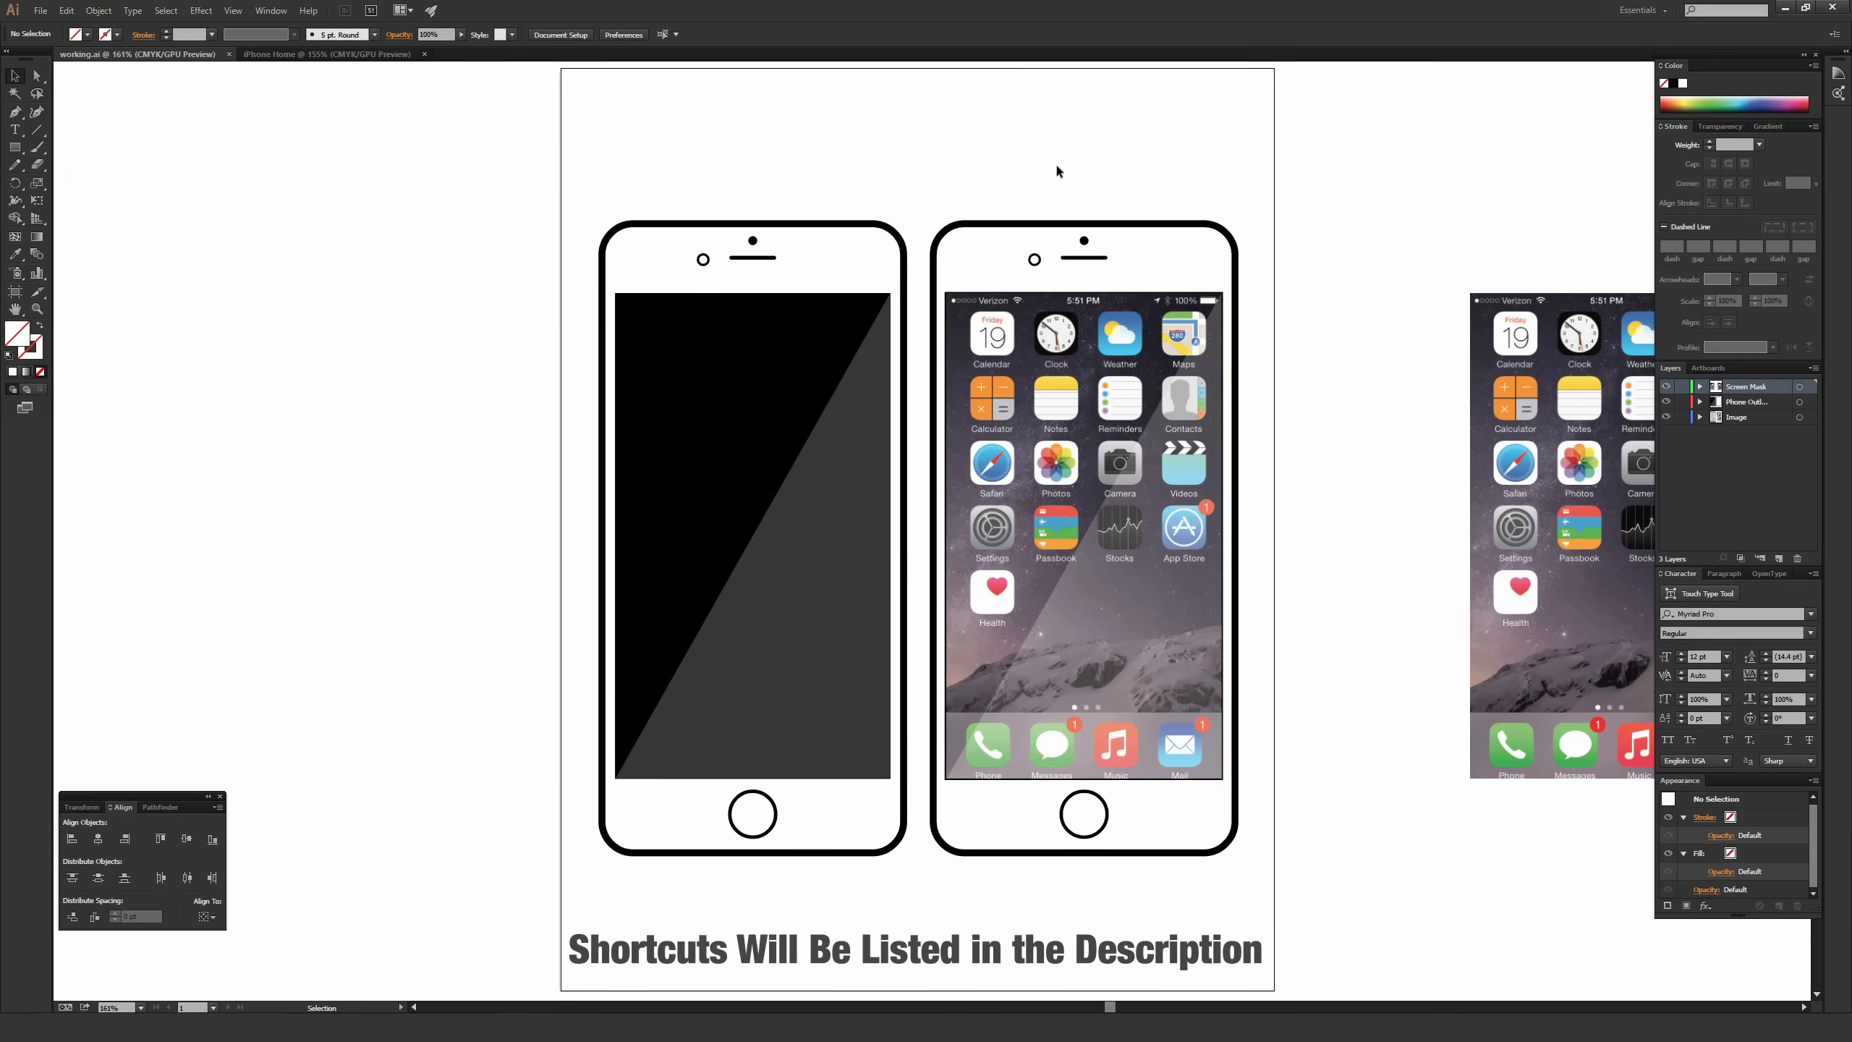
{"action": "left_click_drag", "start_coordinate": [539, 139], "coordinate": [919, 886]}
{"action": "left_click", "coordinate": [916, 875]}
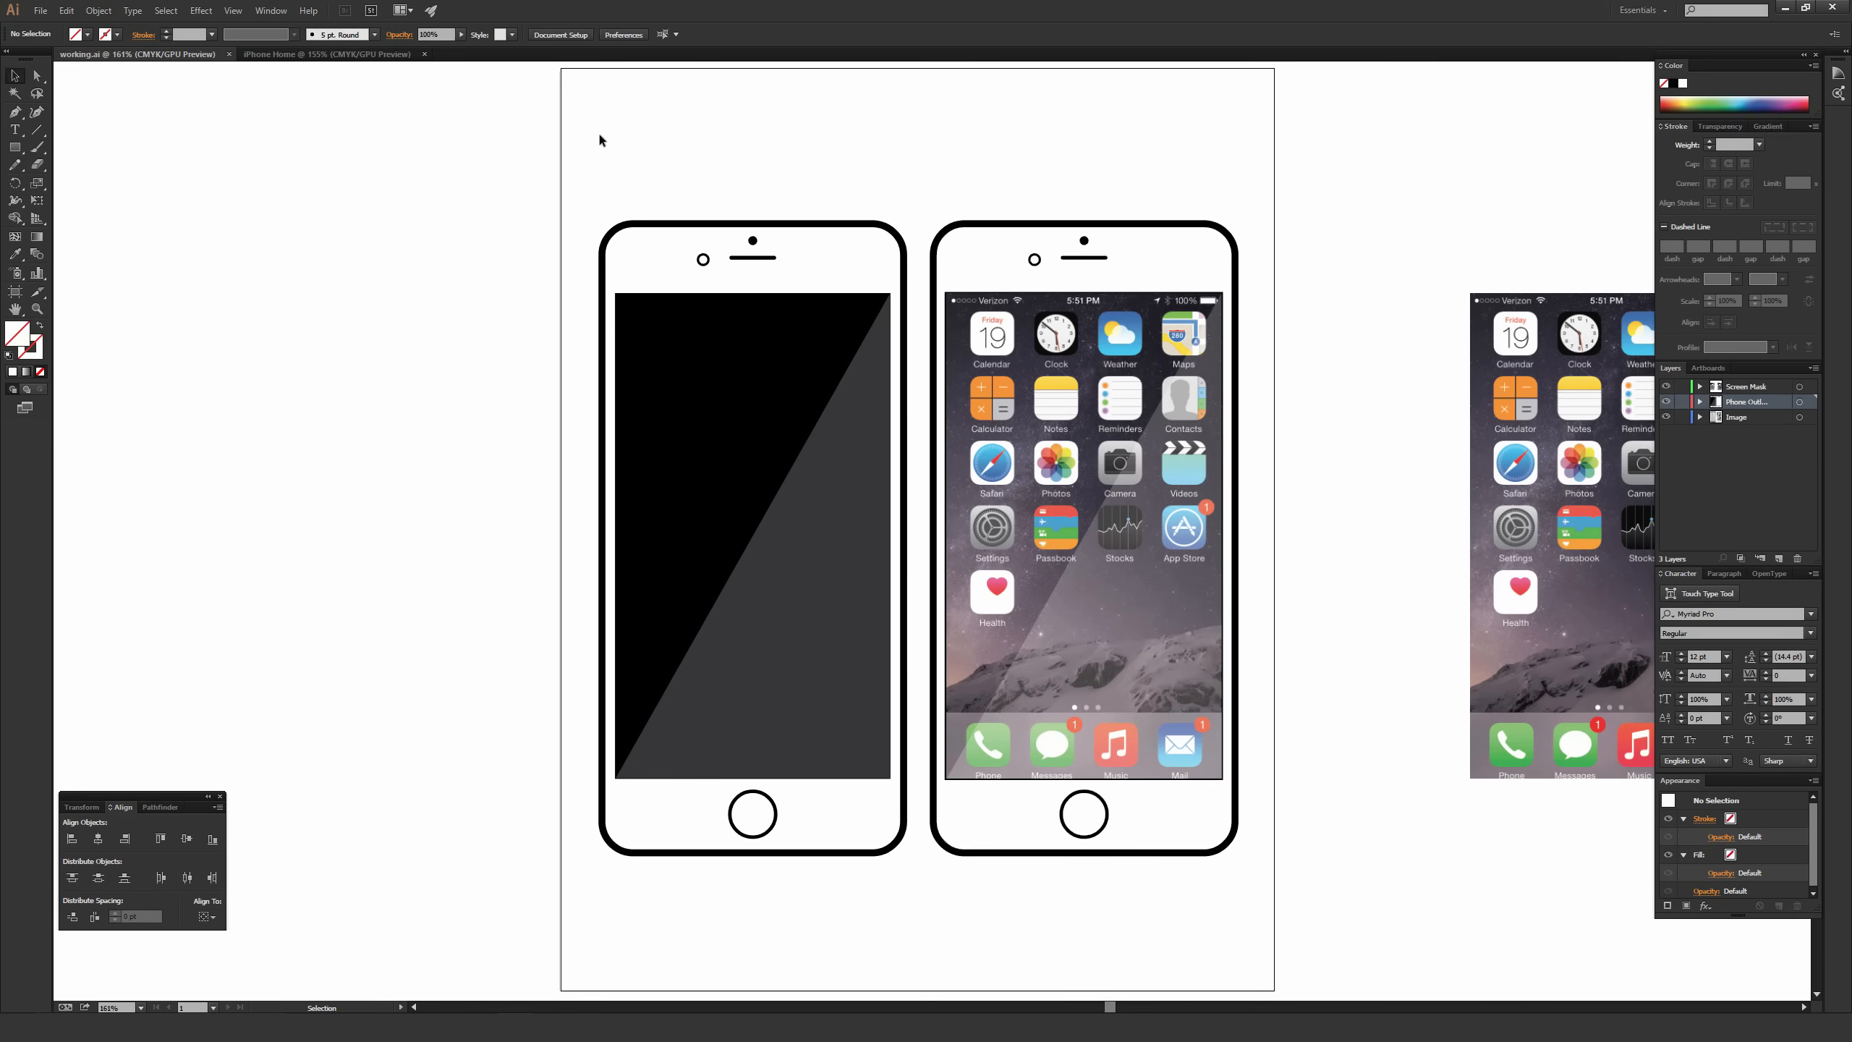
{"action": "left_click", "coordinate": [10, 149]}
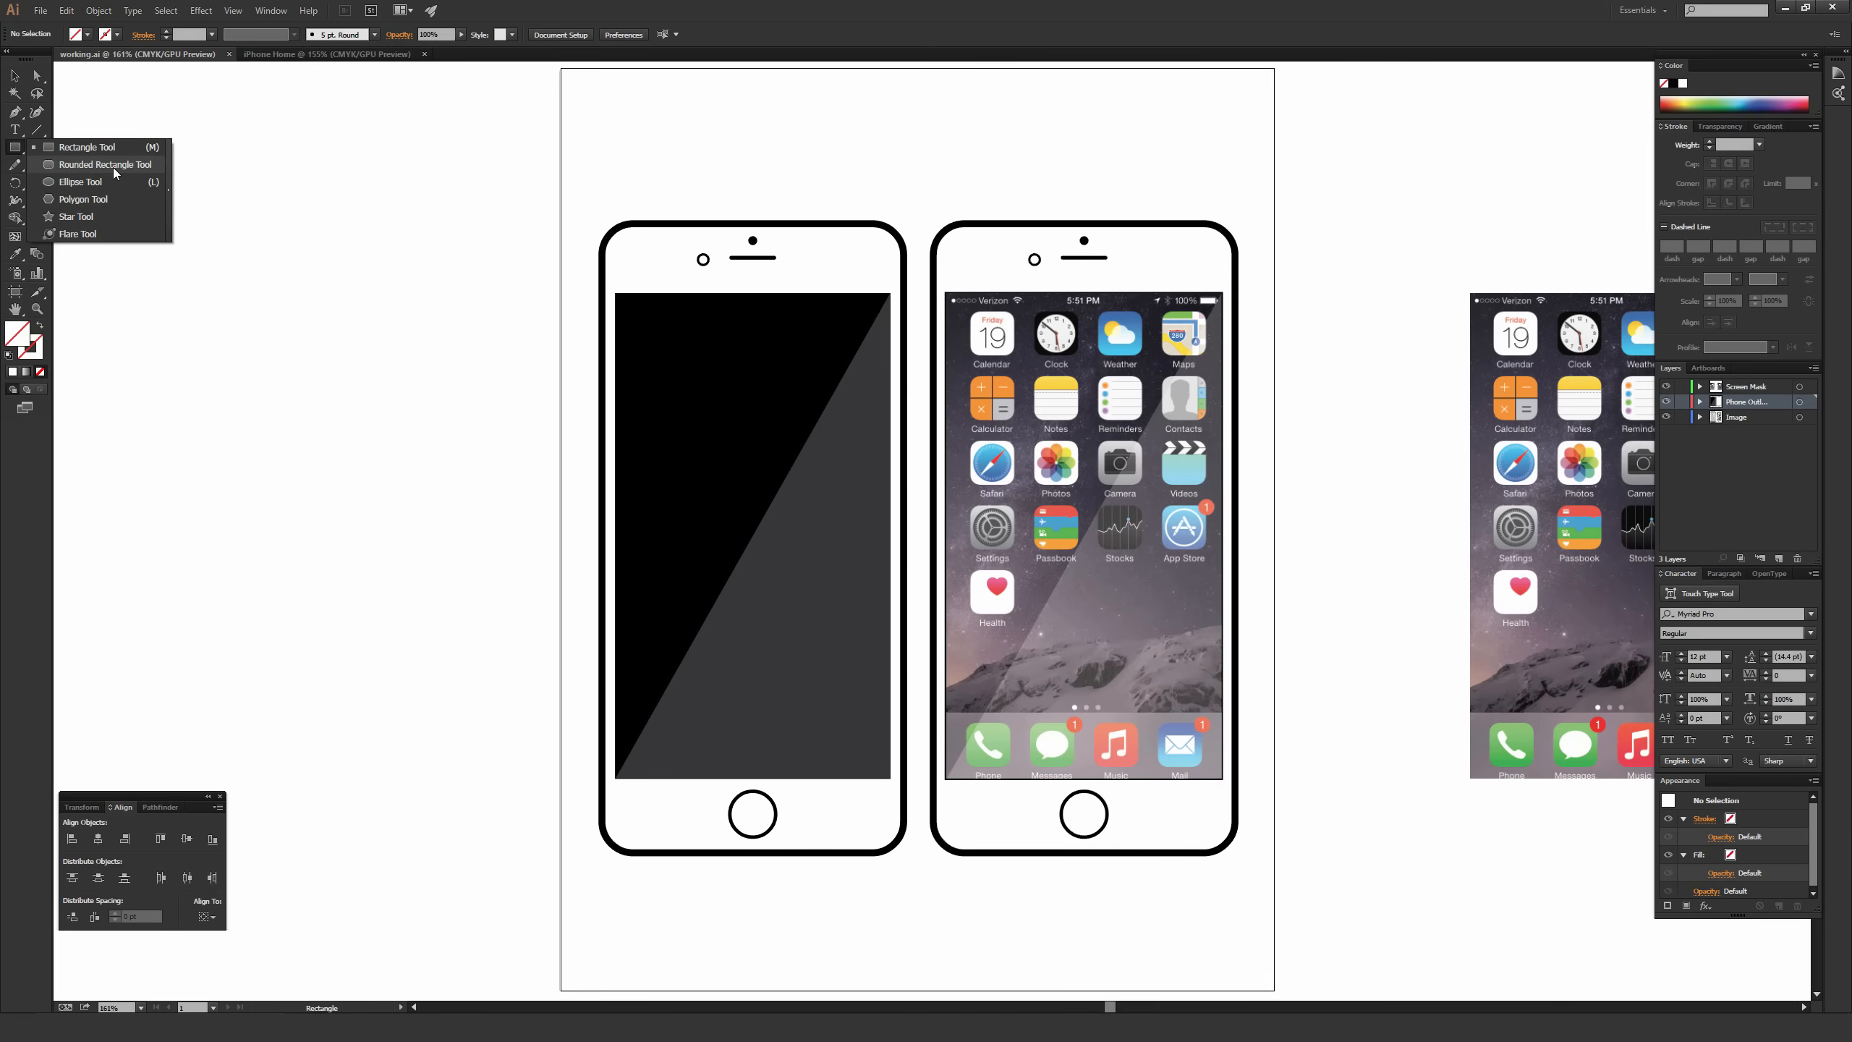
{"action": "left_click", "coordinate": [487, 169]}
{"action": "left_click", "coordinate": [959, 537]}
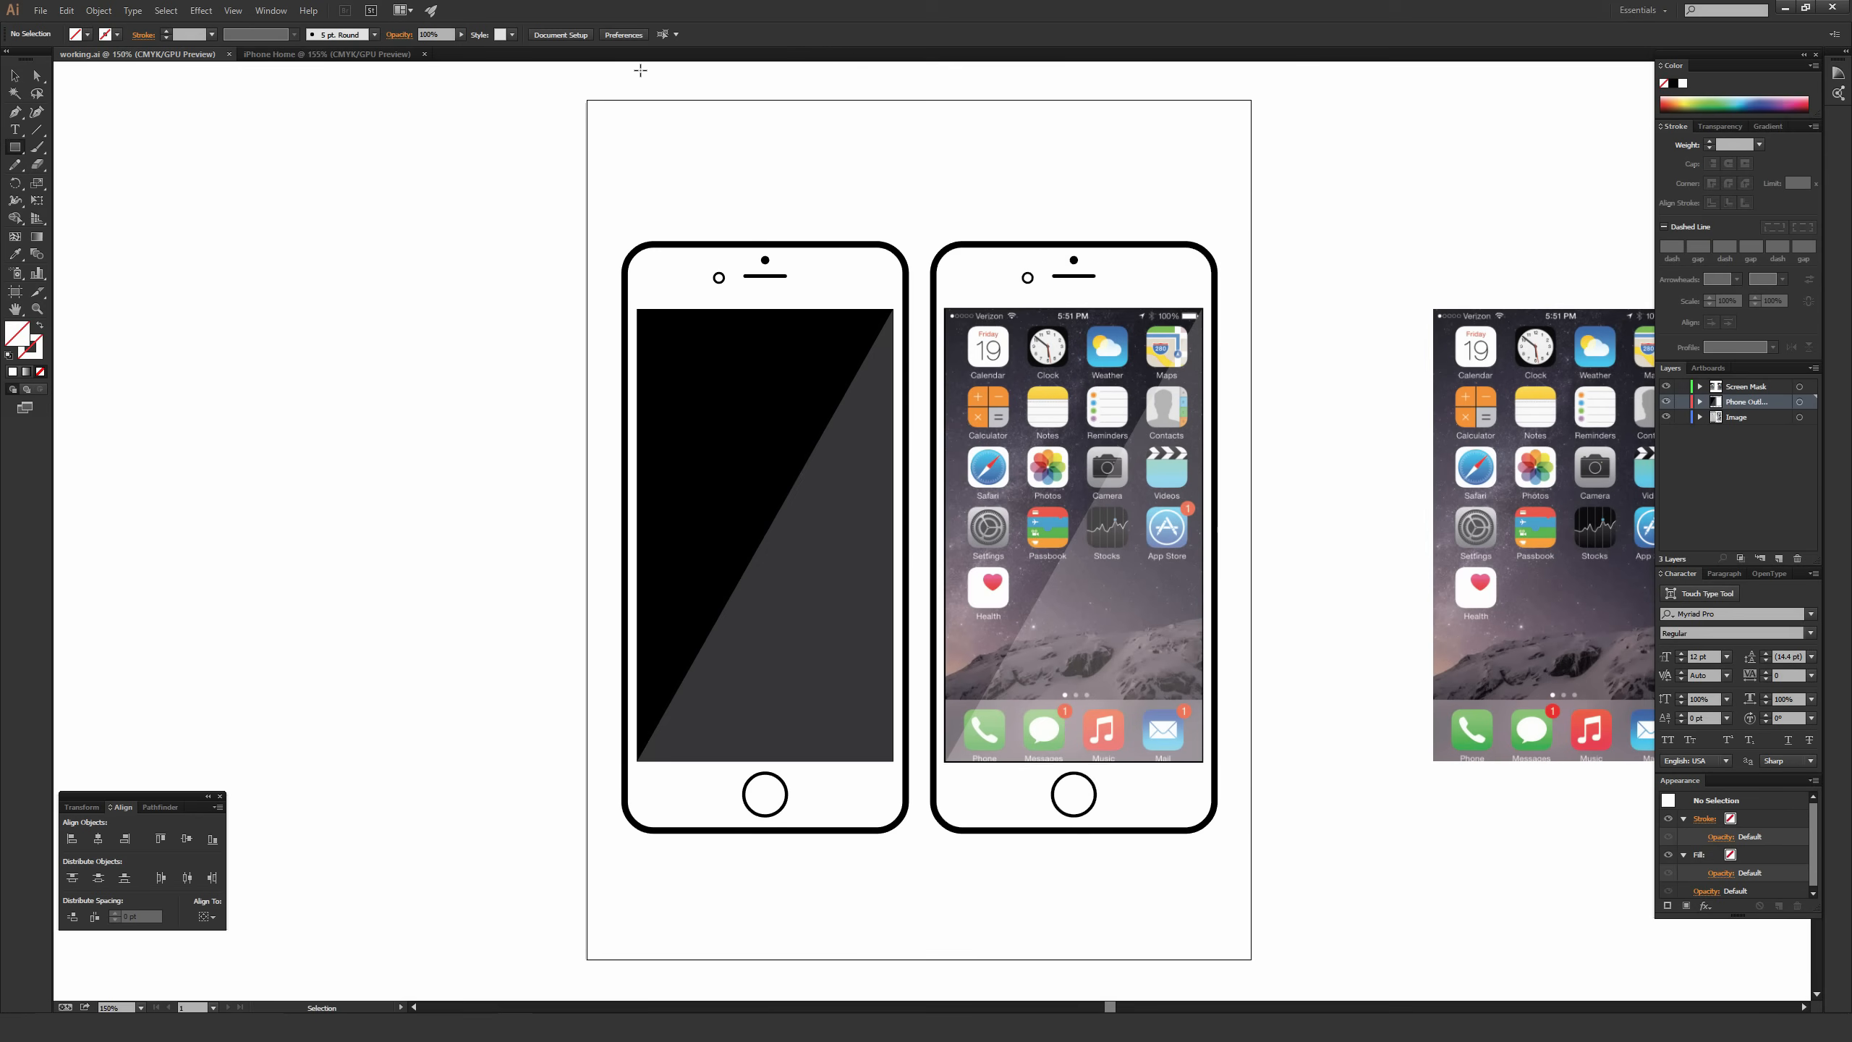
Switch to the blank iPhone Home document and reposition the expanded Align panel slightly away from the canvas edge.
{"action": "left_click", "coordinate": [329, 54]}
{"action": "key", "text": "v"}
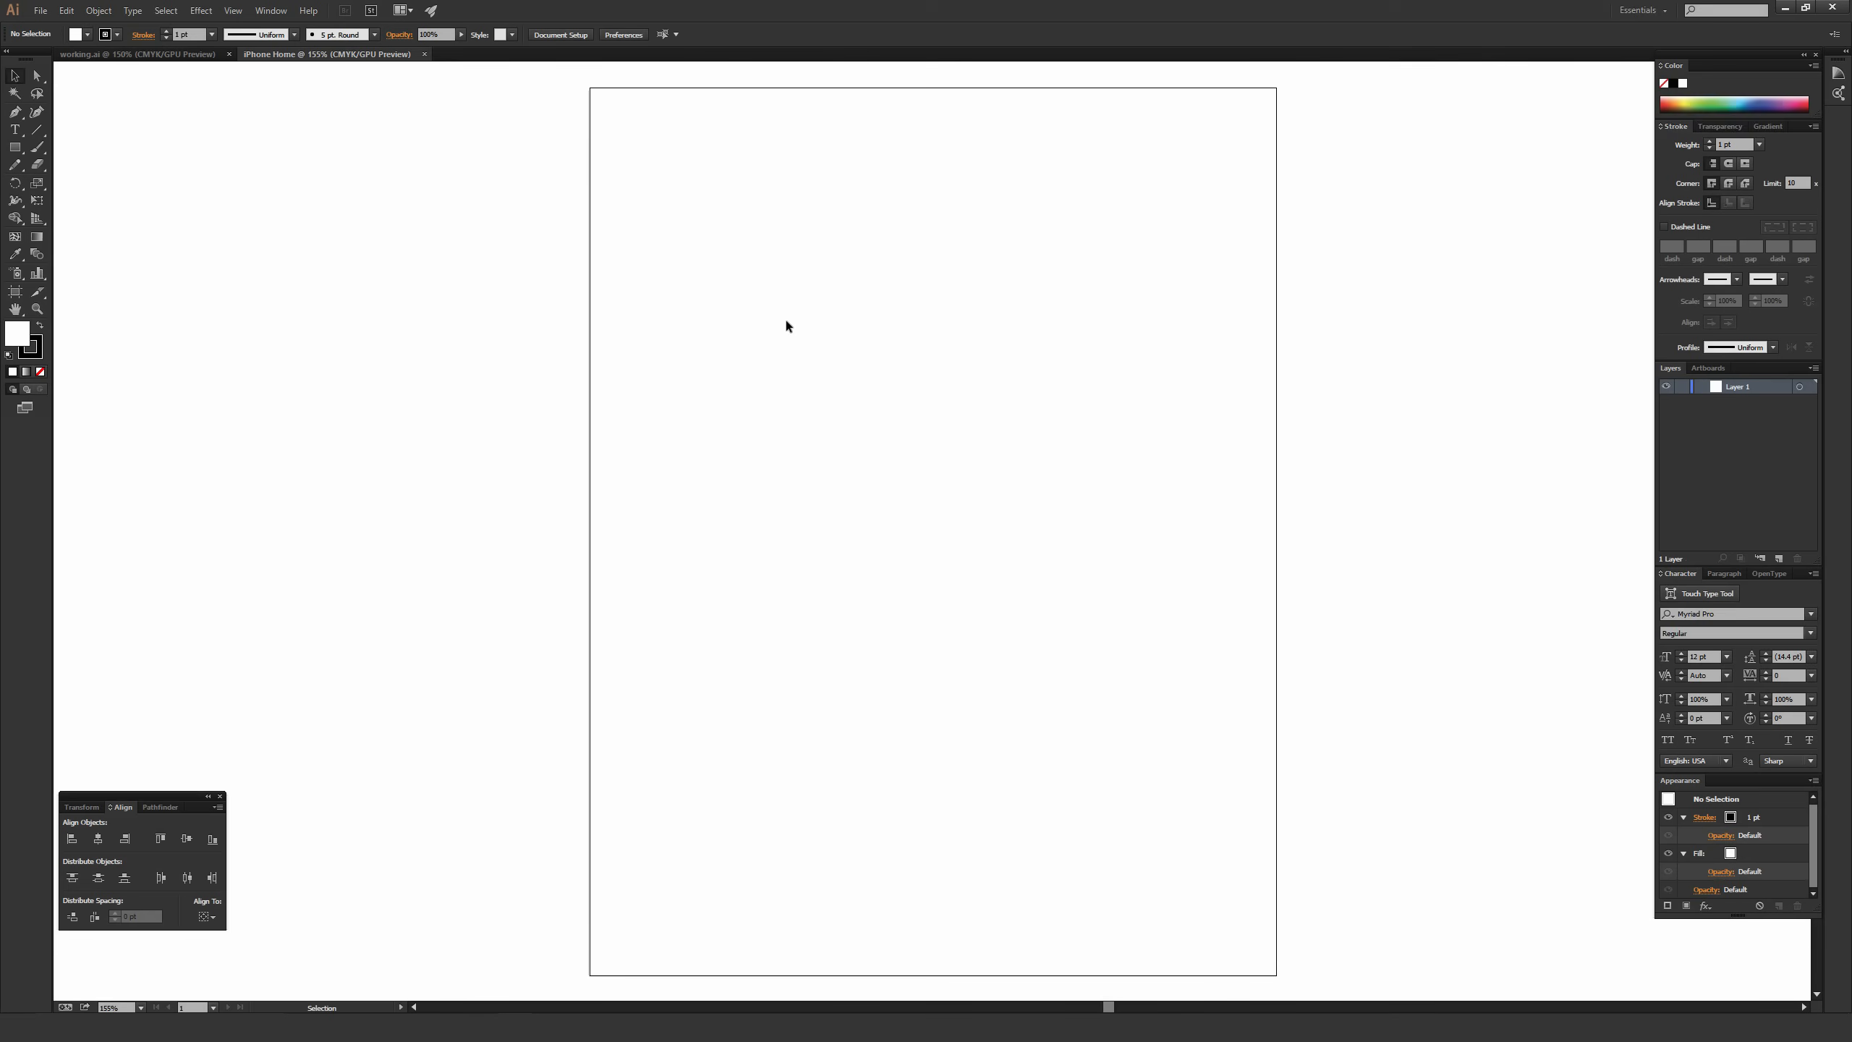
{"action": "left_click", "coordinate": [266, 12]}
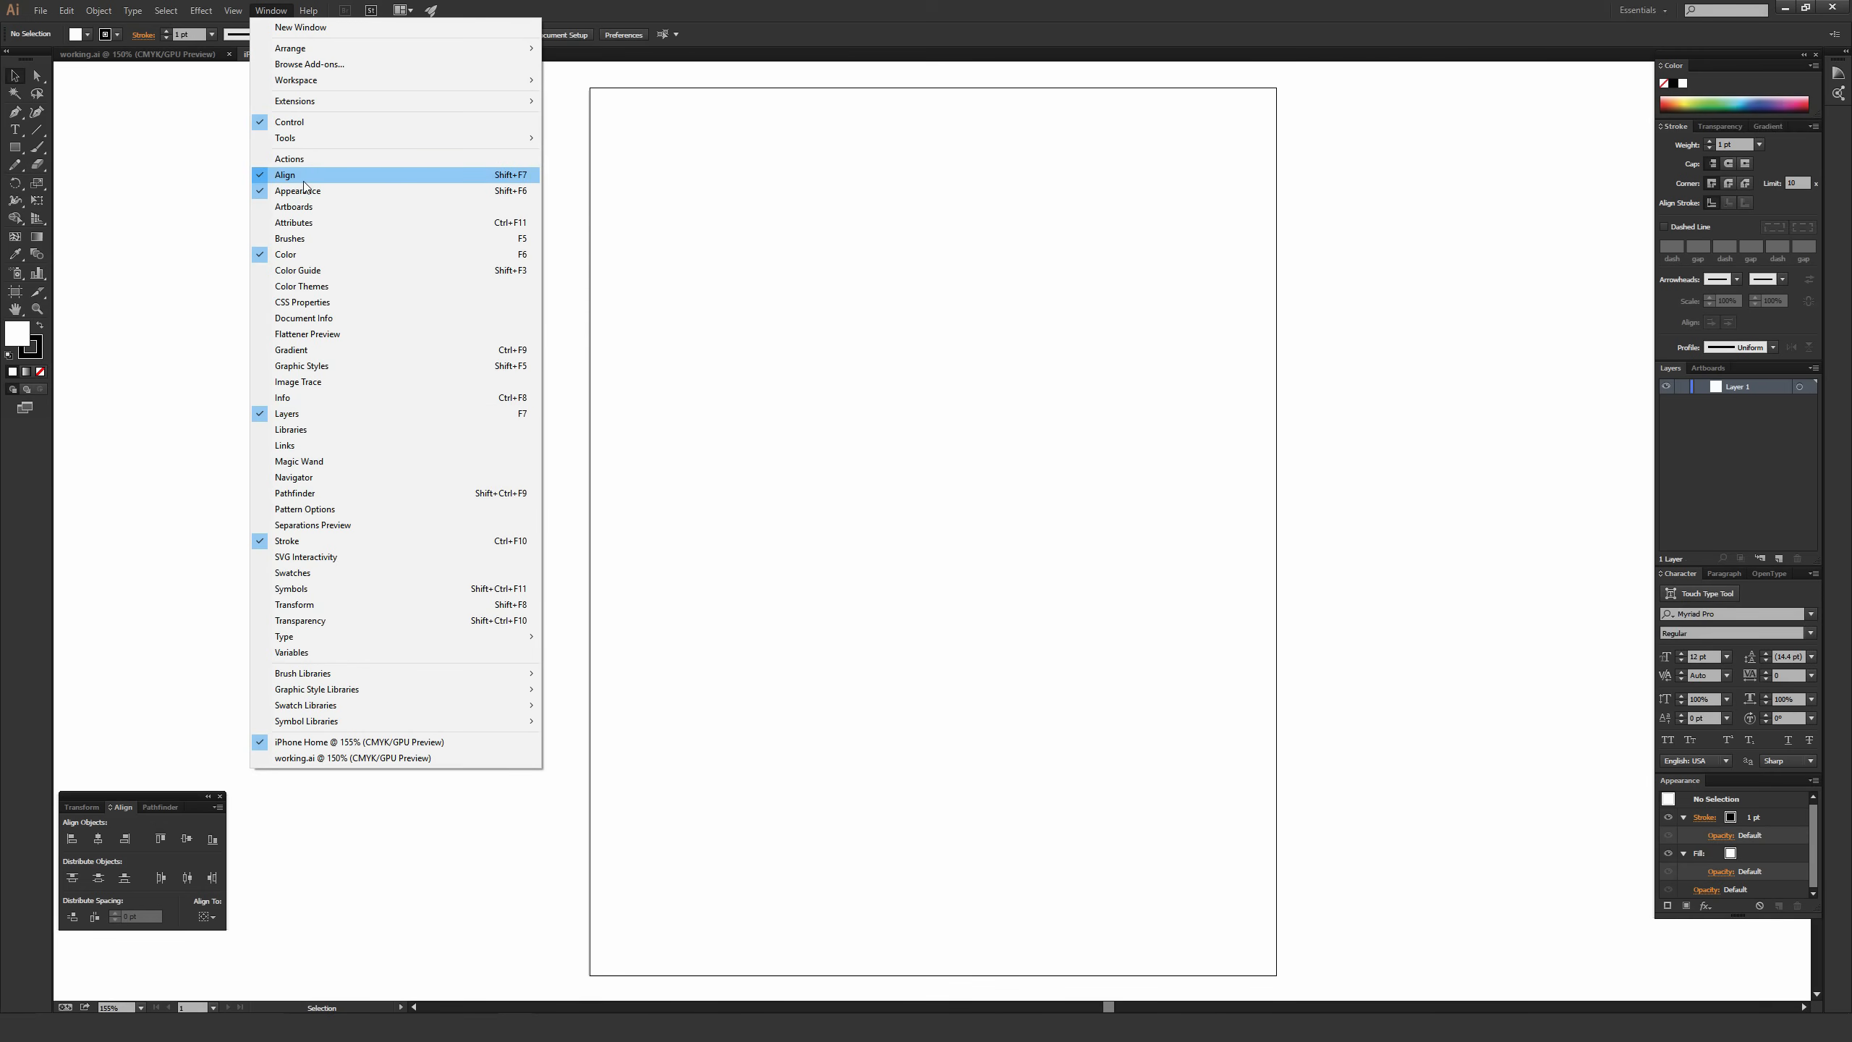
{"action": "double_click", "coordinate": [157, 794]}
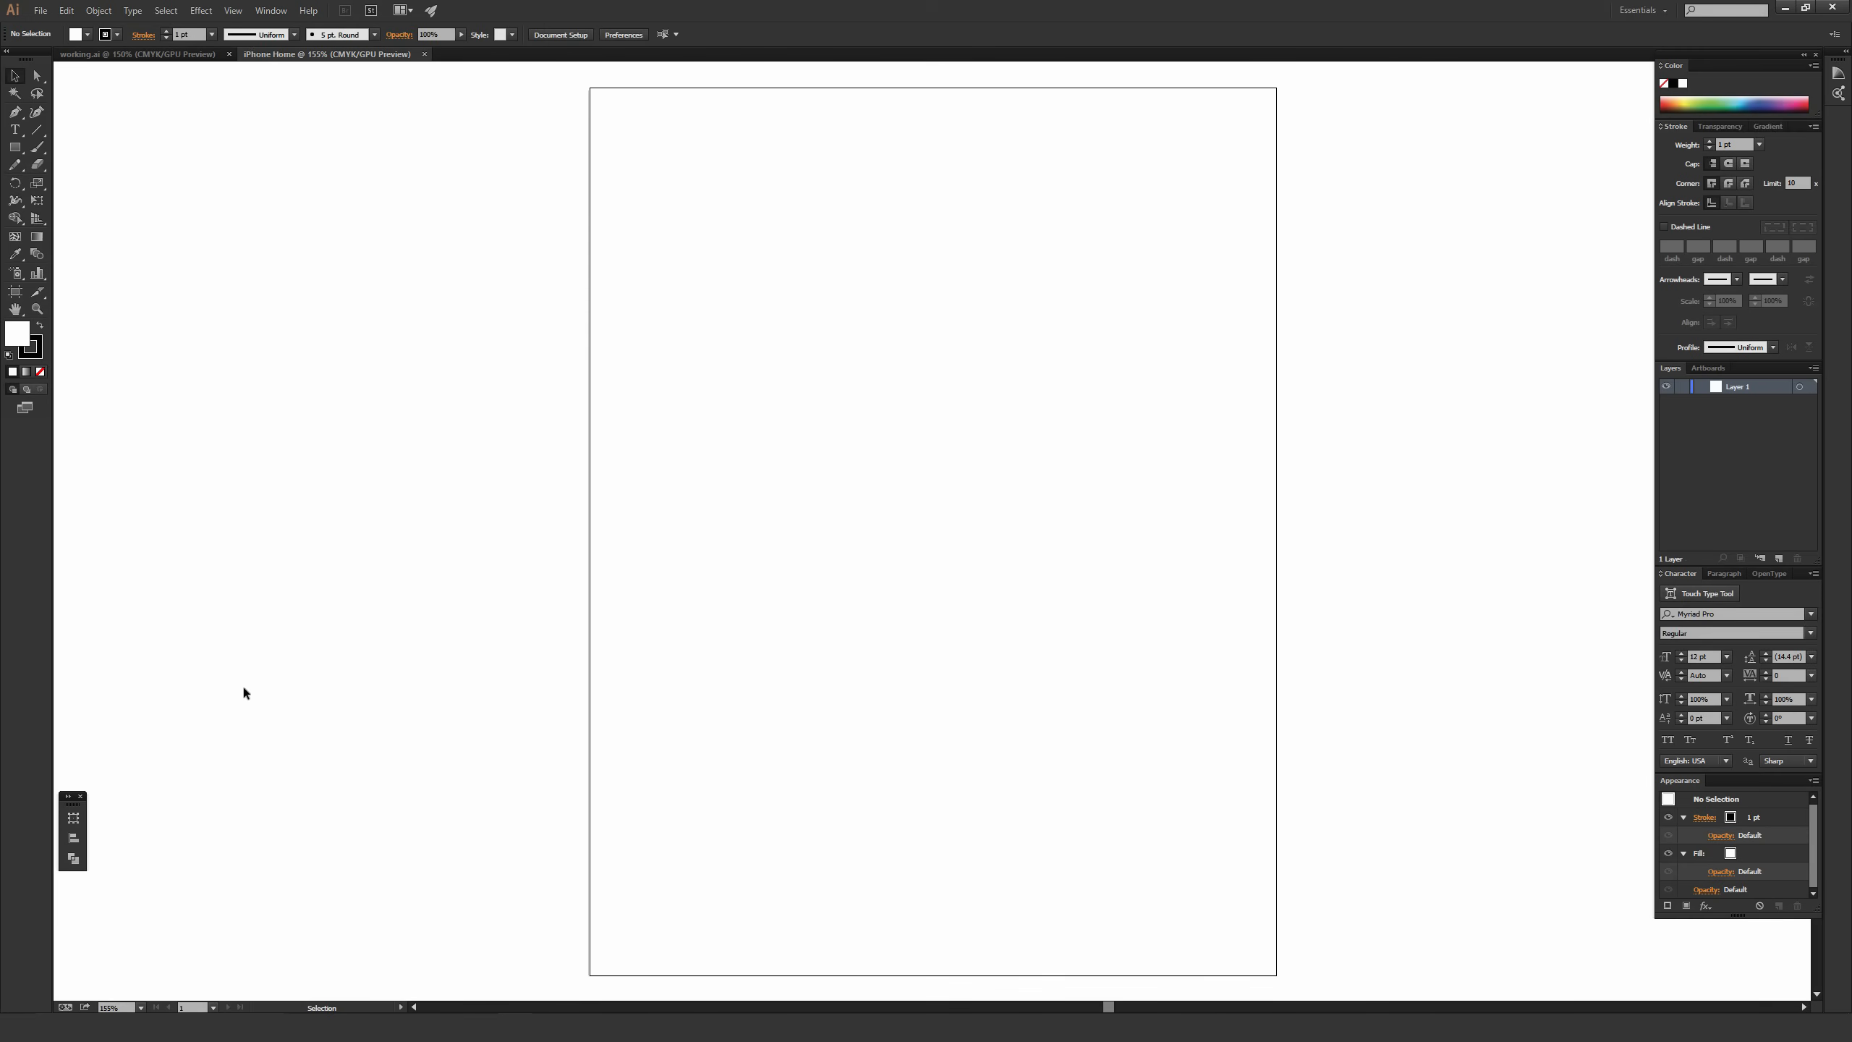
{"action": "double_click", "coordinate": [77, 795]}
{"action": "left_click_drag", "start_coordinate": [80, 796], "coordinate": [109, 769]}
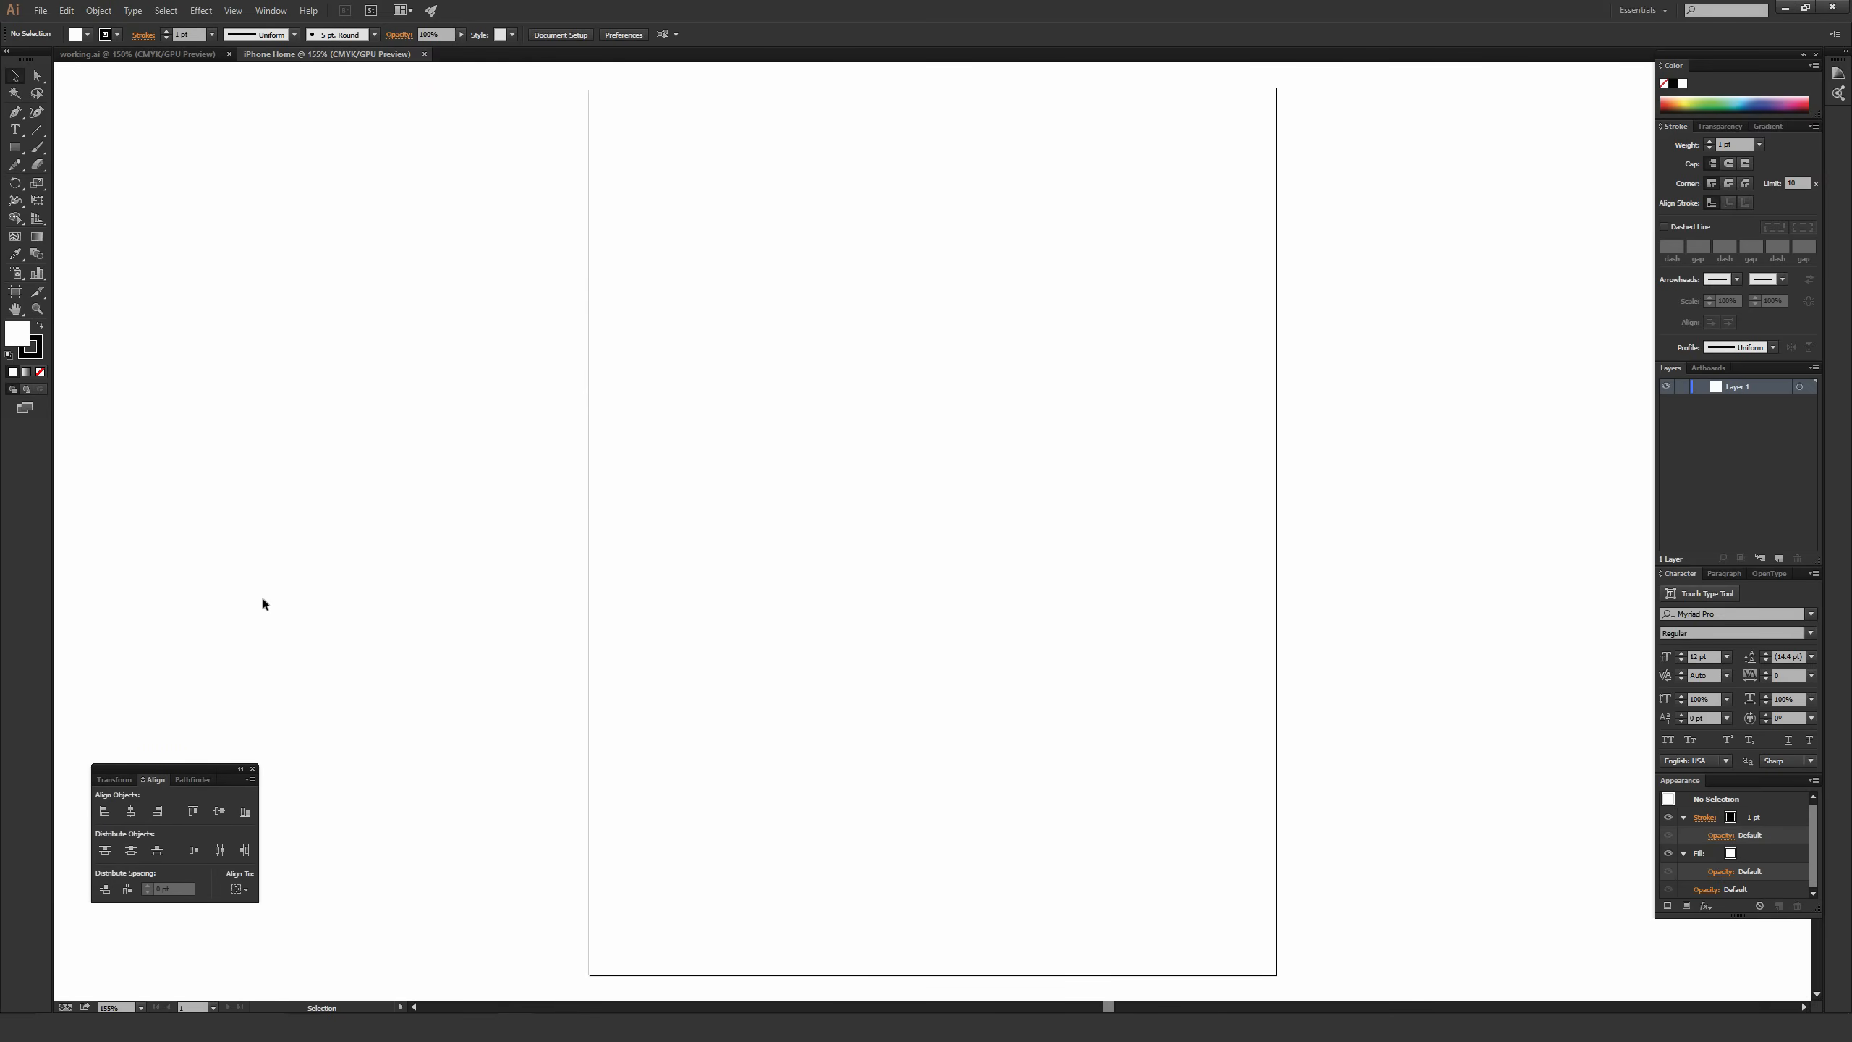
Examine the home-screen image and the iPhone reference photo beside the artboard in the working.ai document.
{"action": "left_click", "coordinate": [196, 57]}
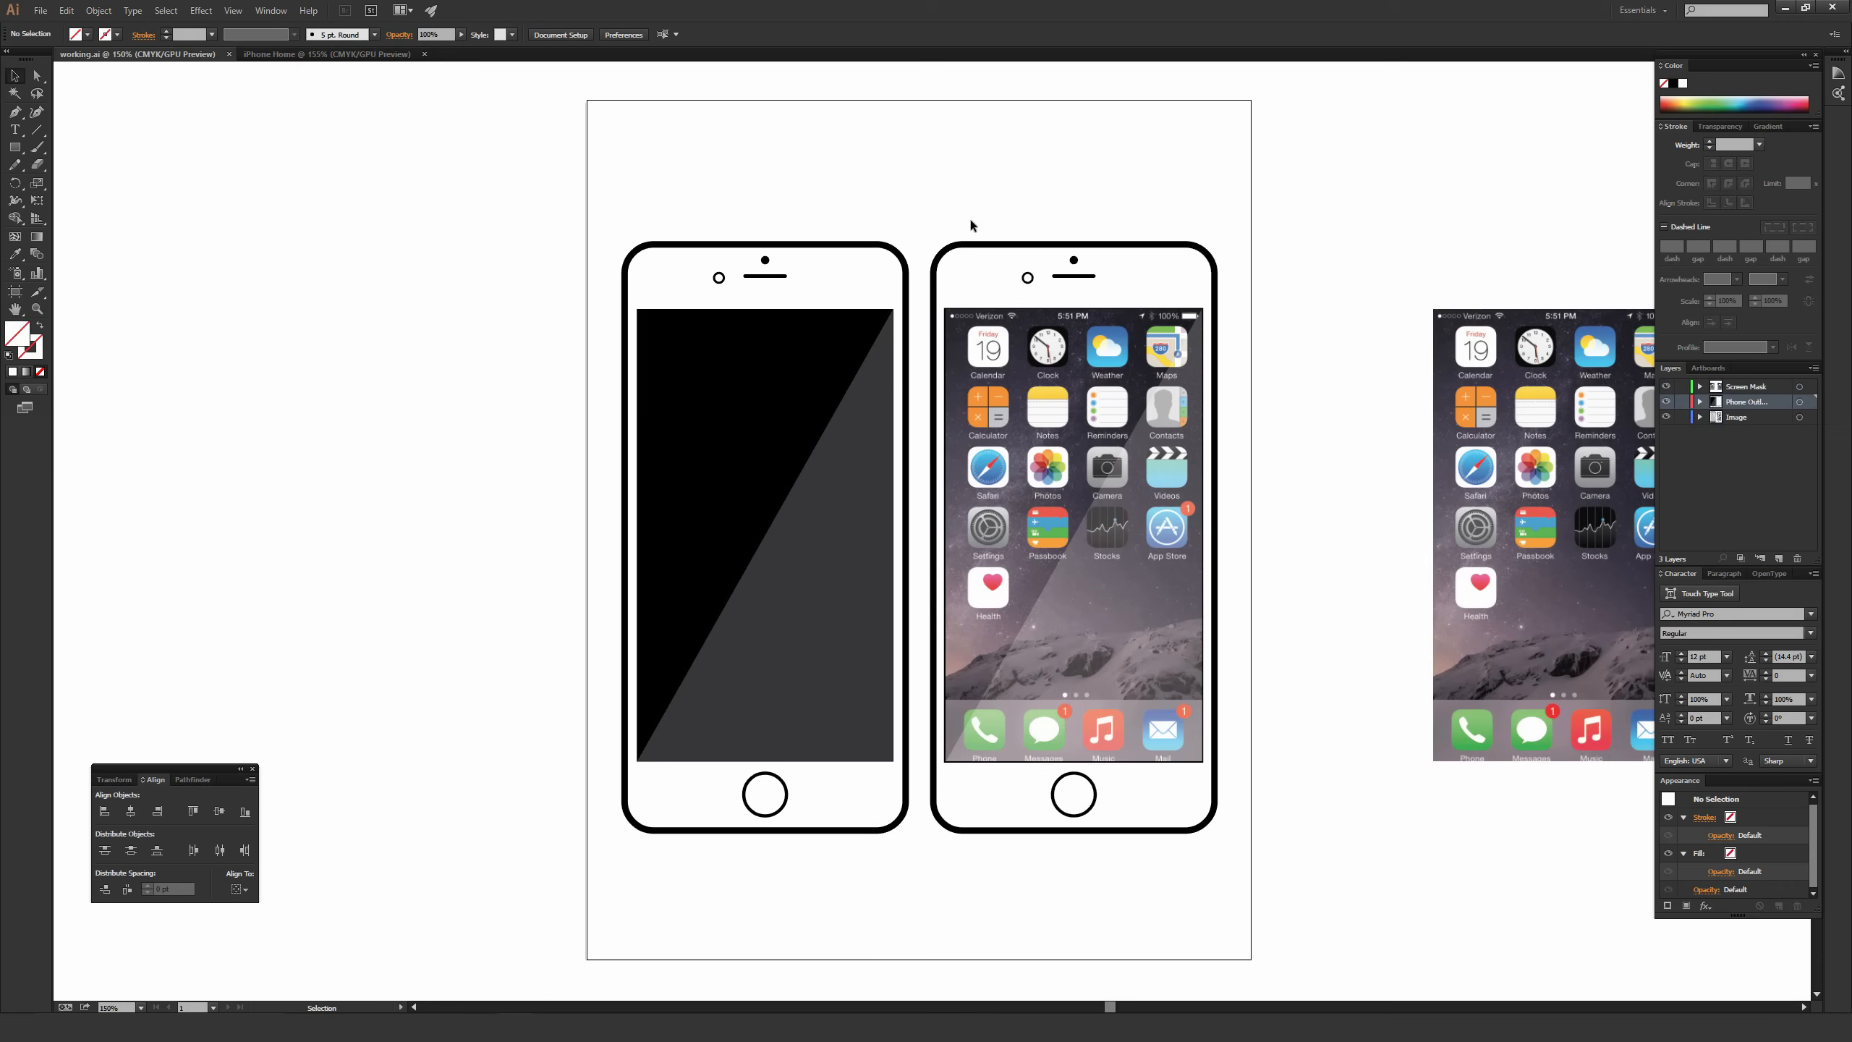
{"action": "key", "text": "space"}
{"action": "left_click_drag", "start_coordinate": [1312, 253], "coordinate": [809, 219]}
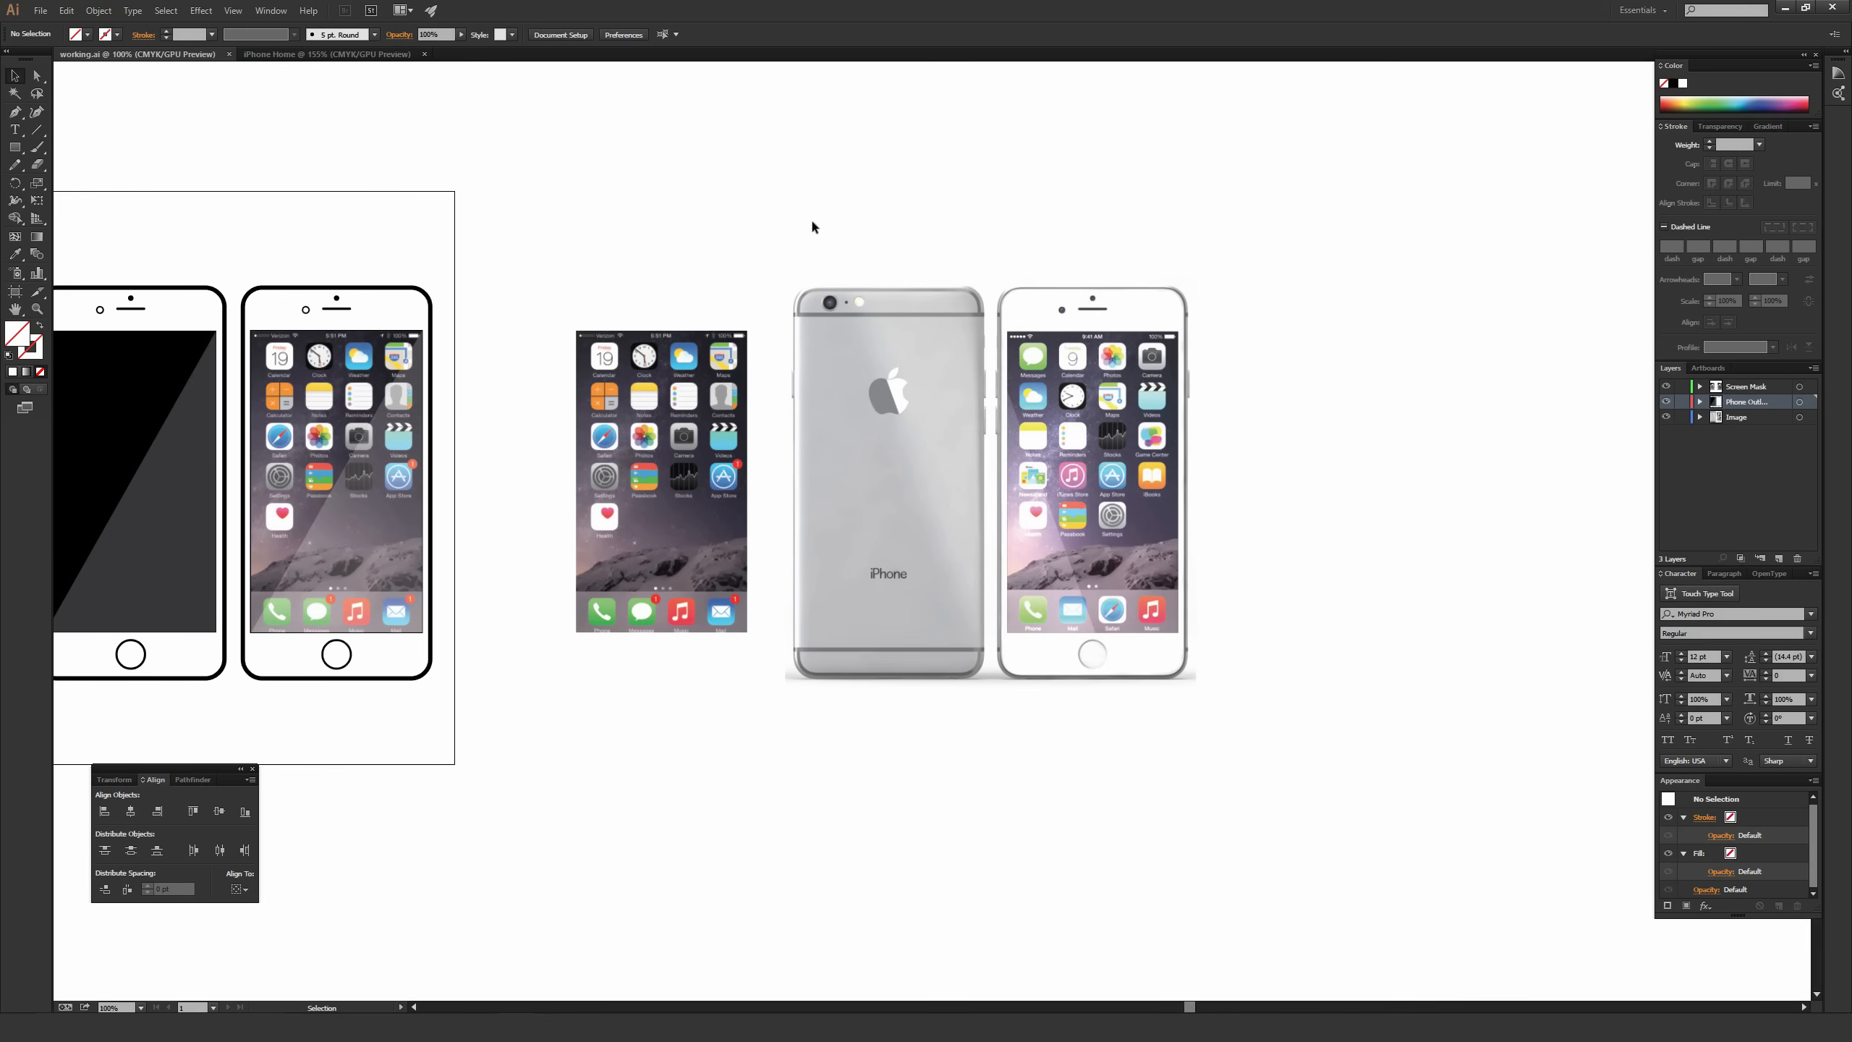
{"action": "key", "text": "ctrl+equal"}
{"action": "scroll", "coordinate": [958, 320], "scroll_direction": "up", "scroll_amount": 2}
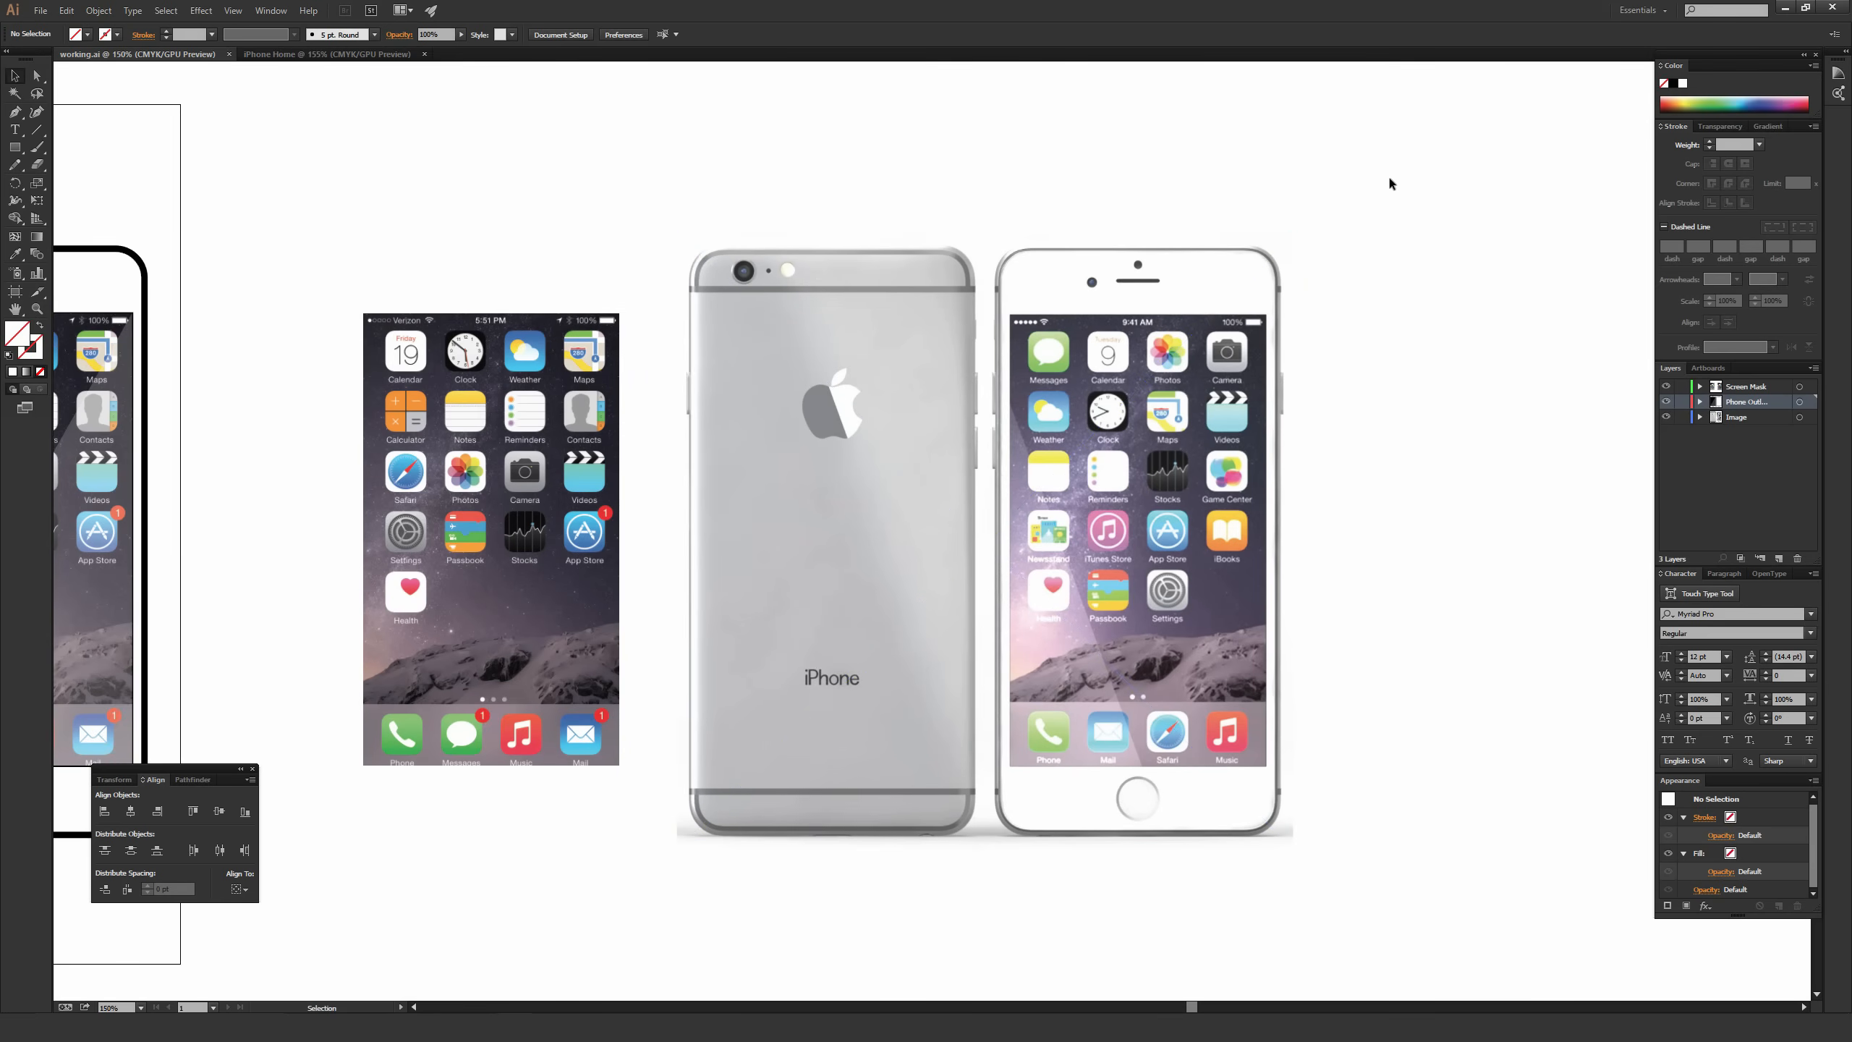
{"action": "left_click", "coordinate": [912, 645]}
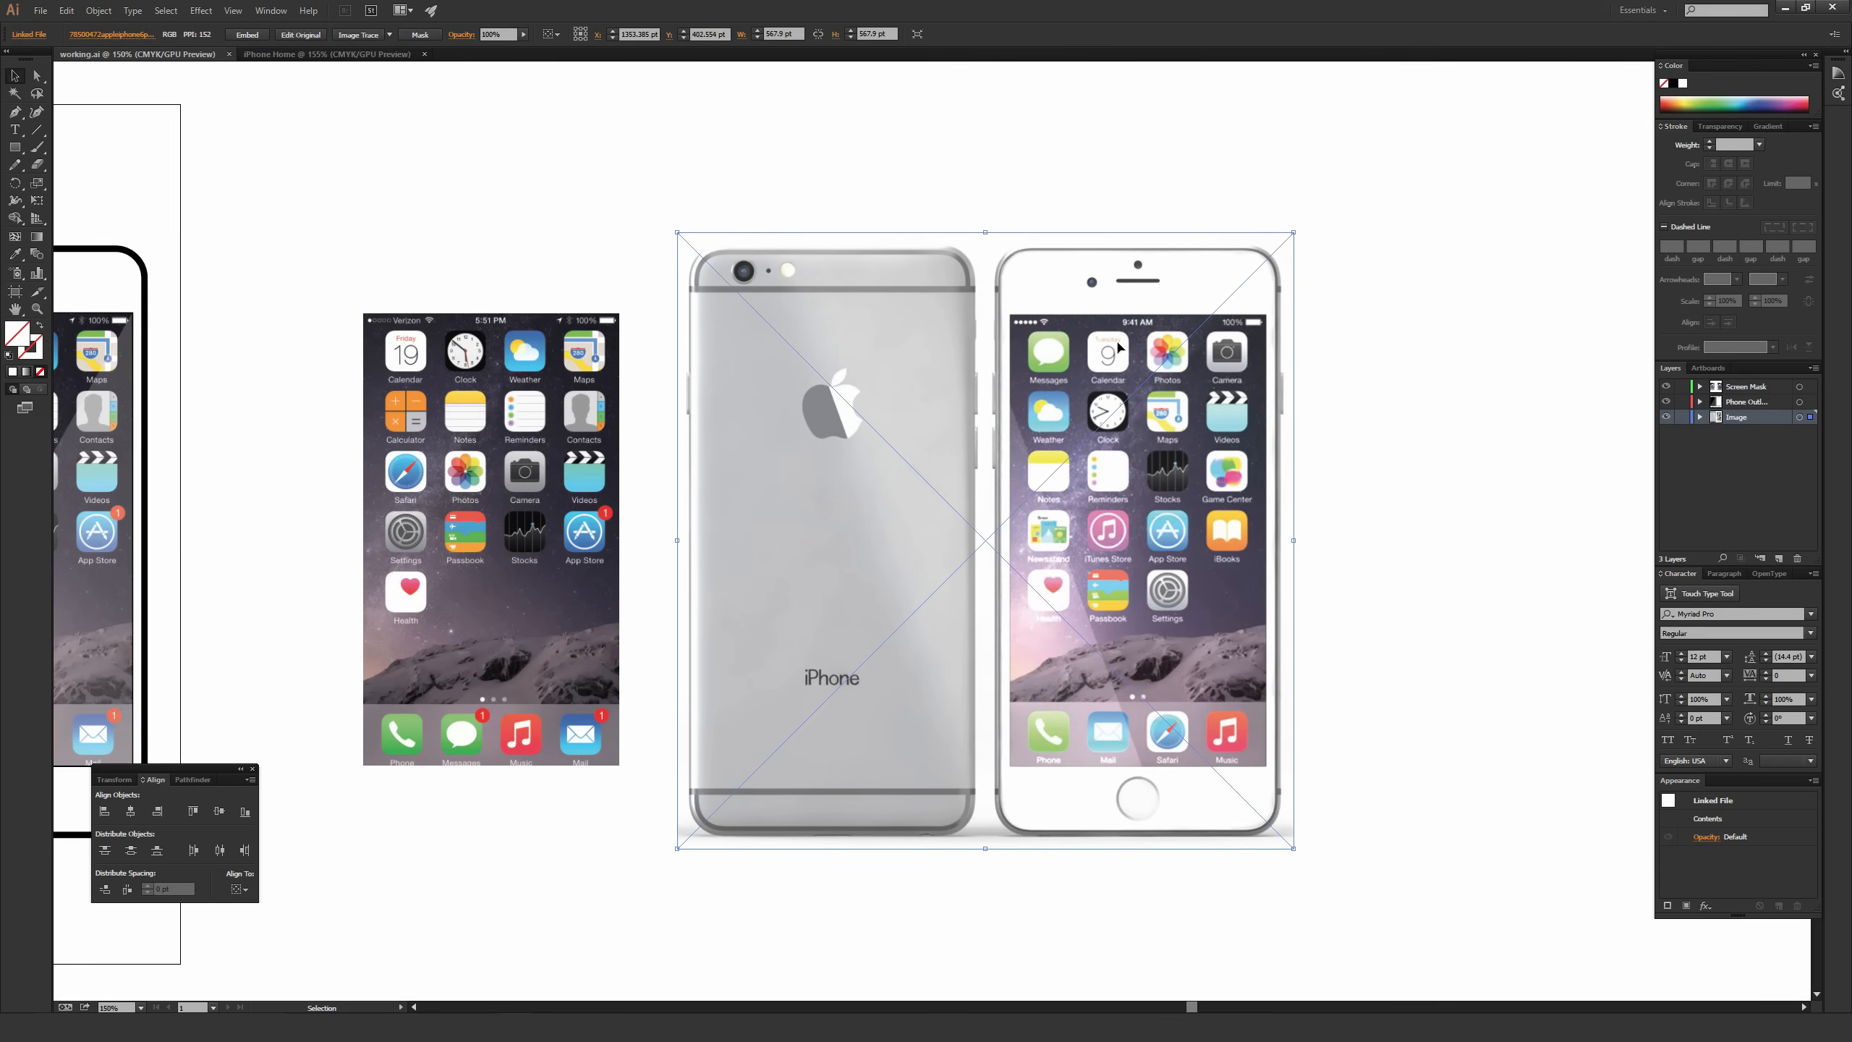
{"action": "left_click", "coordinate": [1371, 194]}
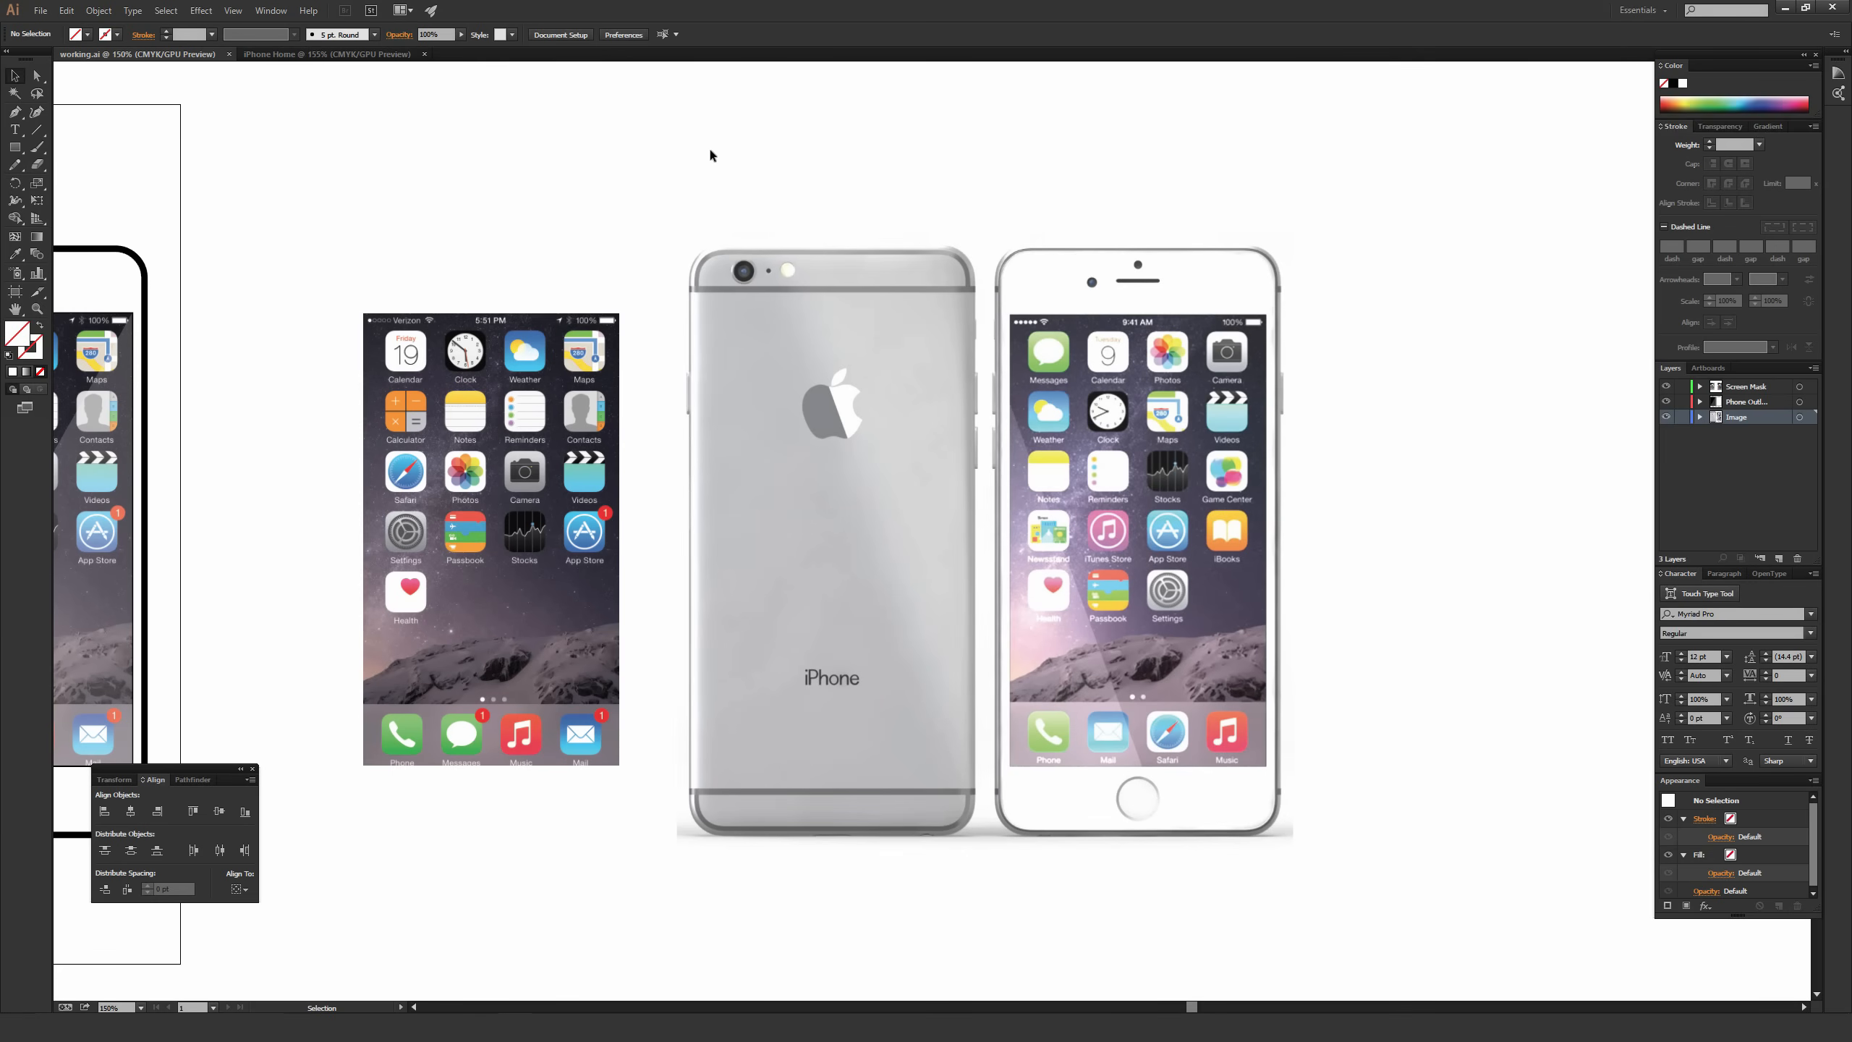
Cut the home-screen image and the iPhone front-and-back photo from the working.ai document.
{"action": "left_click", "coordinate": [329, 55]}
{"action": "left_click", "coordinate": [138, 55]}
{"action": "left_click", "coordinate": [498, 368]}
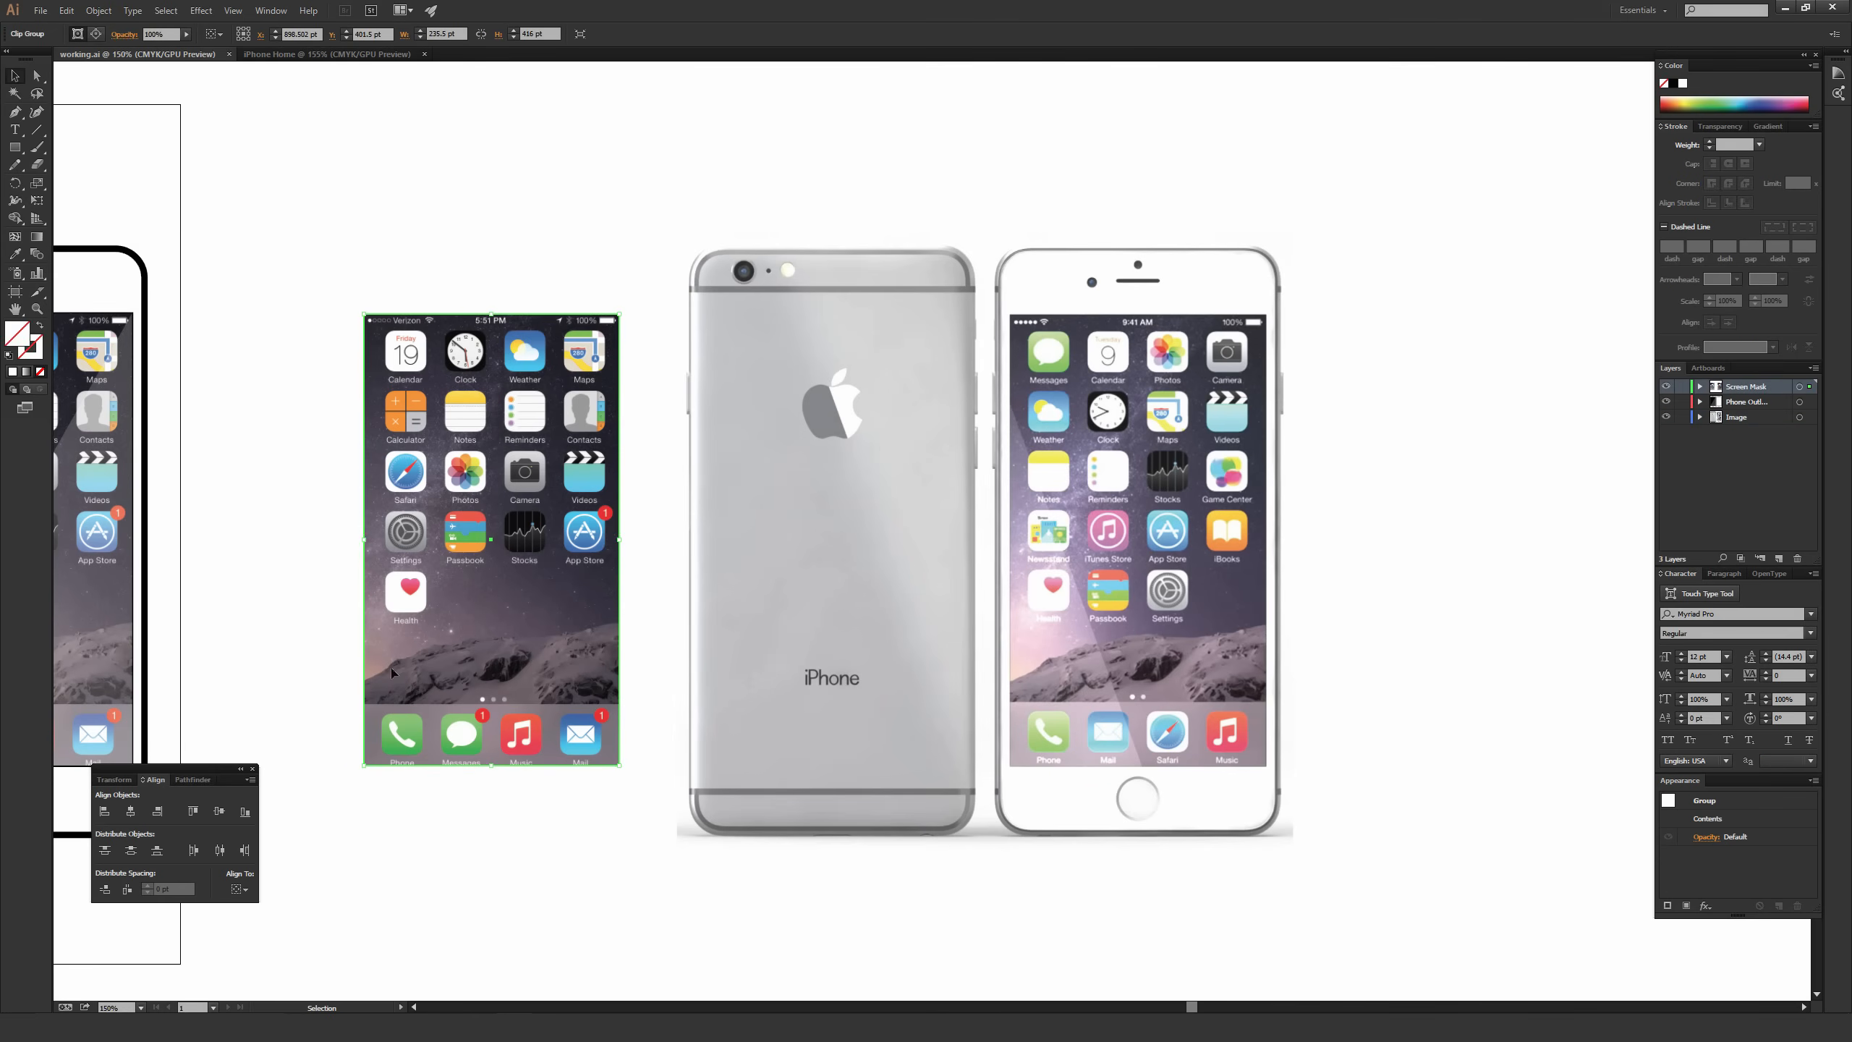
{"action": "left_click", "coordinate": [525, 157]}
{"action": "left_click_drag", "start_coordinate": [424, 152], "coordinate": [1323, 543]}
{"action": "key", "text": "Delete"}
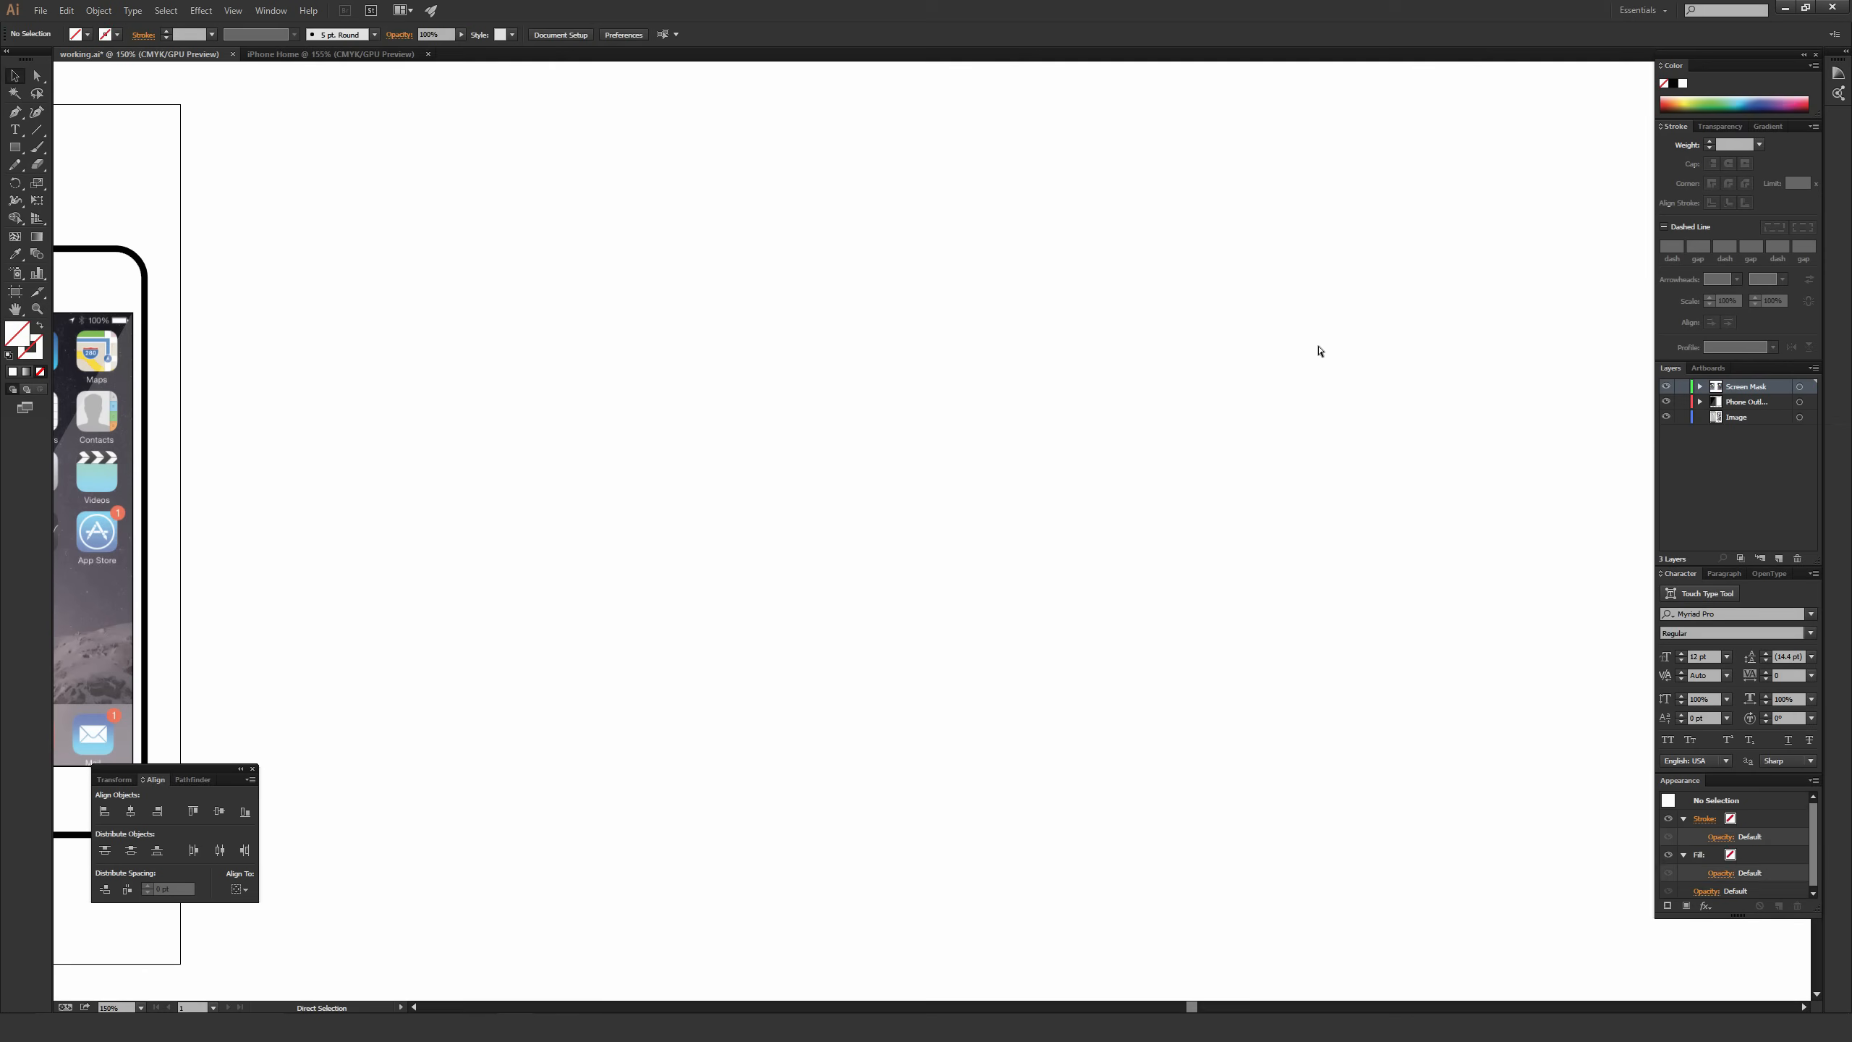
Paste the two reference images into the iPhone Home document and position the phone photo over the artboard.
{"action": "left_click", "coordinate": [359, 58]}
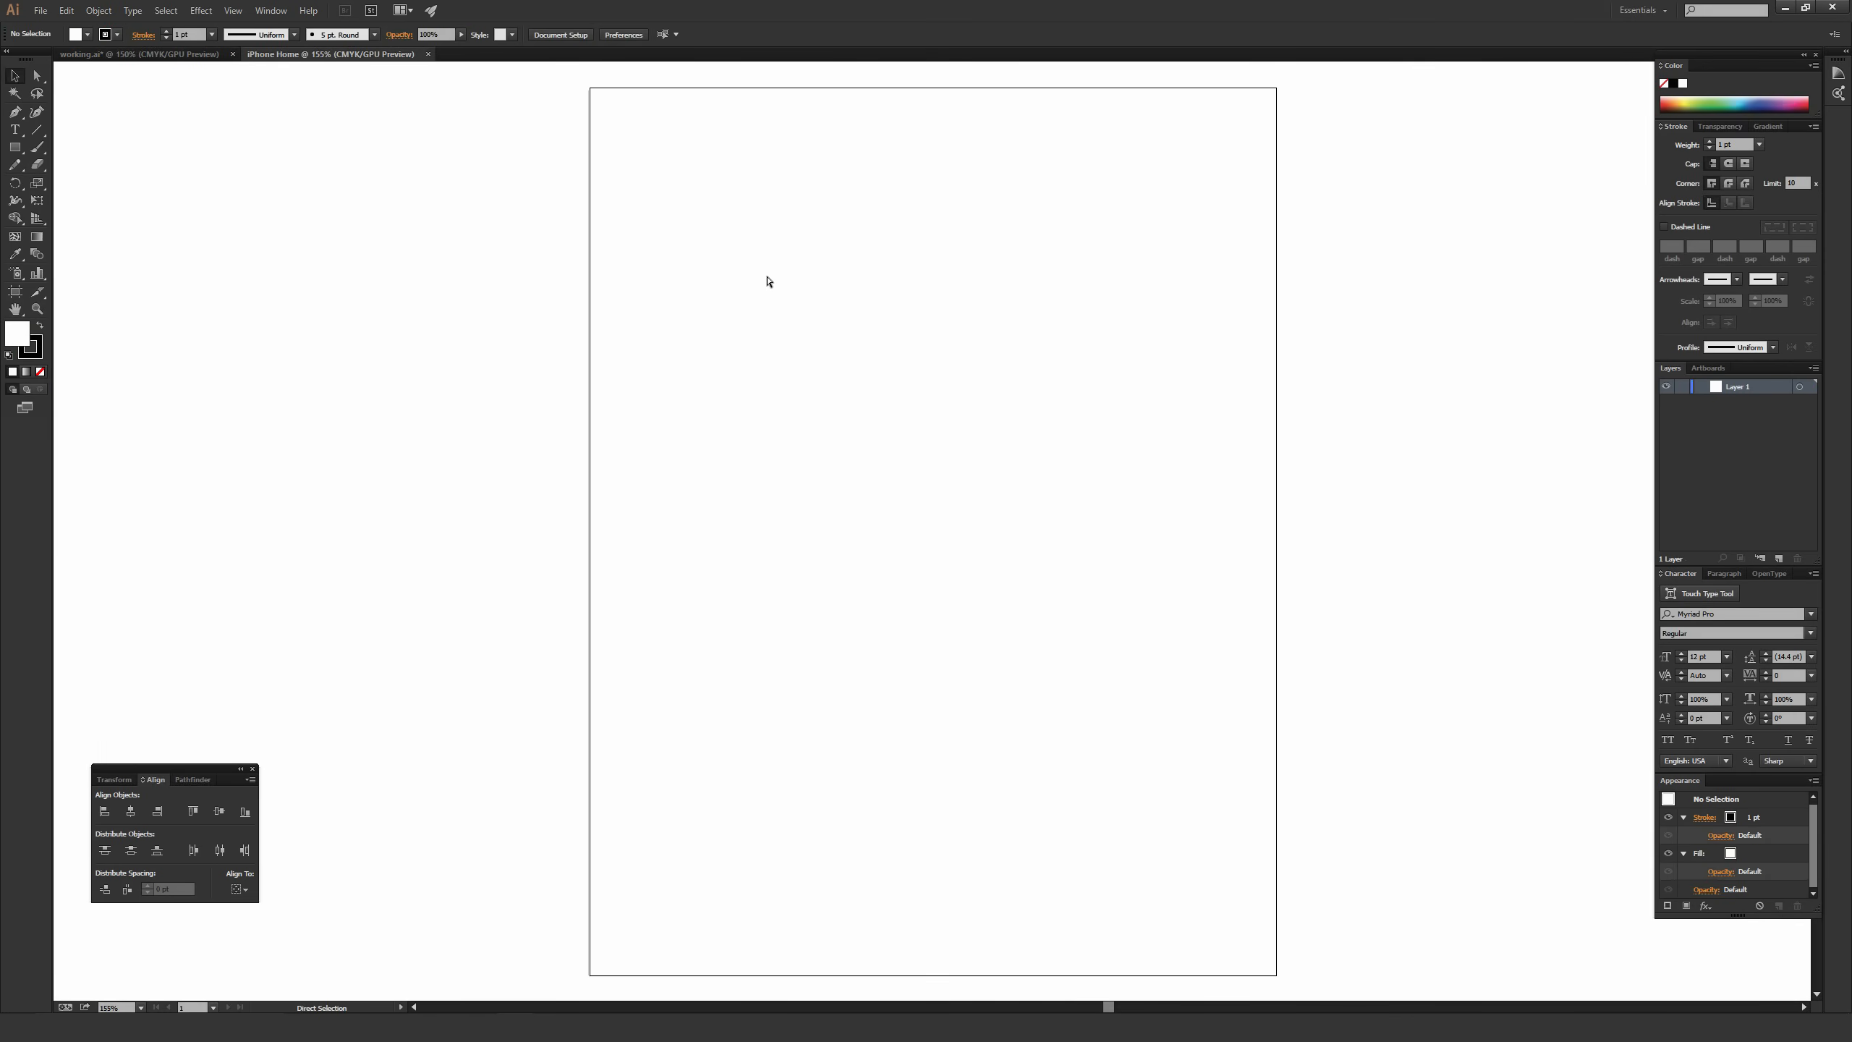
{"action": "key", "text": "ctrl+v"}
{"action": "left_click_drag", "start_coordinate": [1050, 324], "coordinate": [876, 356]}
{"action": "left_click", "coordinate": [910, 138]}
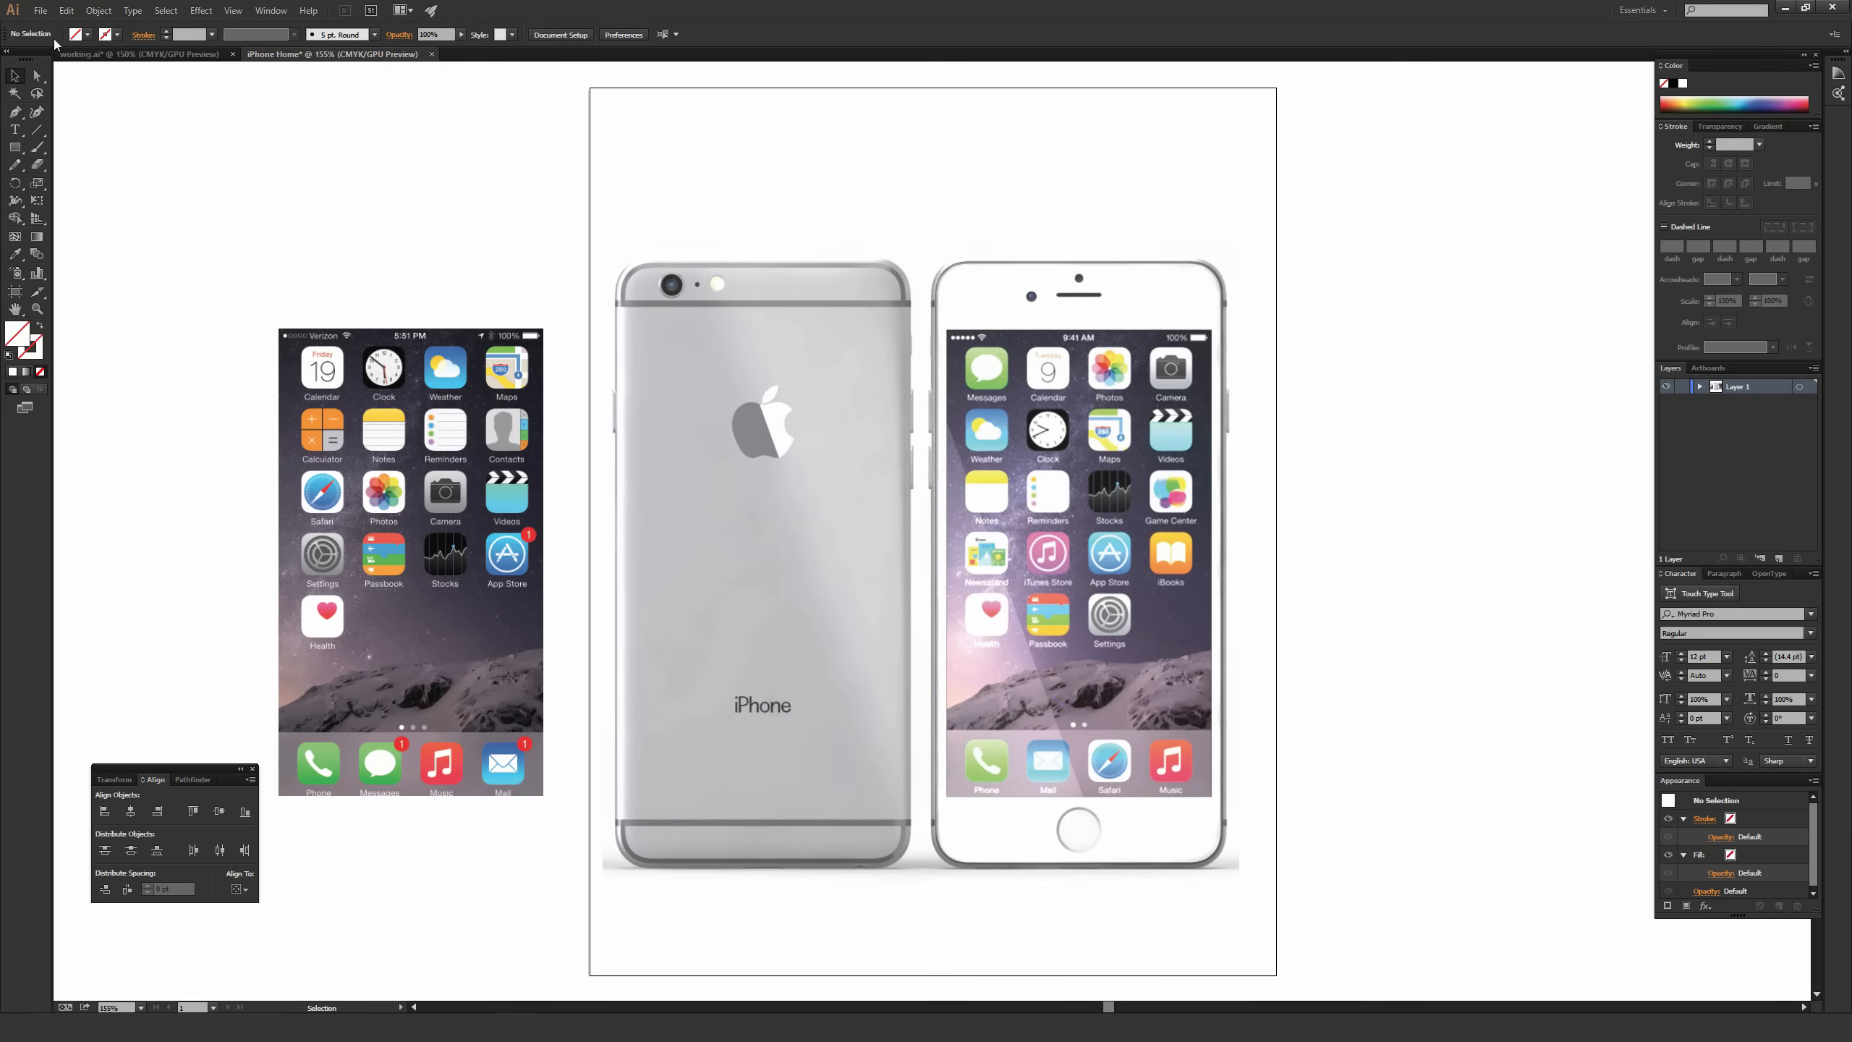
Center the phone photo on the artboard and move the home-screen image further out beside it, level with the phones' upper edge.
{"action": "left_click", "coordinate": [39, 10]}
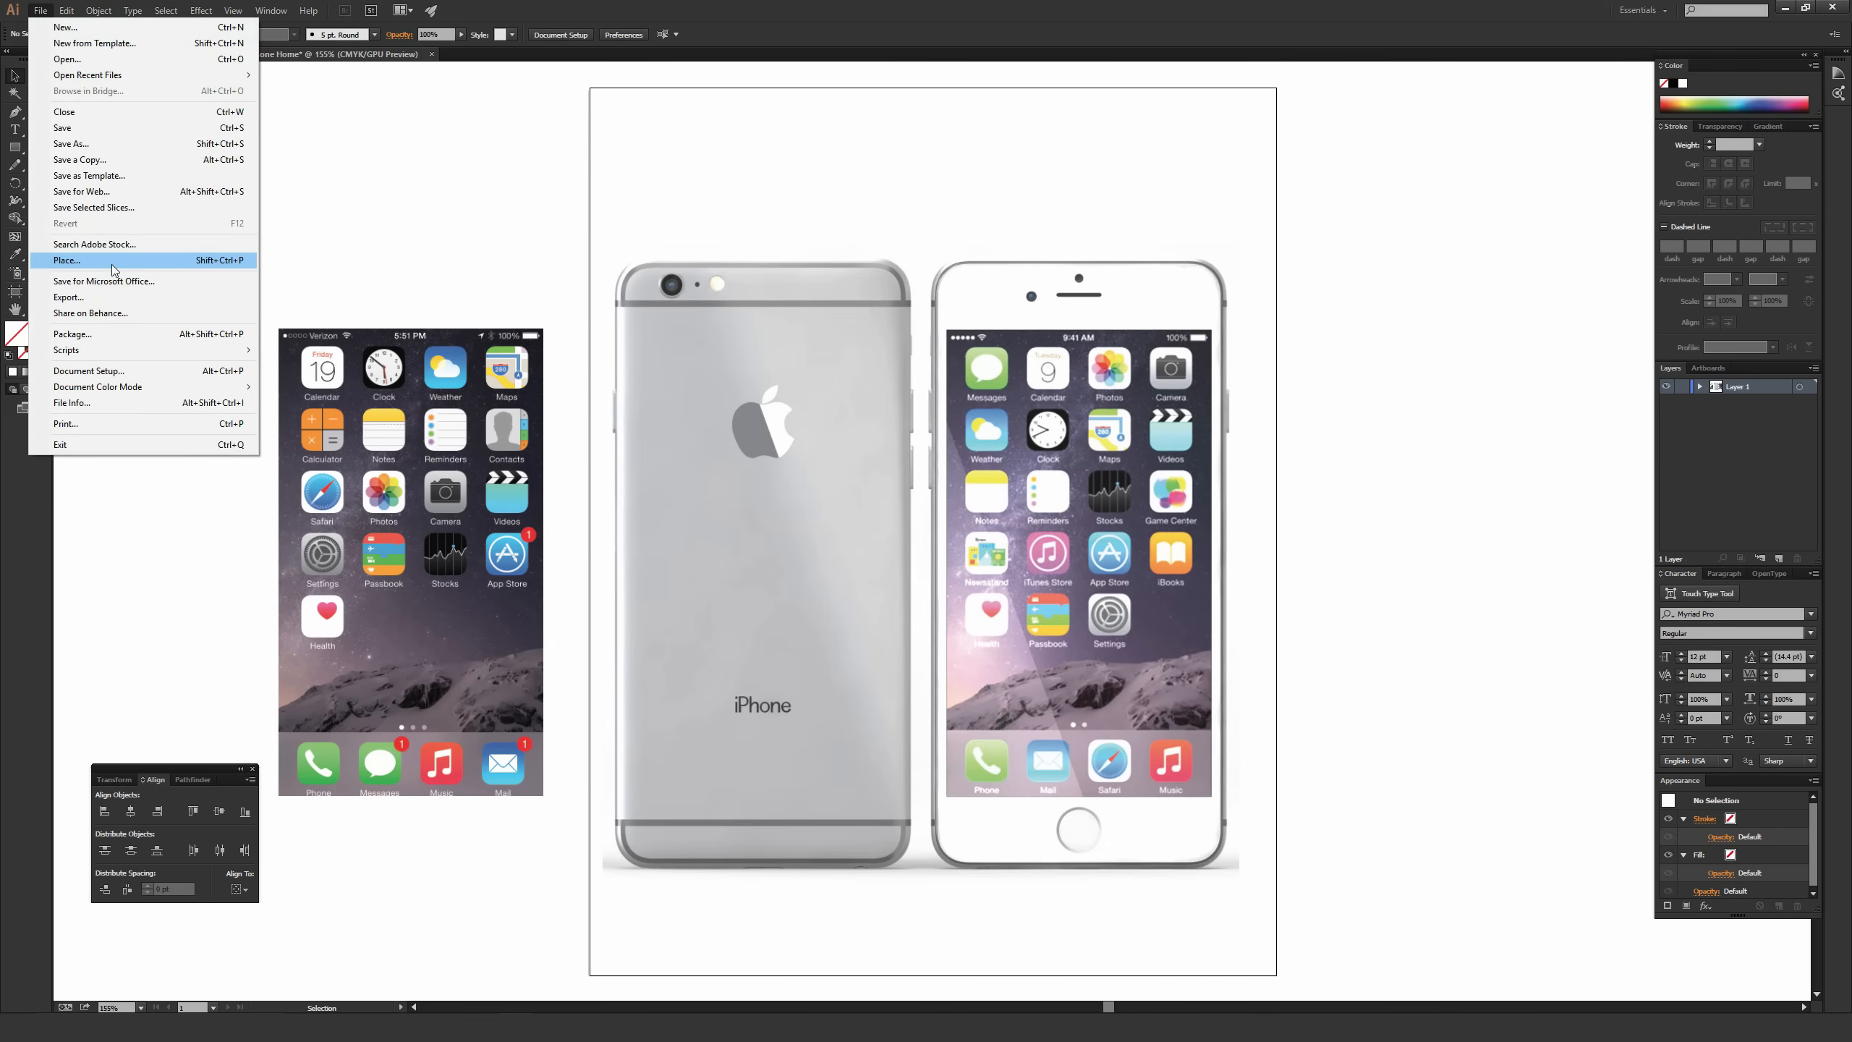
{"action": "left_click", "coordinate": [534, 121]}
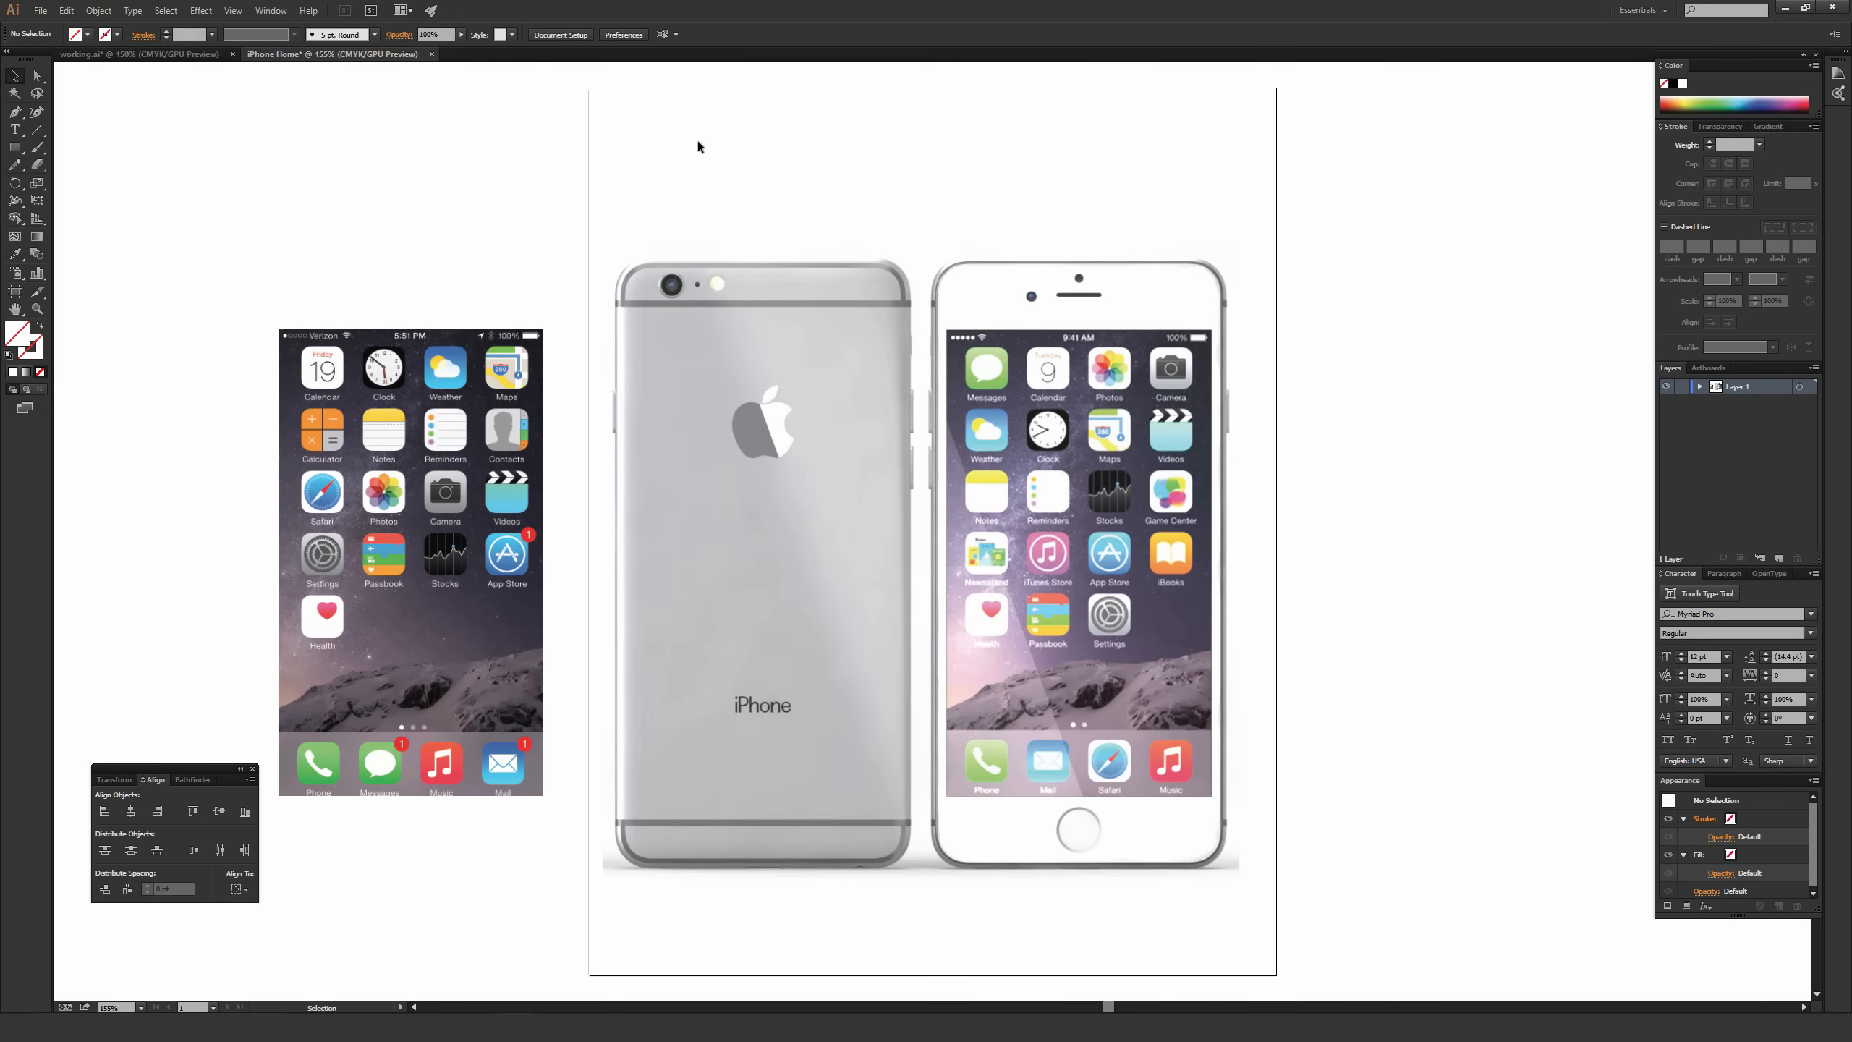
{"action": "left_click_drag", "start_coordinate": [969, 330], "coordinate": [982, 329]}
{"action": "left_click", "coordinate": [1004, 185]}
{"action": "left_click_drag", "start_coordinate": [460, 428], "coordinate": [376, 324]}
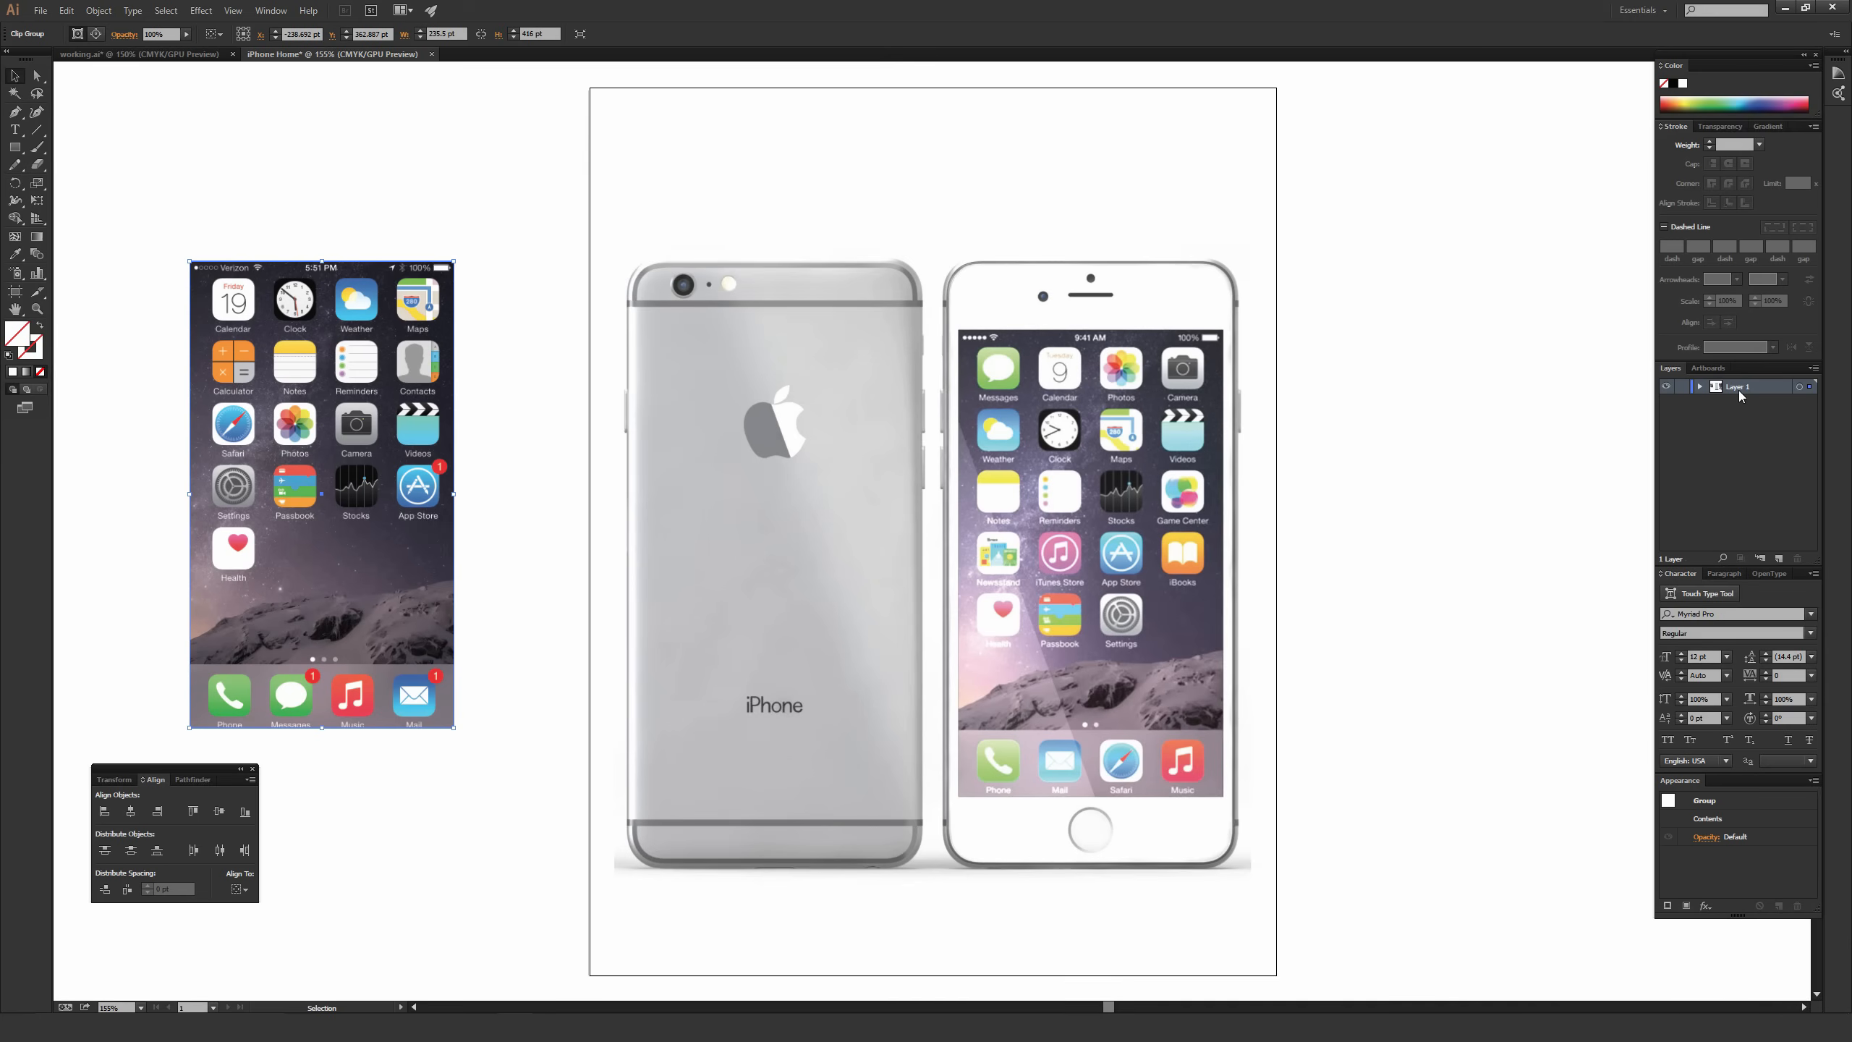
Toggle the visibility of Layer 1 off and on several times.
{"action": "left_click", "coordinate": [1666, 386]}
{"action": "left_click", "coordinate": [1665, 386]}
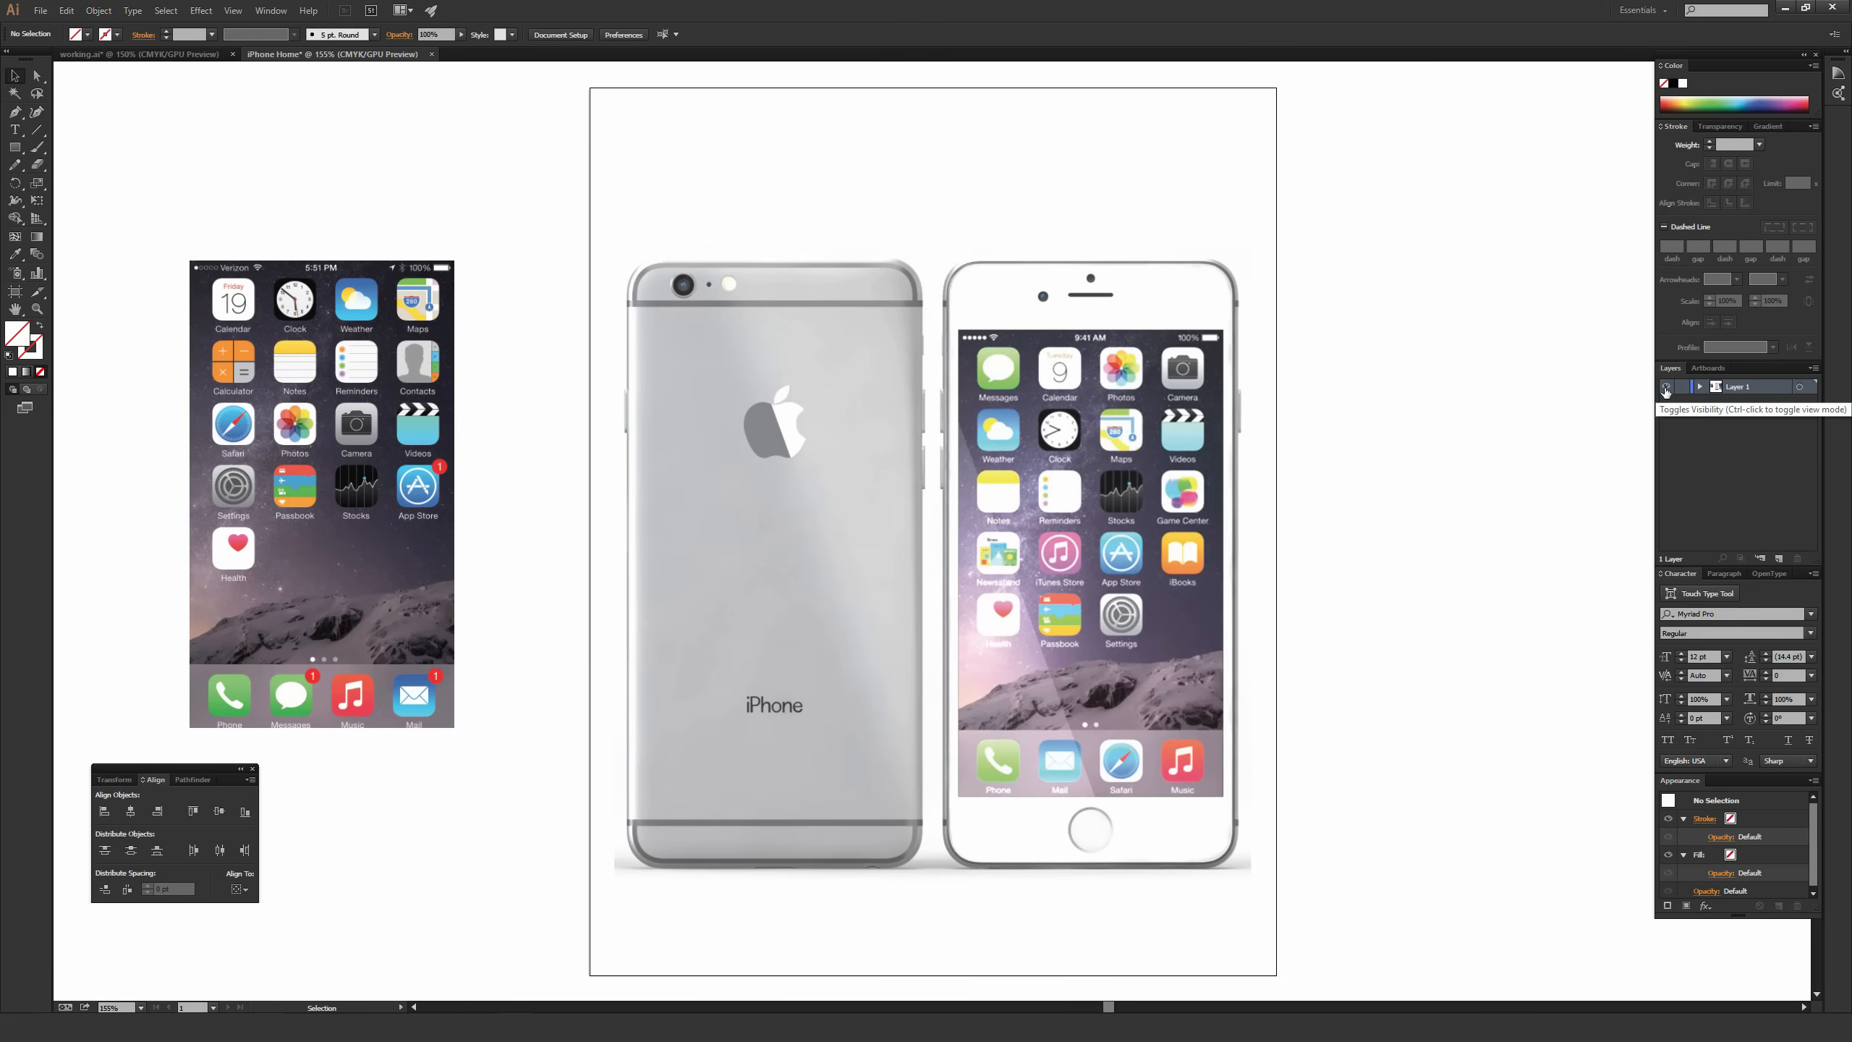
{"action": "left_click", "coordinate": [1666, 387]}
{"action": "left_click", "coordinate": [1666, 387]}
{"action": "left_click", "coordinate": [1667, 388]}
{"action": "left_click", "coordinate": [1667, 387]}
{"action": "left_click", "coordinate": [1666, 387]}
{"action": "left_click", "coordinate": [1665, 387]}
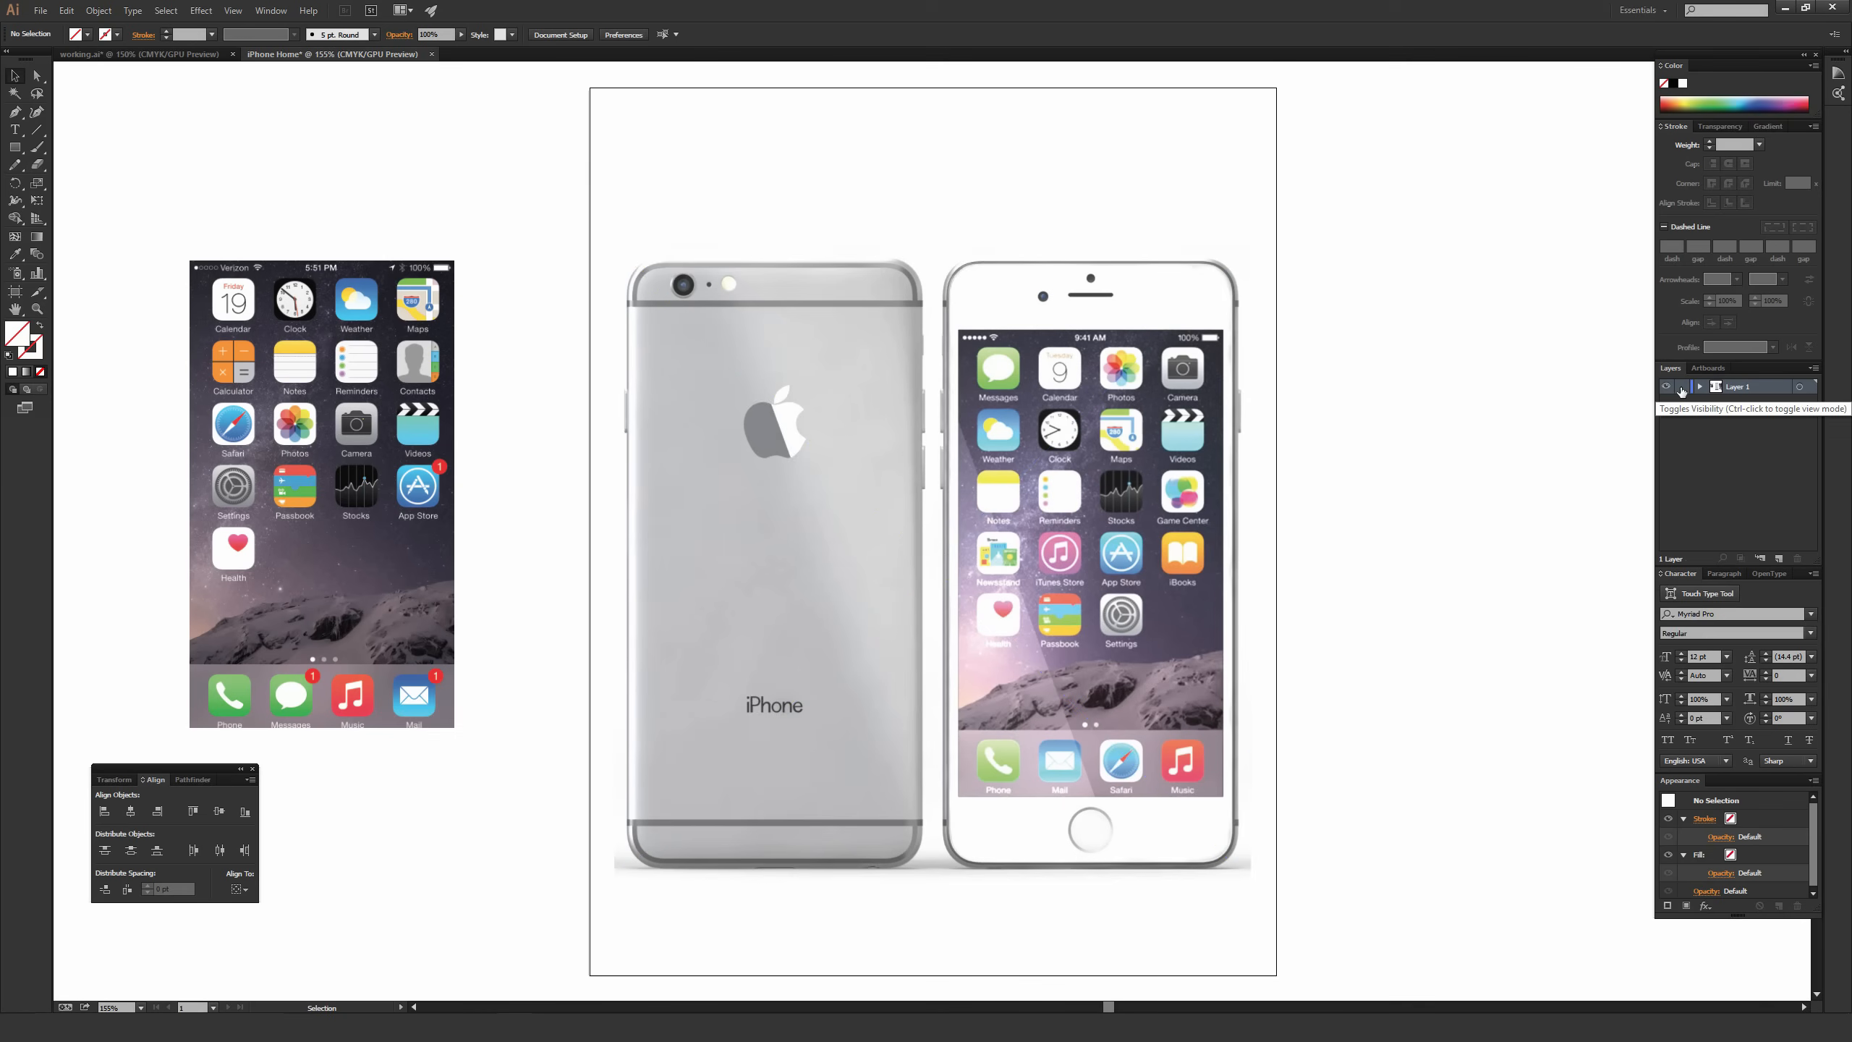
Lock Layer 1 and rename it Image.
{"action": "left_click", "coordinate": [1681, 392]}
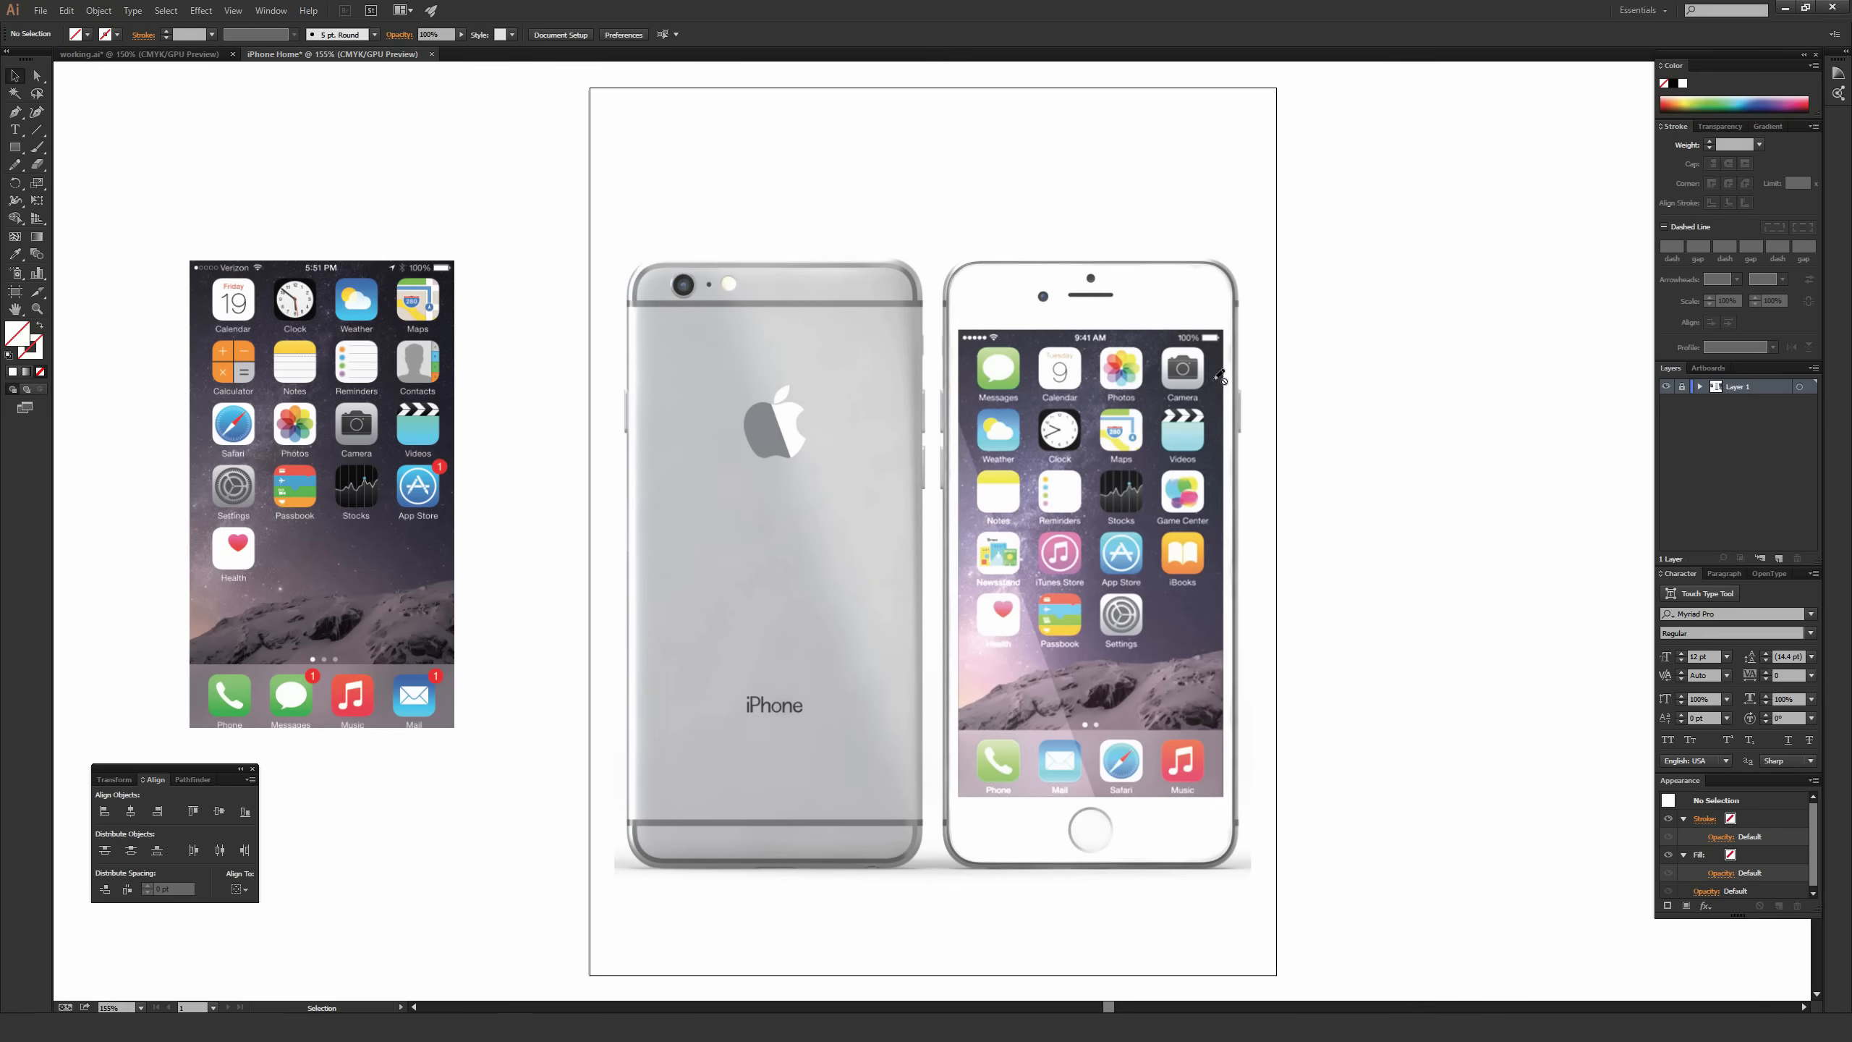
{"action": "double_click", "coordinate": [1737, 387]}
{"action": "type", "text": "I"}
{"action": "key", "text": "Return"}
Create a new layer above the Image layer and name it Outline.
{"action": "left_click", "coordinate": [266, 16]}
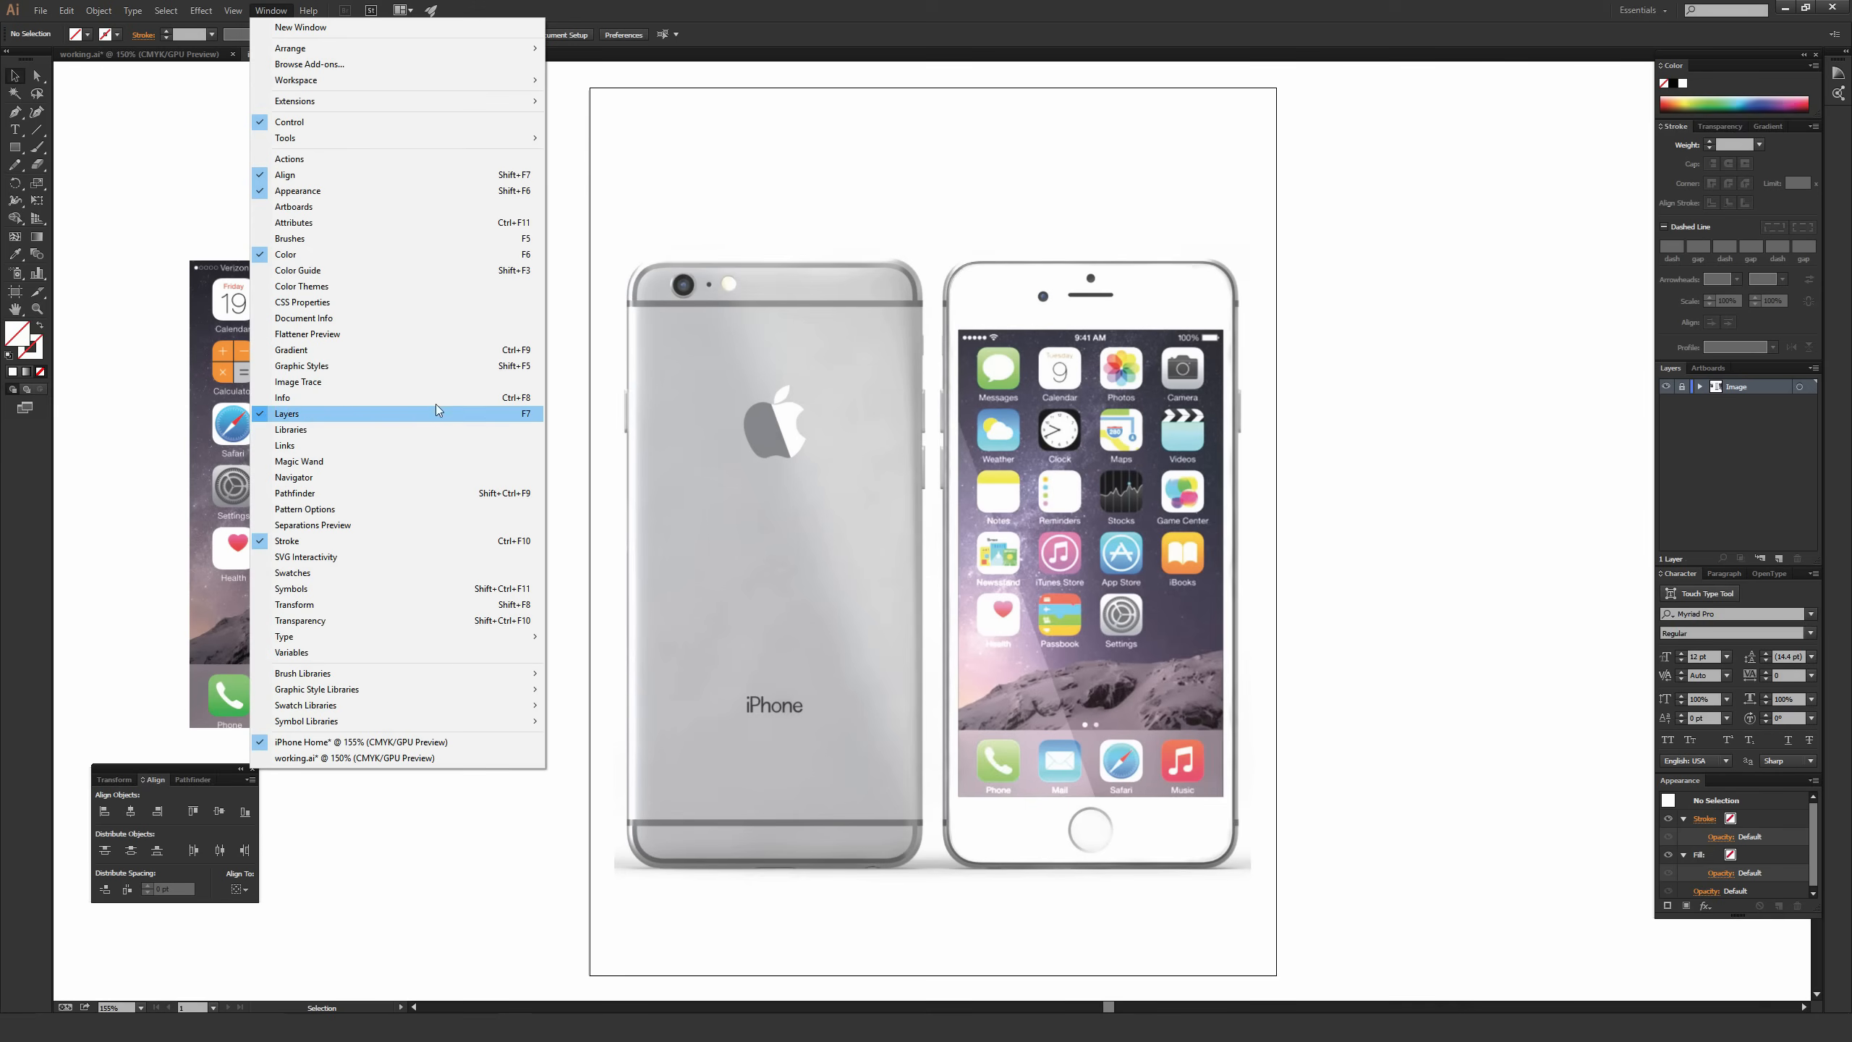
{"action": "left_click", "coordinate": [842, 198]}
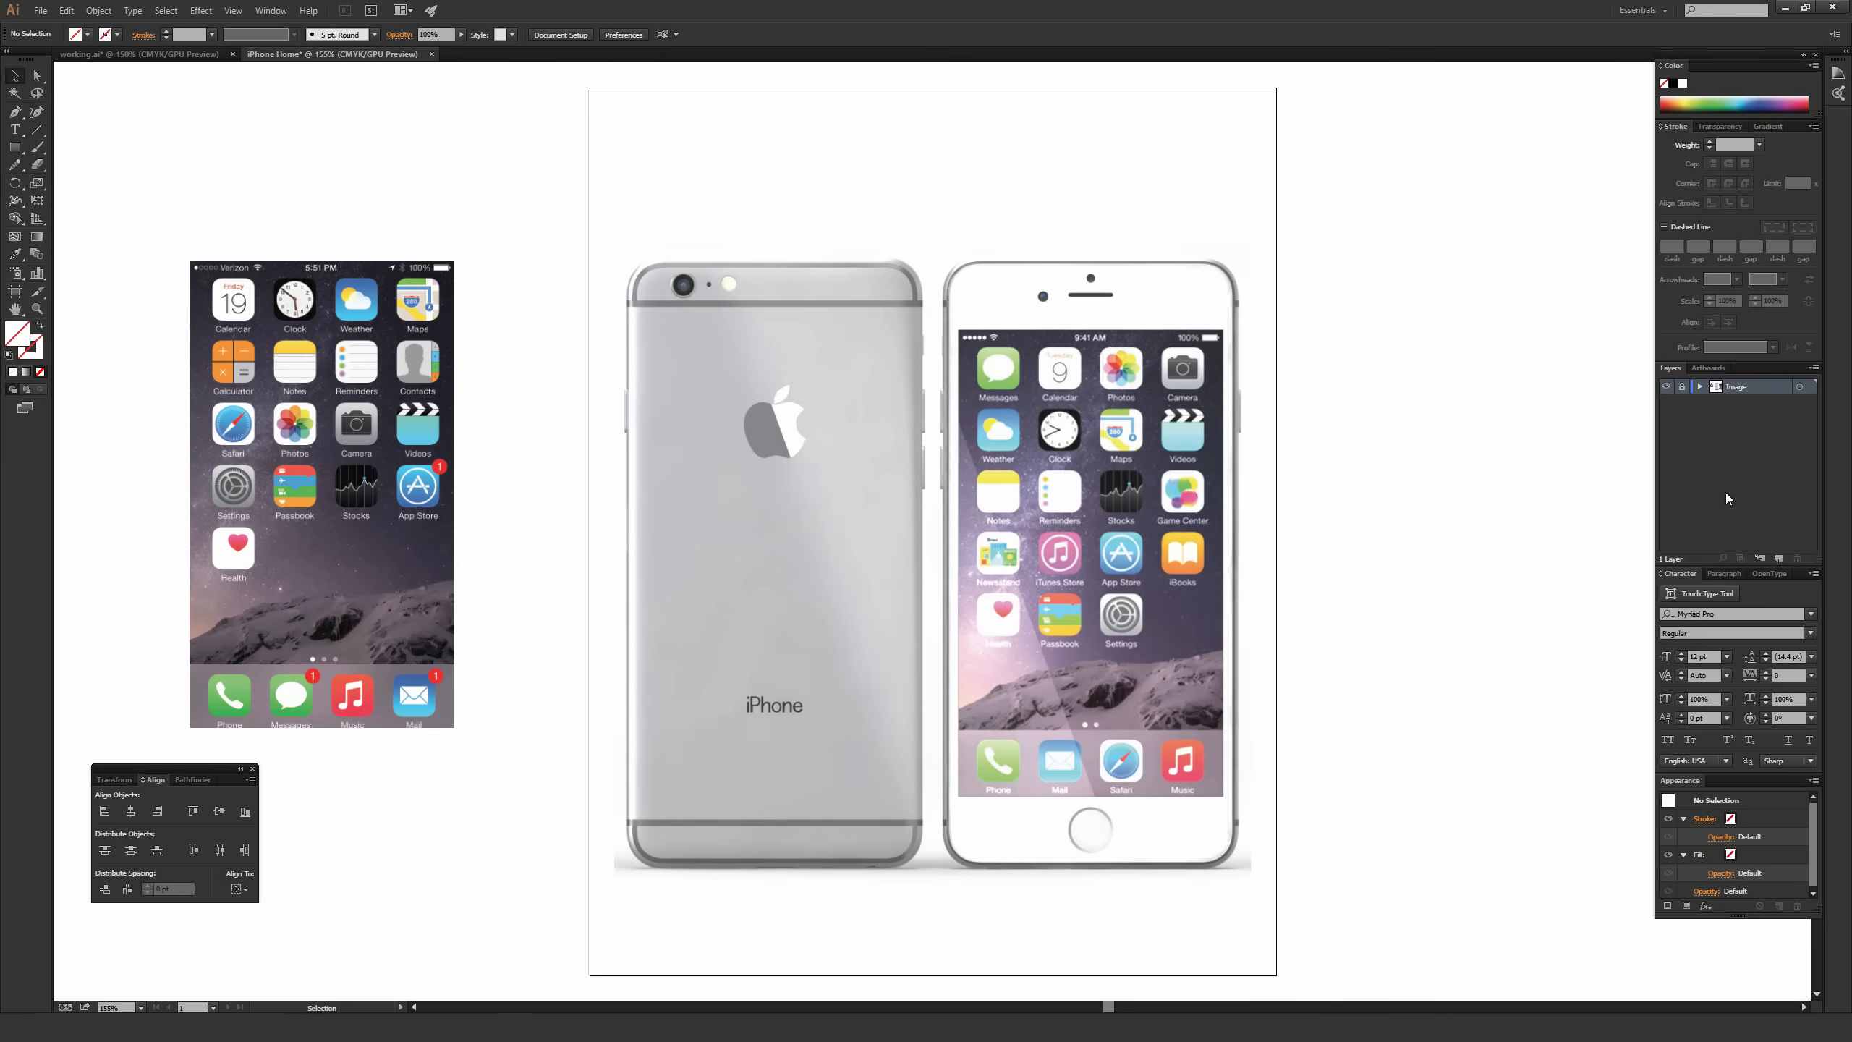
{"action": "left_click", "coordinate": [1780, 559]}
{"action": "double_click", "coordinate": [1739, 387]}
{"action": "type", "text": "Outline"}
{"action": "key", "text": "Return"}
Activate the Rectangle tool with the default black 1 pt stroke and set the fill to none.
{"action": "left_click_drag", "start_coordinate": [1190, 376], "coordinate": [1074, 359]}
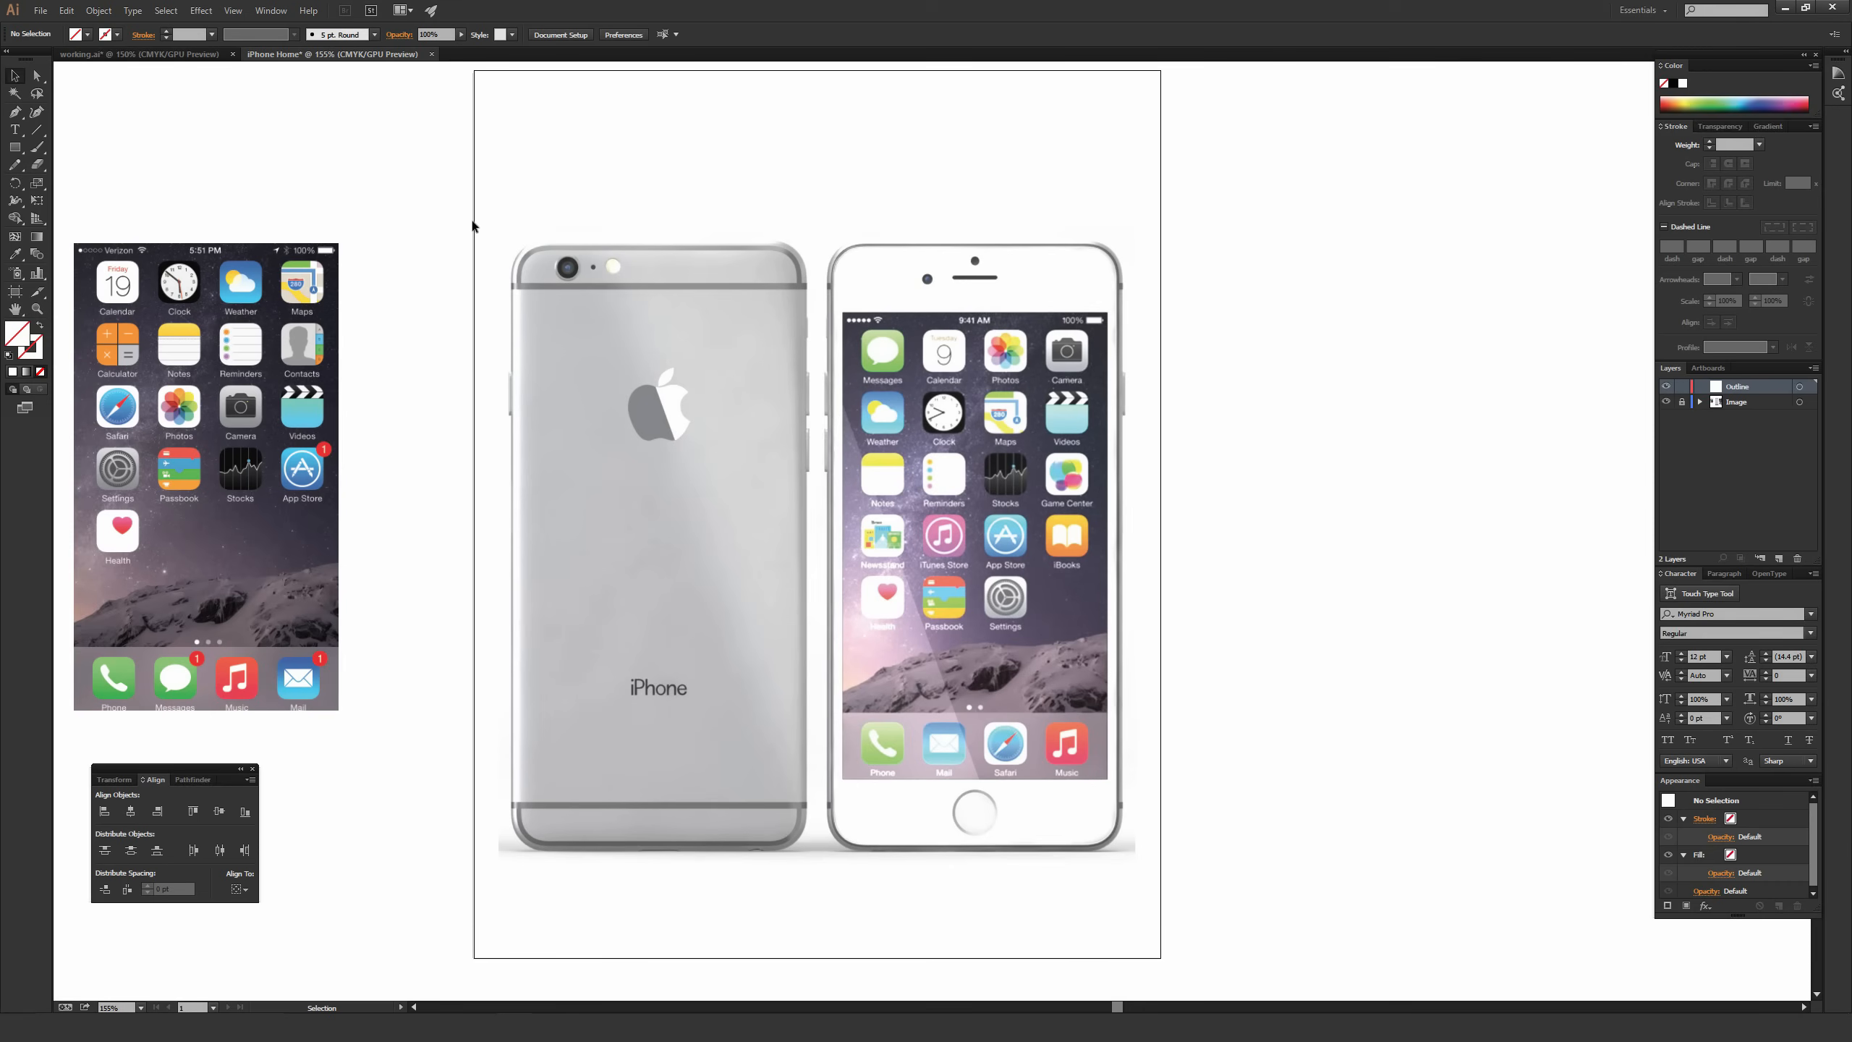
{"action": "left_click", "coordinate": [18, 150]}
{"action": "key", "text": "d"}
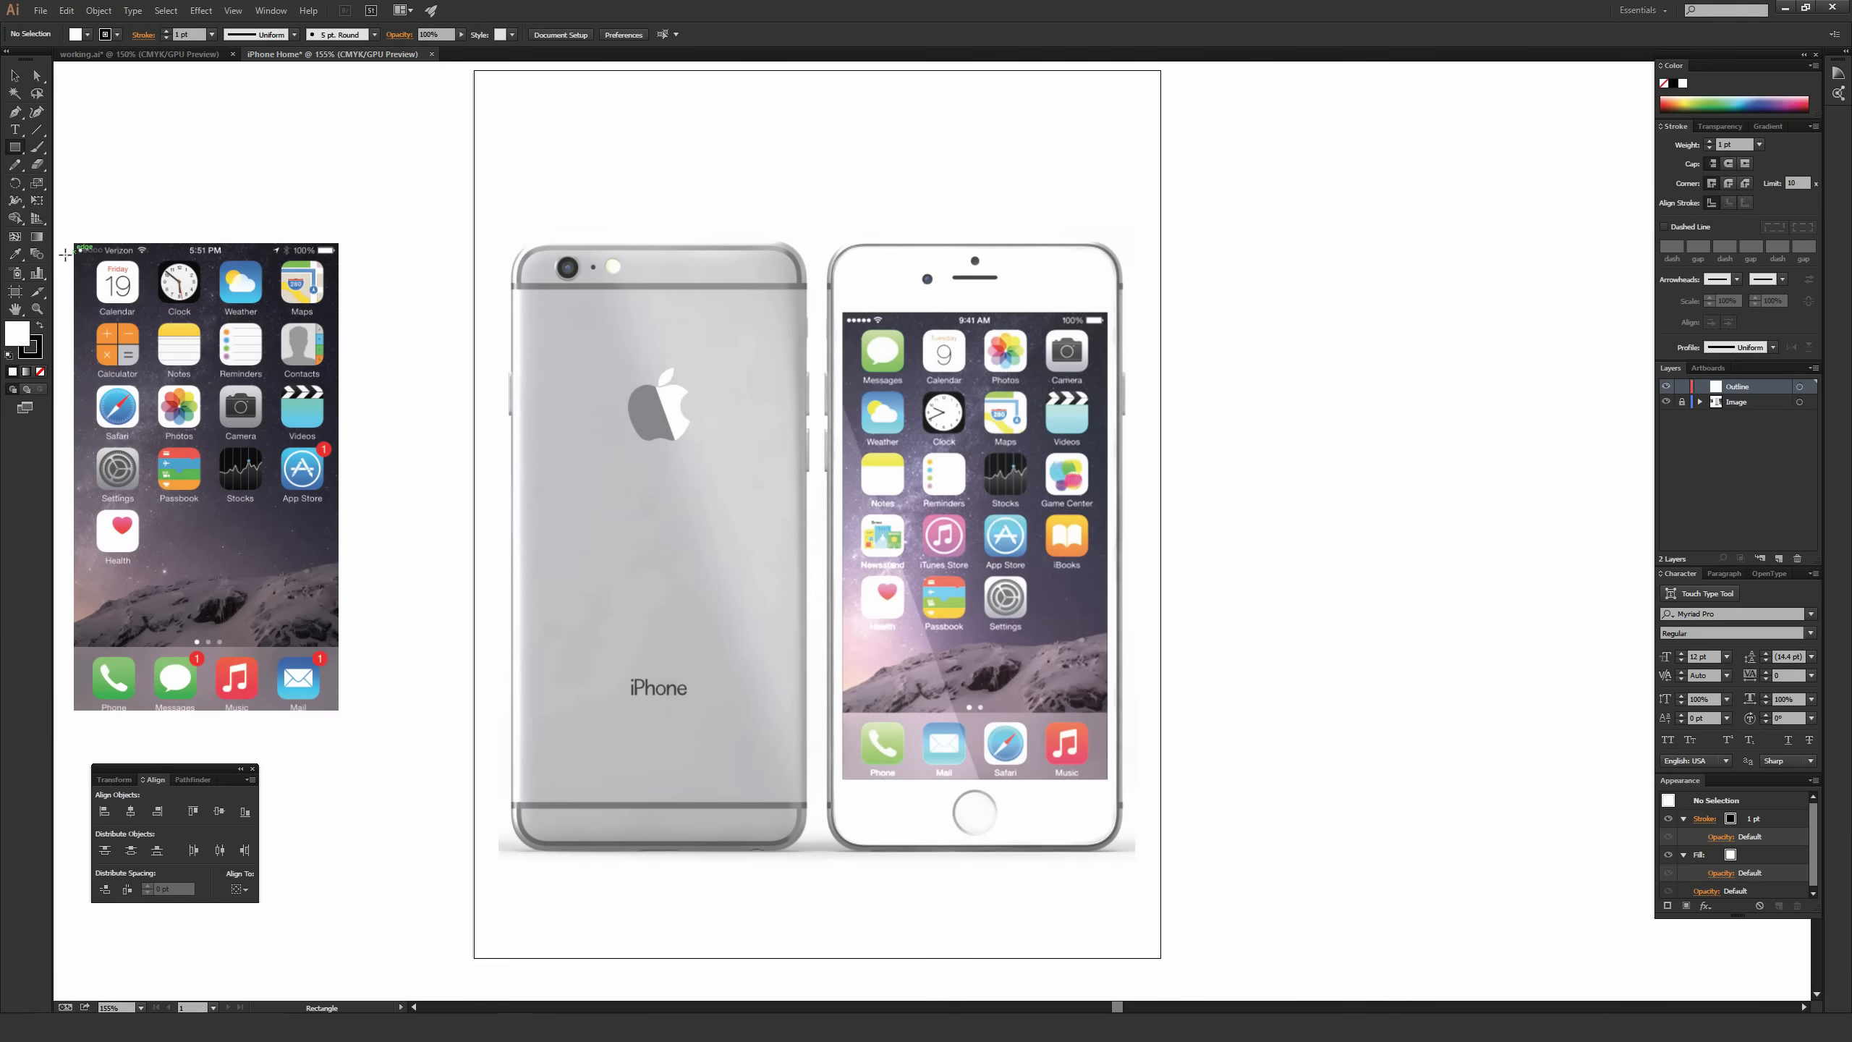
{"action": "left_click", "coordinate": [36, 355]}
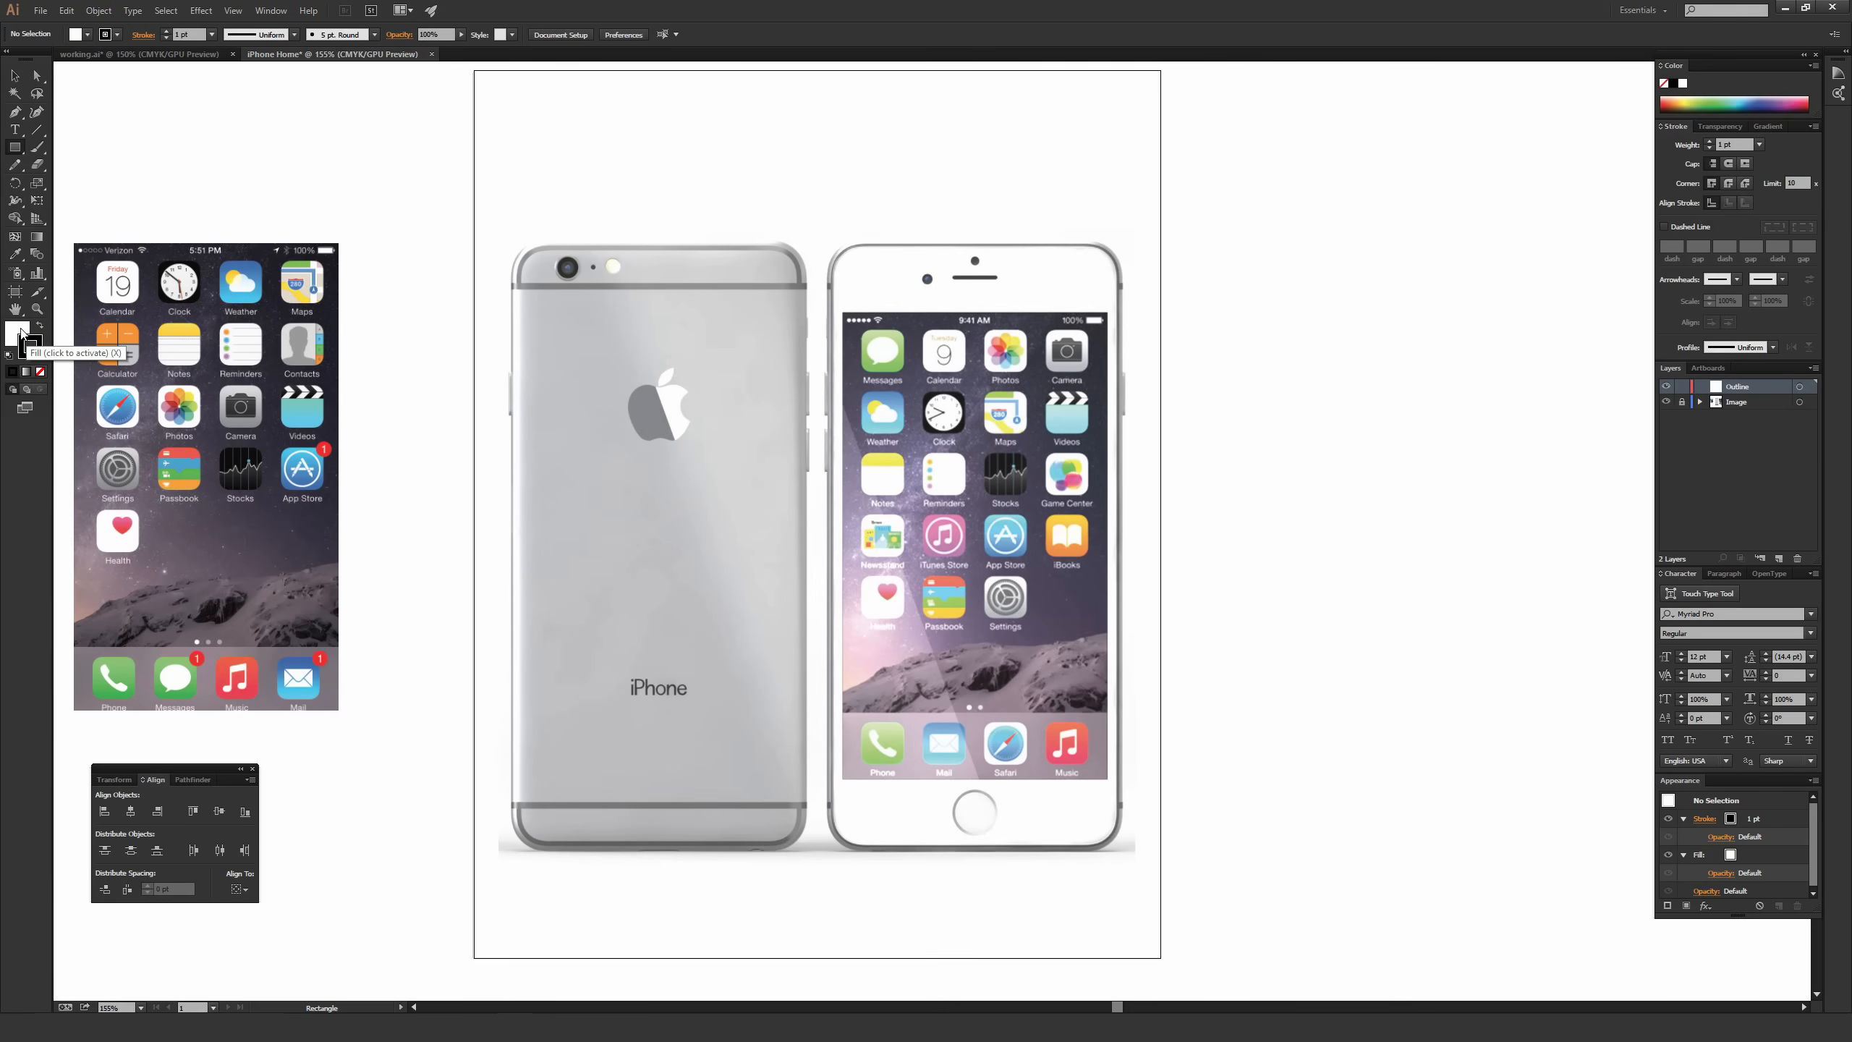
{"action": "left_click", "coordinate": [20, 338]}
{"action": "left_click", "coordinate": [41, 376]}
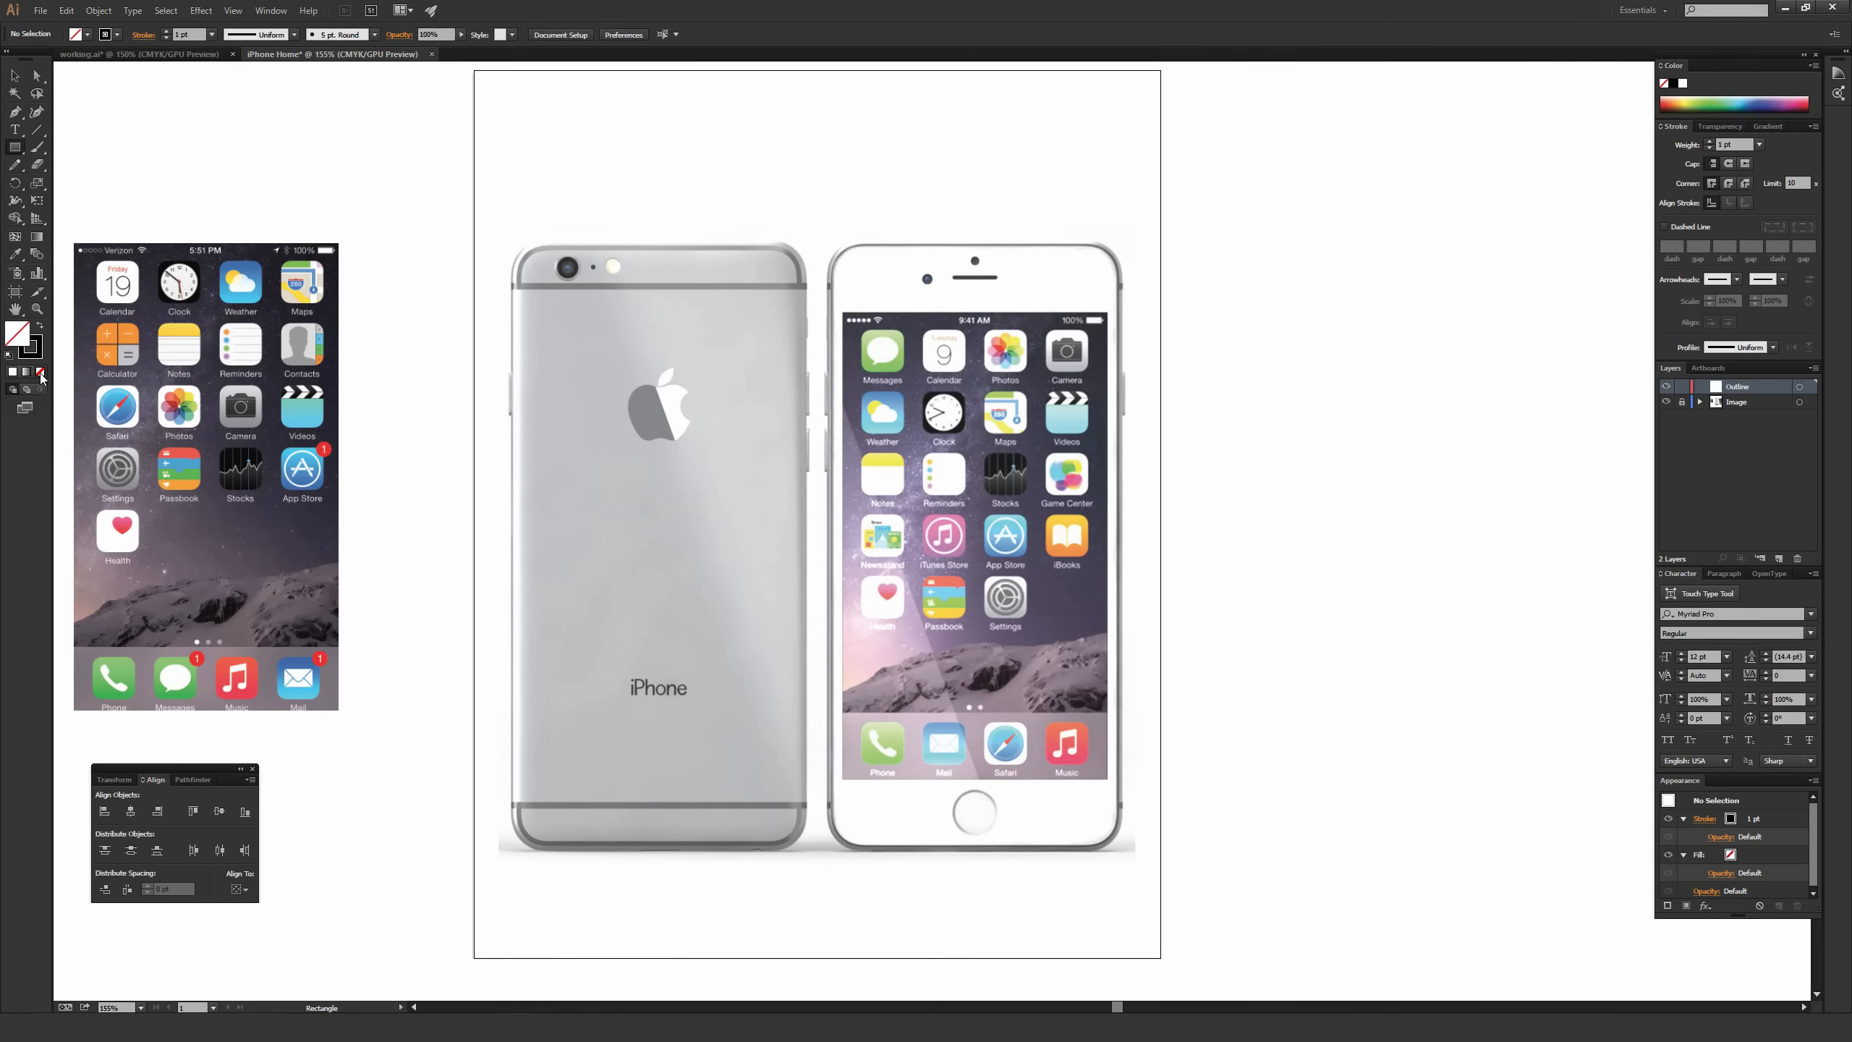
{"action": "left_click", "coordinate": [34, 352]}
{"action": "double_click", "coordinate": [34, 349]}
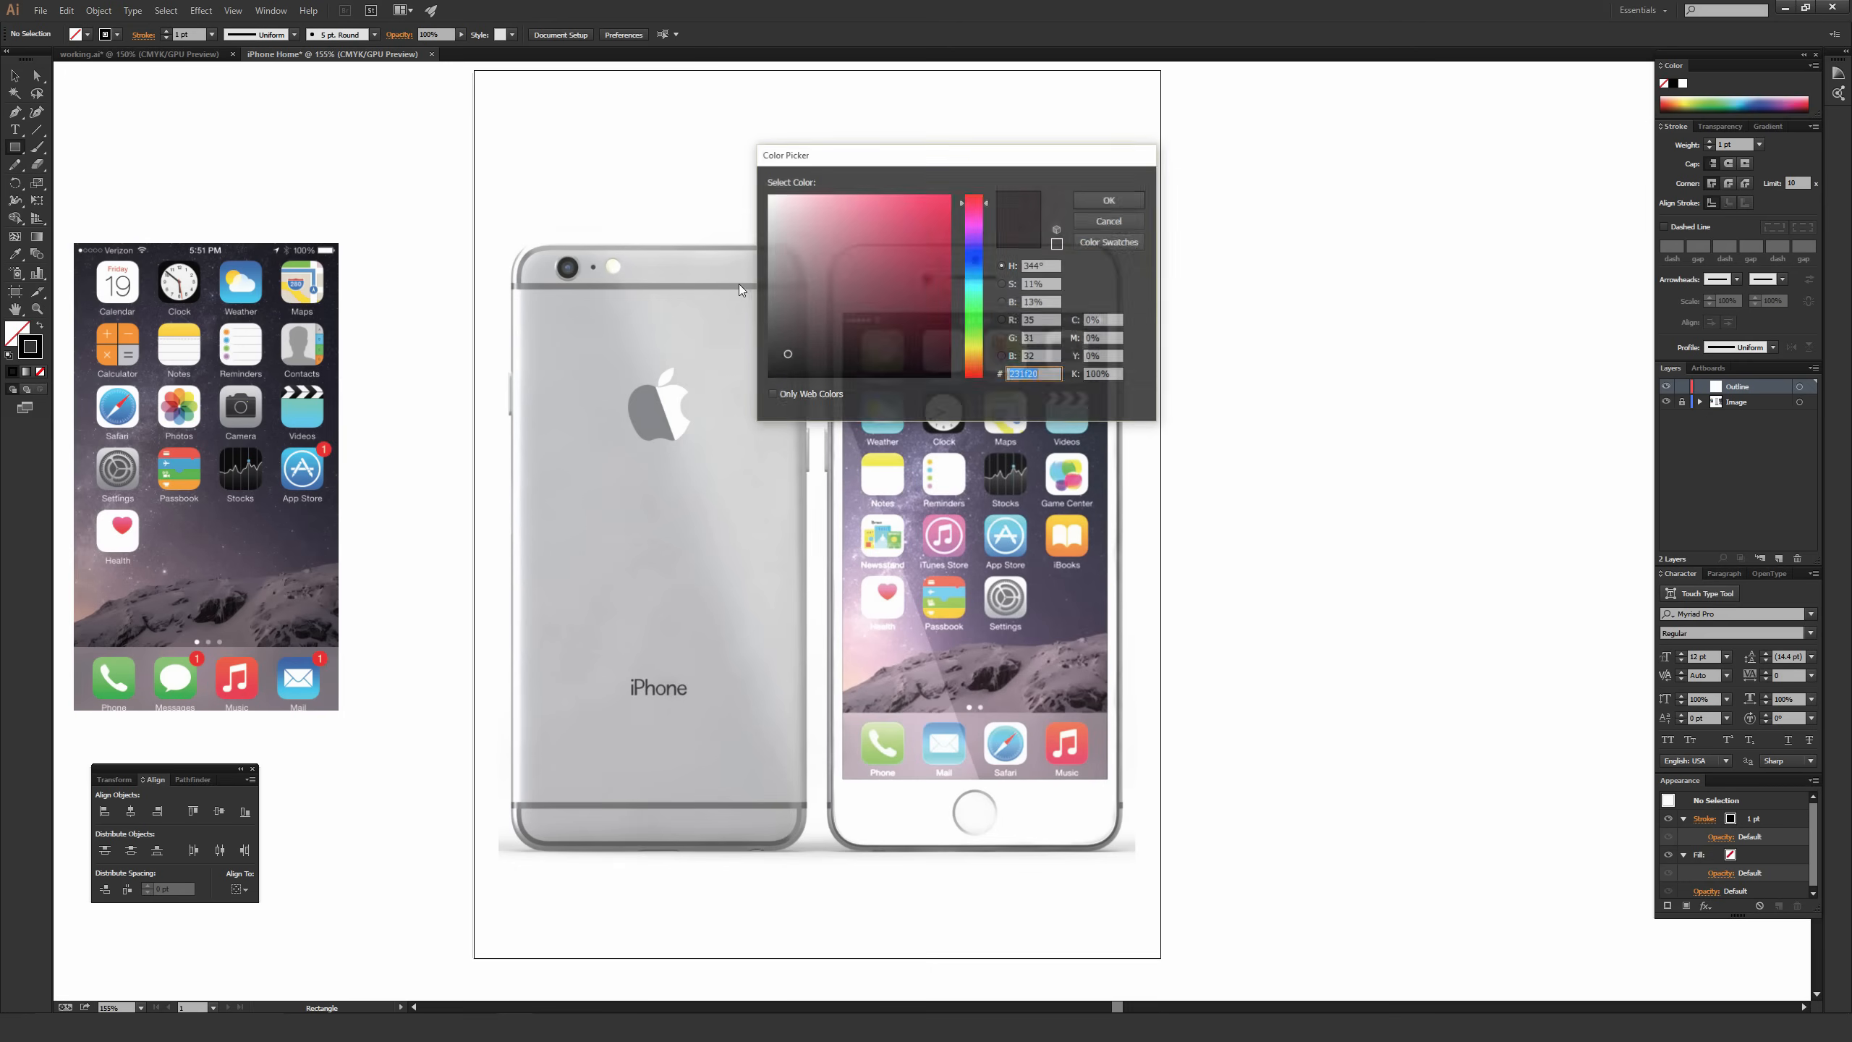
{"action": "left_click", "coordinate": [1087, 226]}
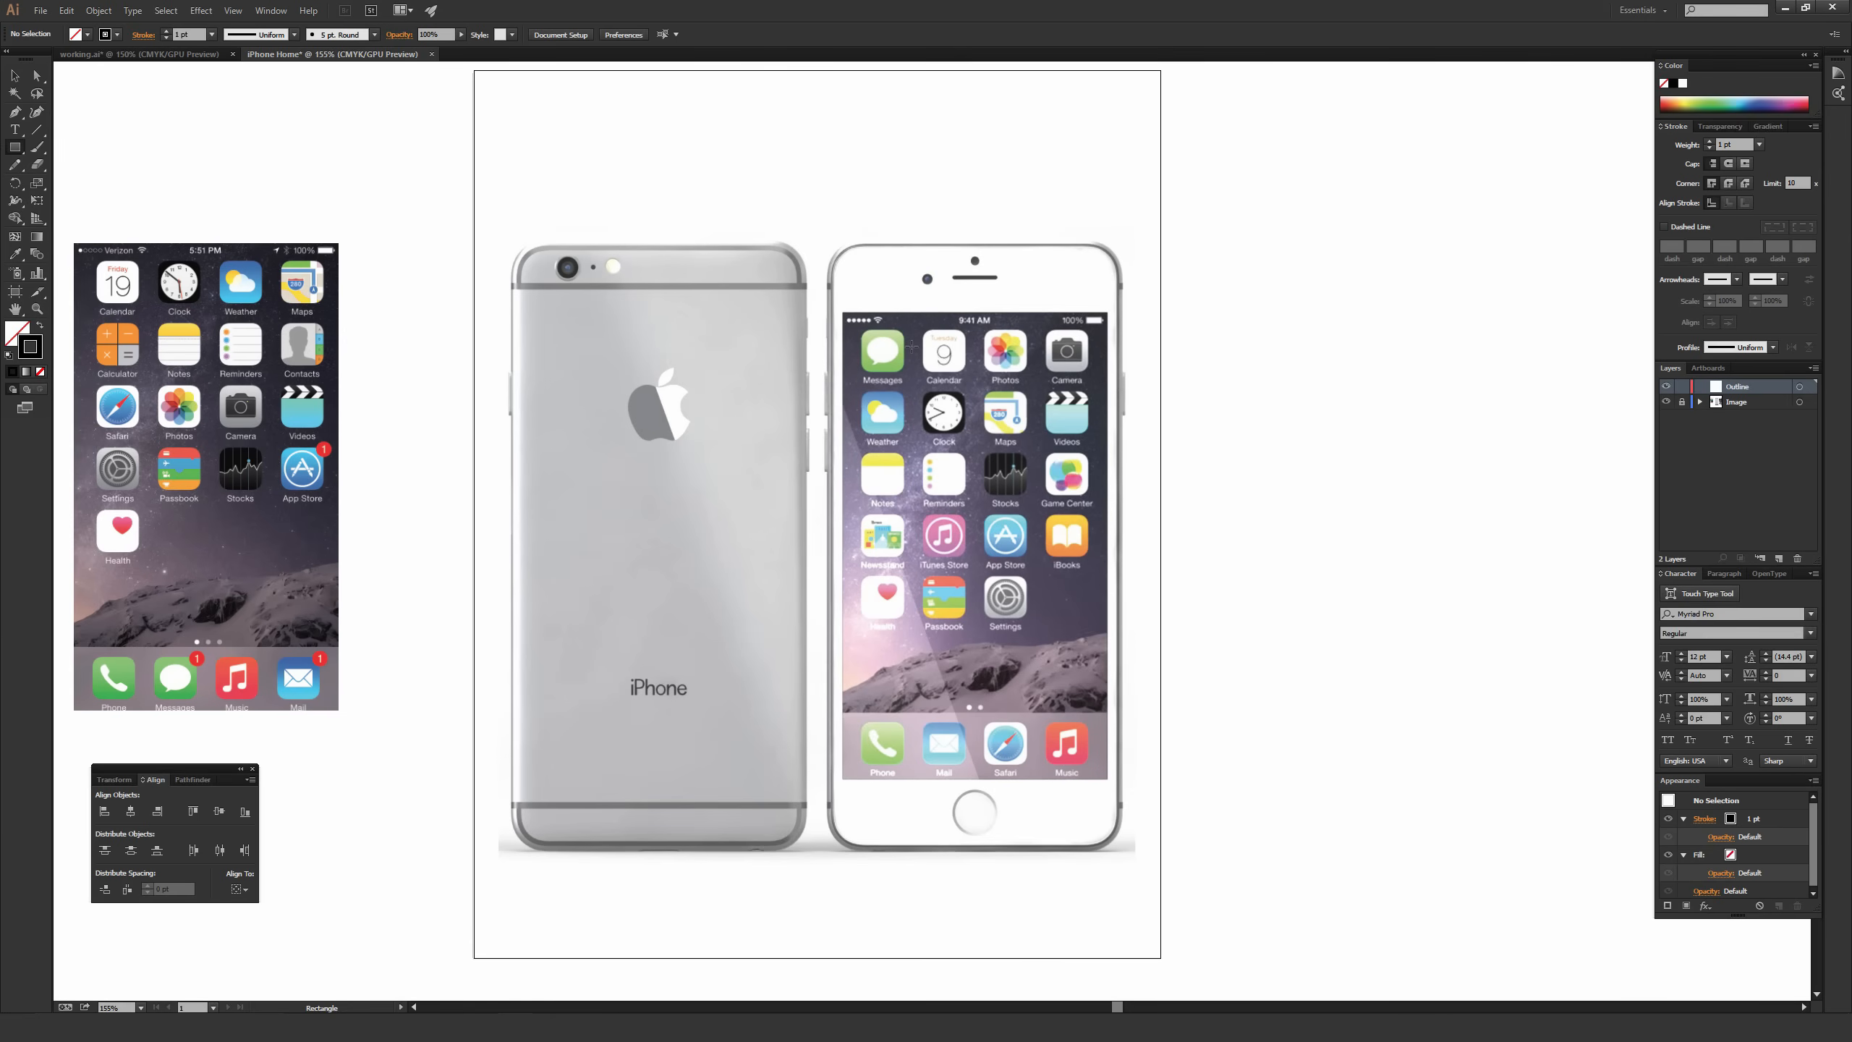
{"action": "left_click", "coordinate": [267, 12]}
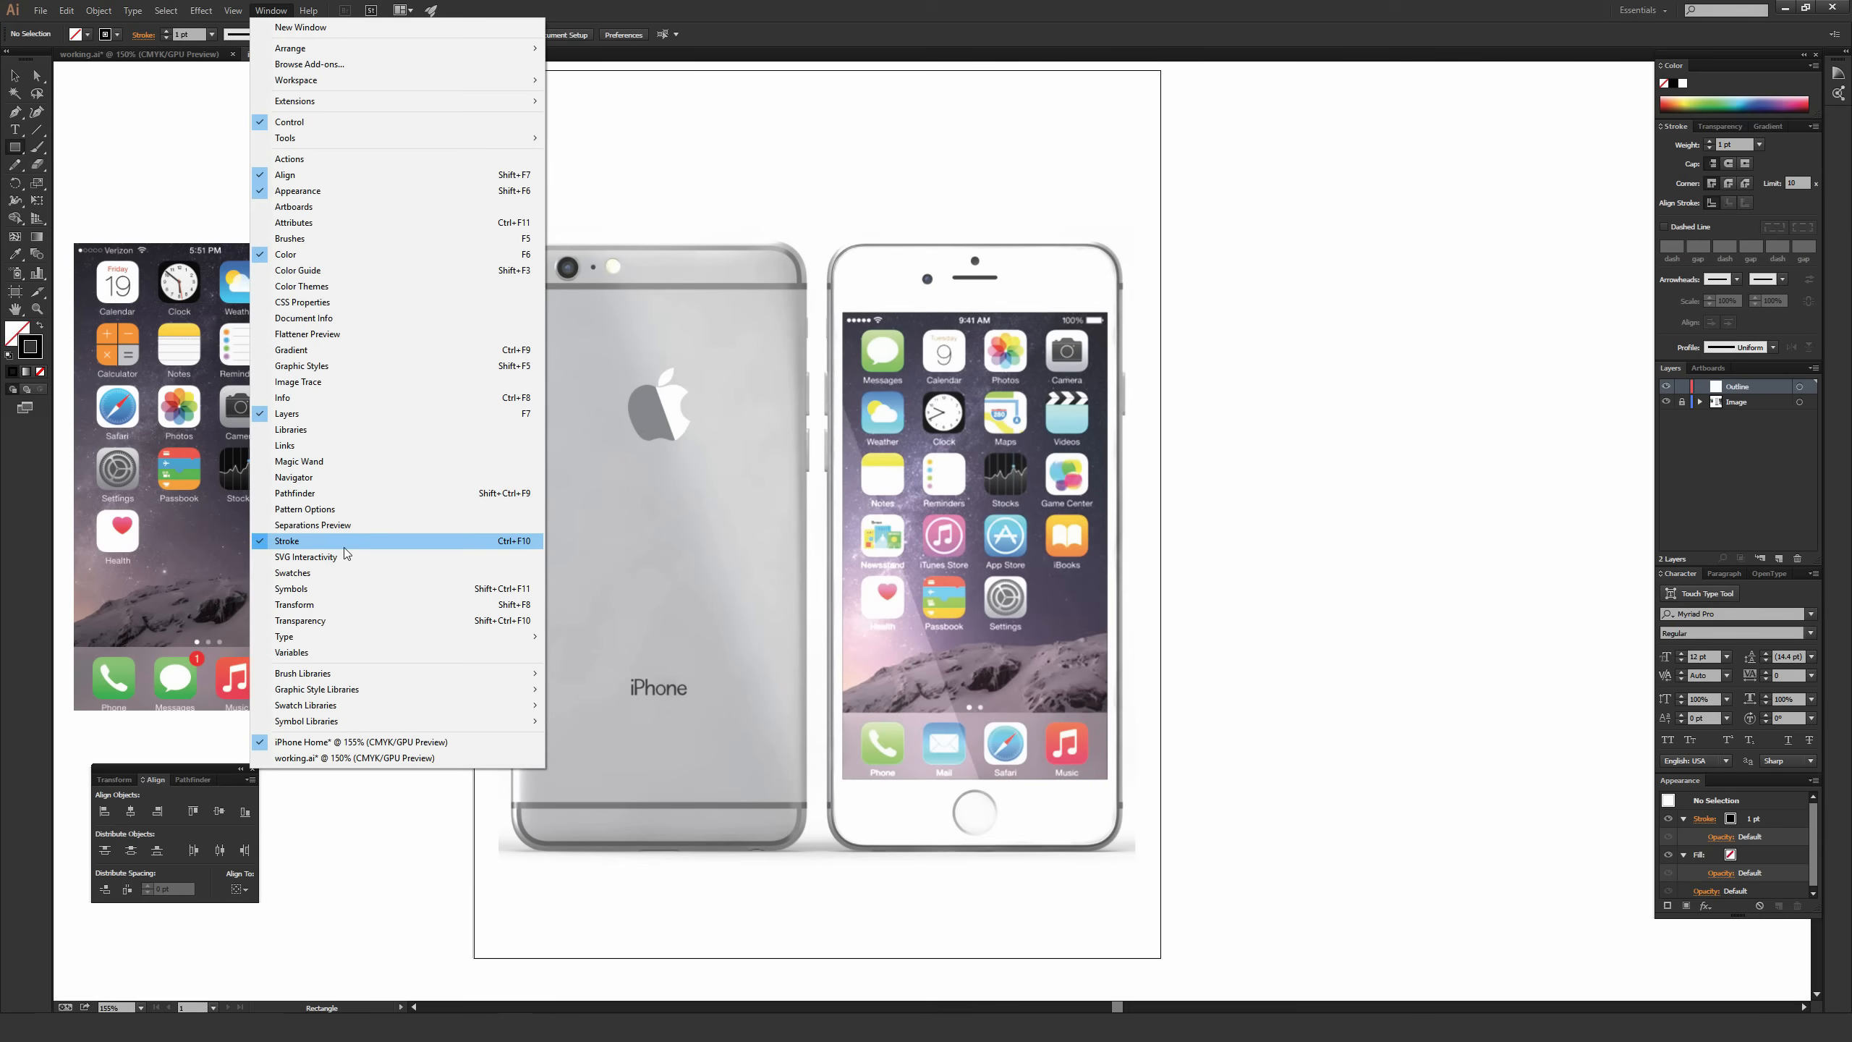
{"action": "left_click", "coordinate": [936, 298]}
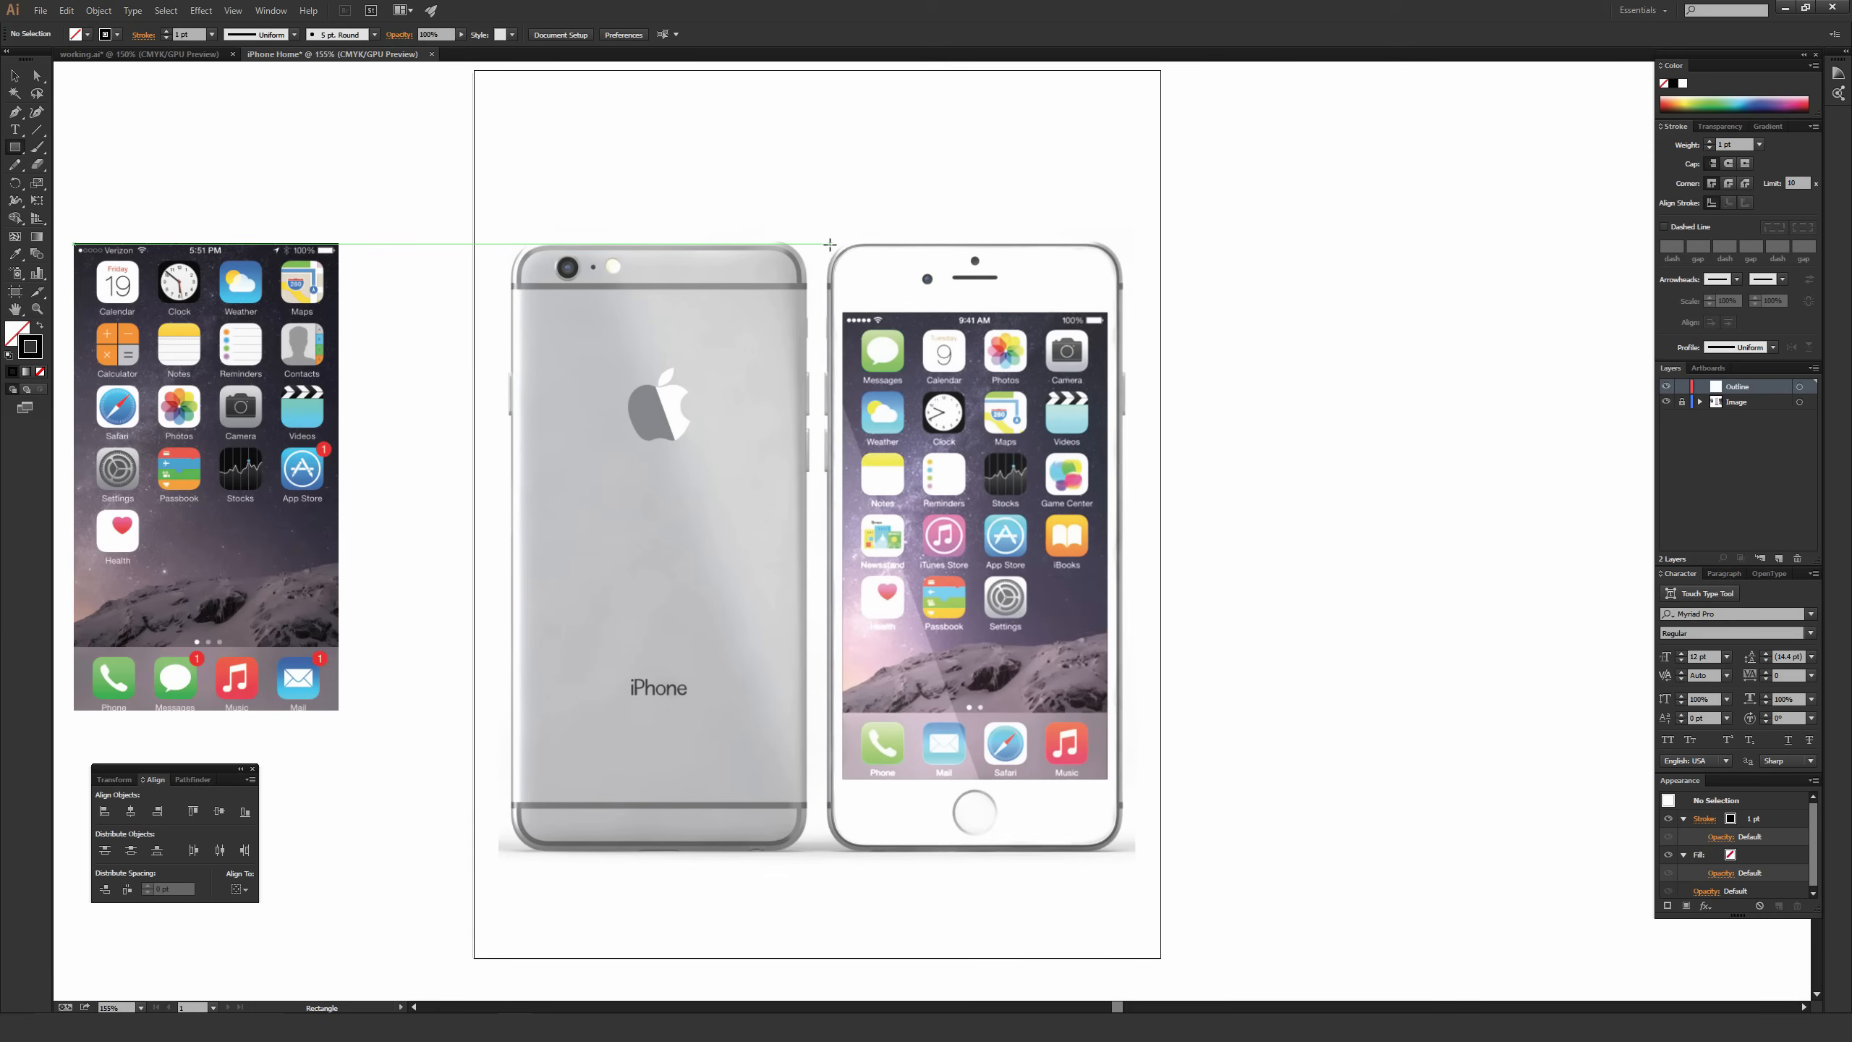
Draw an unfilled rectangle about 259 by 538 pt around the white front-facing iPhone on the Outline layer.
{"action": "left_click_drag", "start_coordinate": [829, 244], "coordinate": [1119, 847]}
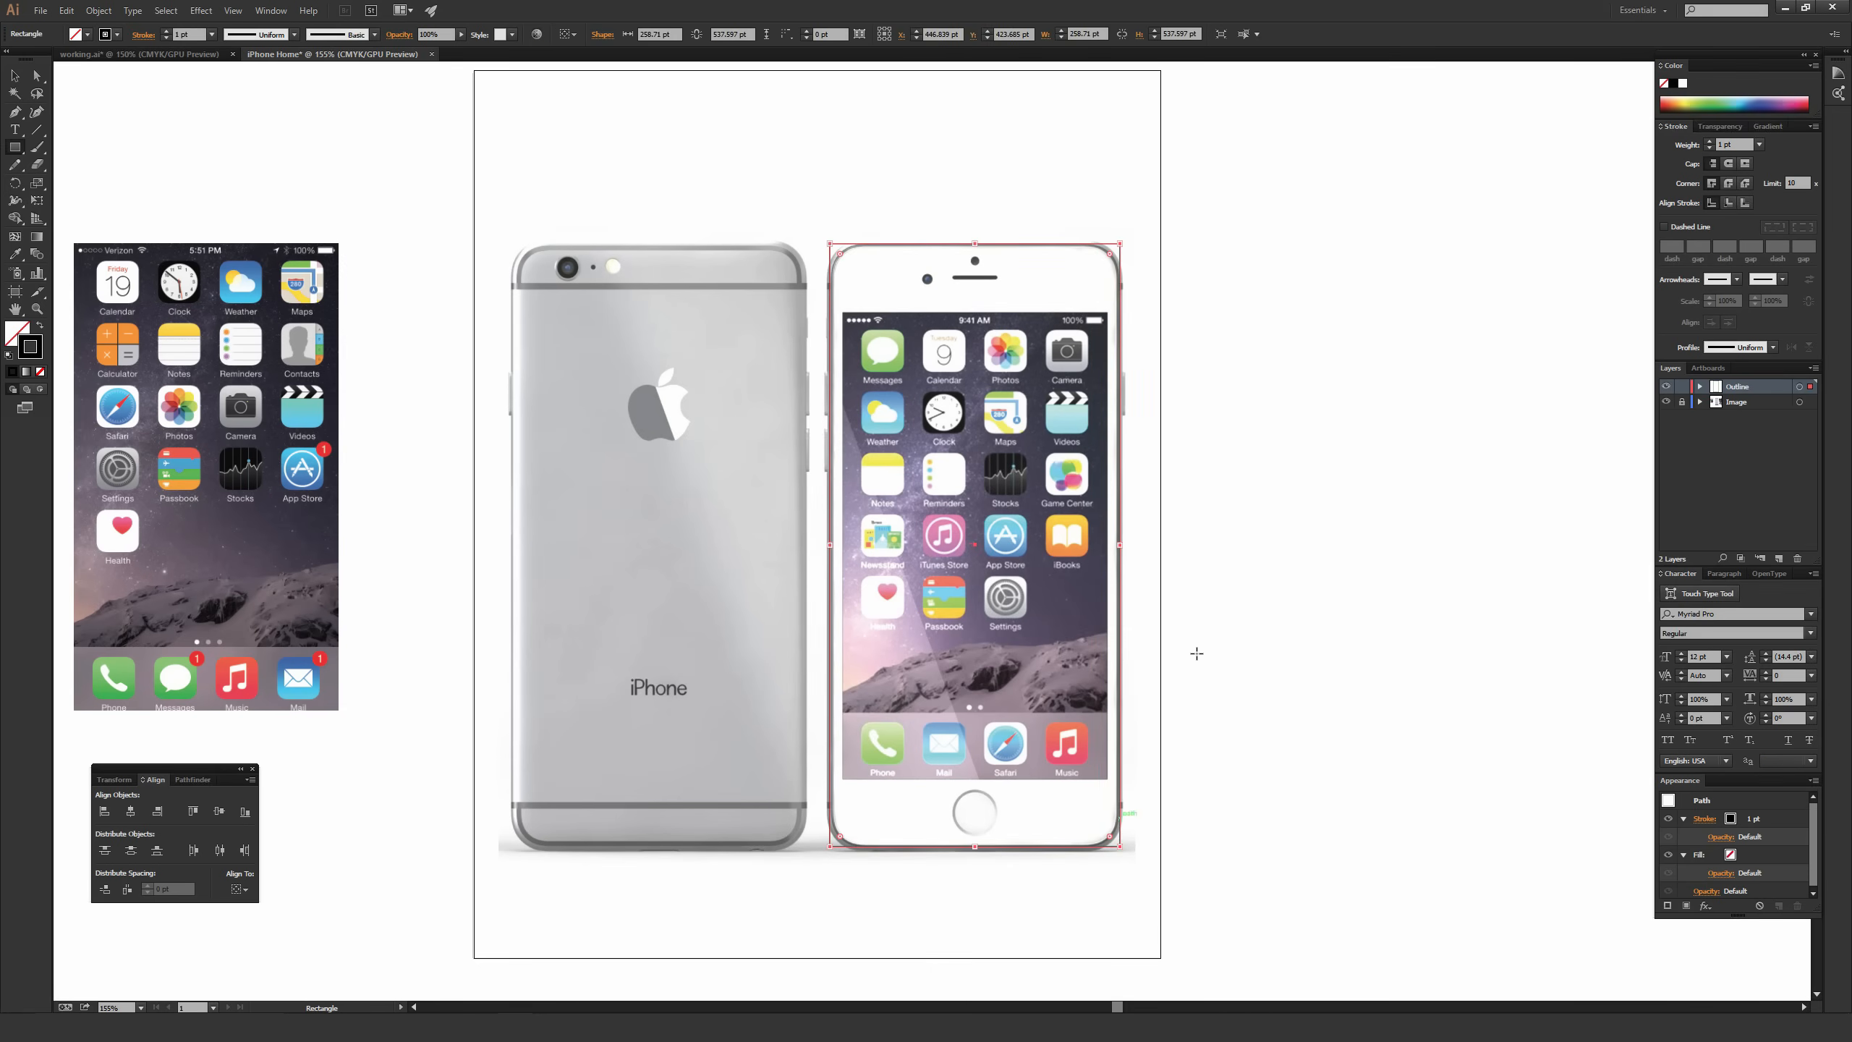
{"action": "key", "text": "ctrl+equal"}
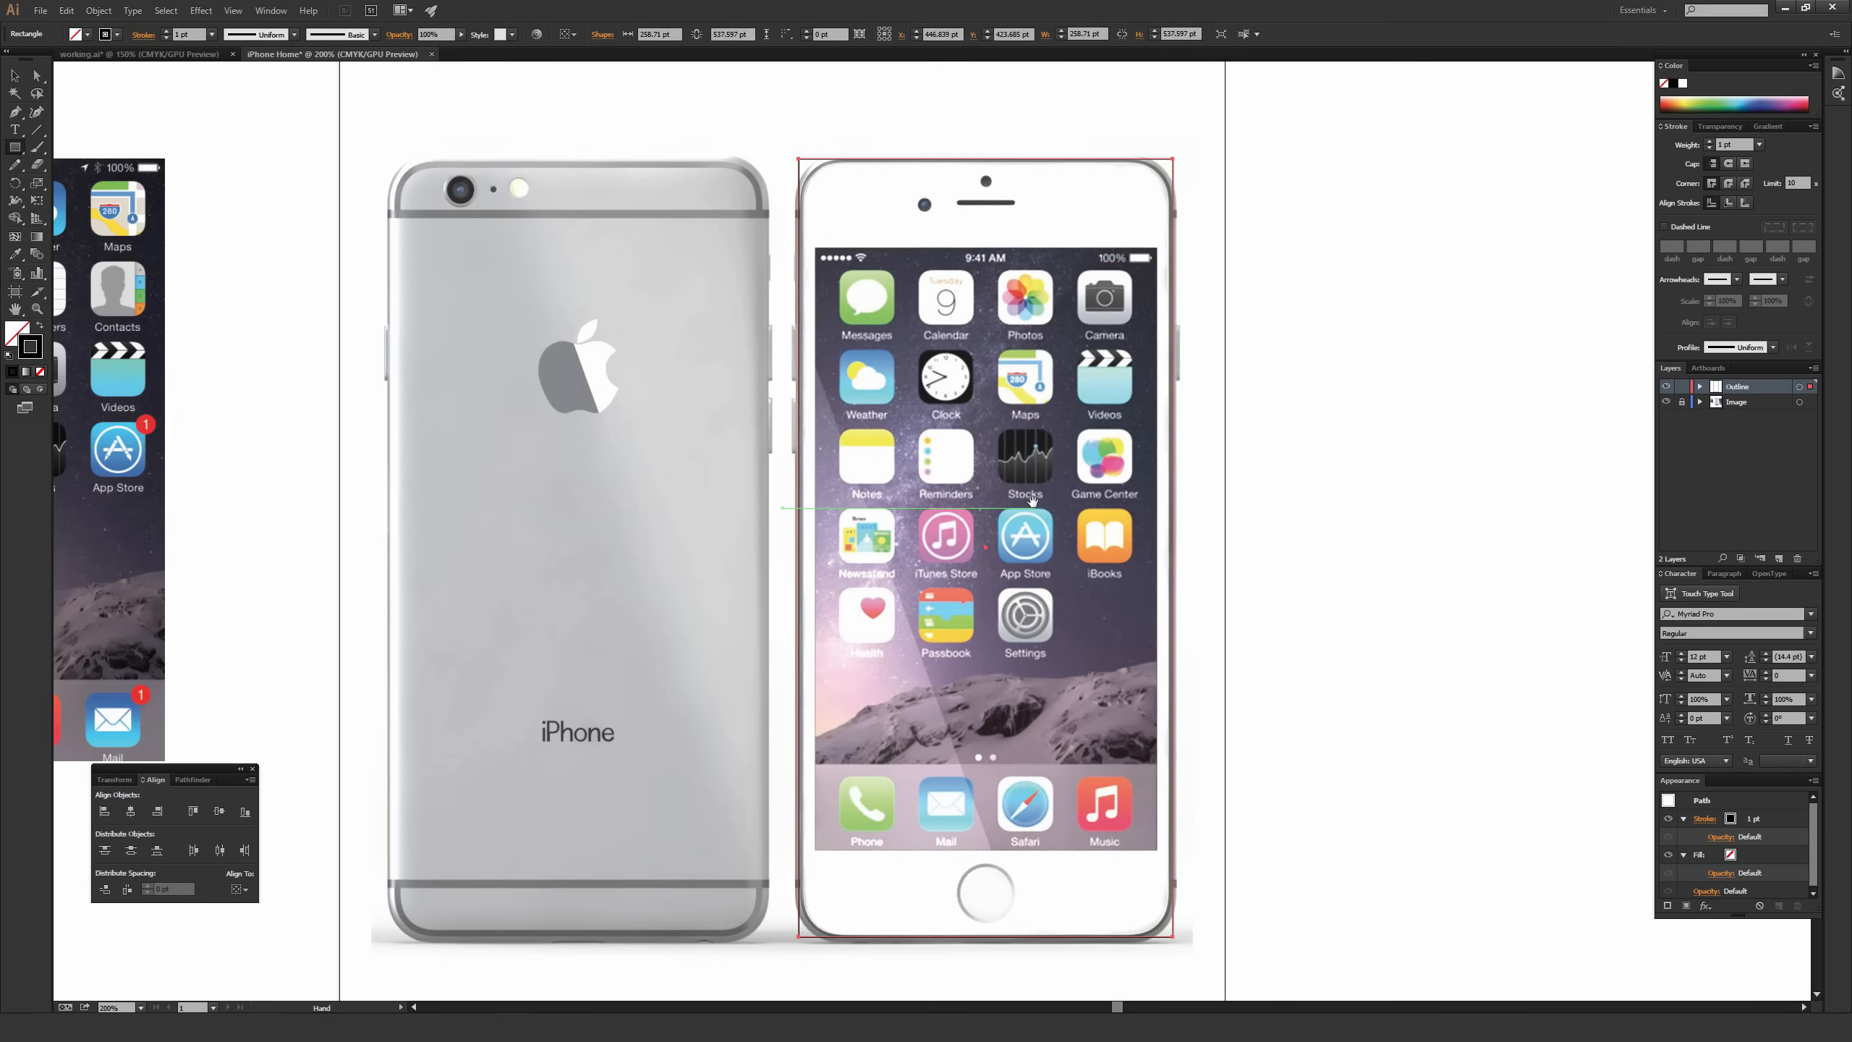
{"action": "left_click_drag", "start_coordinate": [1034, 505], "coordinate": [991, 460]}
{"action": "key", "text": "ctrl+equal"}
{"action": "key", "text": "v"}
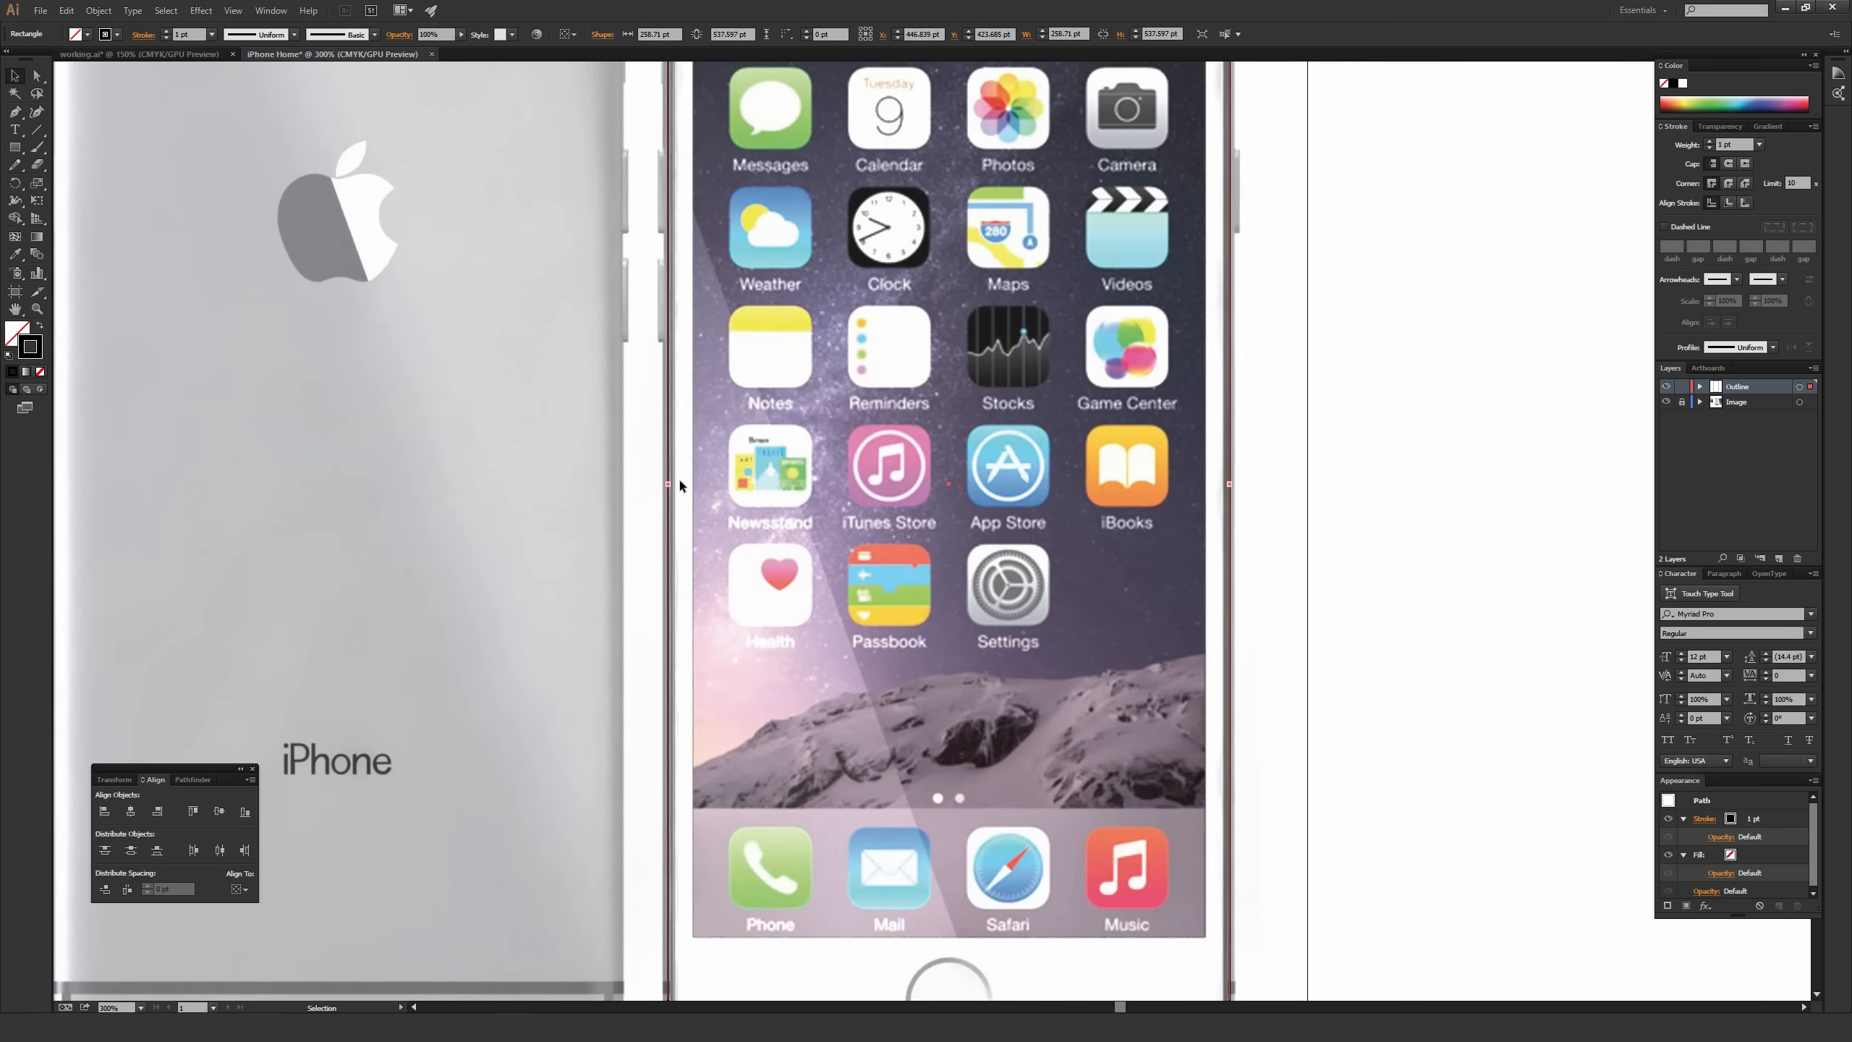
Lower the outline rectangle's top edge to meet the front-facing phone's top, making the rectangle about 536 pt tall.
{"action": "key", "text": "space"}
{"action": "scroll", "coordinate": [900, 284], "scroll_direction": "up", "scroll_amount": 4}
{"action": "left_click_drag", "start_coordinate": [953, 262], "coordinate": [953, 265]}
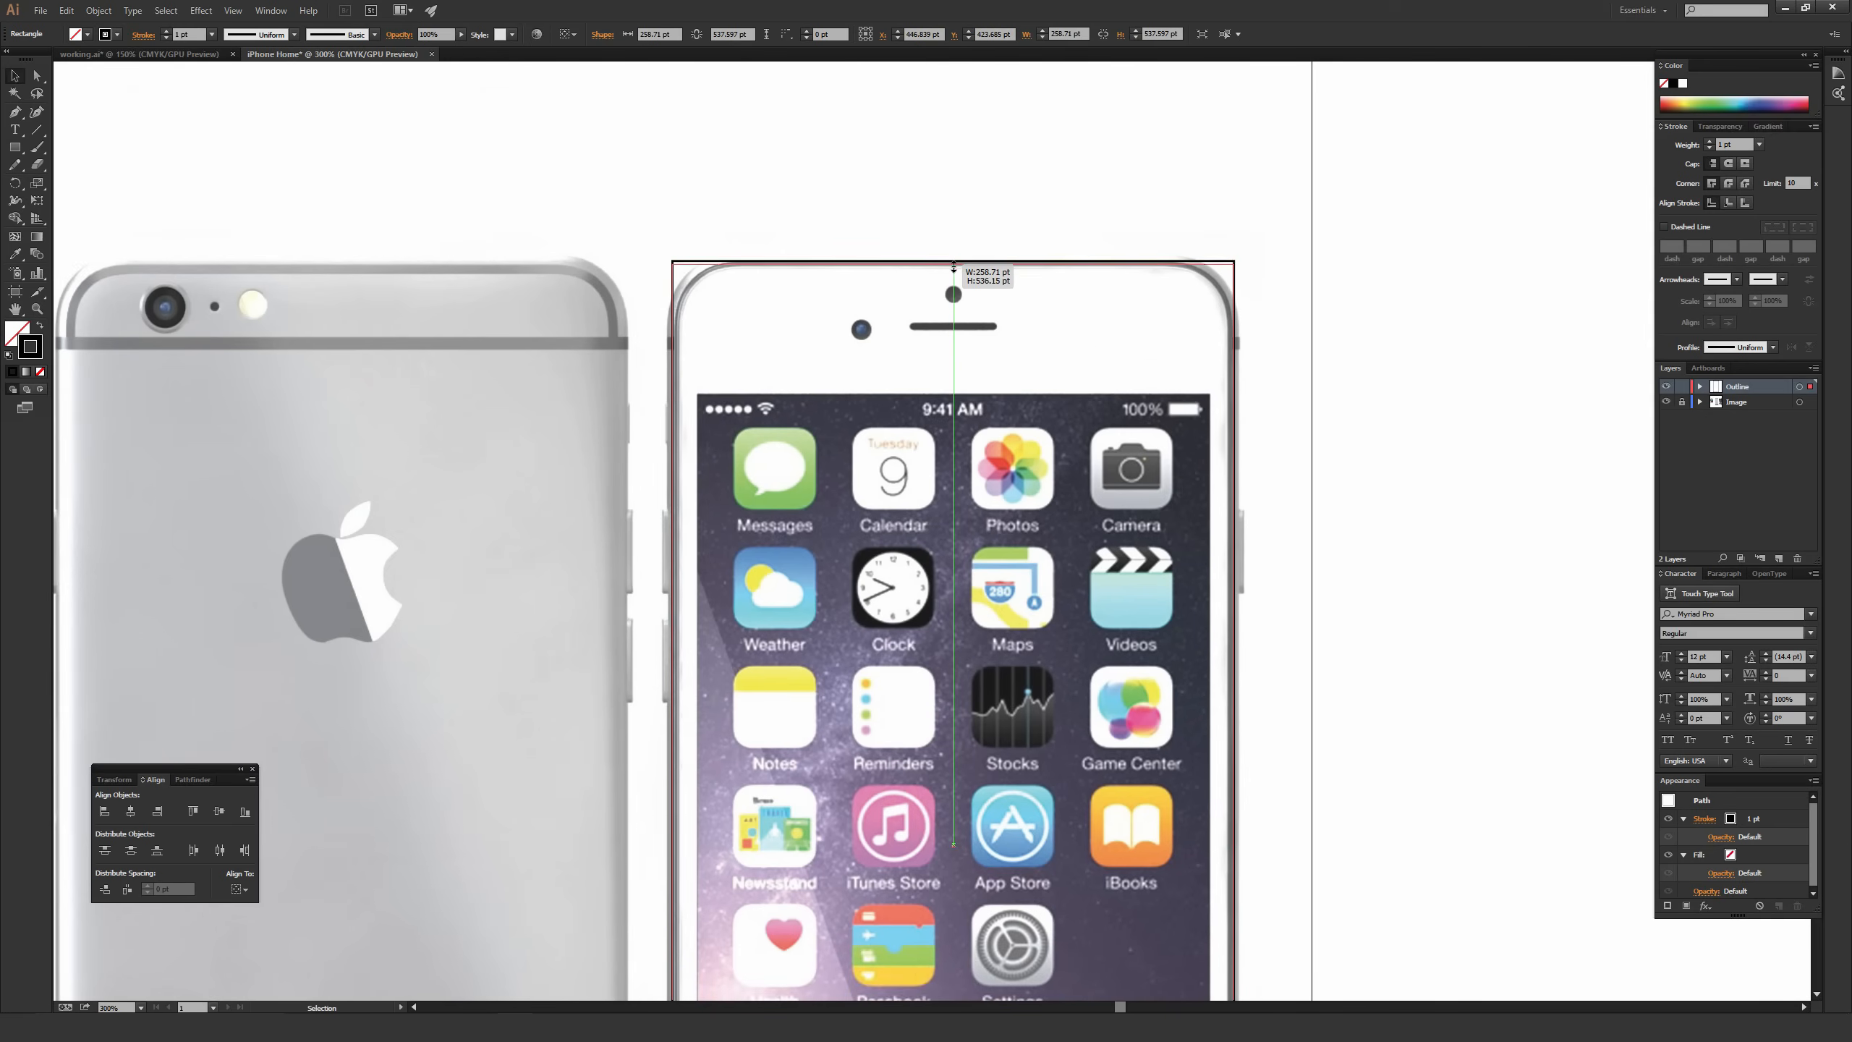
{"action": "left_click", "coordinate": [978, 230]}
{"action": "scroll", "coordinate": [1023, 770], "scroll_direction": "down", "scroll_amount": 7}
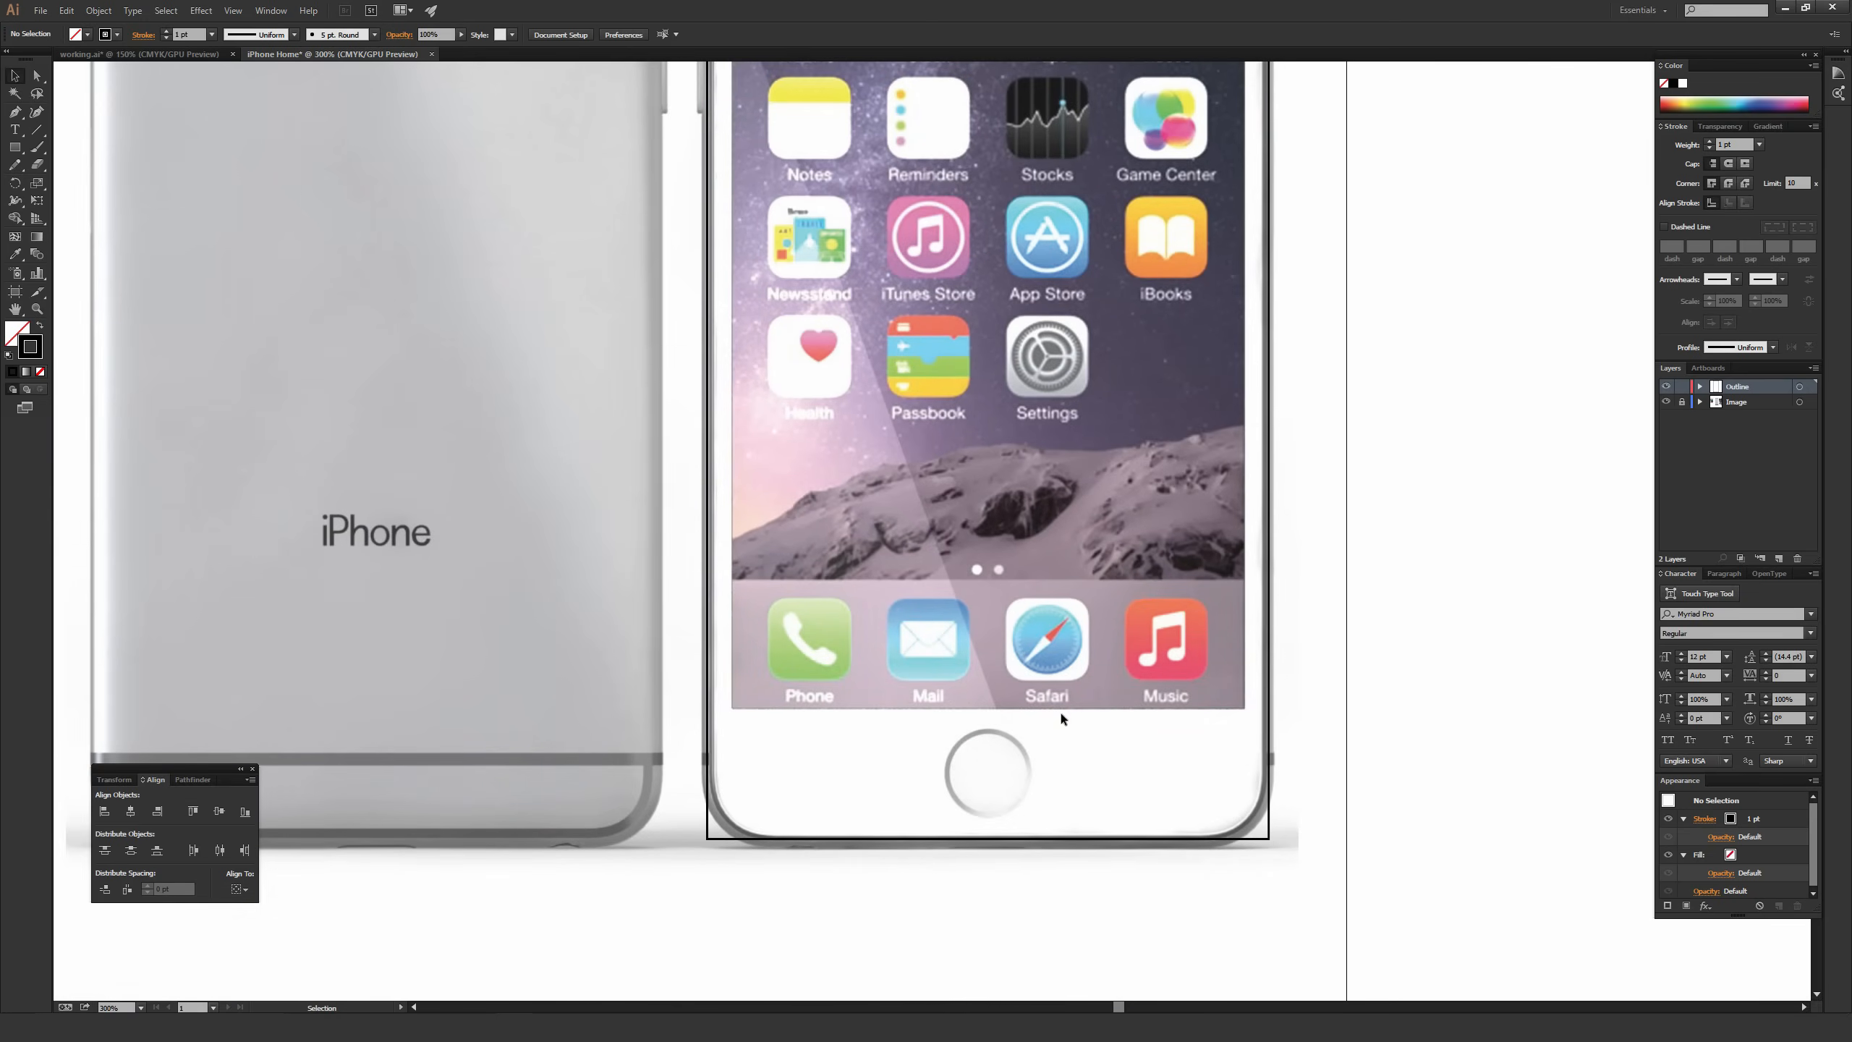
{"action": "key", "text": "ctrl+a"}
{"action": "left_click", "coordinate": [1004, 662]}
{"action": "scroll", "coordinate": [1071, 443], "scroll_direction": "up", "scroll_amount": 6}
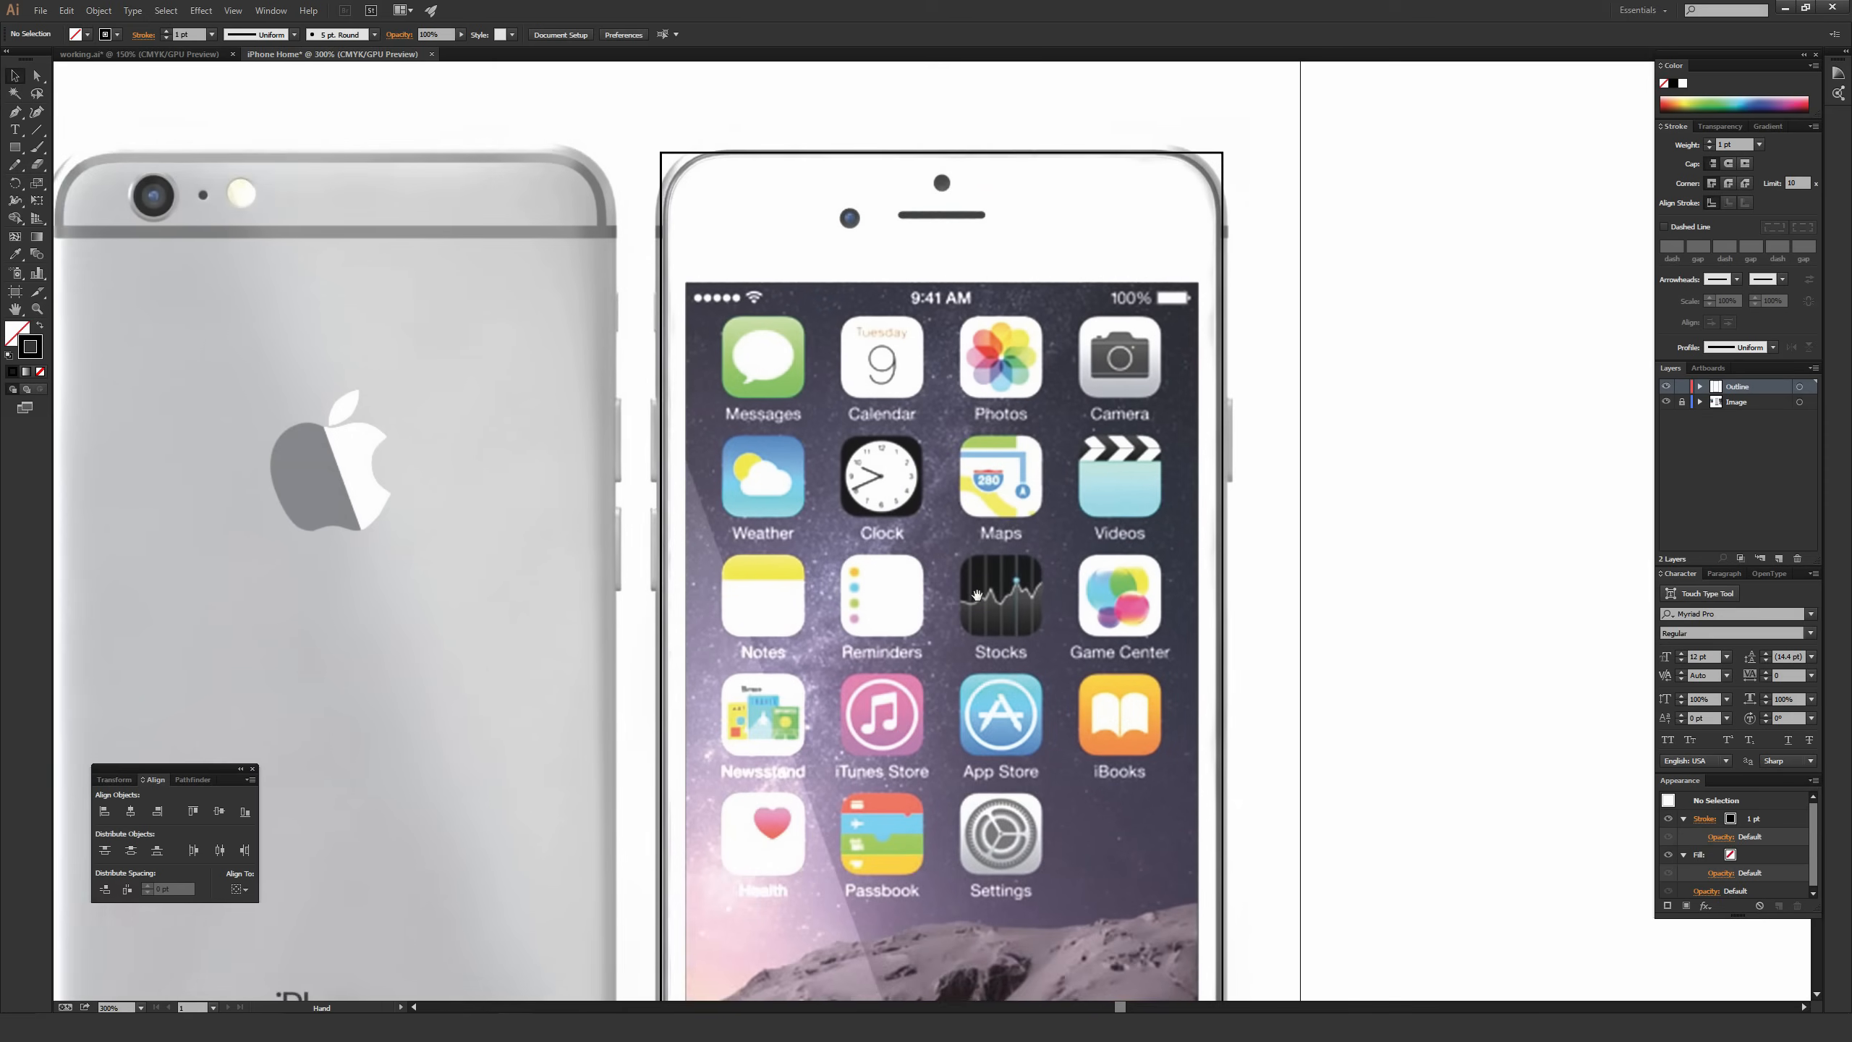
{"action": "left_click", "coordinate": [15, 77]}
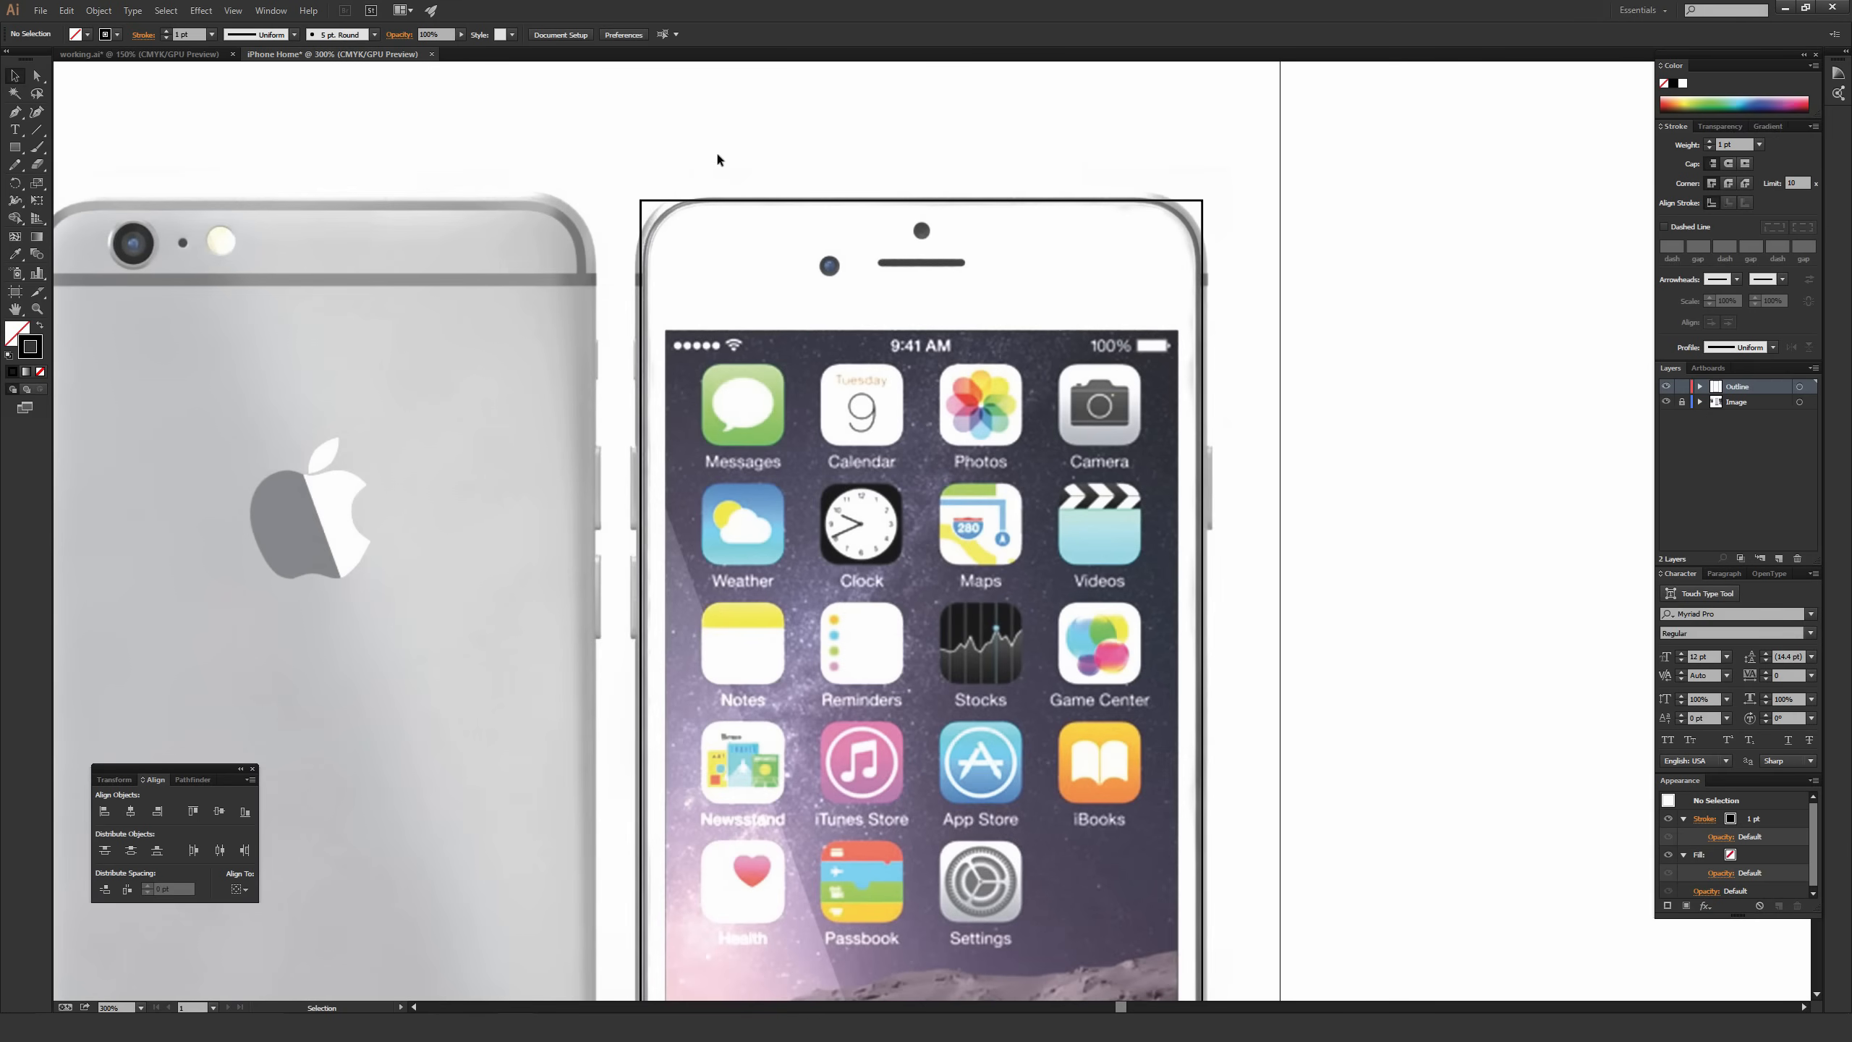
Round all corners of the phone outline rectangle to a radius of about 27 pt, following the phone's curved corners.
{"action": "left_click", "coordinate": [1202, 455]}
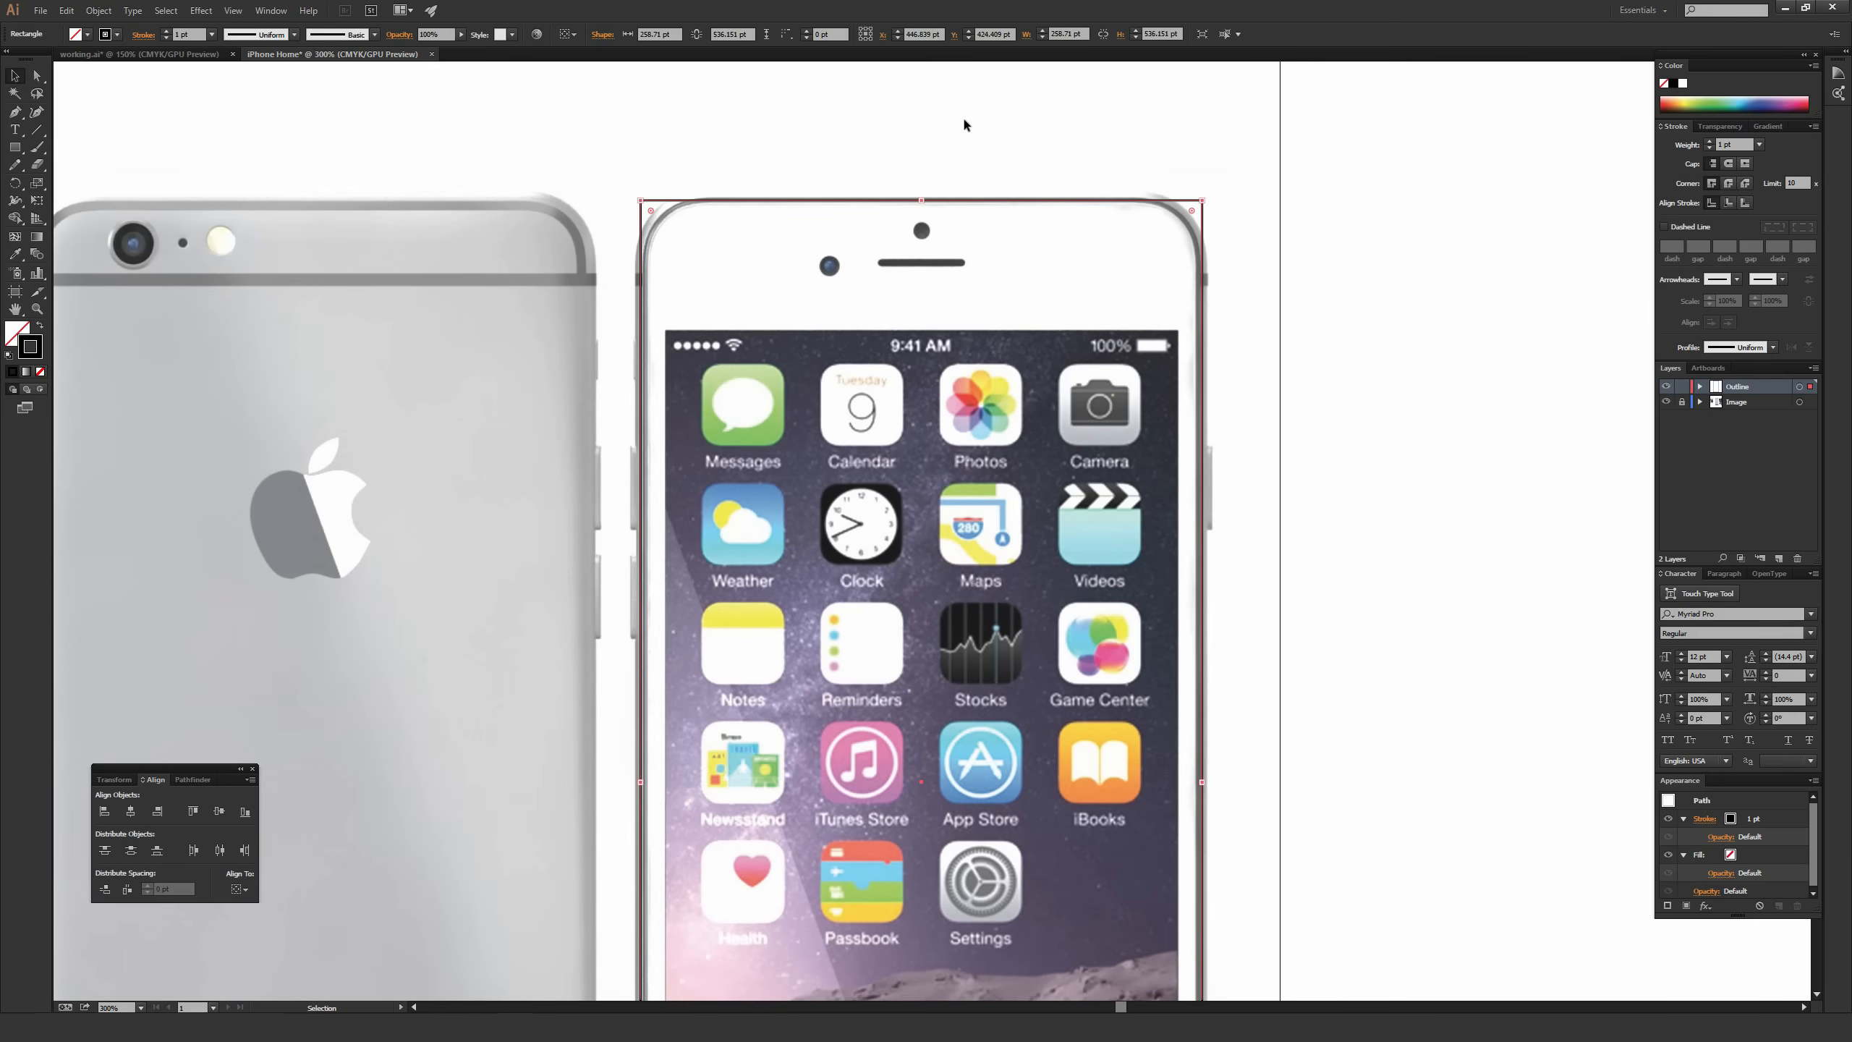
{"action": "key", "text": "ctrl+plus"}
{"action": "key", "text": "ctrl+plus"}
{"action": "key", "text": "ctrl+plus"}
{"action": "key", "text": "space"}
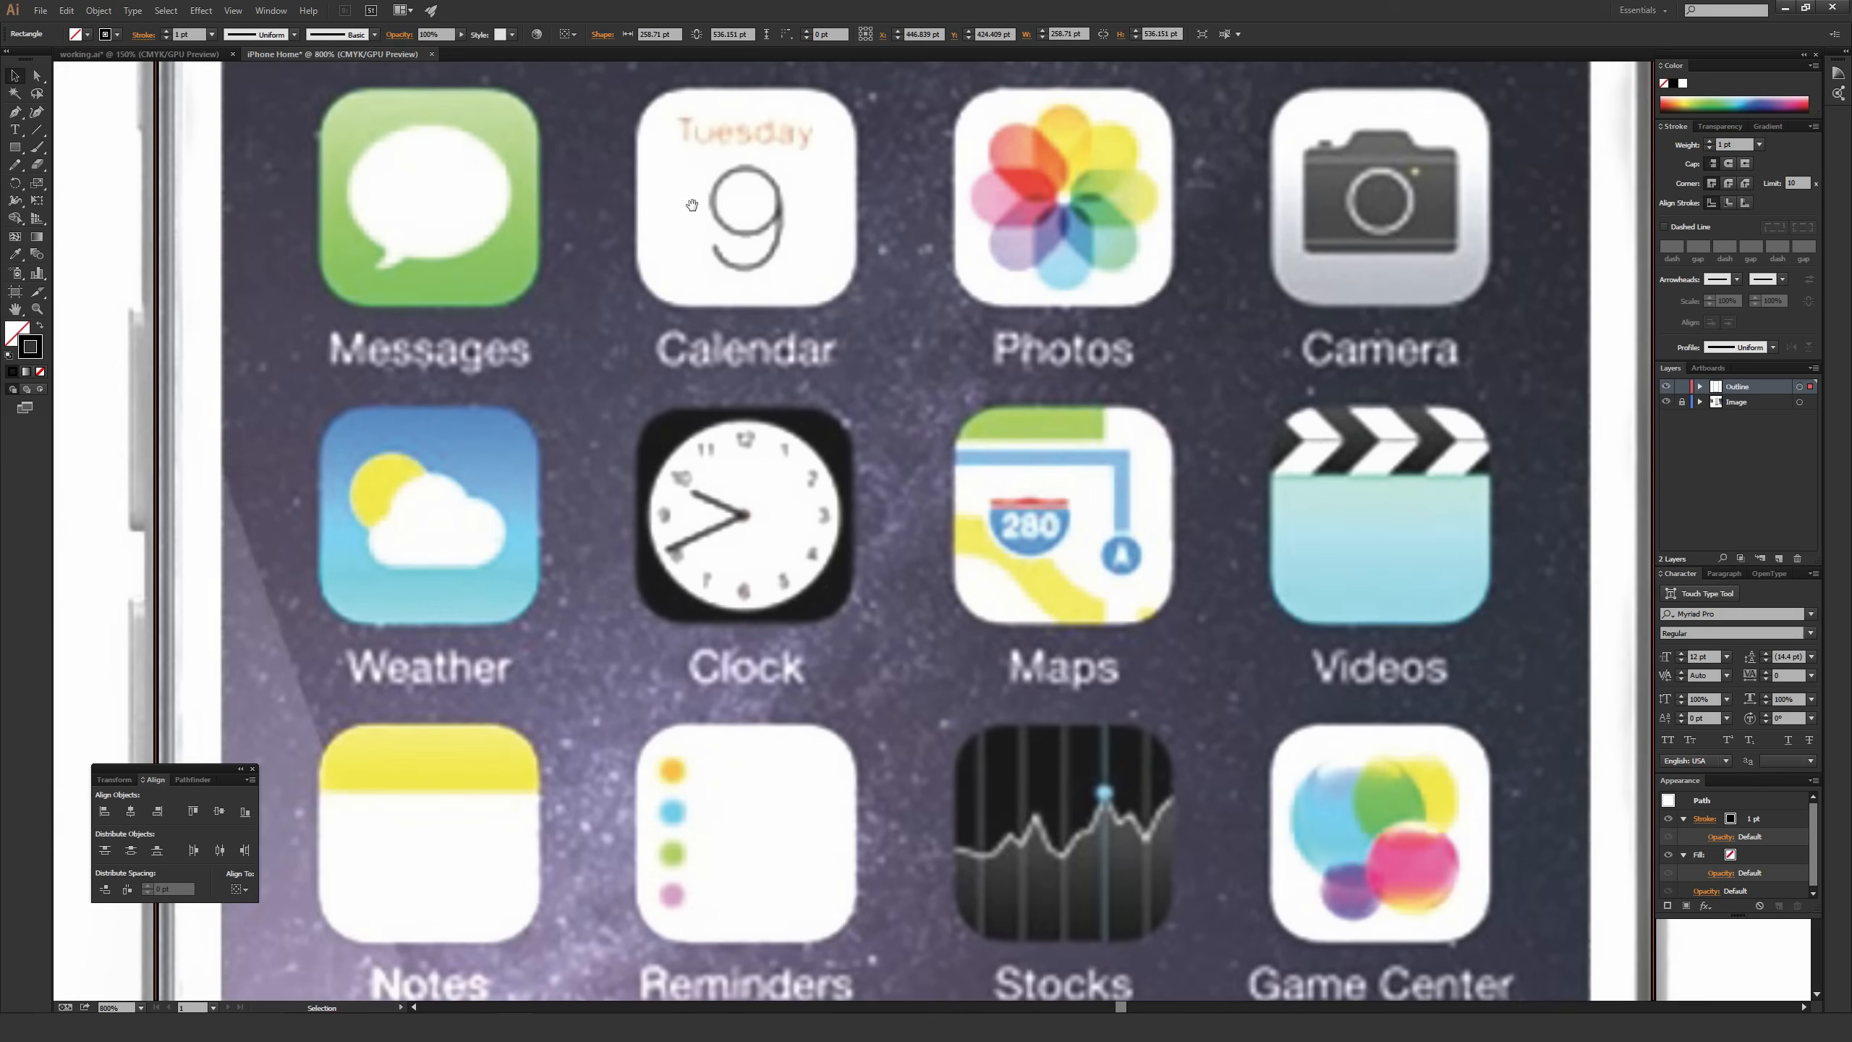
{"action": "left_click_drag", "start_coordinate": [701, 268], "coordinate": [1116, 648]}
{"action": "left_click_drag", "start_coordinate": [854, 214], "coordinate": [1004, 558]}
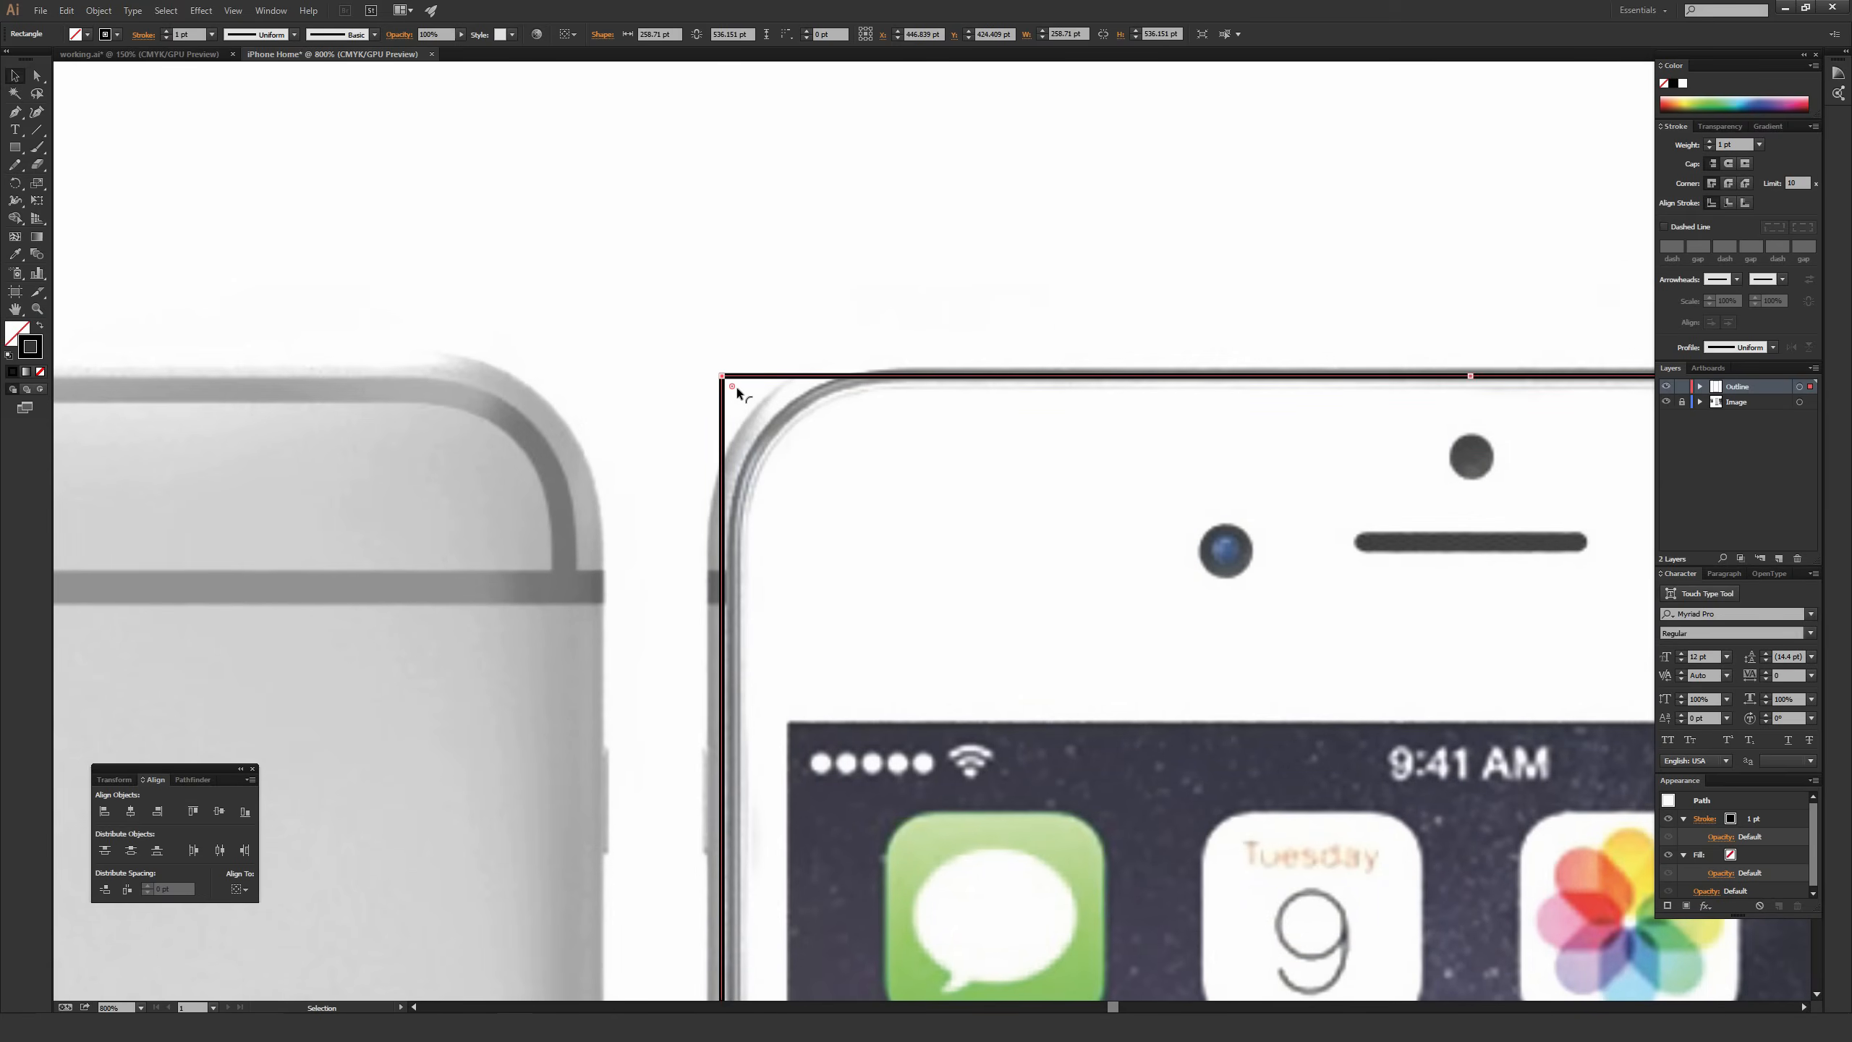
{"action": "key", "text": "ctrl+plus"}
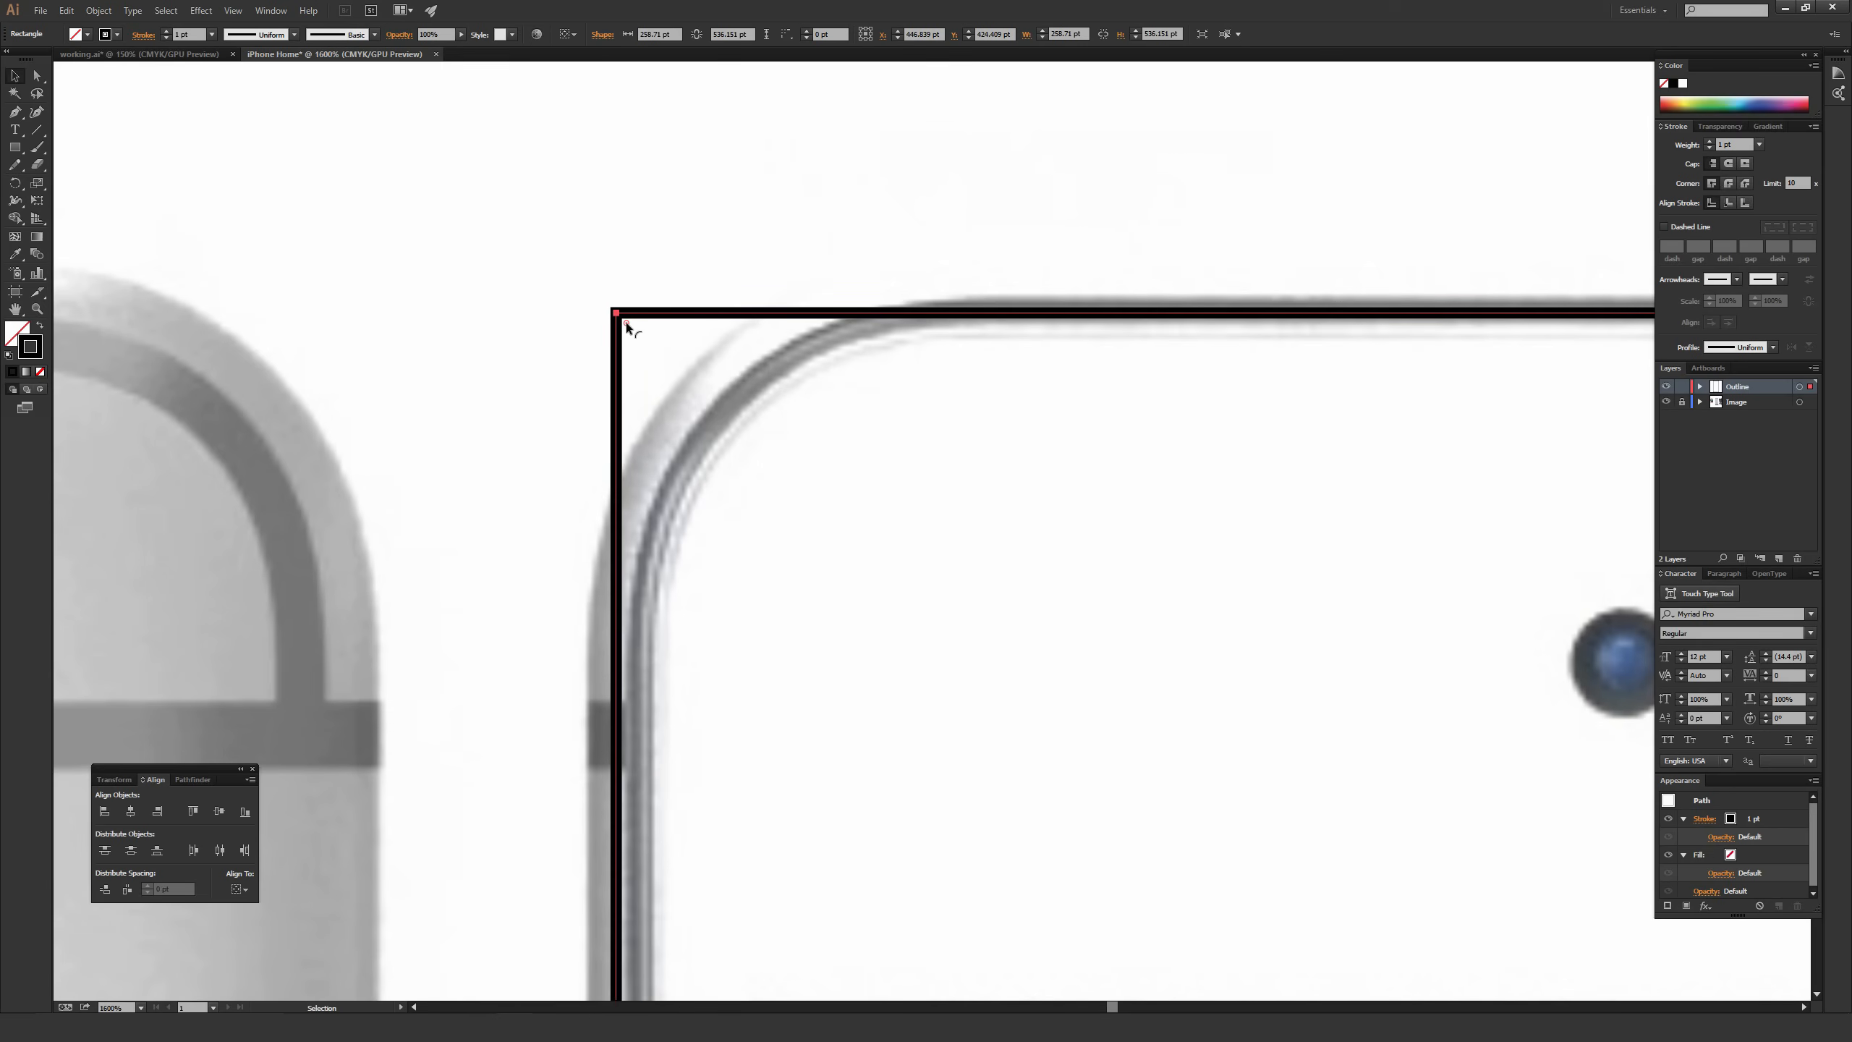
{"action": "left_click_drag", "start_coordinate": [716, 416], "coordinate": [949, 612]}
{"action": "key", "text": "ctrl+minus"}
{"action": "key", "text": "ctrl+minus"}
{"action": "key", "text": "ctrl+minus"}
{"action": "key", "text": "ctrl+minus"}
{"action": "key", "text": "ctrl+minus"}
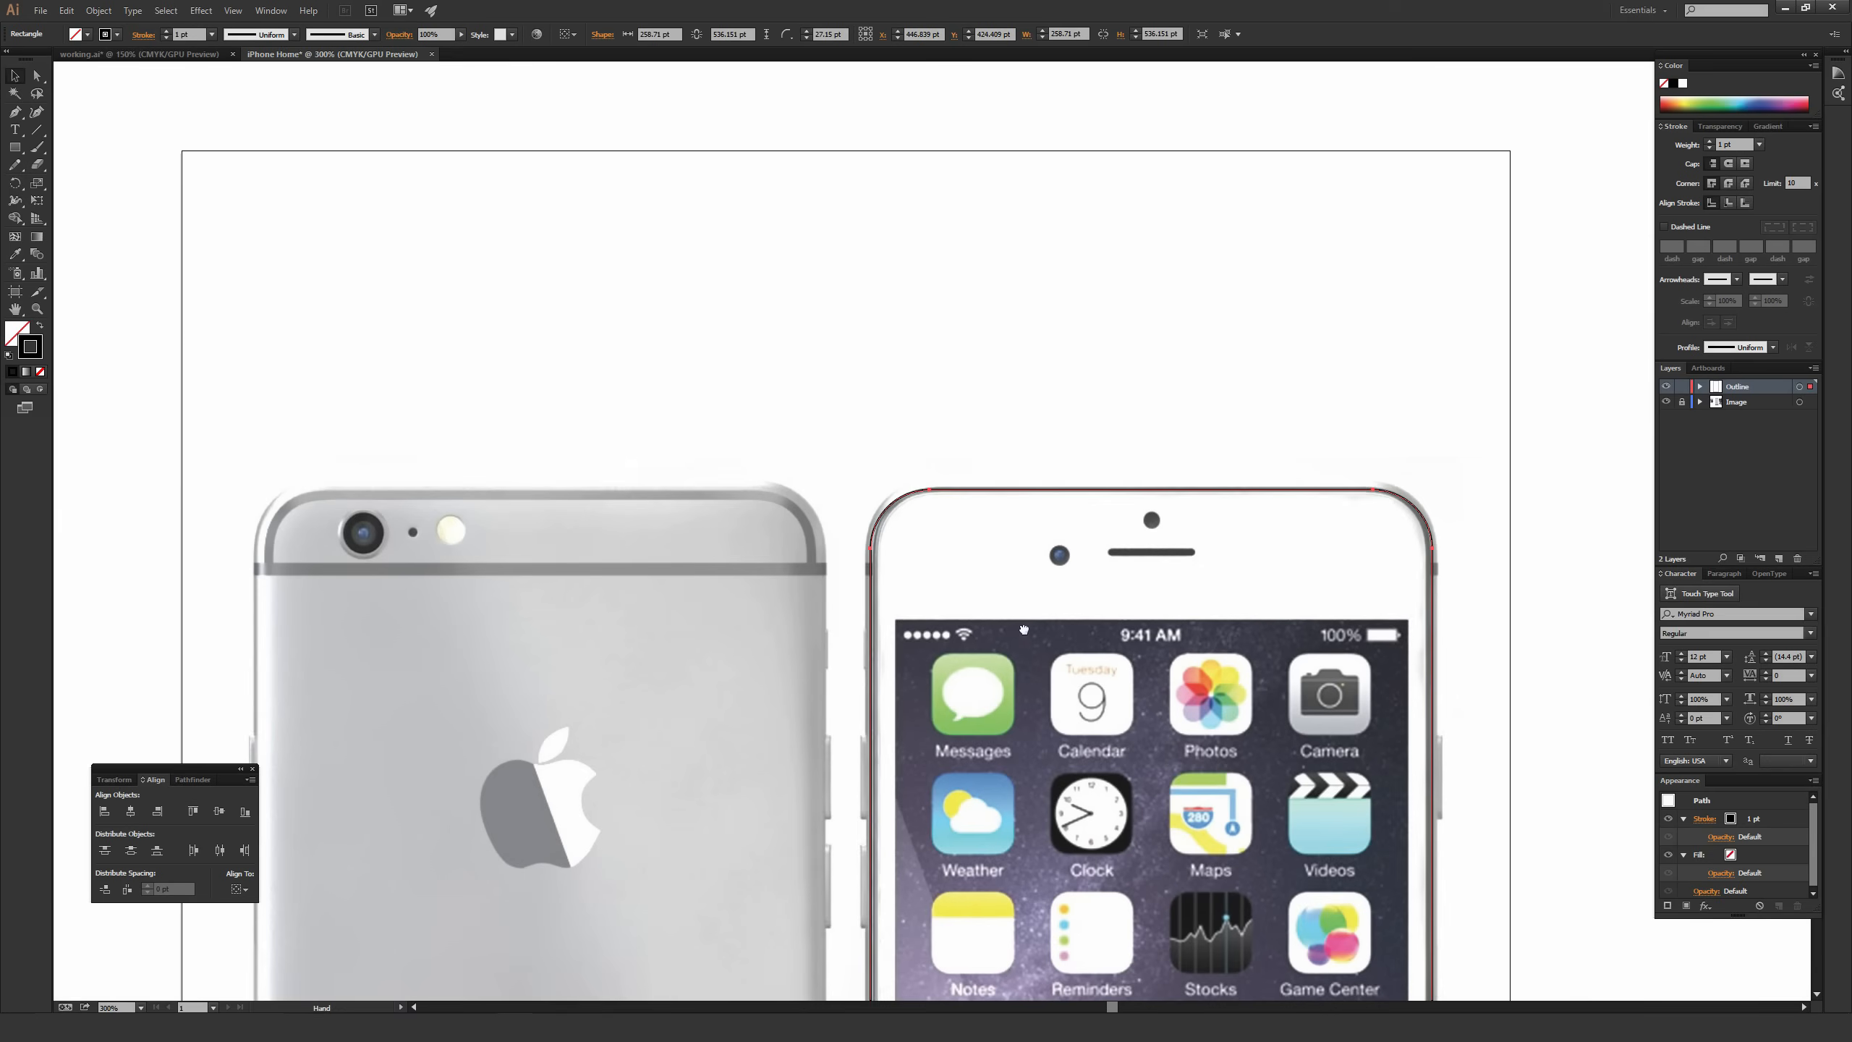
{"action": "left_click_drag", "start_coordinate": [1024, 628], "coordinate": [833, 391]}
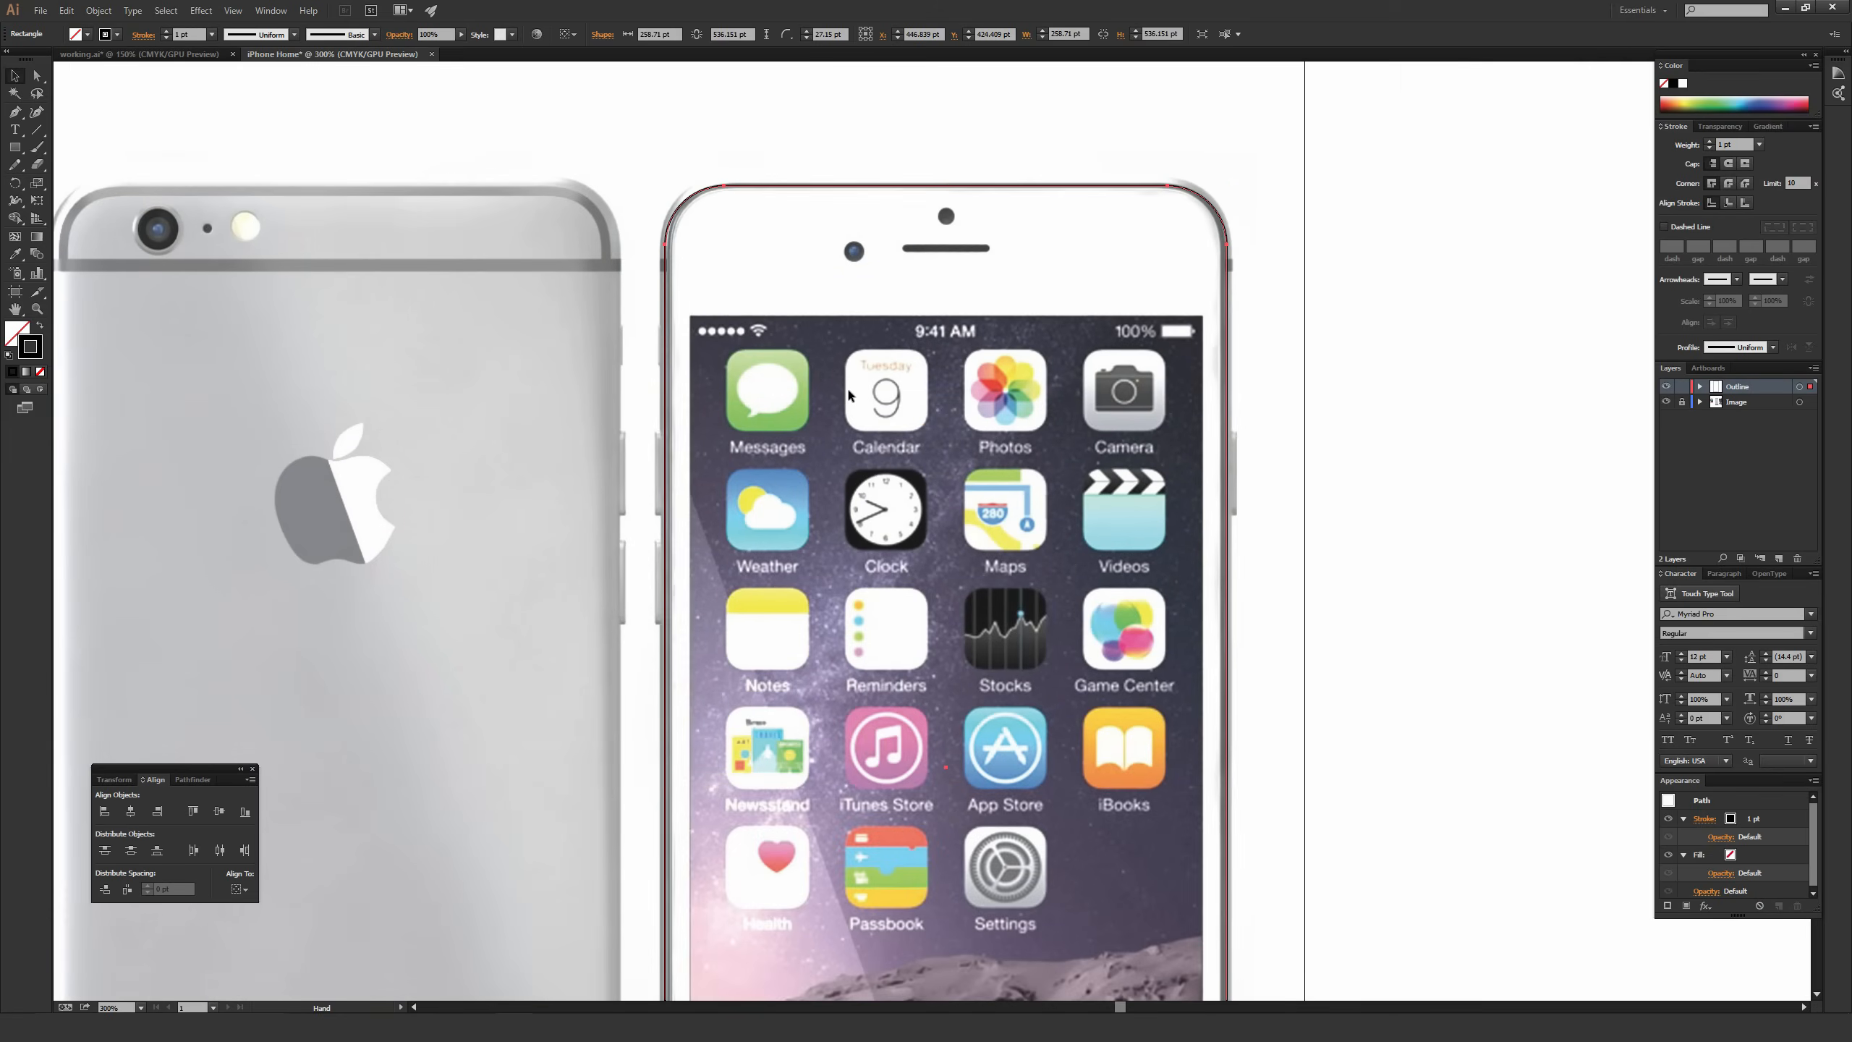
{"action": "key", "text": "ctrl+minus"}
{"action": "scroll", "coordinate": [854, 500], "scroll_direction": "down", "scroll_amount": 3}
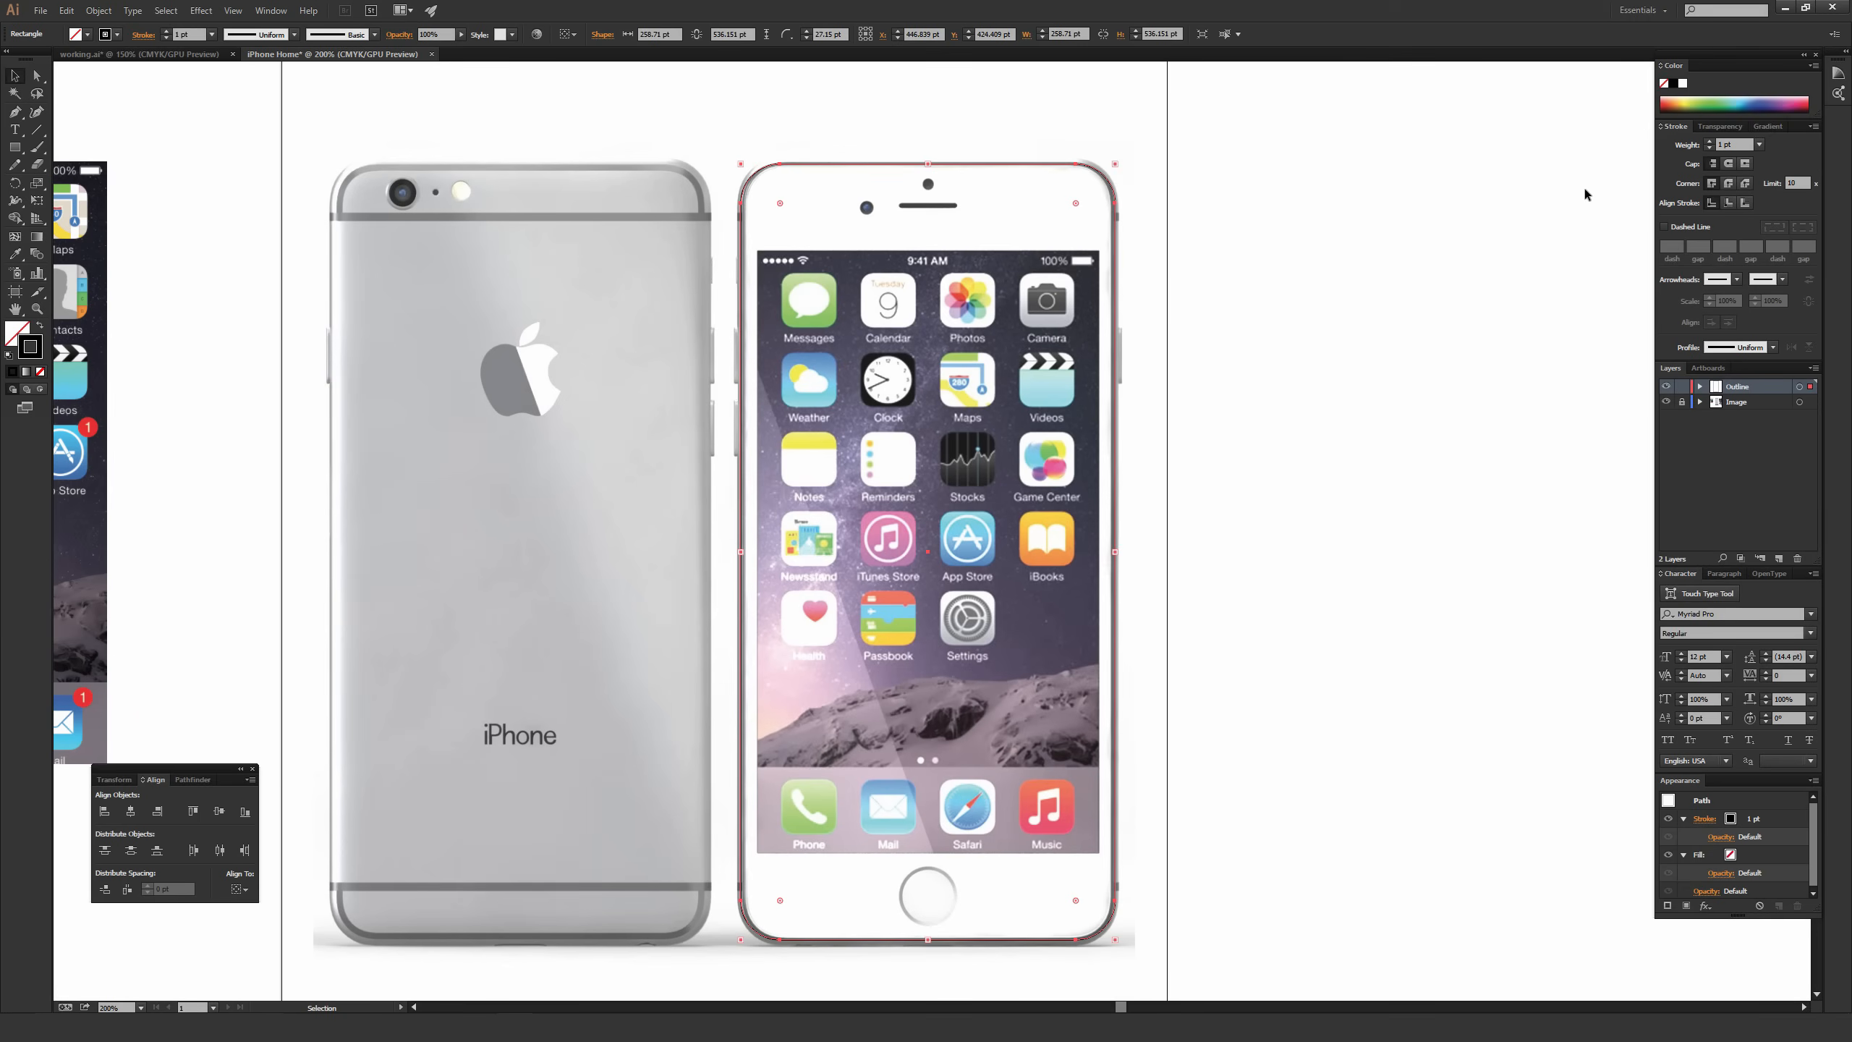
Set the phone outline's stroke weight to 6 pt and deselect it.
{"action": "left_click", "coordinate": [1710, 142]}
{"action": "left_click", "coordinate": [1710, 142]}
{"action": "left_click", "coordinate": [1710, 142]}
{"action": "left_click", "coordinate": [1710, 141]}
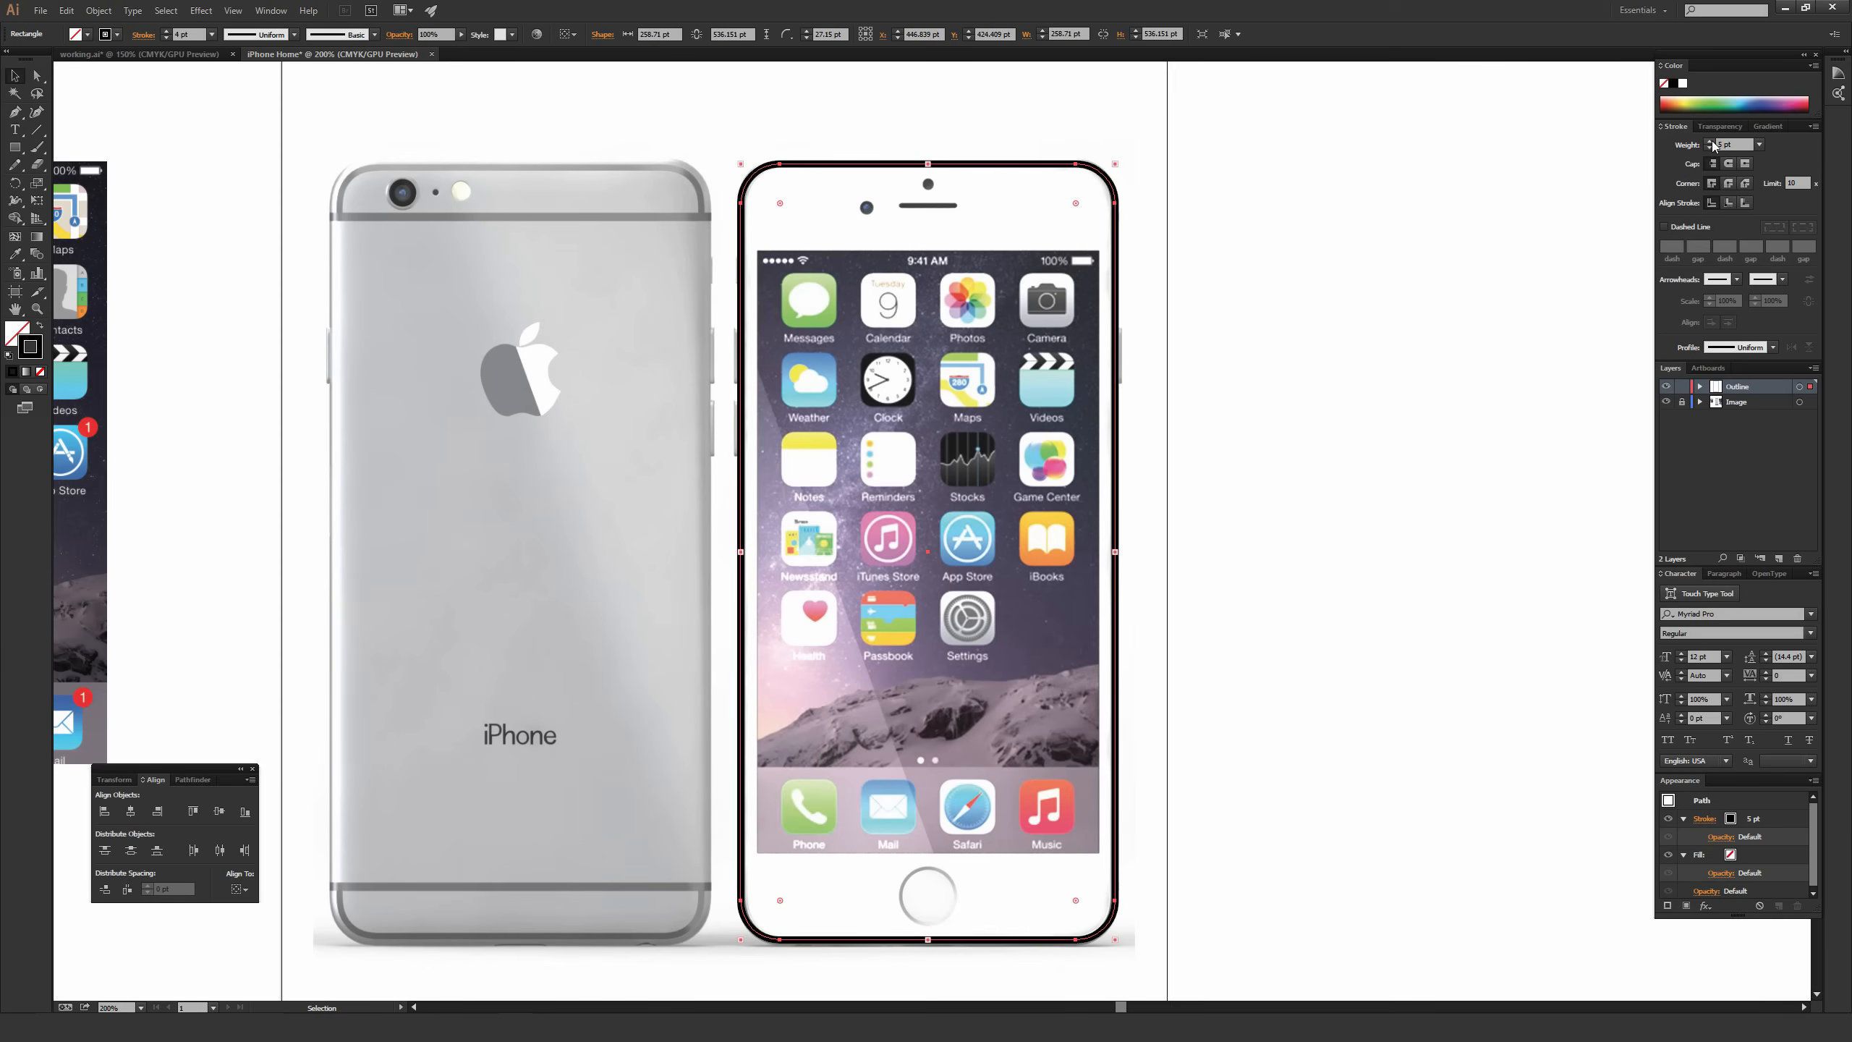
{"action": "left_click", "coordinate": [1710, 141]}
{"action": "left_click", "coordinate": [1324, 286]}
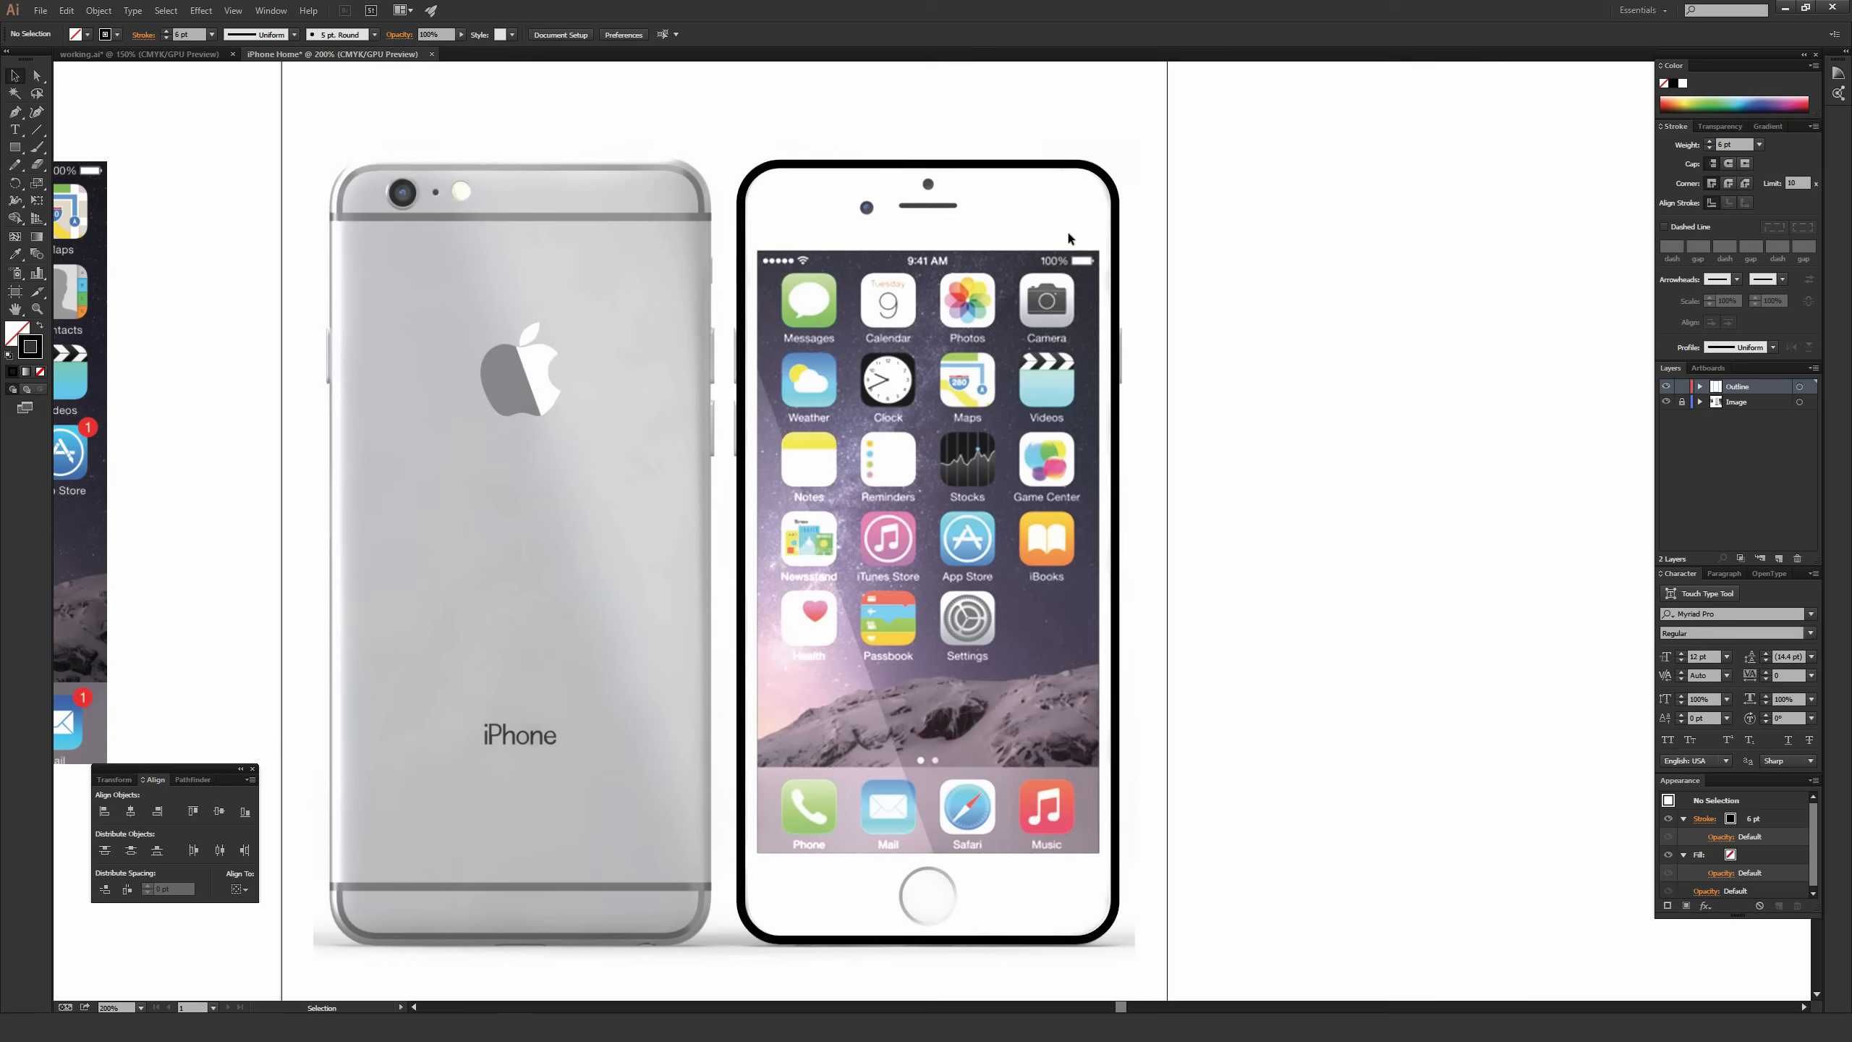
Draw a rectangle about 39.7 by 3.25 pt over the earpiece slot near the top of the front-facing phone.
{"action": "left_click_drag", "start_coordinate": [1034, 187], "coordinate": [1010, 266]}
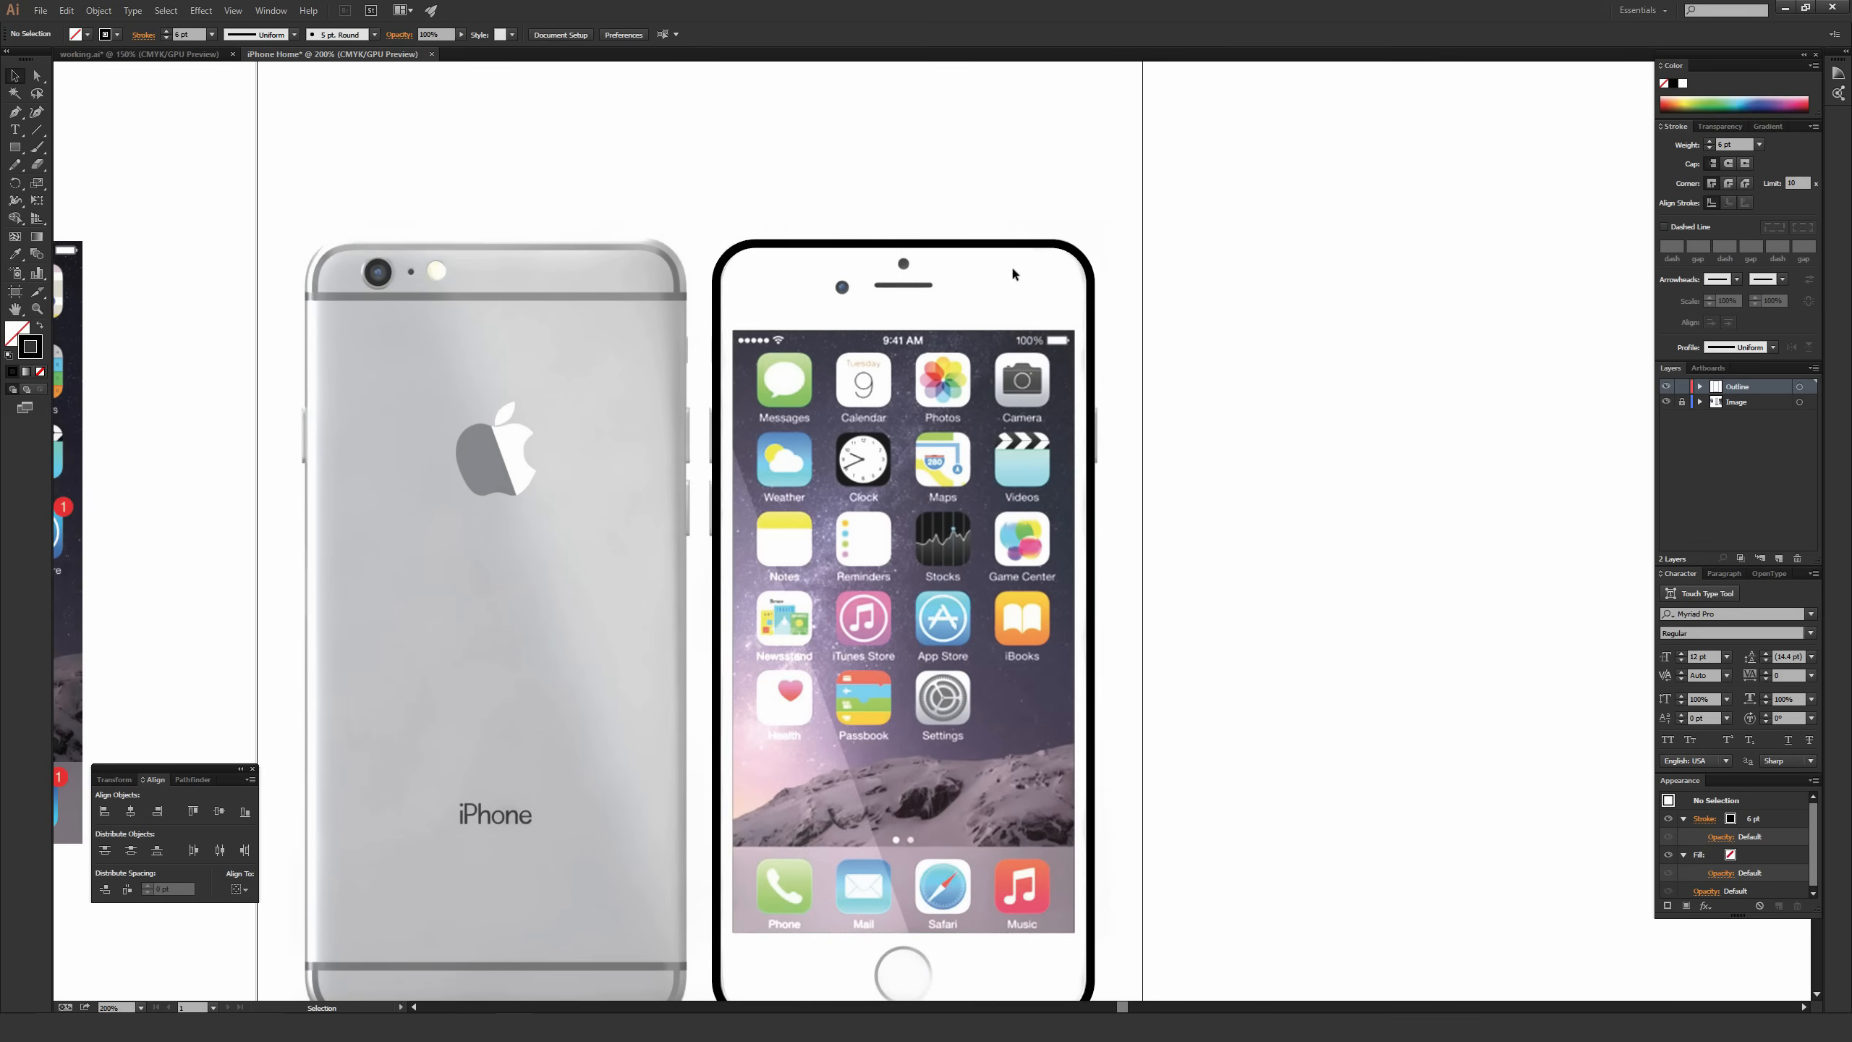
{"action": "key", "text": "ctrl+equal"}
{"action": "key", "text": "ctrl+equal"}
{"action": "key", "text": "ctrl+equal"}
{"action": "key", "text": "ctrl+equal"}
{"action": "key", "text": "ctrl+equal"}
{"action": "left_click_drag", "start_coordinate": [981, 128], "coordinate": [1042, 579]}
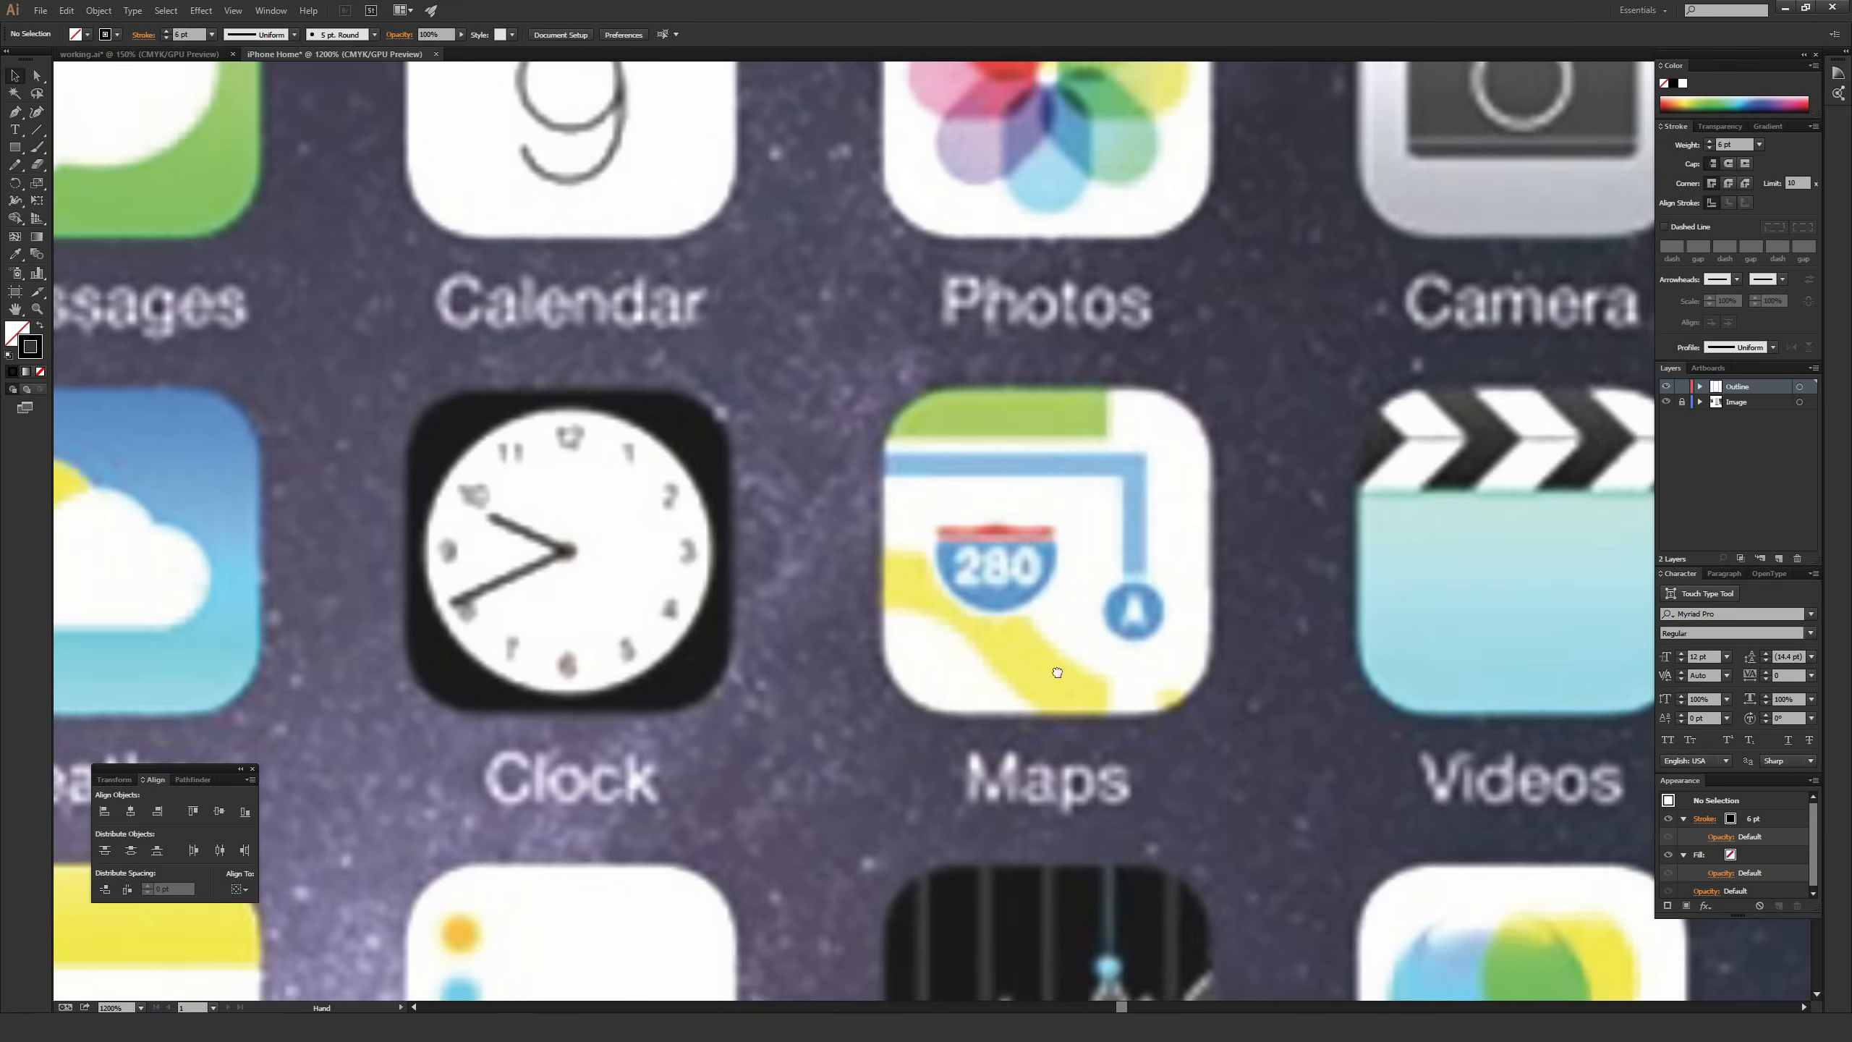
{"action": "left_click_drag", "start_coordinate": [1040, 204], "coordinate": [1141, 800]}
{"action": "left_click_drag", "start_coordinate": [852, 150], "coordinate": [886, 431]}
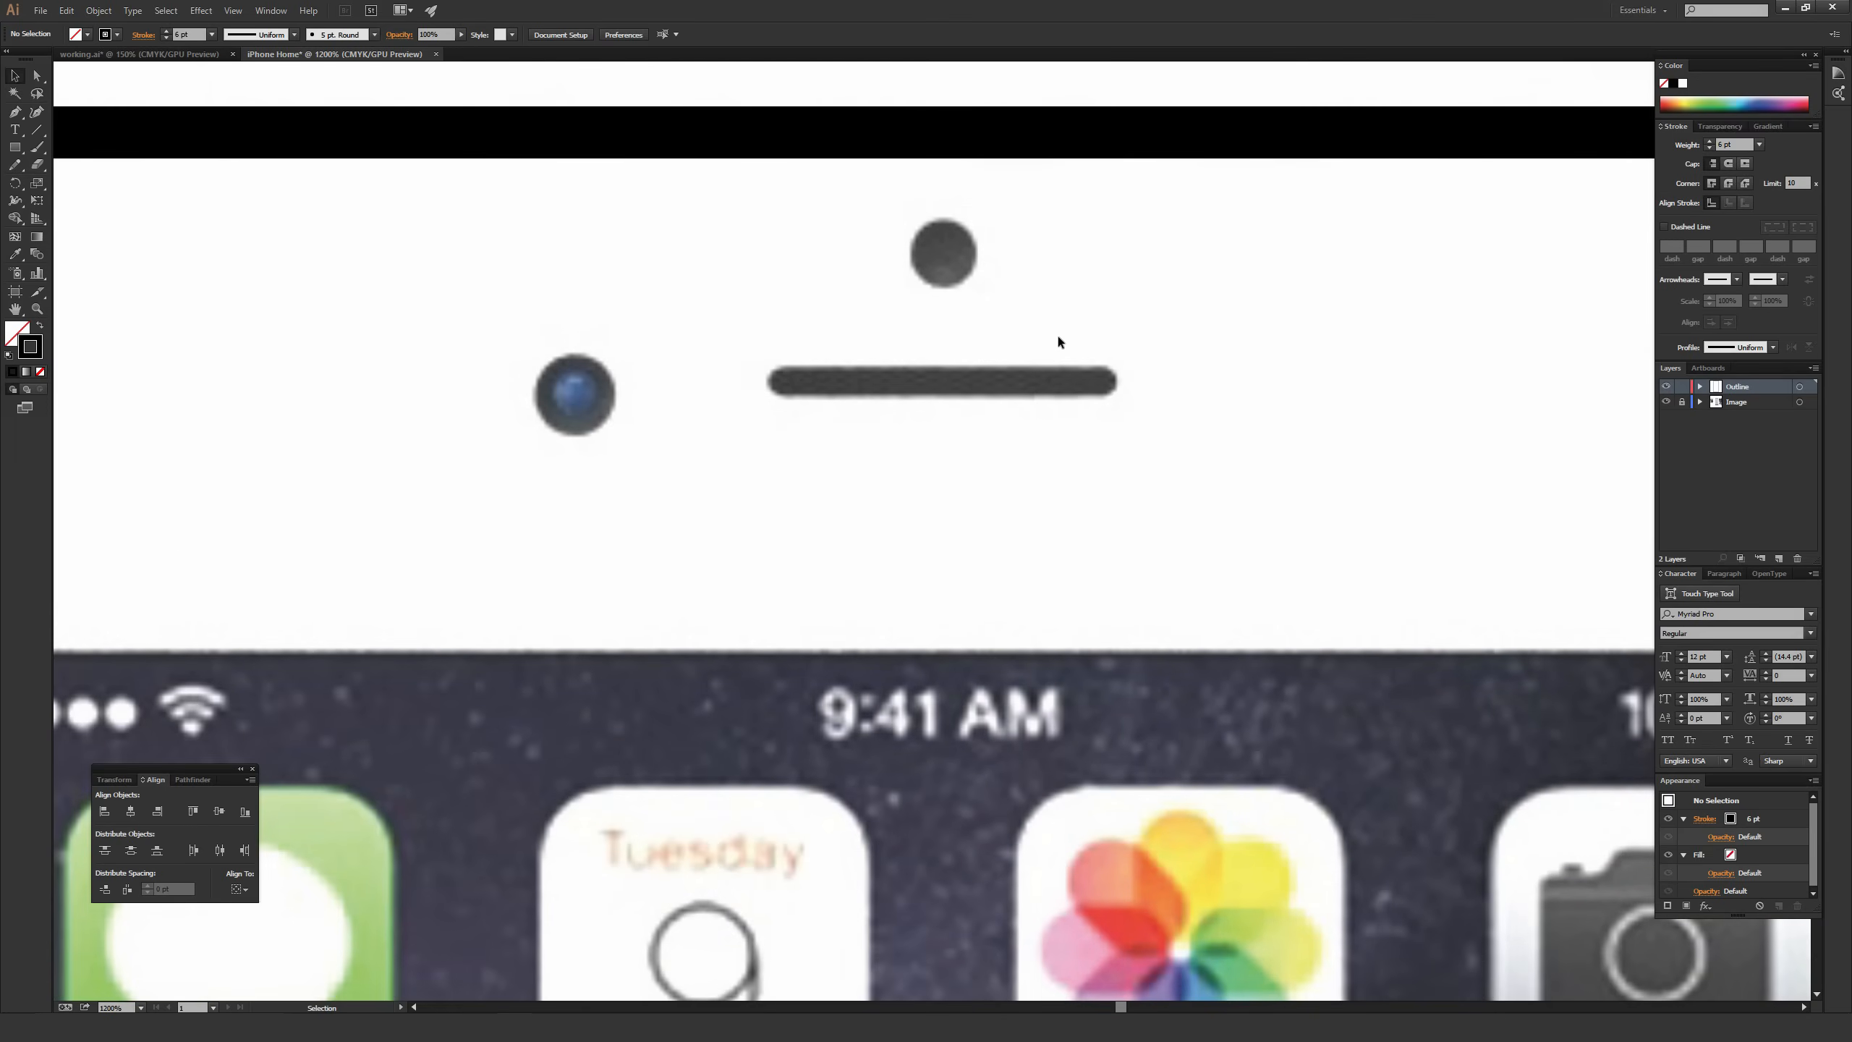
{"action": "key", "text": "m"}
{"action": "left_click_drag", "start_coordinate": [769, 367], "coordinate": [1113, 395]}
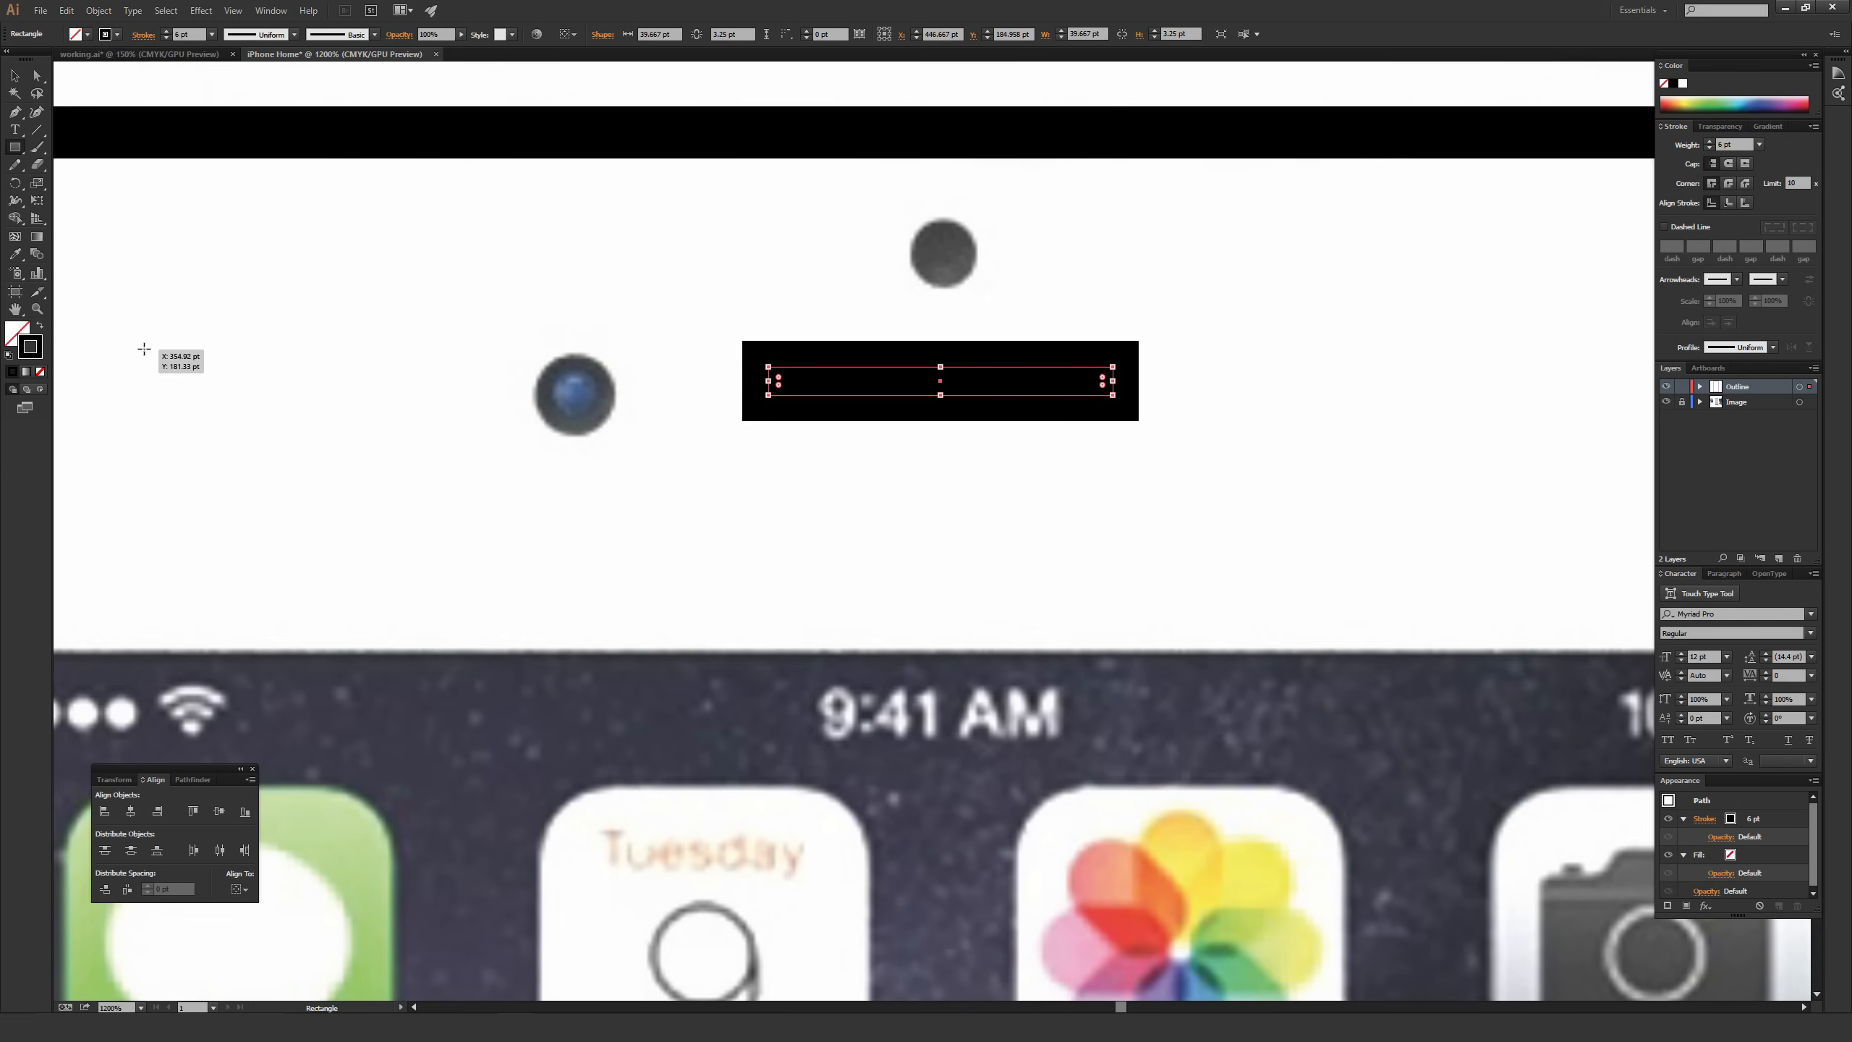
Swap the earpiece rectangle's fill and stroke so it has a solid black fill and no stroke.
{"action": "key", "text": "shift+x"}
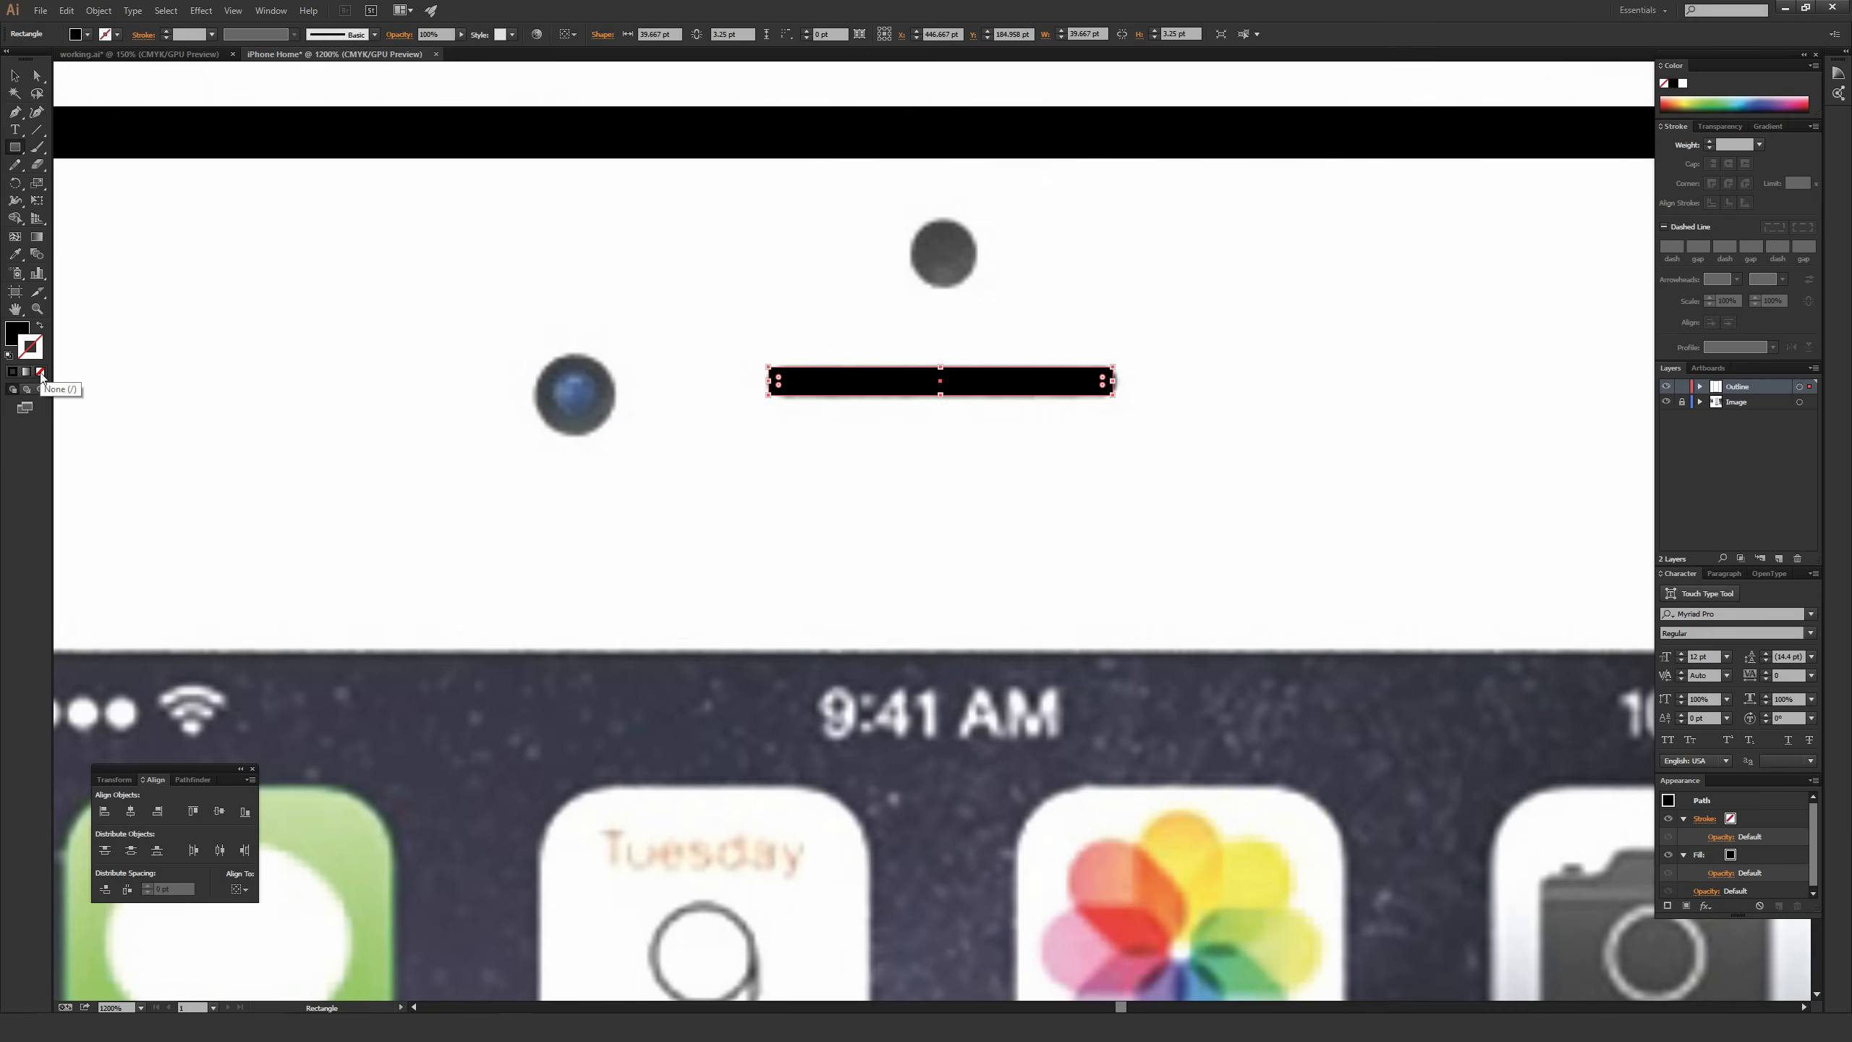
{"action": "left_click", "coordinate": [17, 333]}
{"action": "double_click", "coordinate": [15, 337]}
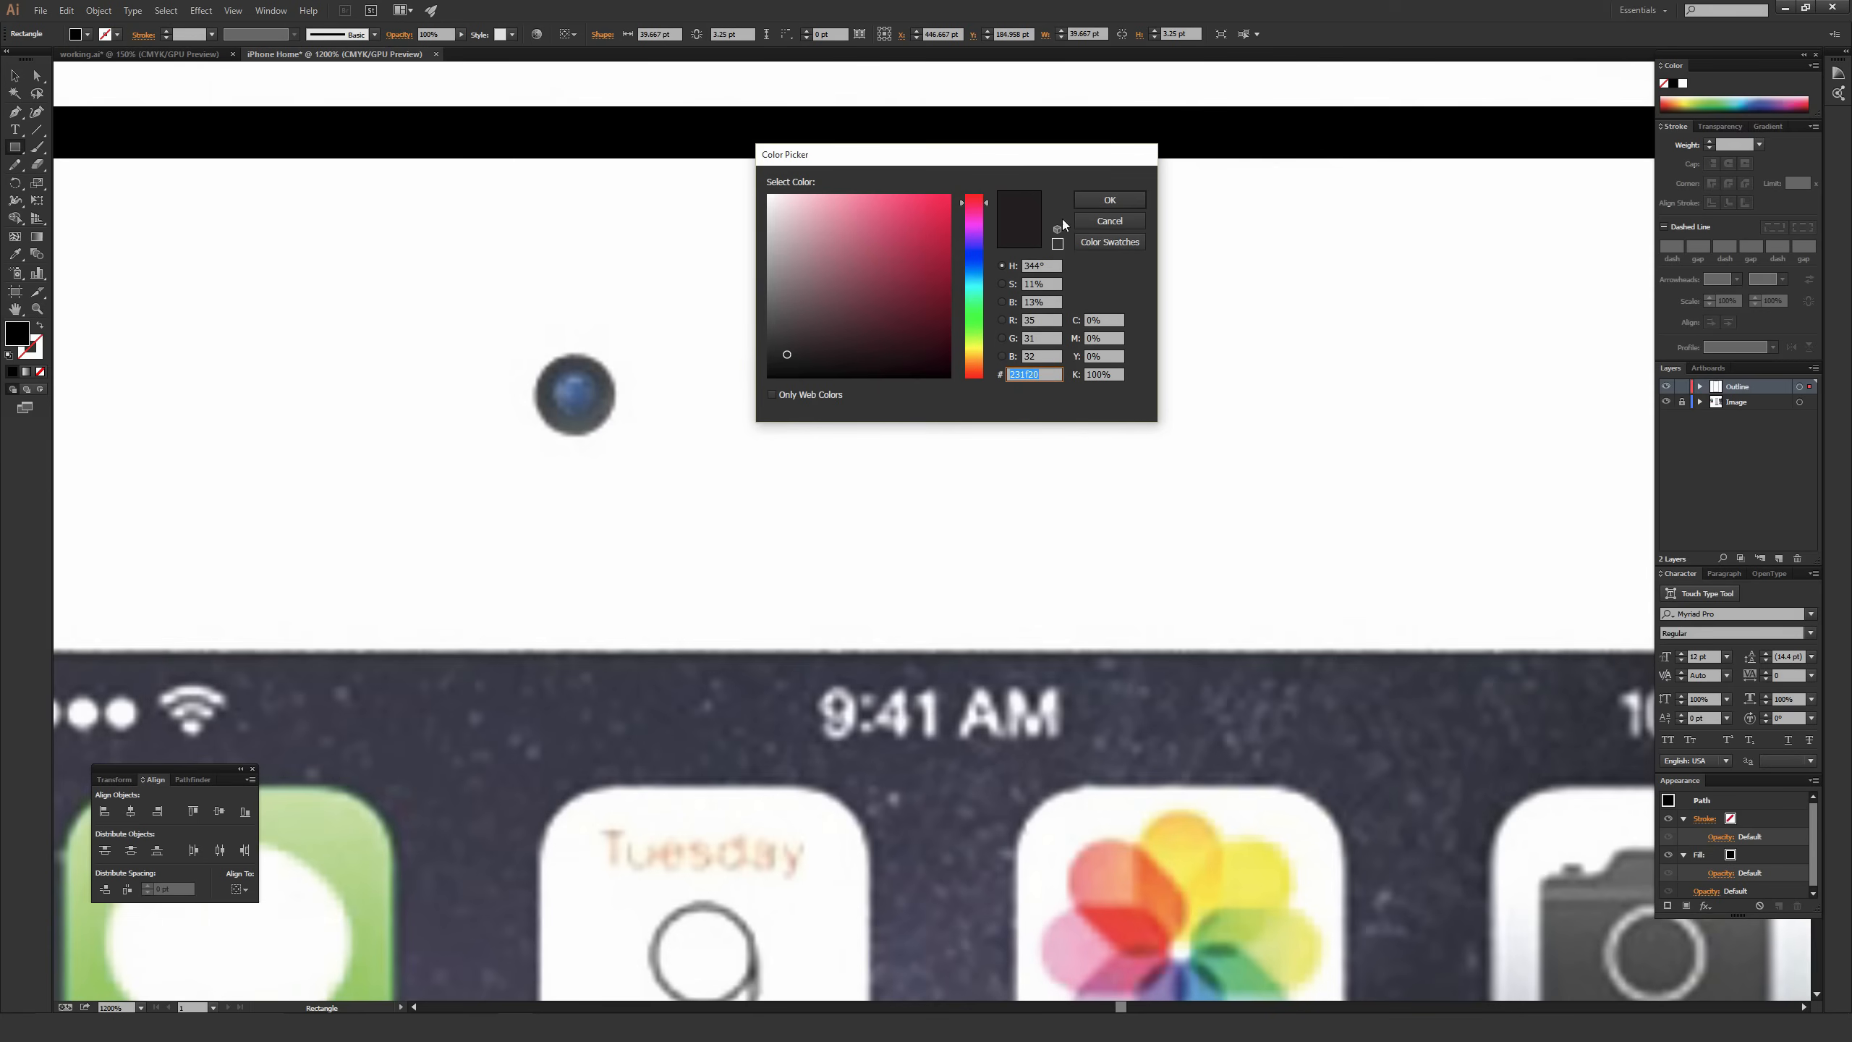
{"action": "left_click", "coordinate": [1107, 220]}
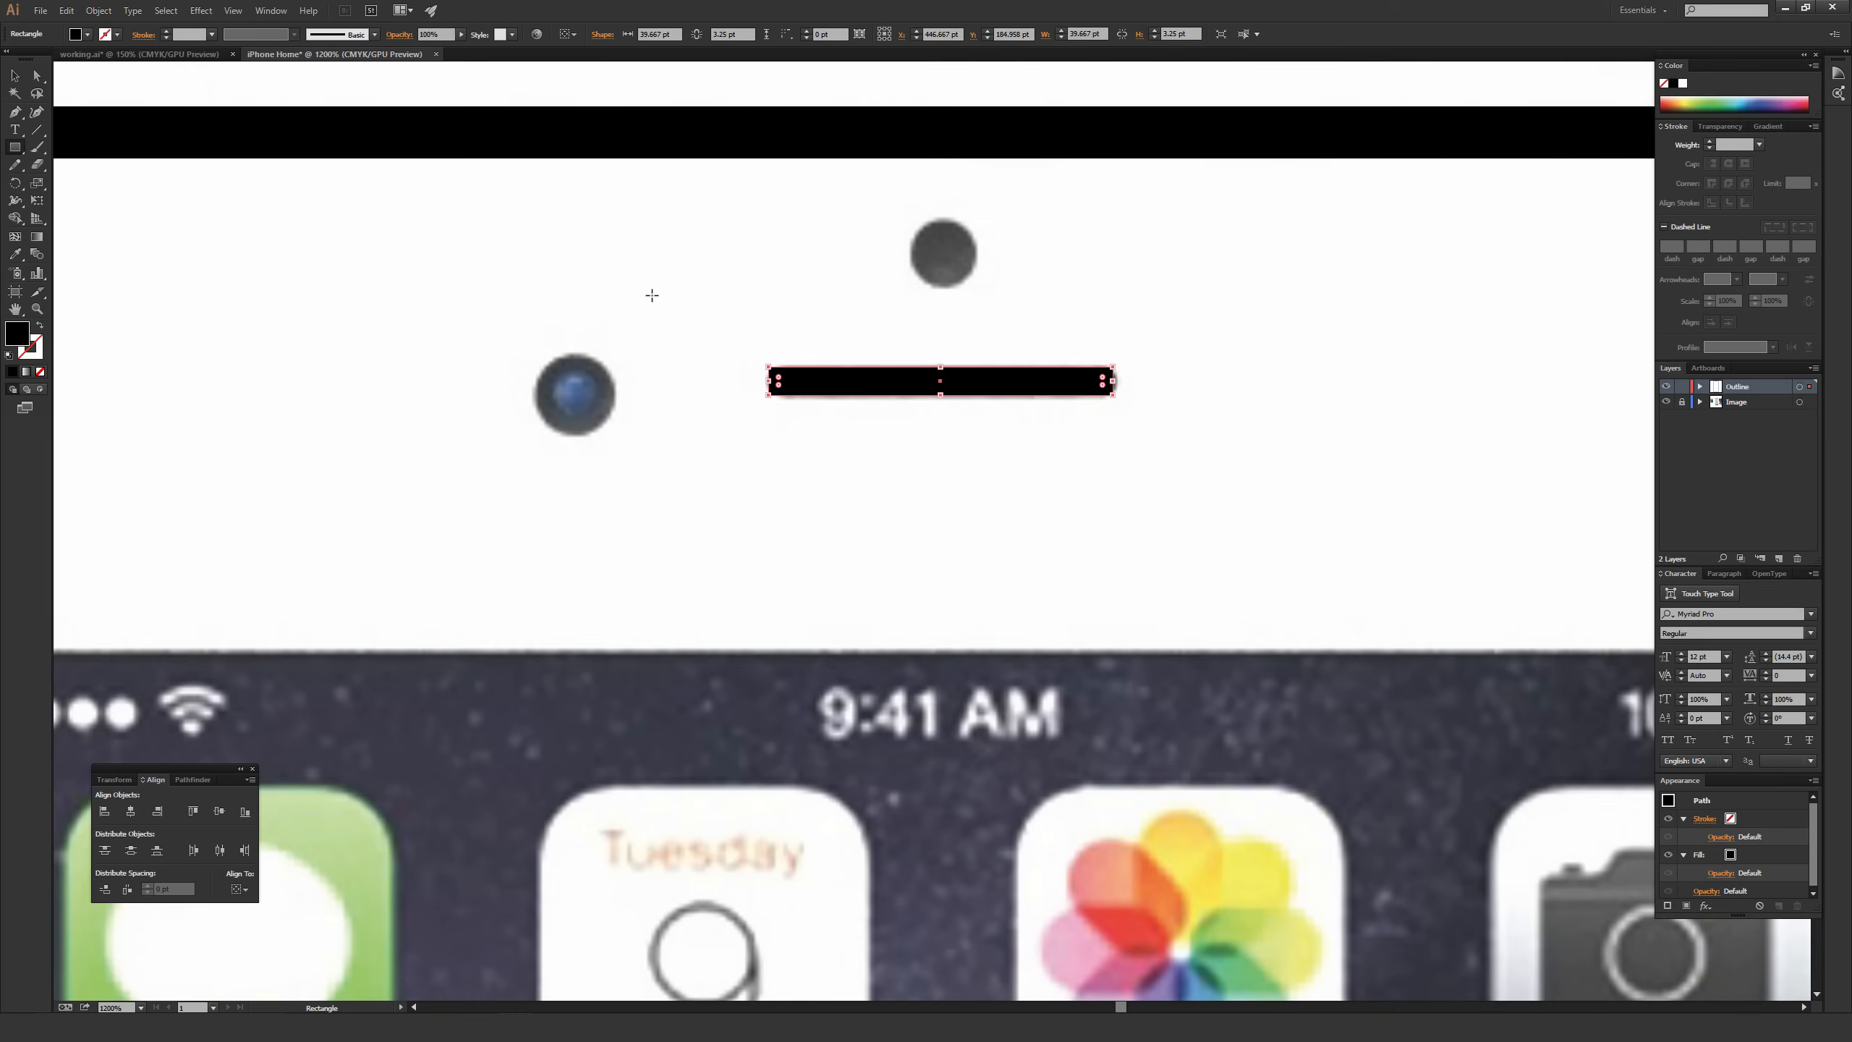
Round the earpiece rectangle's ends fully into a pill shape with a corner radius of about 1.62 pt.
{"action": "left_click", "coordinate": [15, 77]}
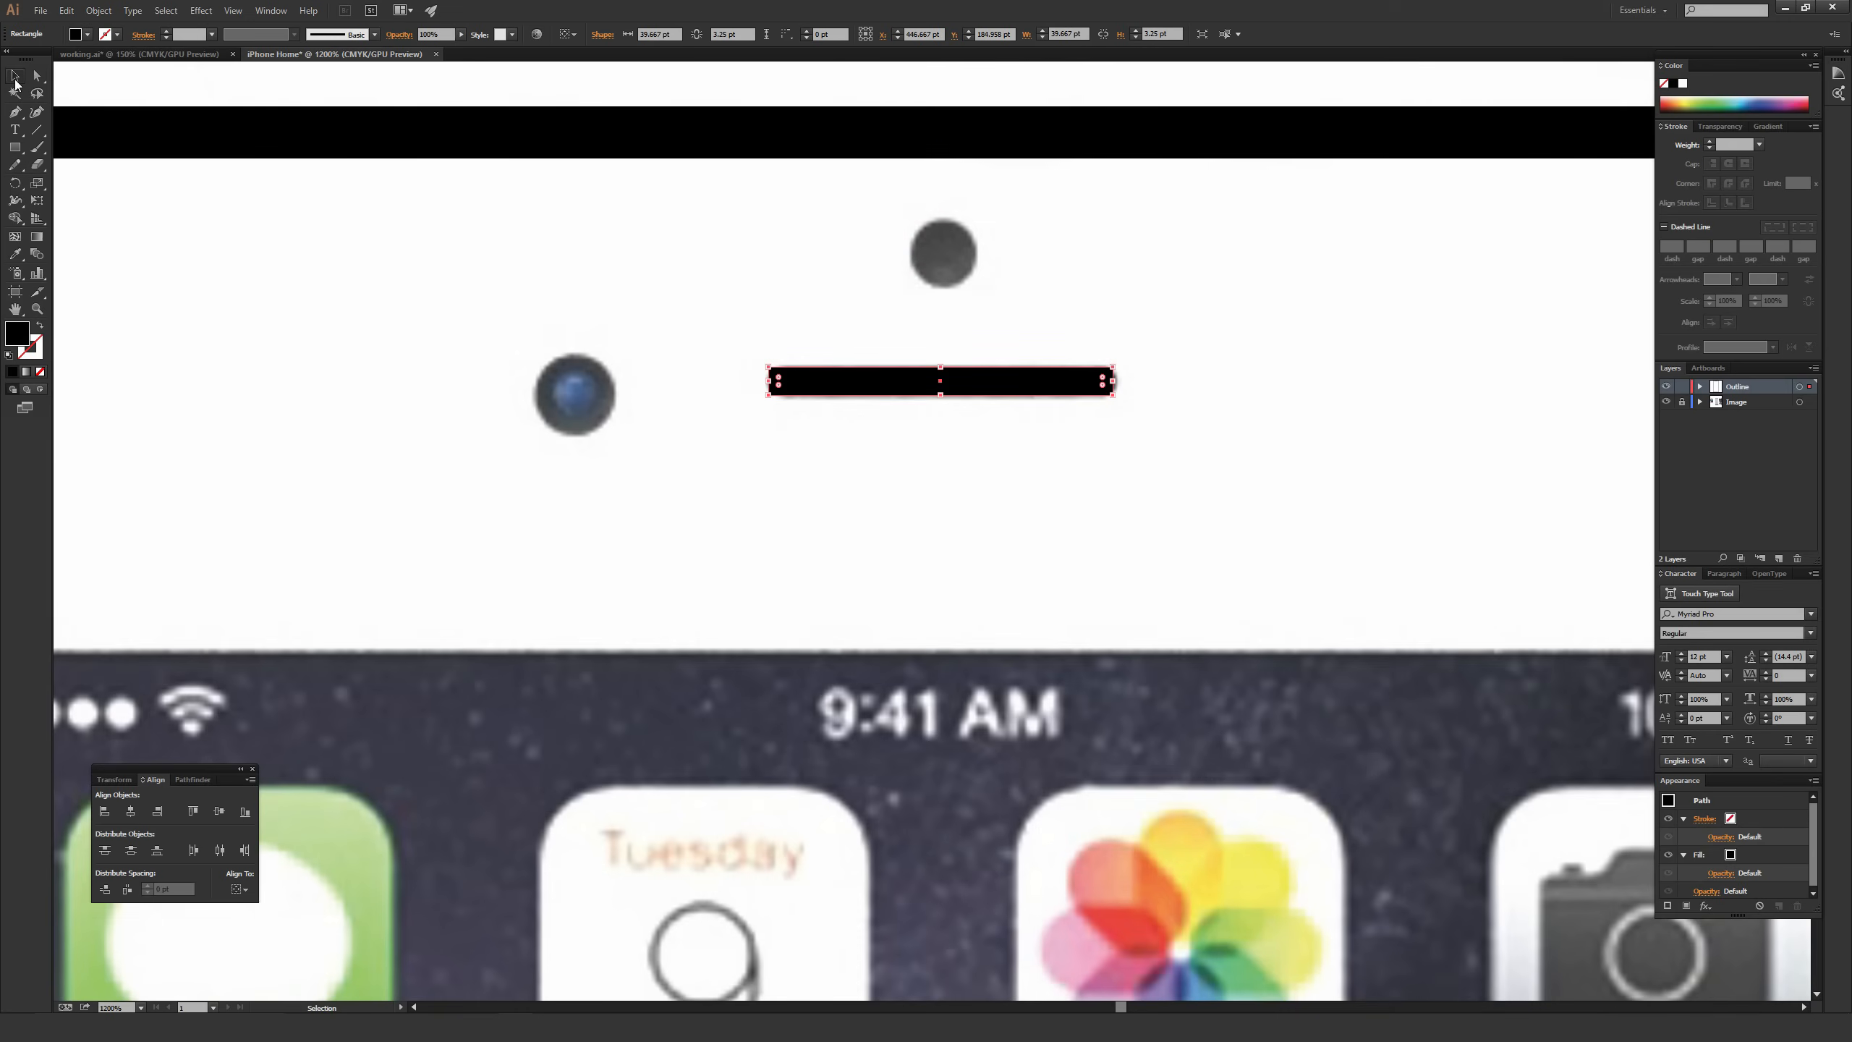
{"action": "key", "text": "ctrl+equal"}
{"action": "key", "text": "ctrl+equal"}
{"action": "key", "text": "ctrl+equal"}
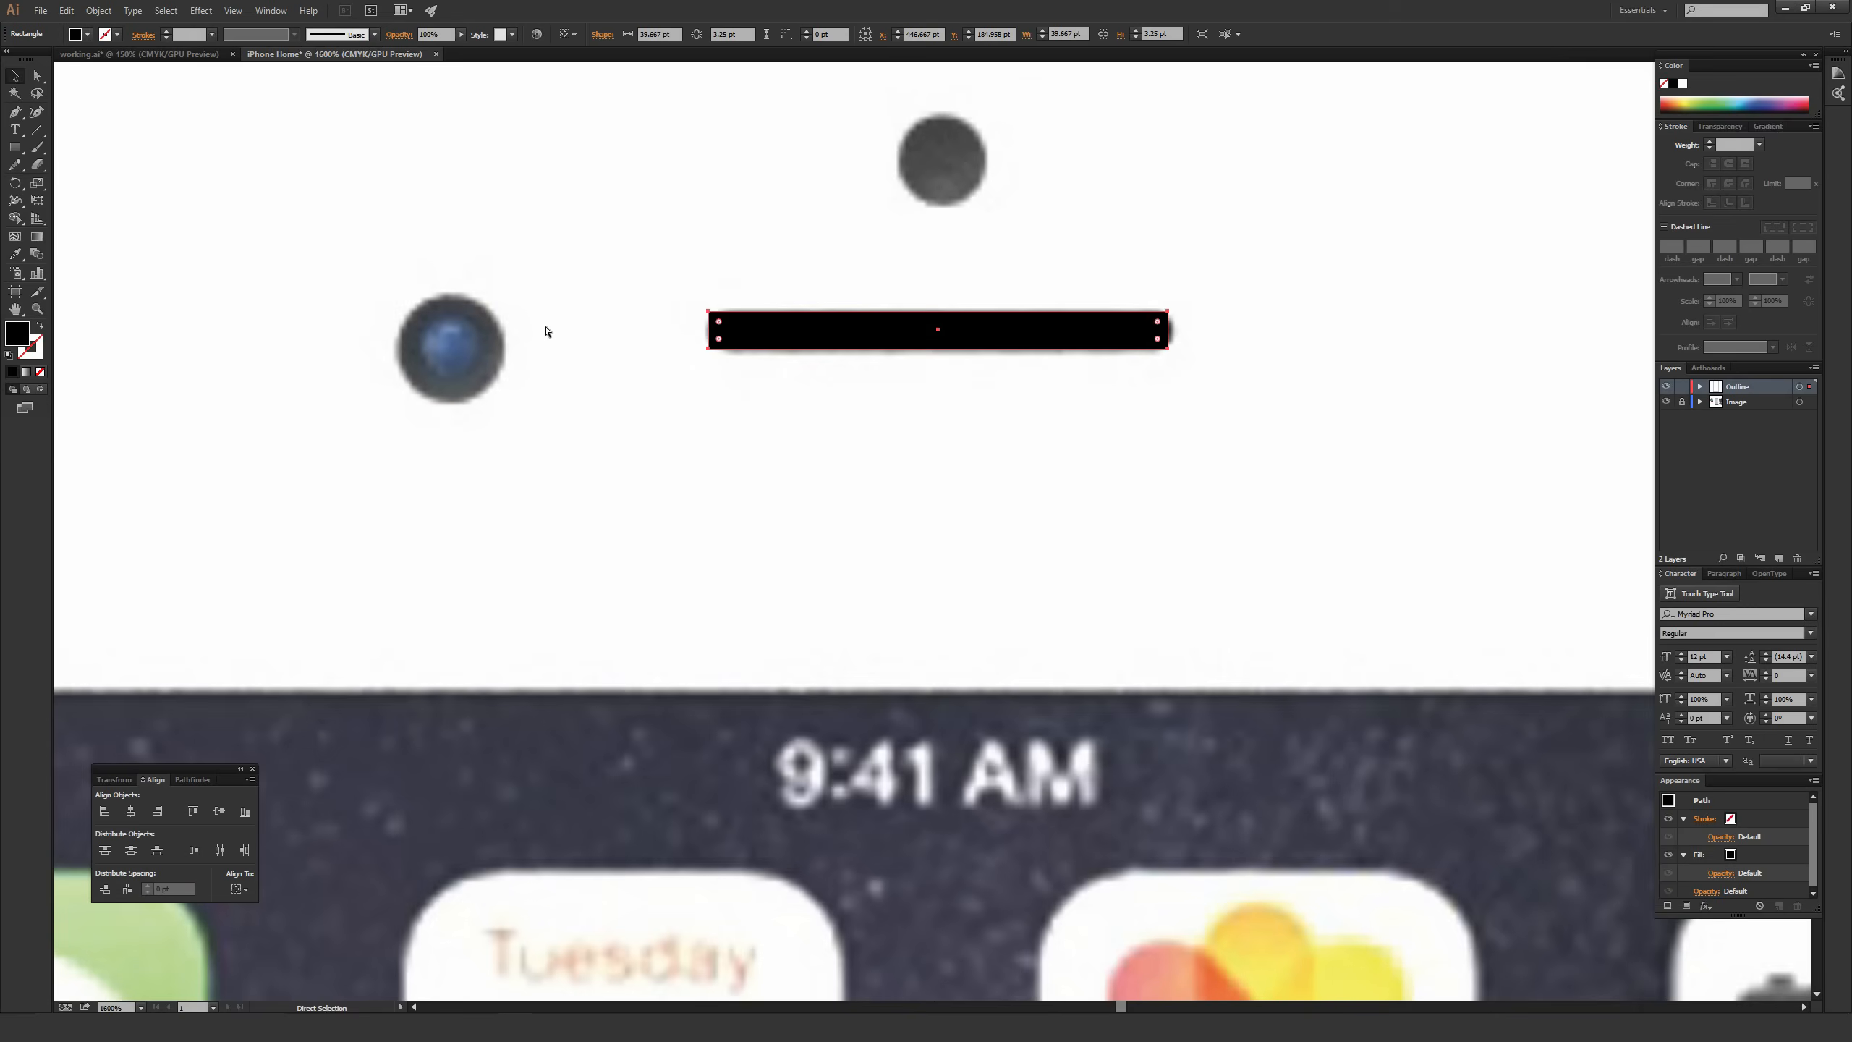
{"action": "key", "text": "space"}
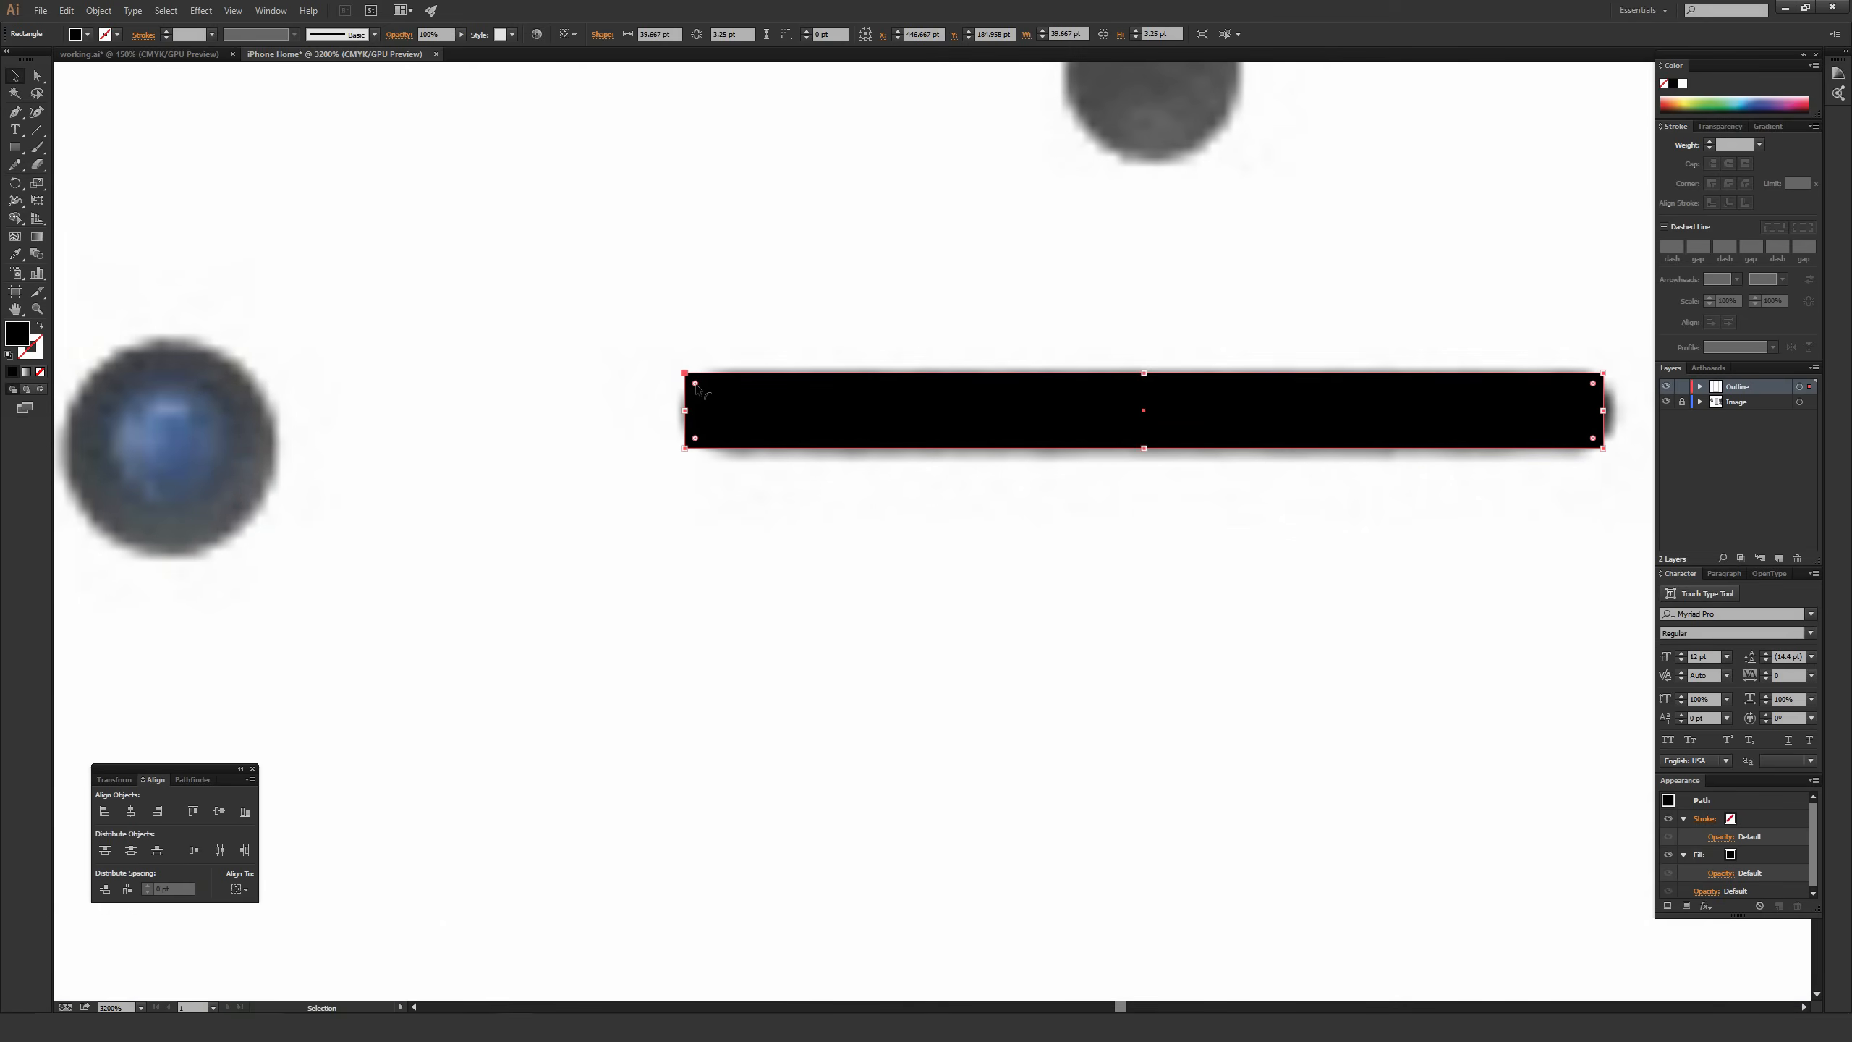
{"action": "left_click_drag", "start_coordinate": [696, 384], "coordinate": [842, 446]}
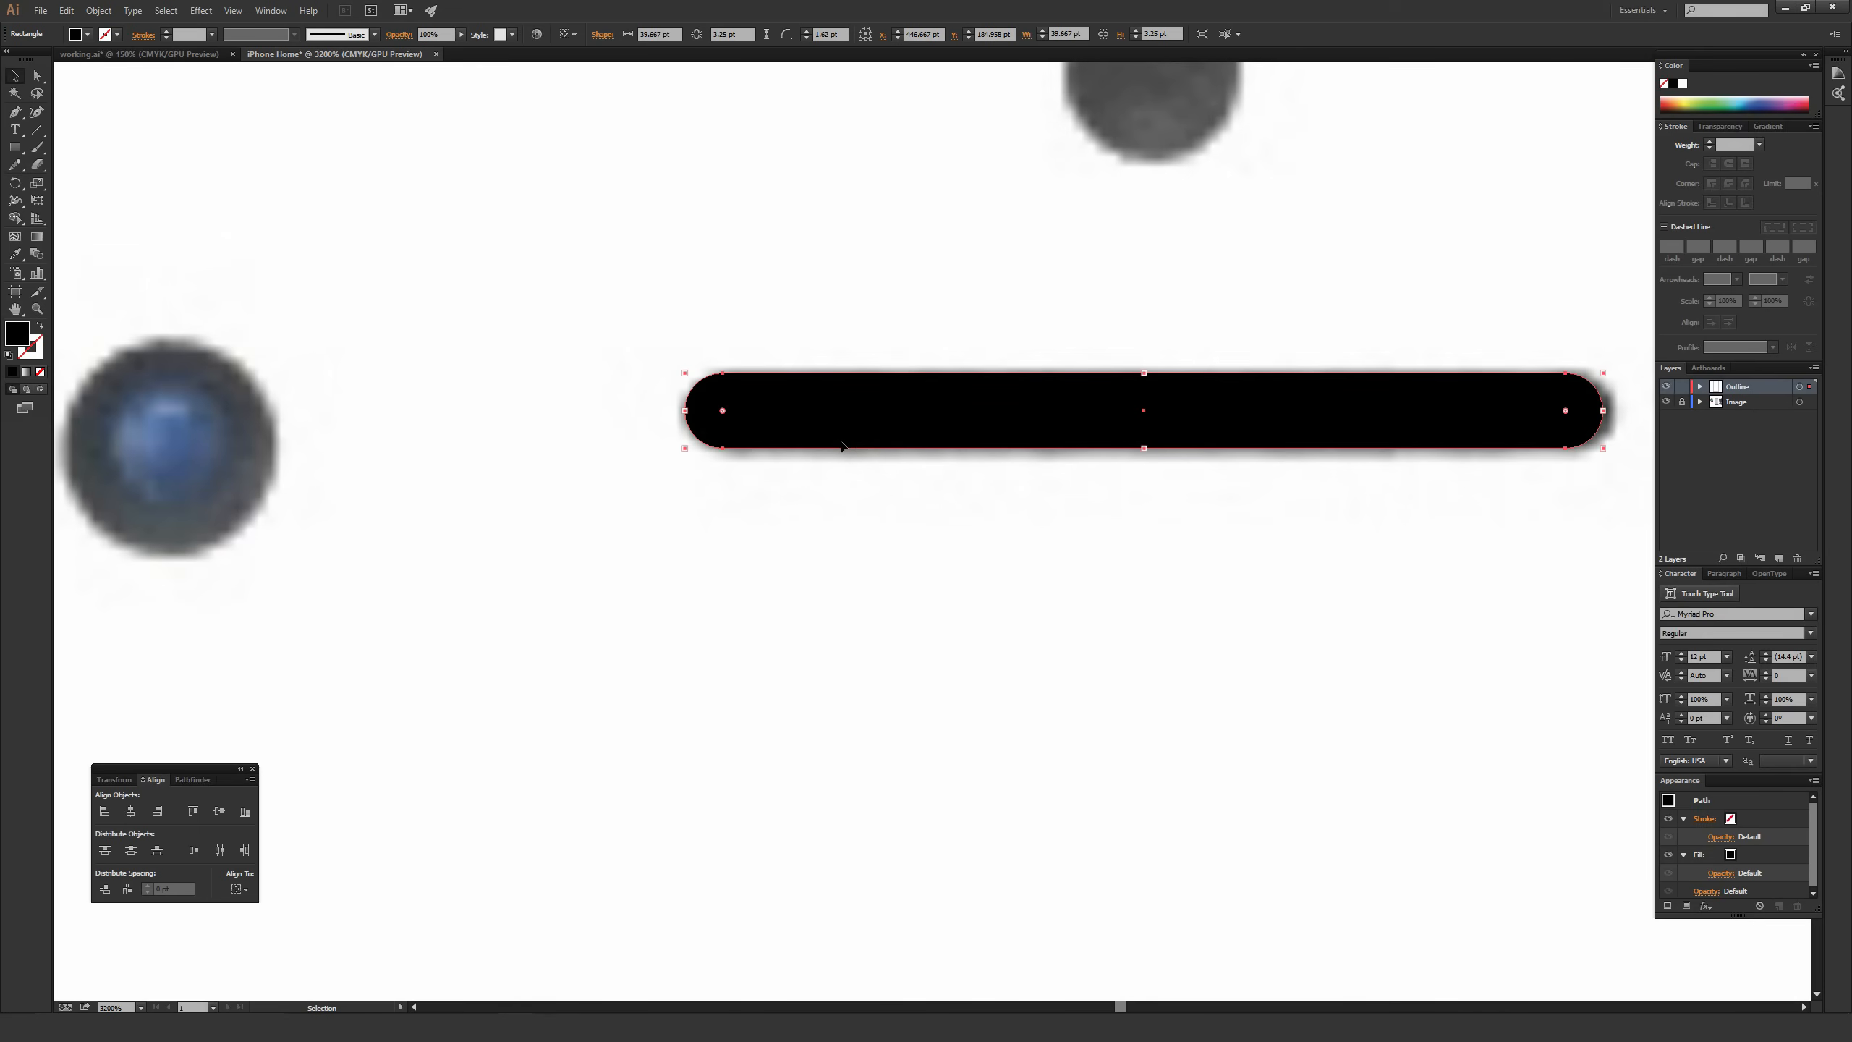
{"action": "left_click", "coordinate": [751, 560]}
Draw a black filled circle about 7.8 pt in diameter over the sensor dot above the earpiece slot.
{"action": "key", "text": "ctrl+minus"}
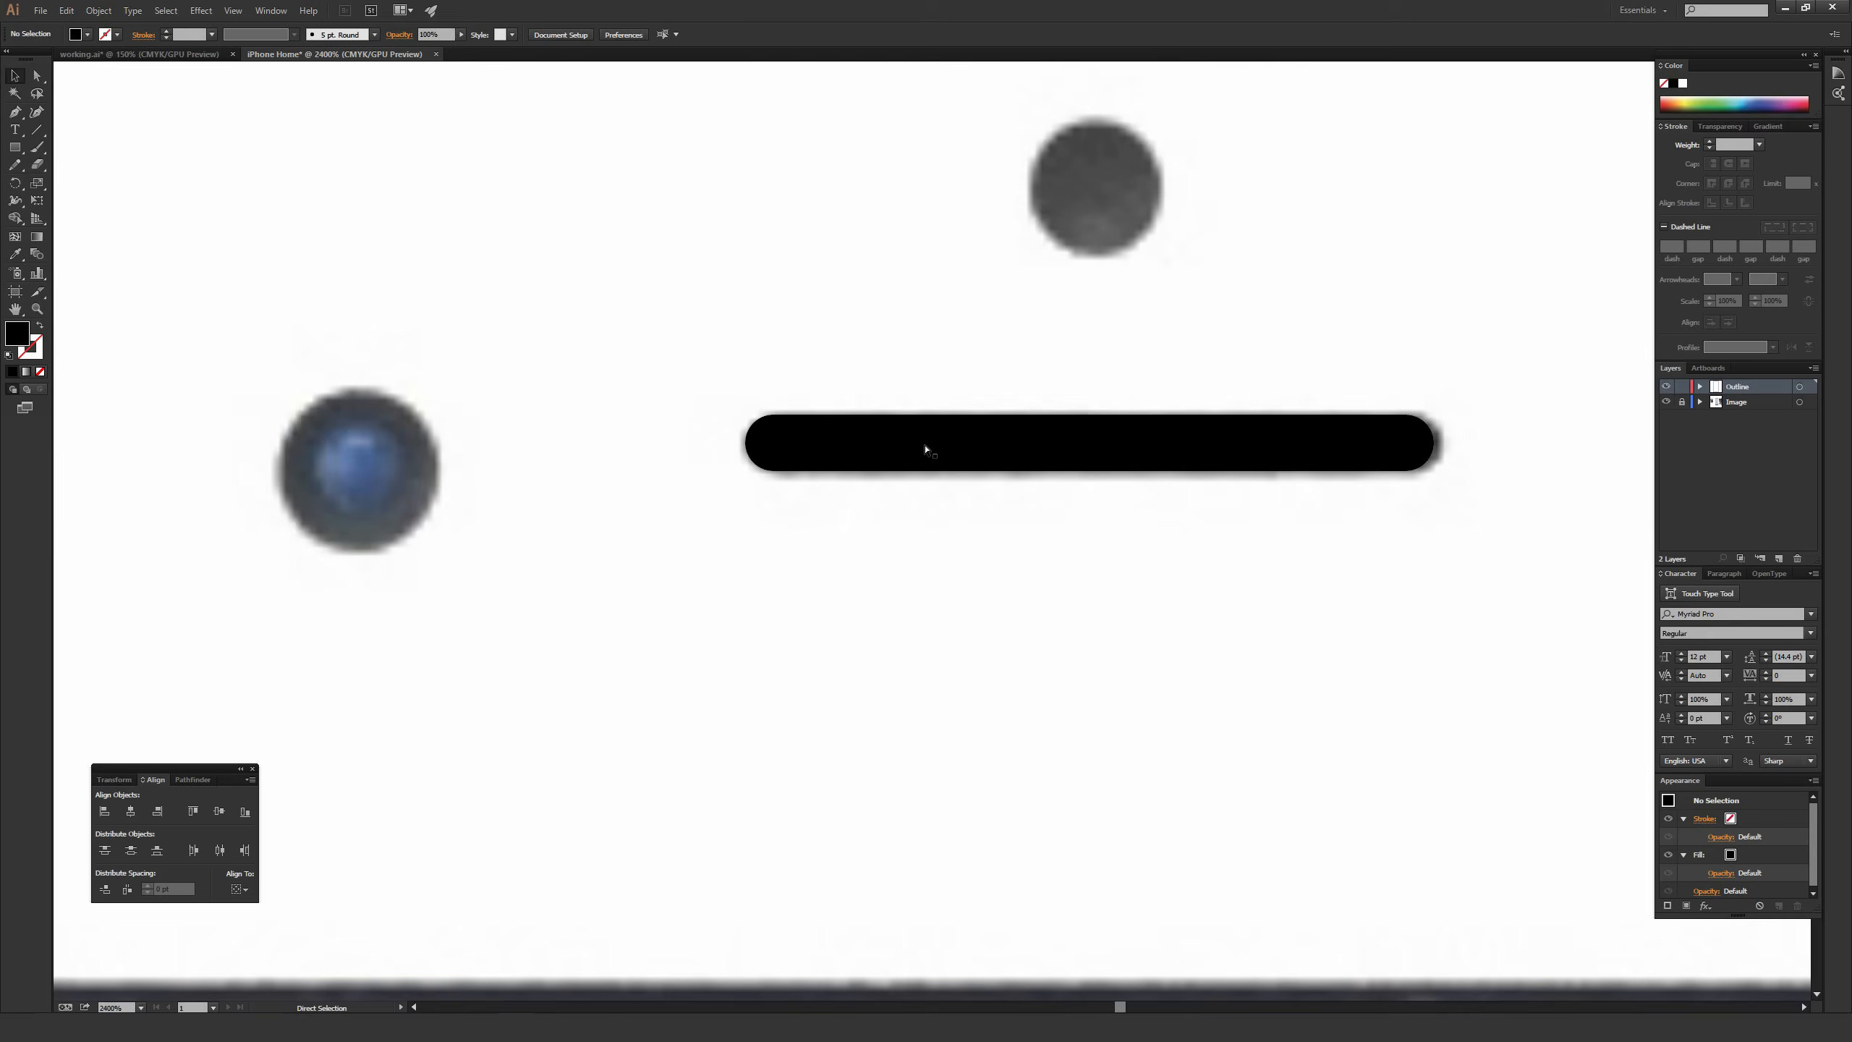
{"action": "key", "text": "ctrl+minus"}
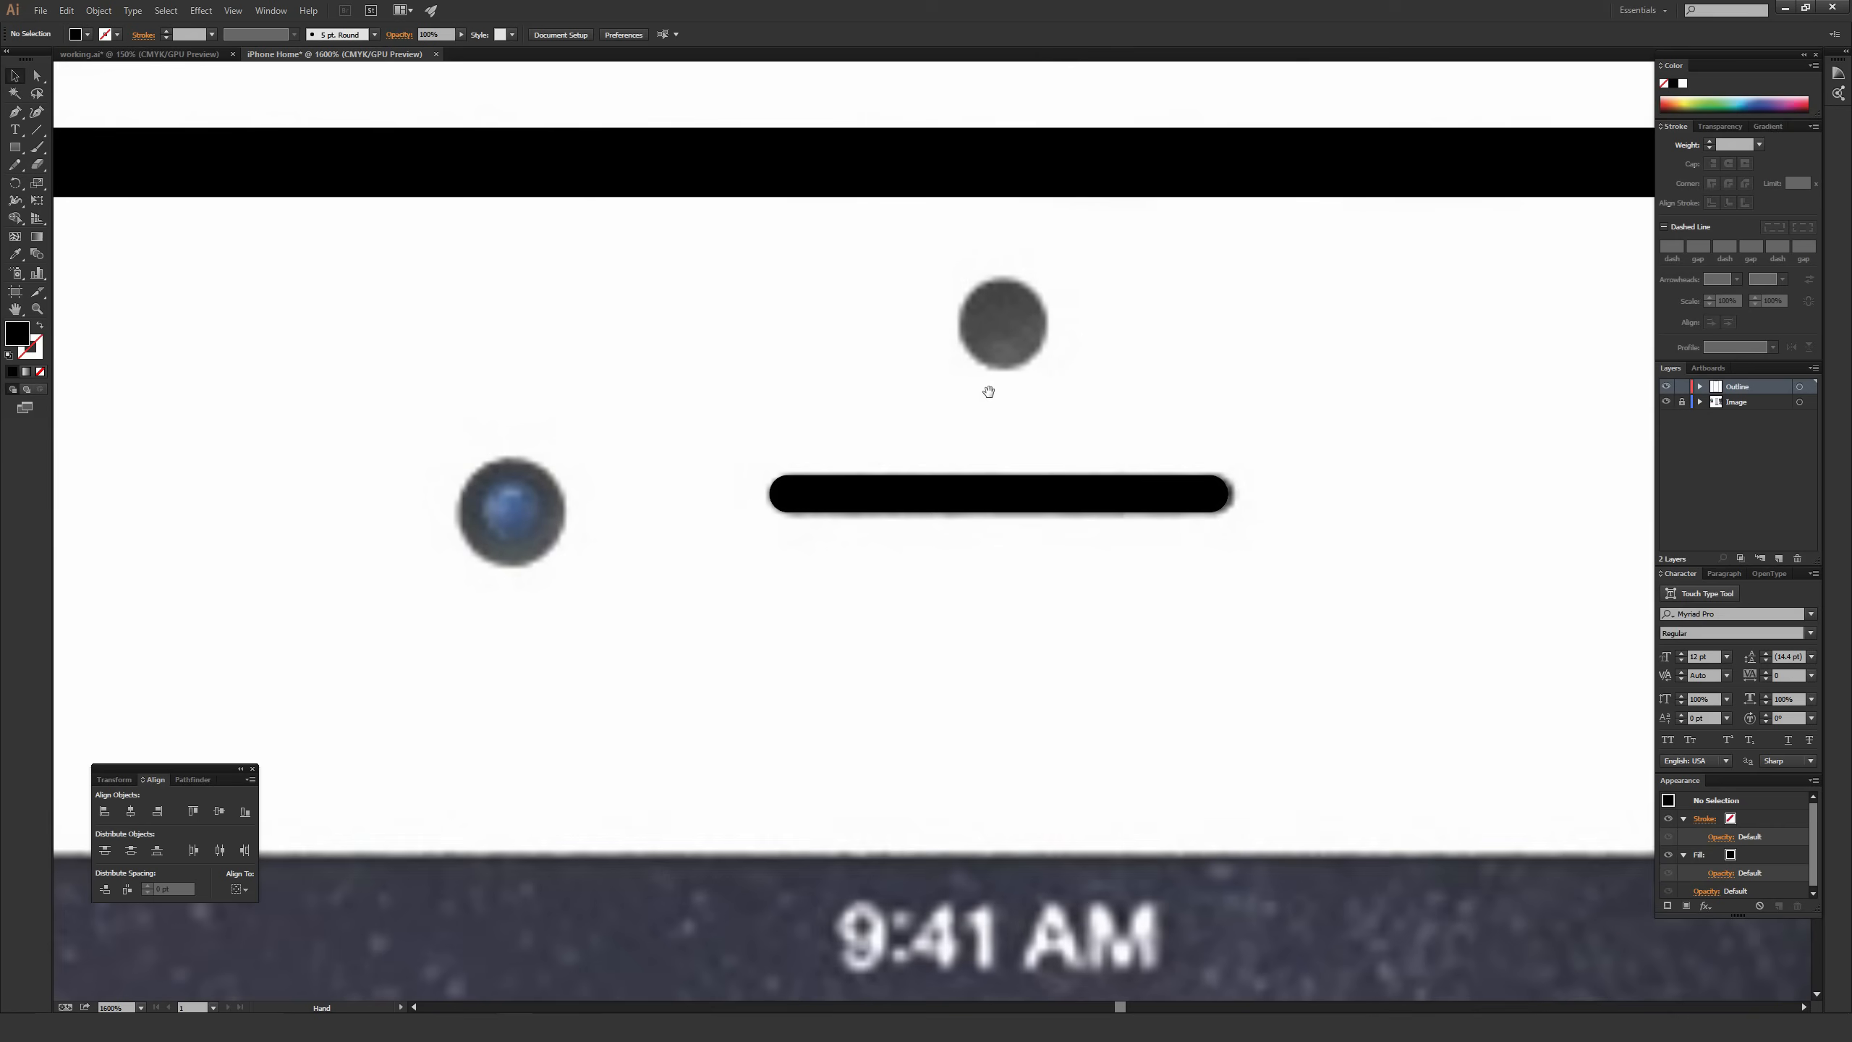
{"action": "key", "text": "ctrl+minus"}
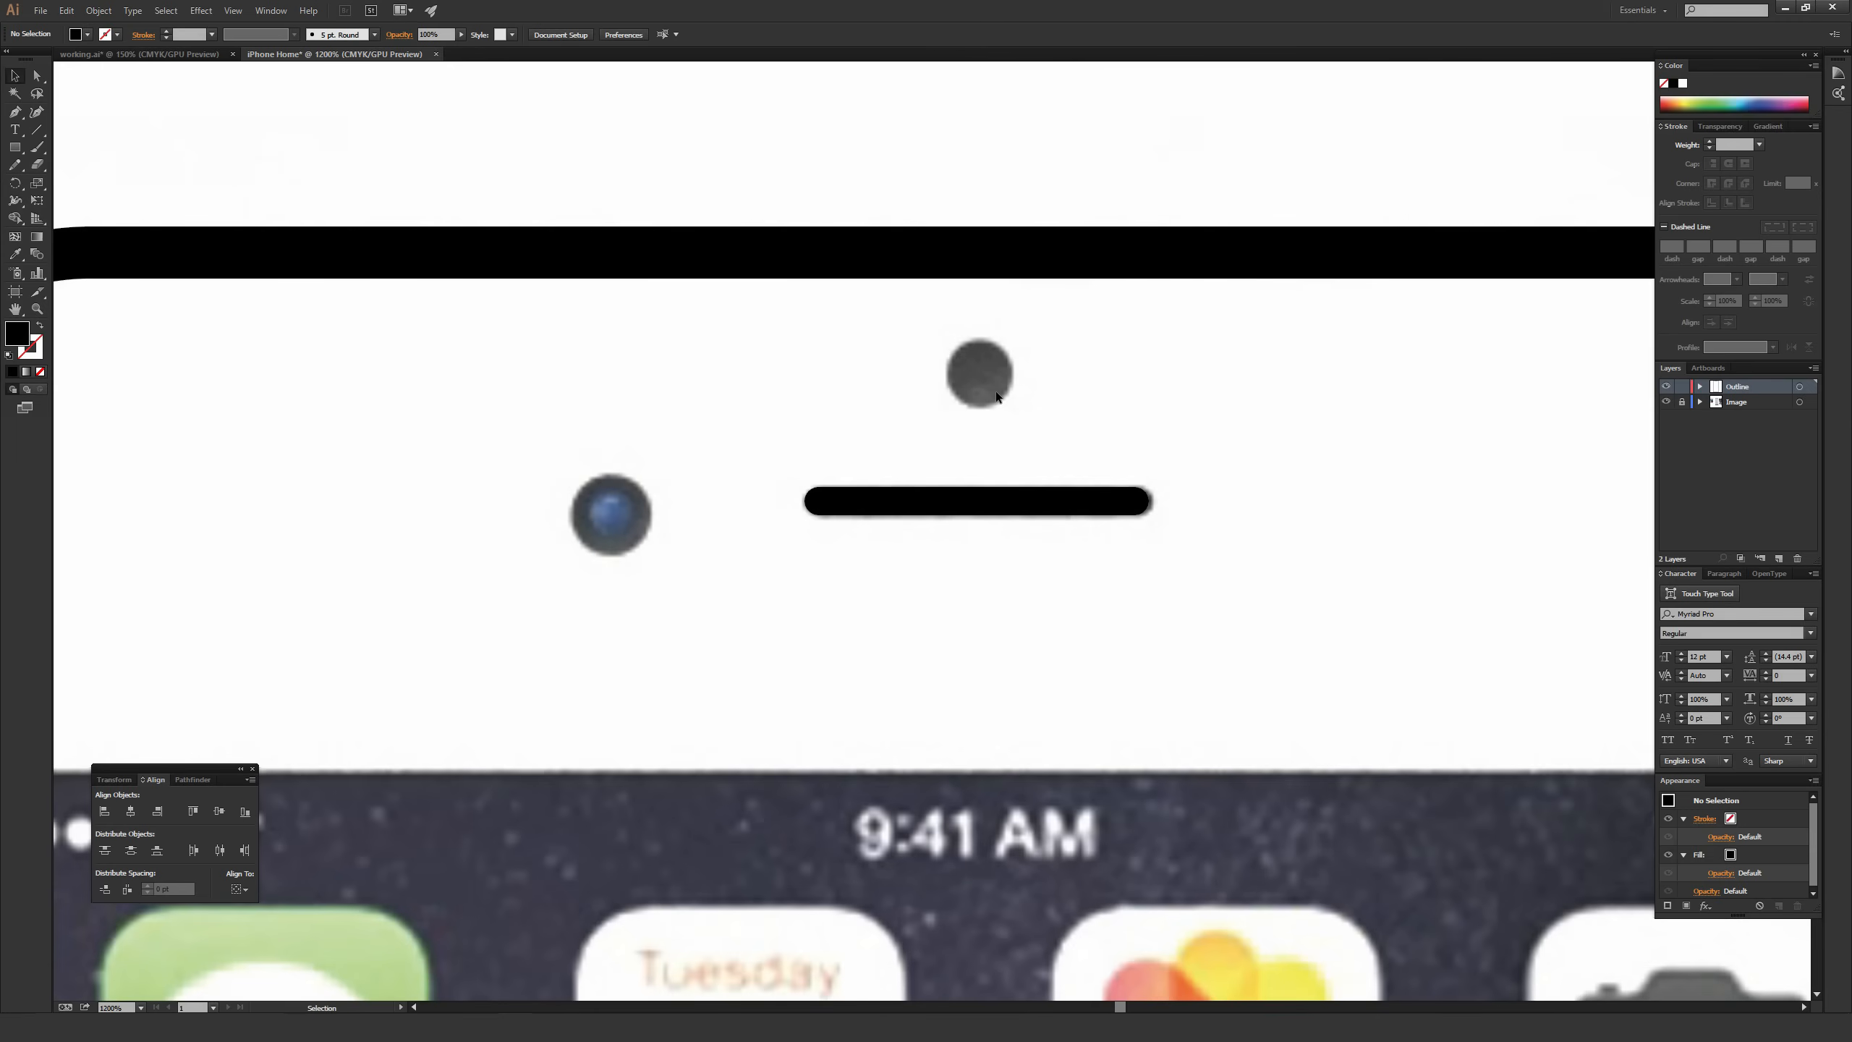
{"action": "key", "text": "l"}
{"action": "left_click", "coordinate": [15, 150]}
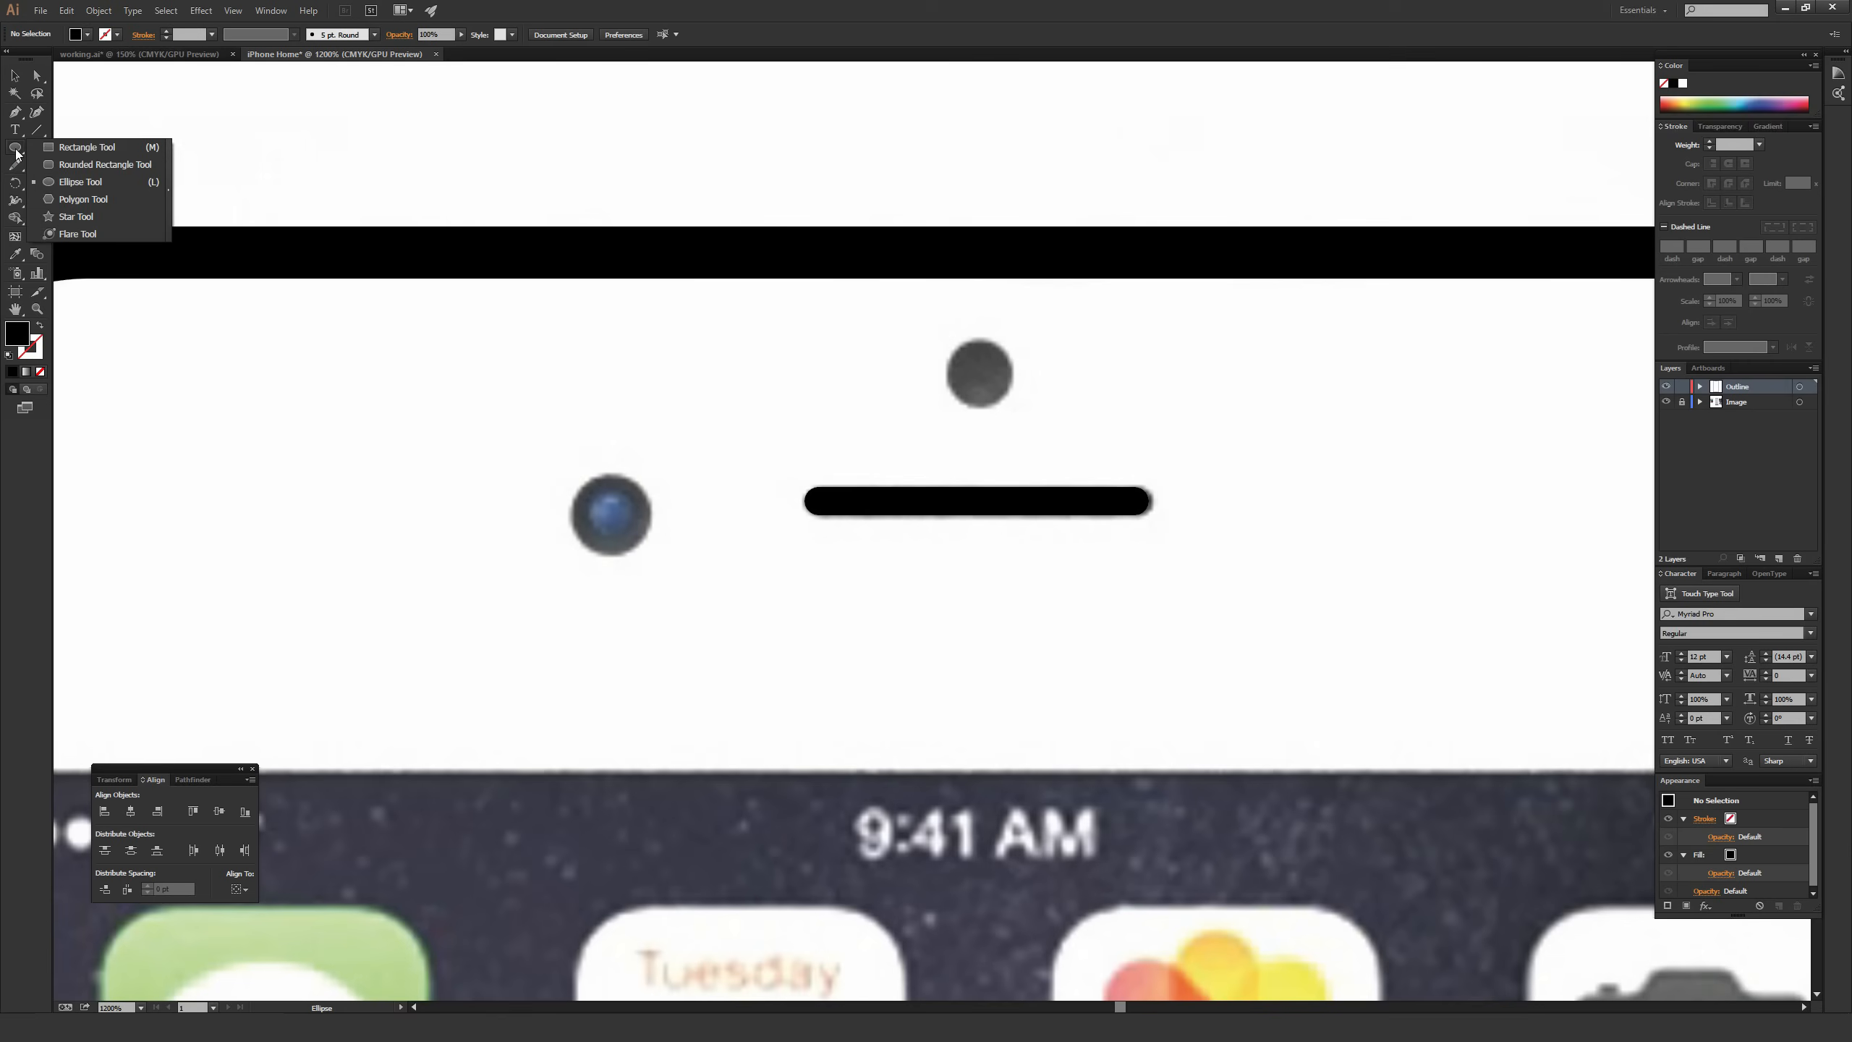
{"action": "left_click", "coordinate": [102, 185]}
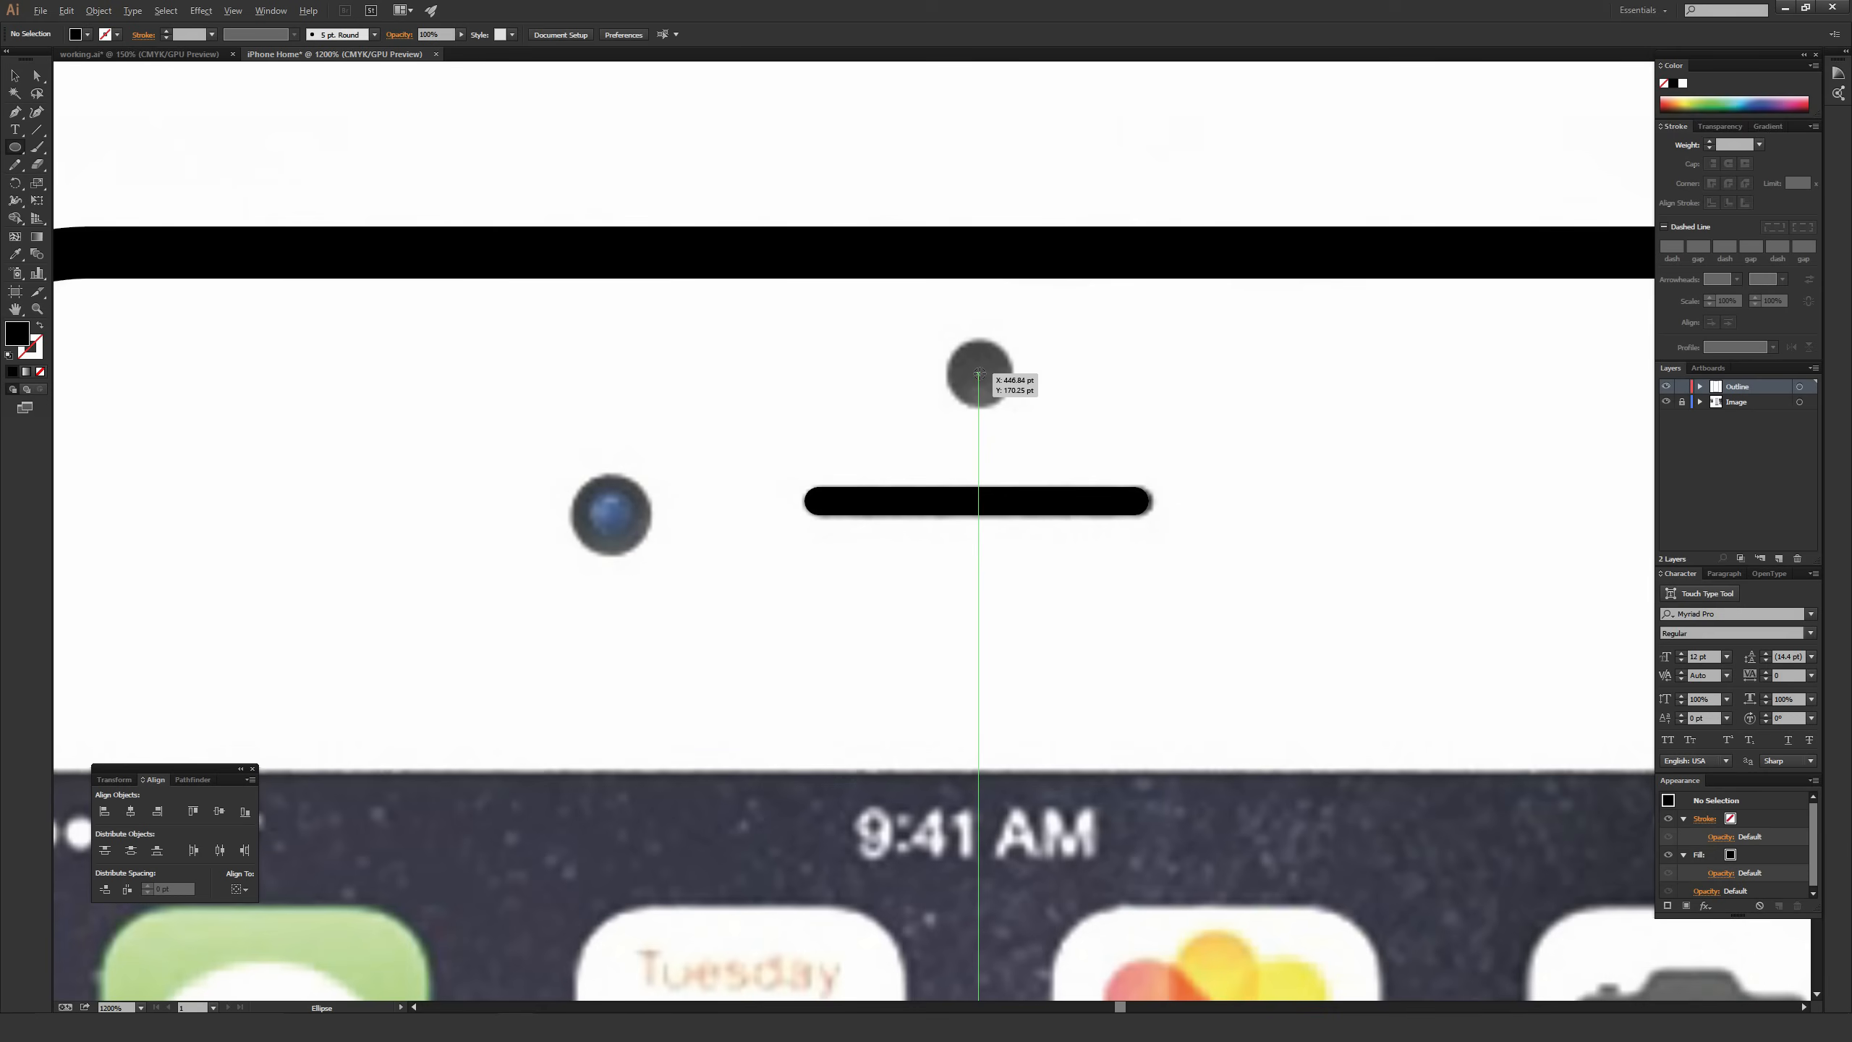
{"action": "left_click_drag", "start_coordinate": [979, 374], "coordinate": [1012, 393]}
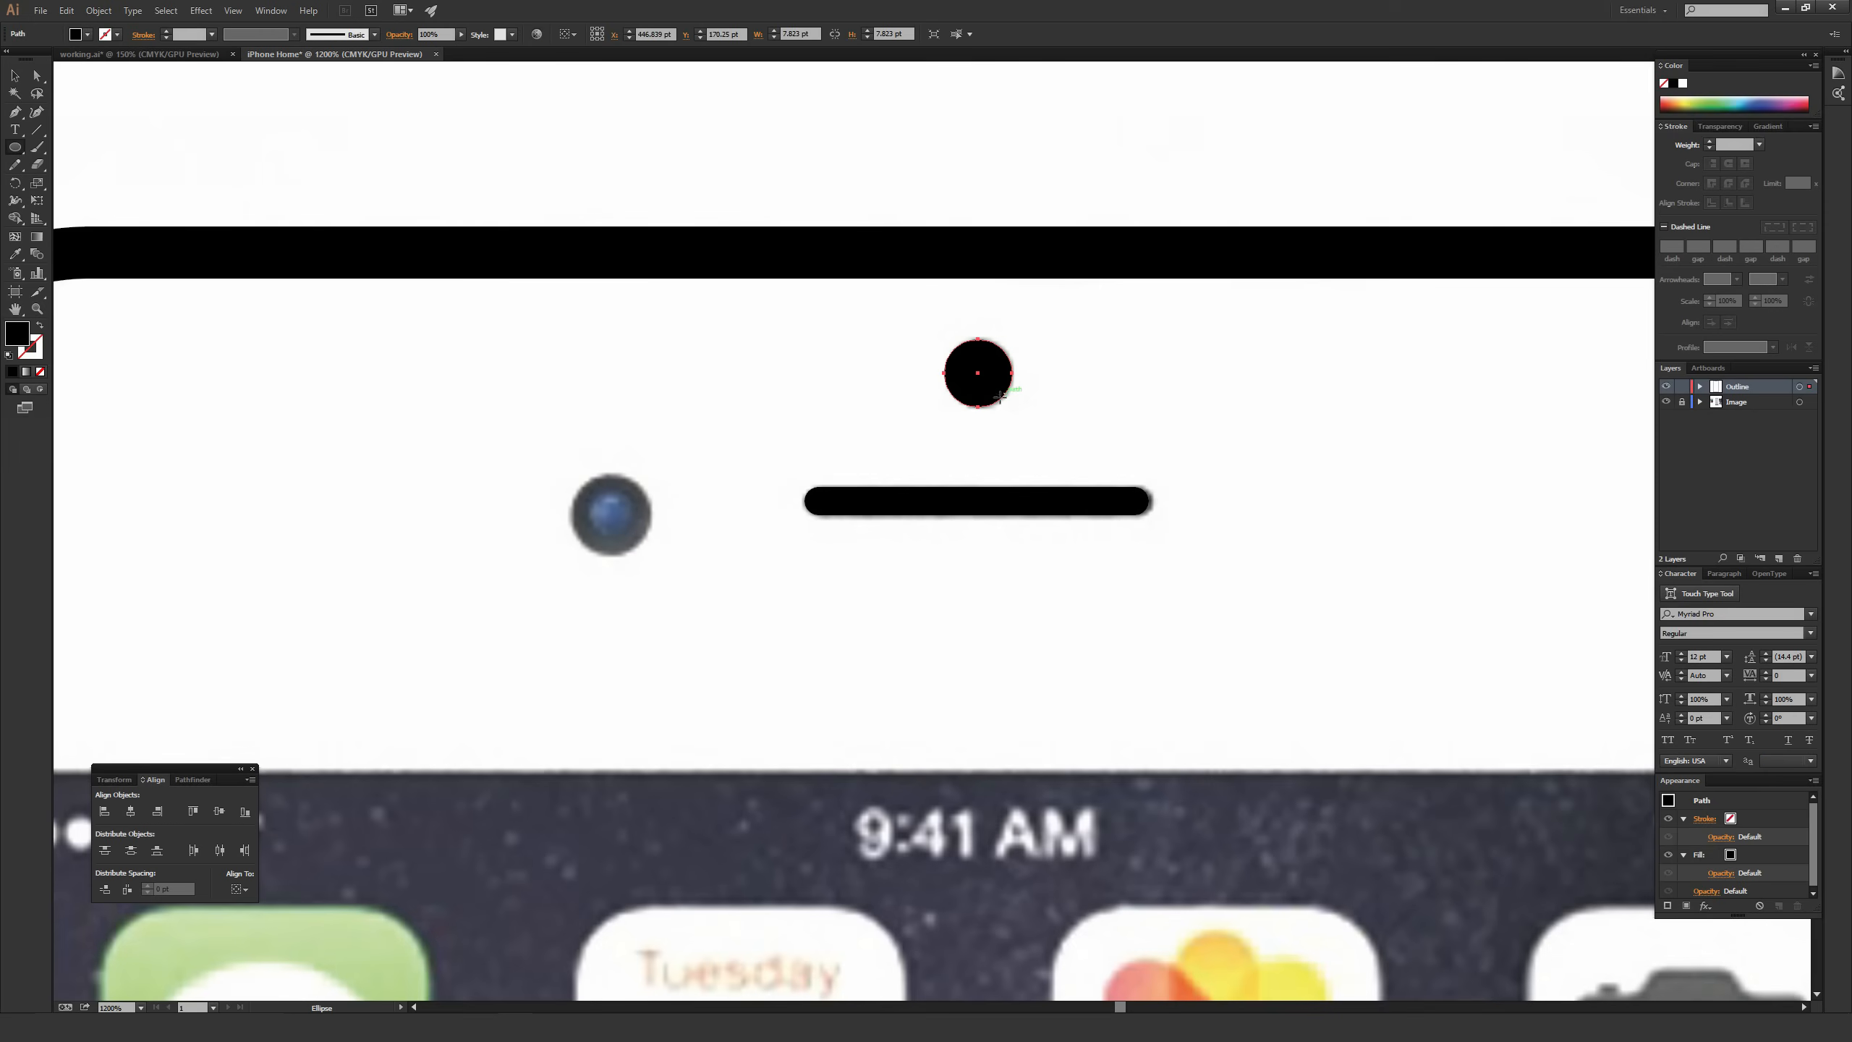
{"action": "key", "text": "v"}
{"action": "left_click", "coordinate": [1161, 357]}
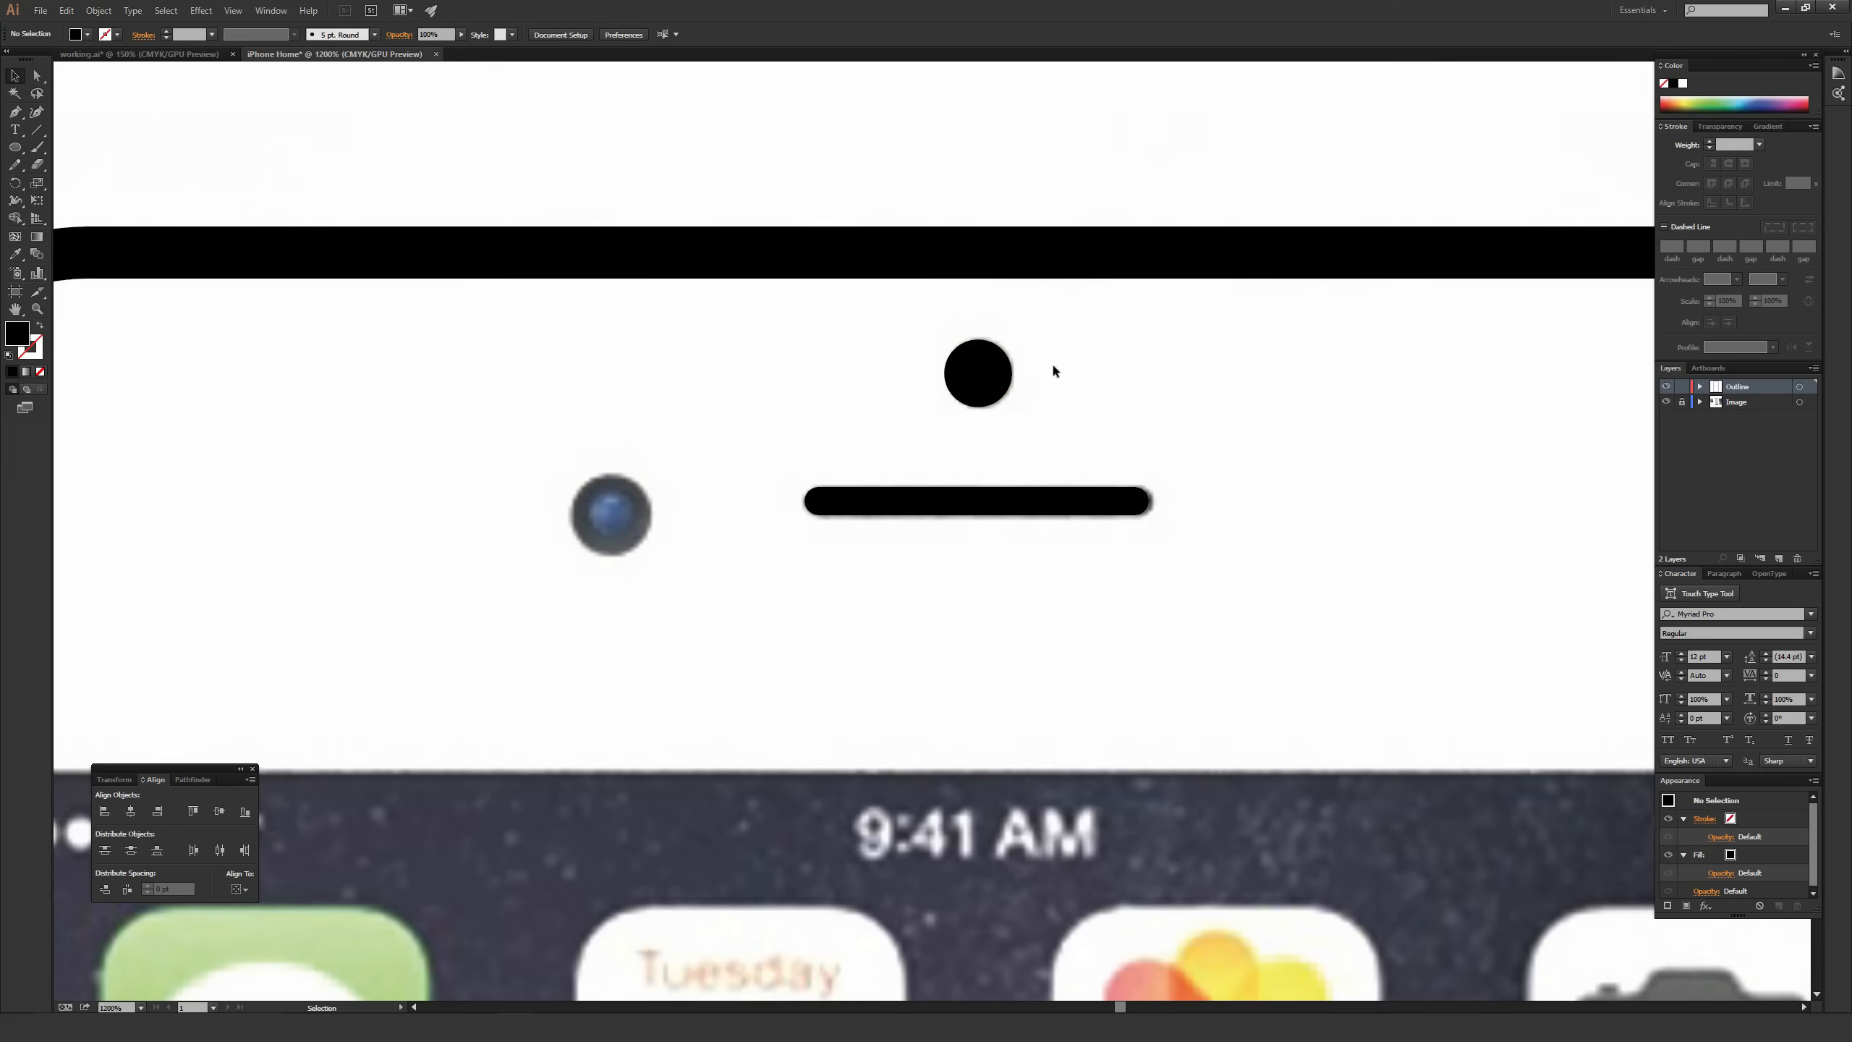
Draw a black filled circle about 39.3 pt in diameter over the home button near the bottom of the front-facing phone.
{"action": "key", "text": "space"}
{"action": "left_click_drag", "start_coordinate": [805, 423], "coordinate": [978, 356]}
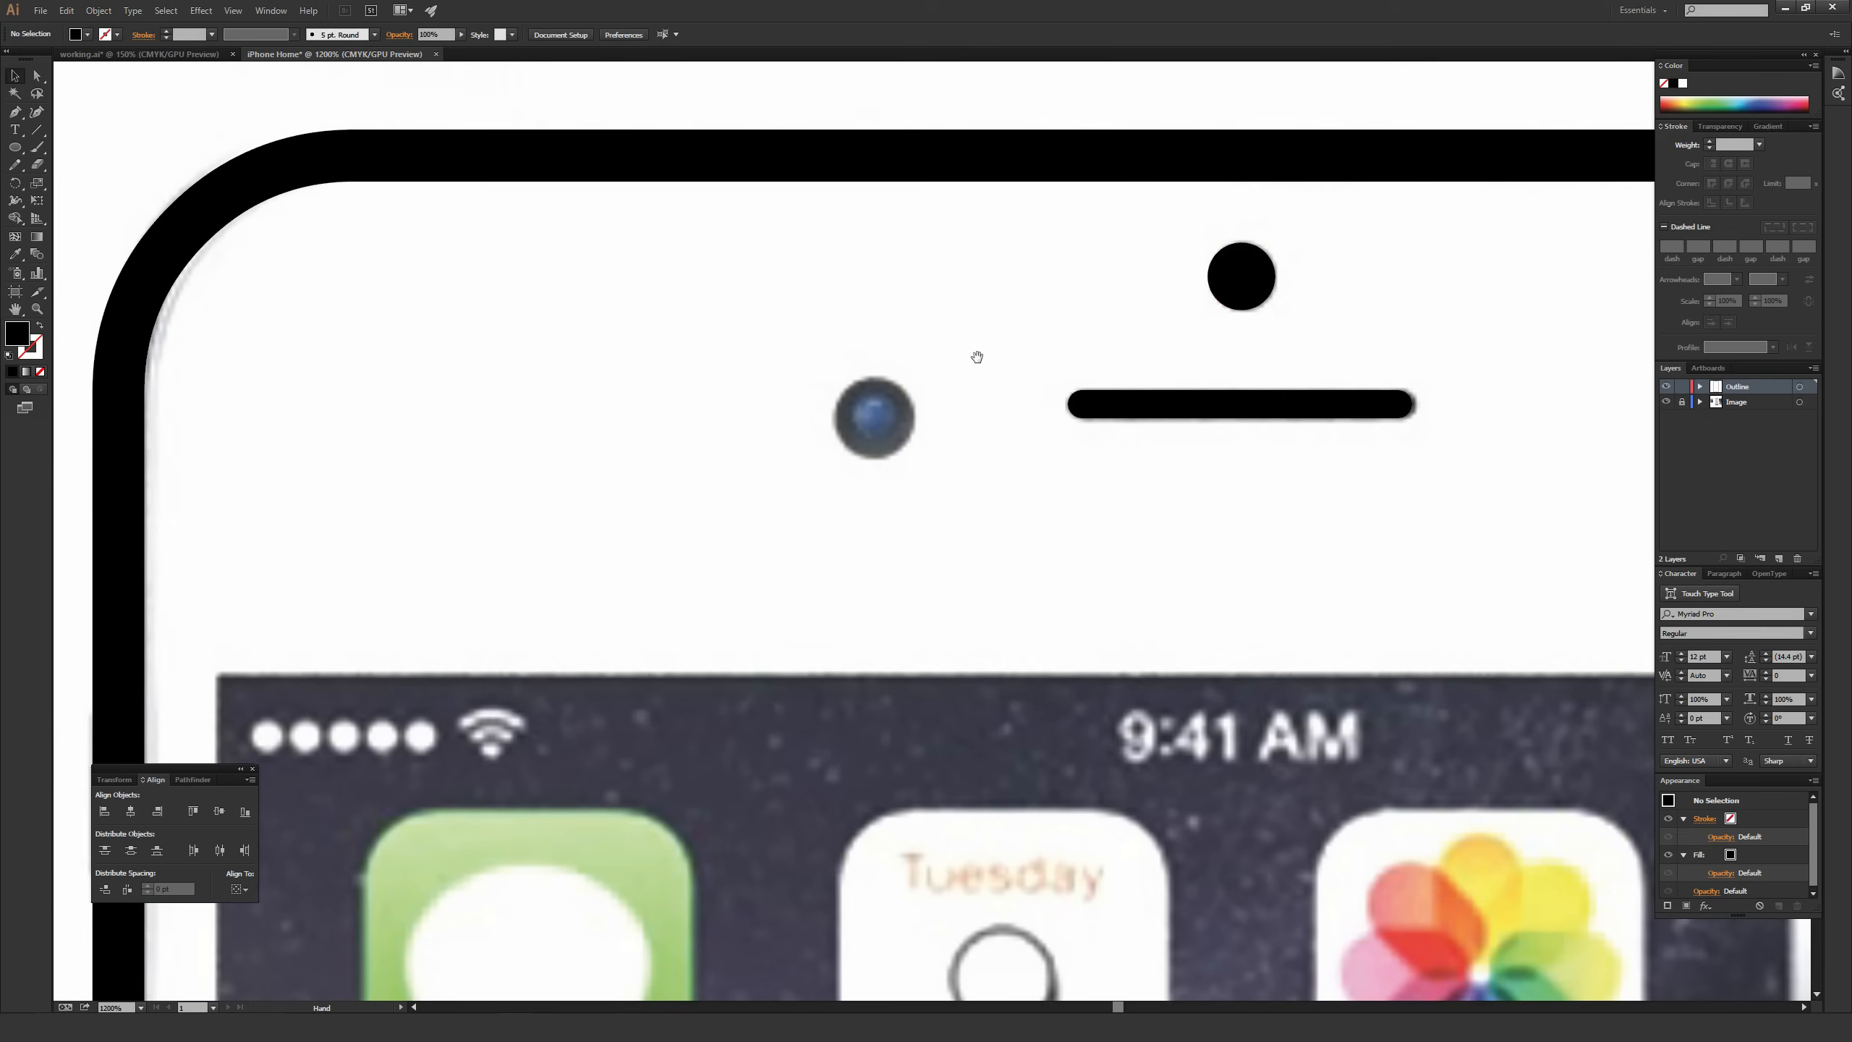
{"action": "scroll", "coordinate": [977, 356], "scroll_direction": "down", "scroll_amount": 20}
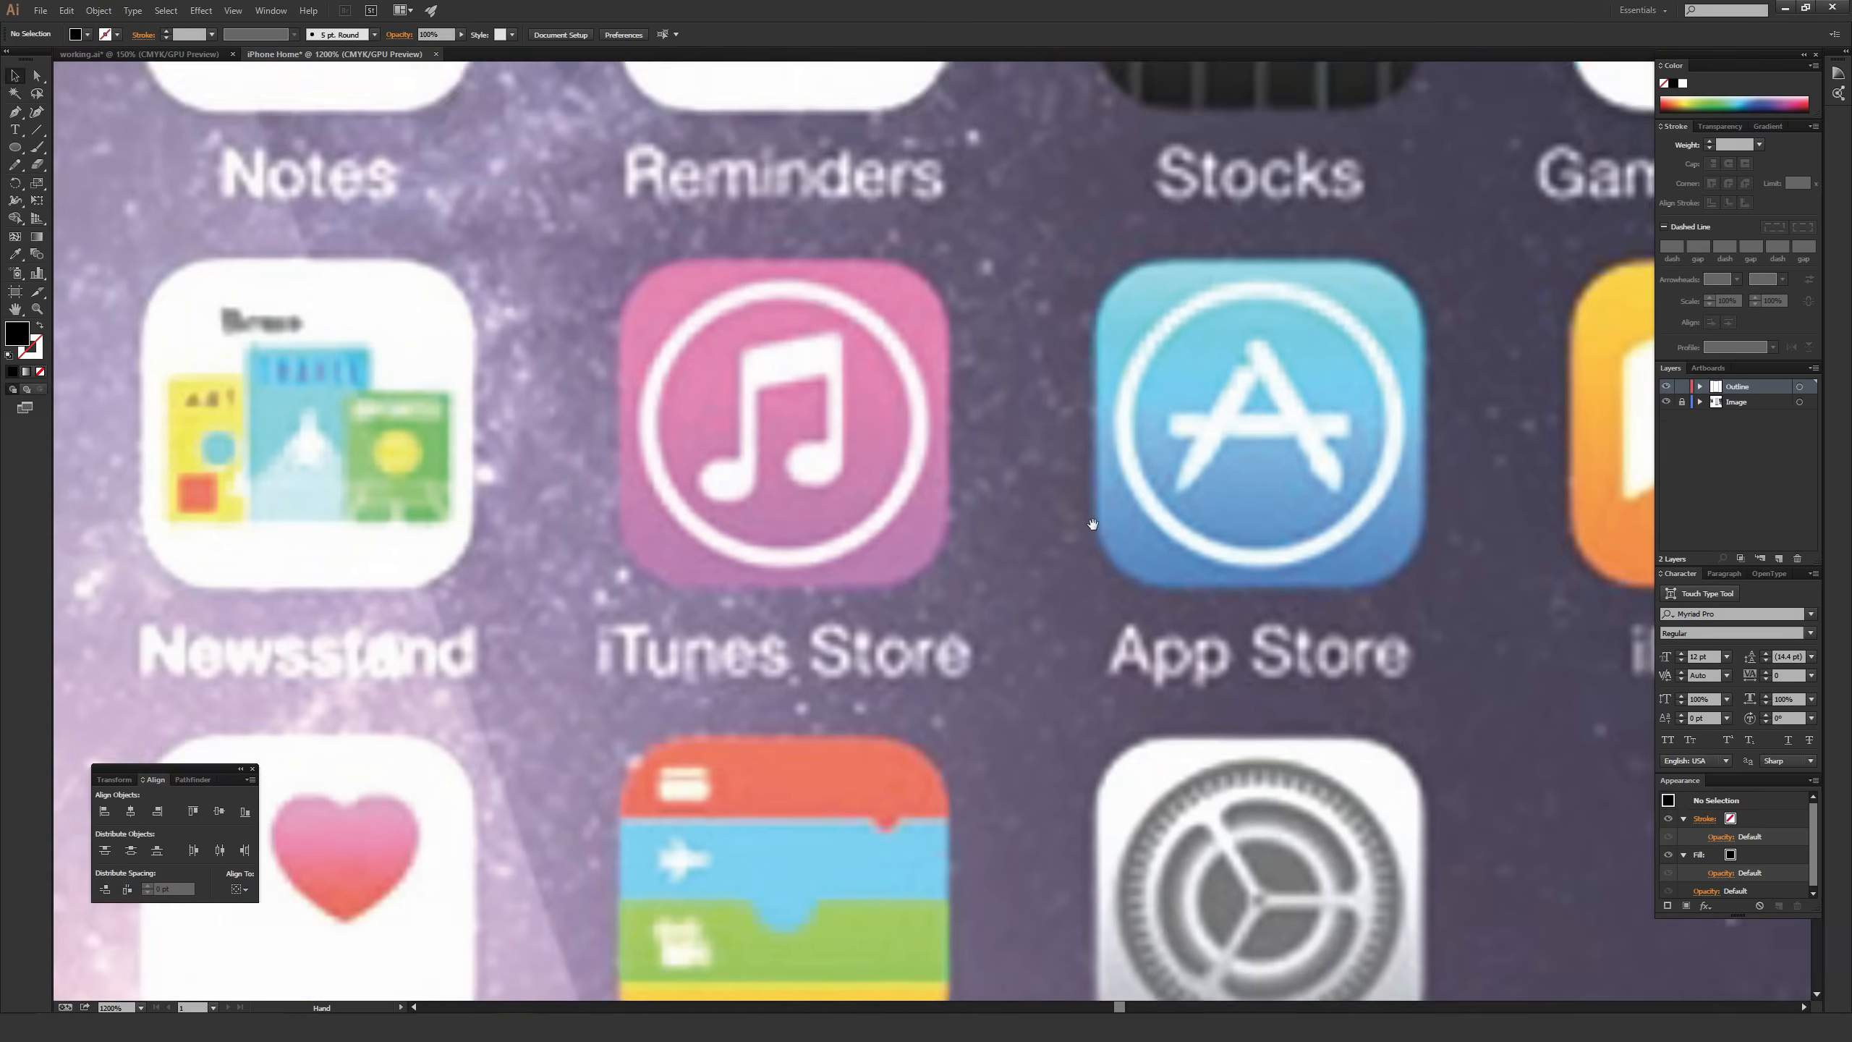
{"action": "scroll", "coordinate": [1093, 524], "scroll_direction": "down", "scroll_amount": 6}
{"action": "key", "text": "ctrl+minus"}
{"action": "key", "text": "ctrl+minus"}
{"action": "key", "text": "ctrl+minus"}
{"action": "scroll", "coordinate": [1072, 540], "scroll_direction": "down", "scroll_amount": 5}
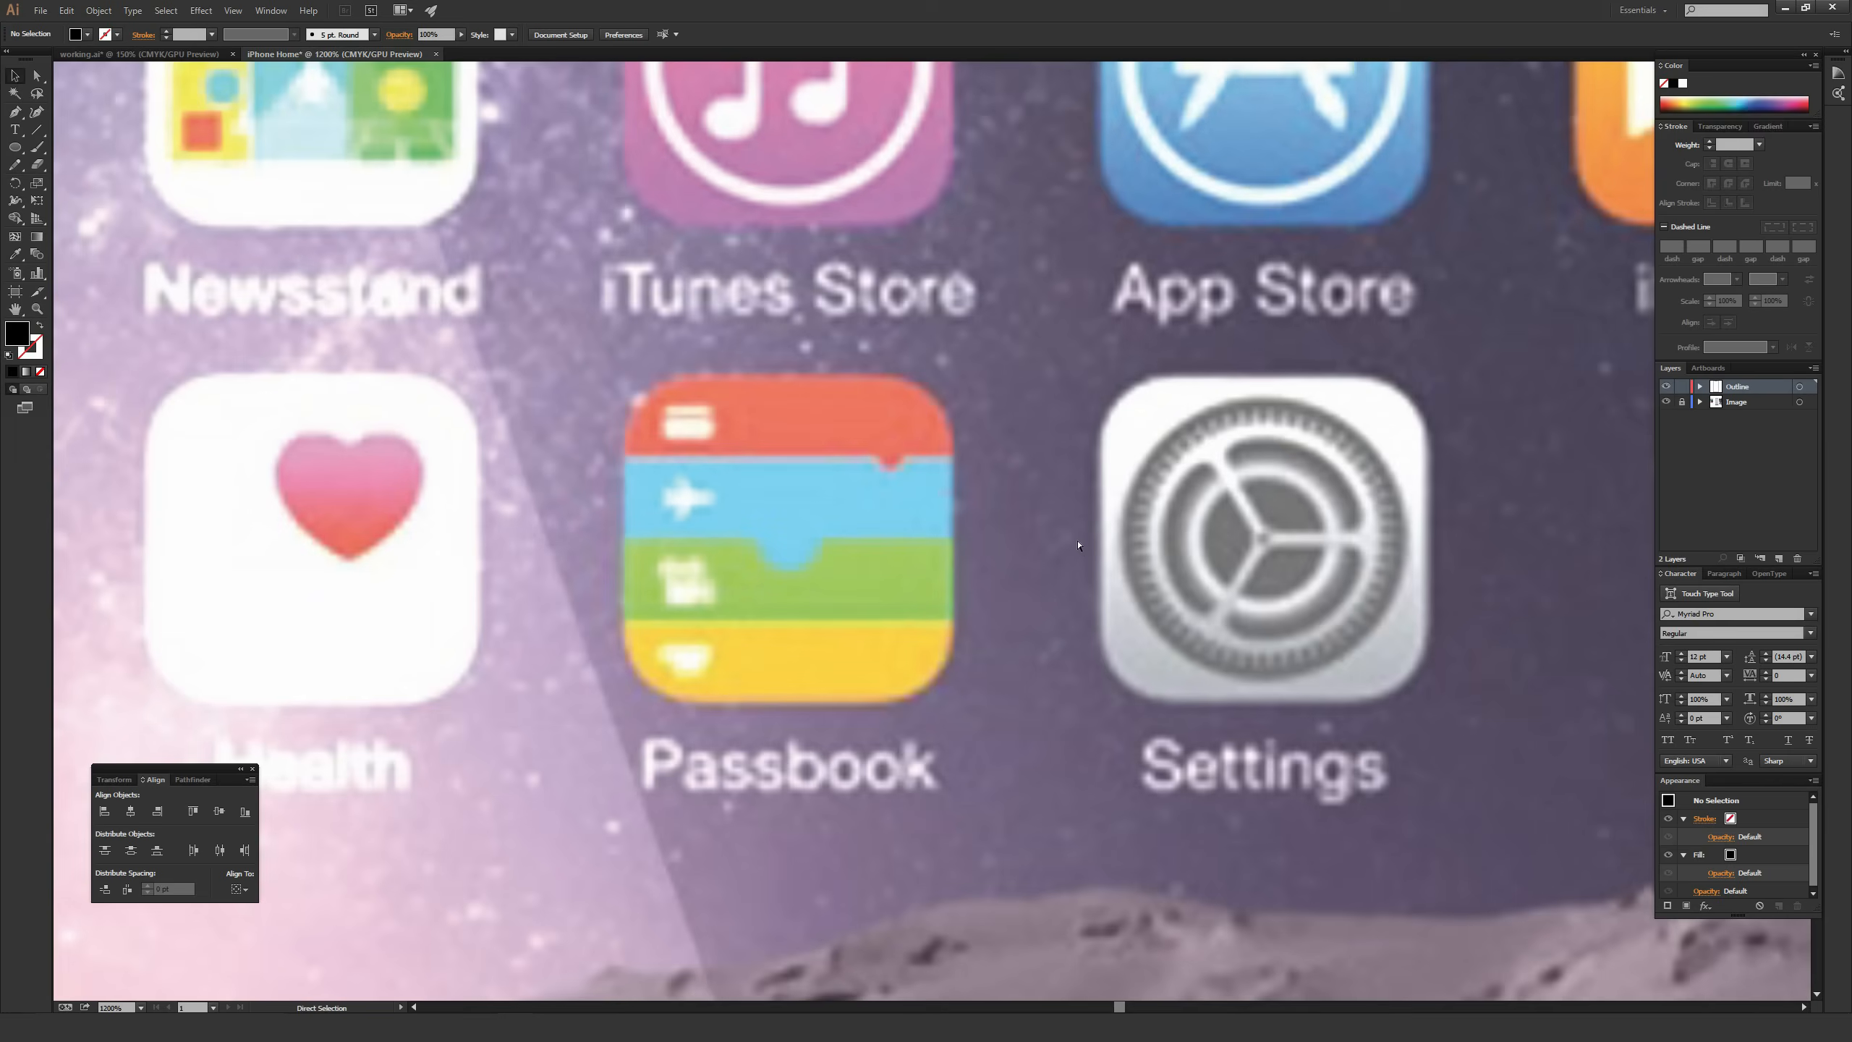
{"action": "key", "text": "ctrl+minus"}
{"action": "key", "text": "ctrl+minus"}
{"action": "key", "text": "ctrl+minus"}
{"action": "key", "text": "space"}
{"action": "left_click_drag", "start_coordinate": [1087, 812], "coordinate": [1075, 292]}
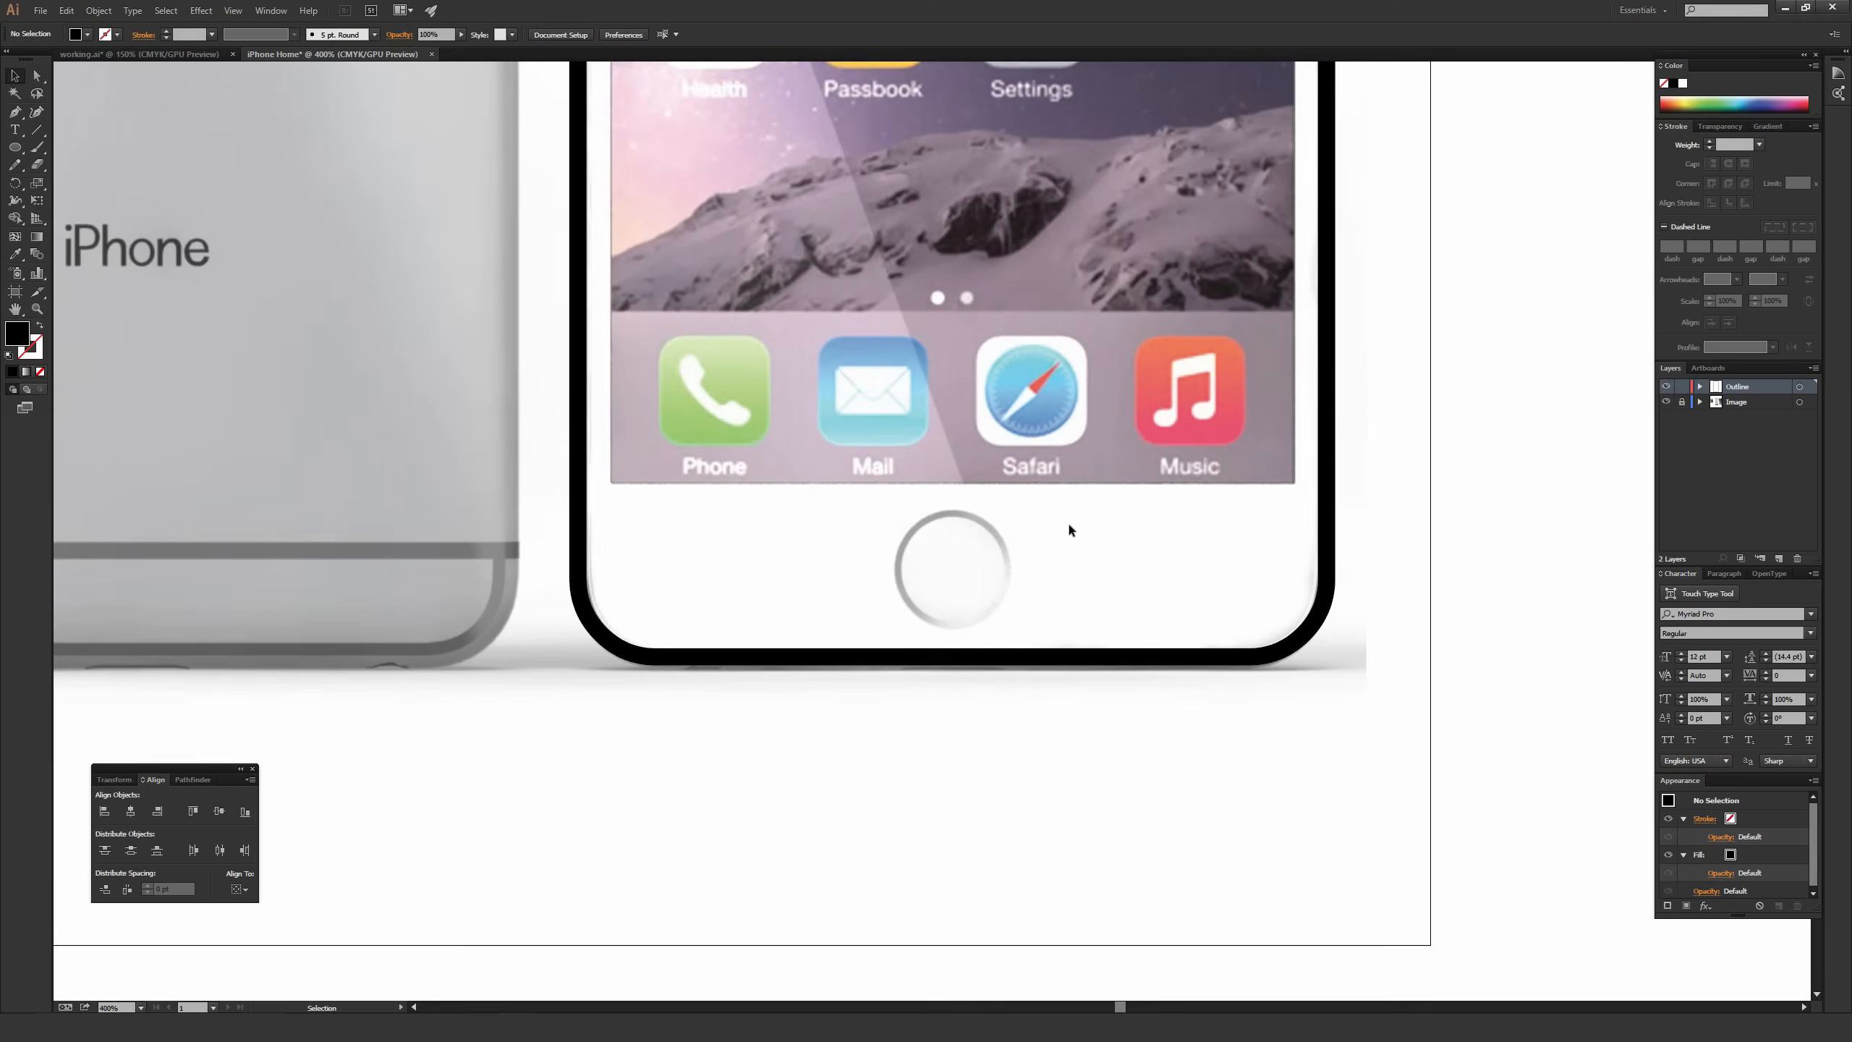
{"action": "key", "text": "ctrl+plus"}
{"action": "key", "text": "ctrl+plus"}
{"action": "scroll", "coordinate": [1049, 504], "scroll_direction": "down", "scroll_amount": 3}
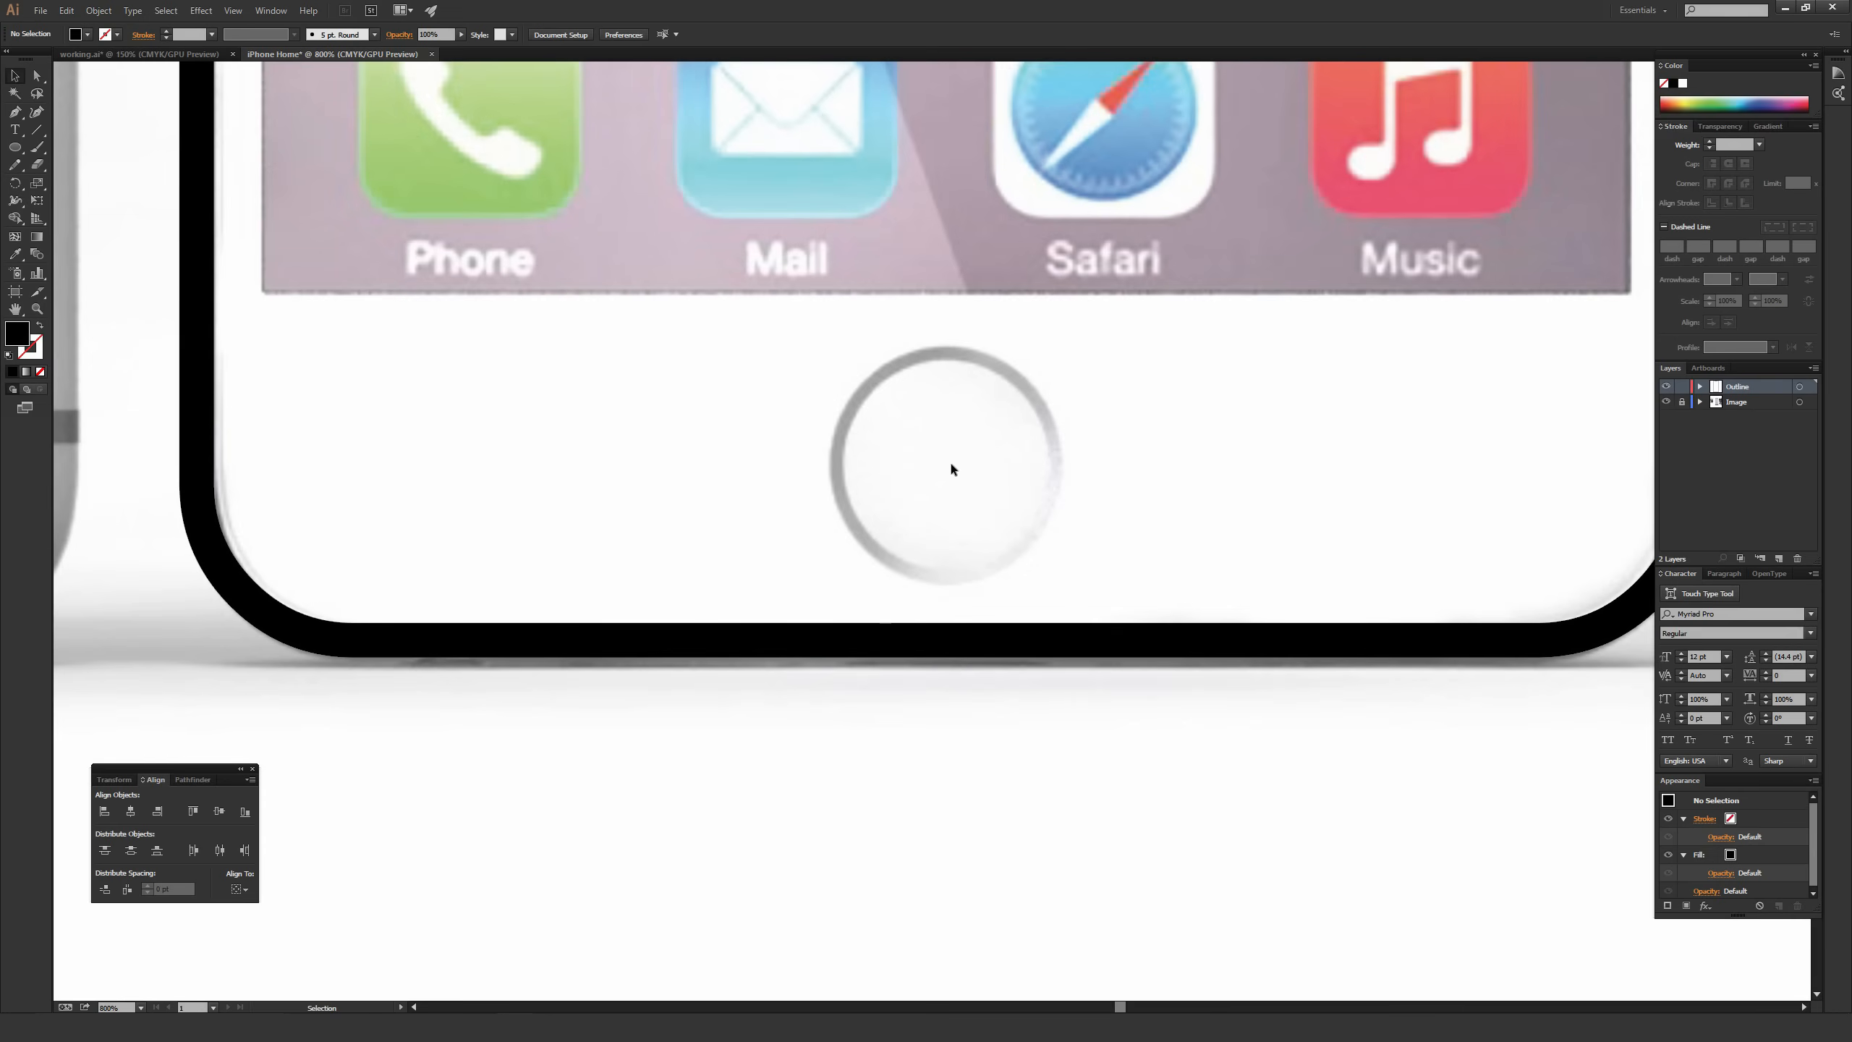
{"action": "key", "text": "l"}
{"action": "left_click_drag", "start_coordinate": [945, 465], "coordinate": [1058, 547]}
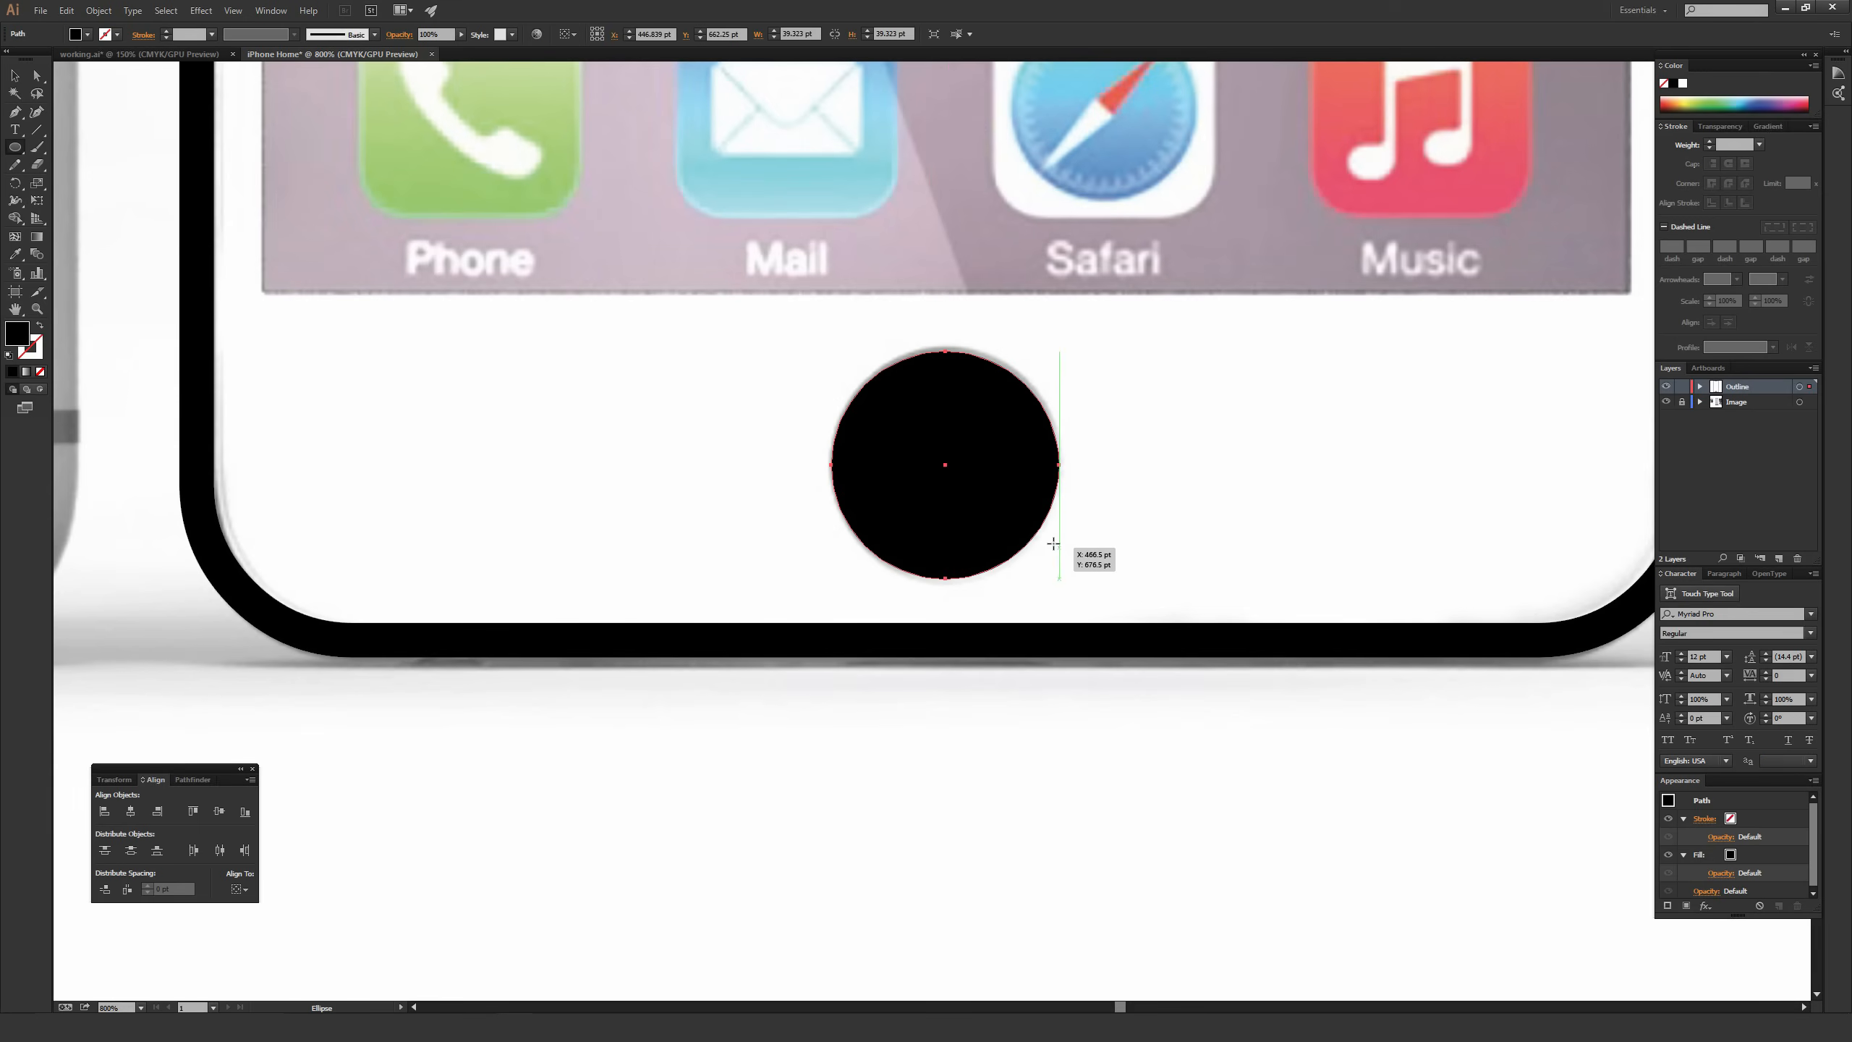
{"action": "key", "text": "v"}
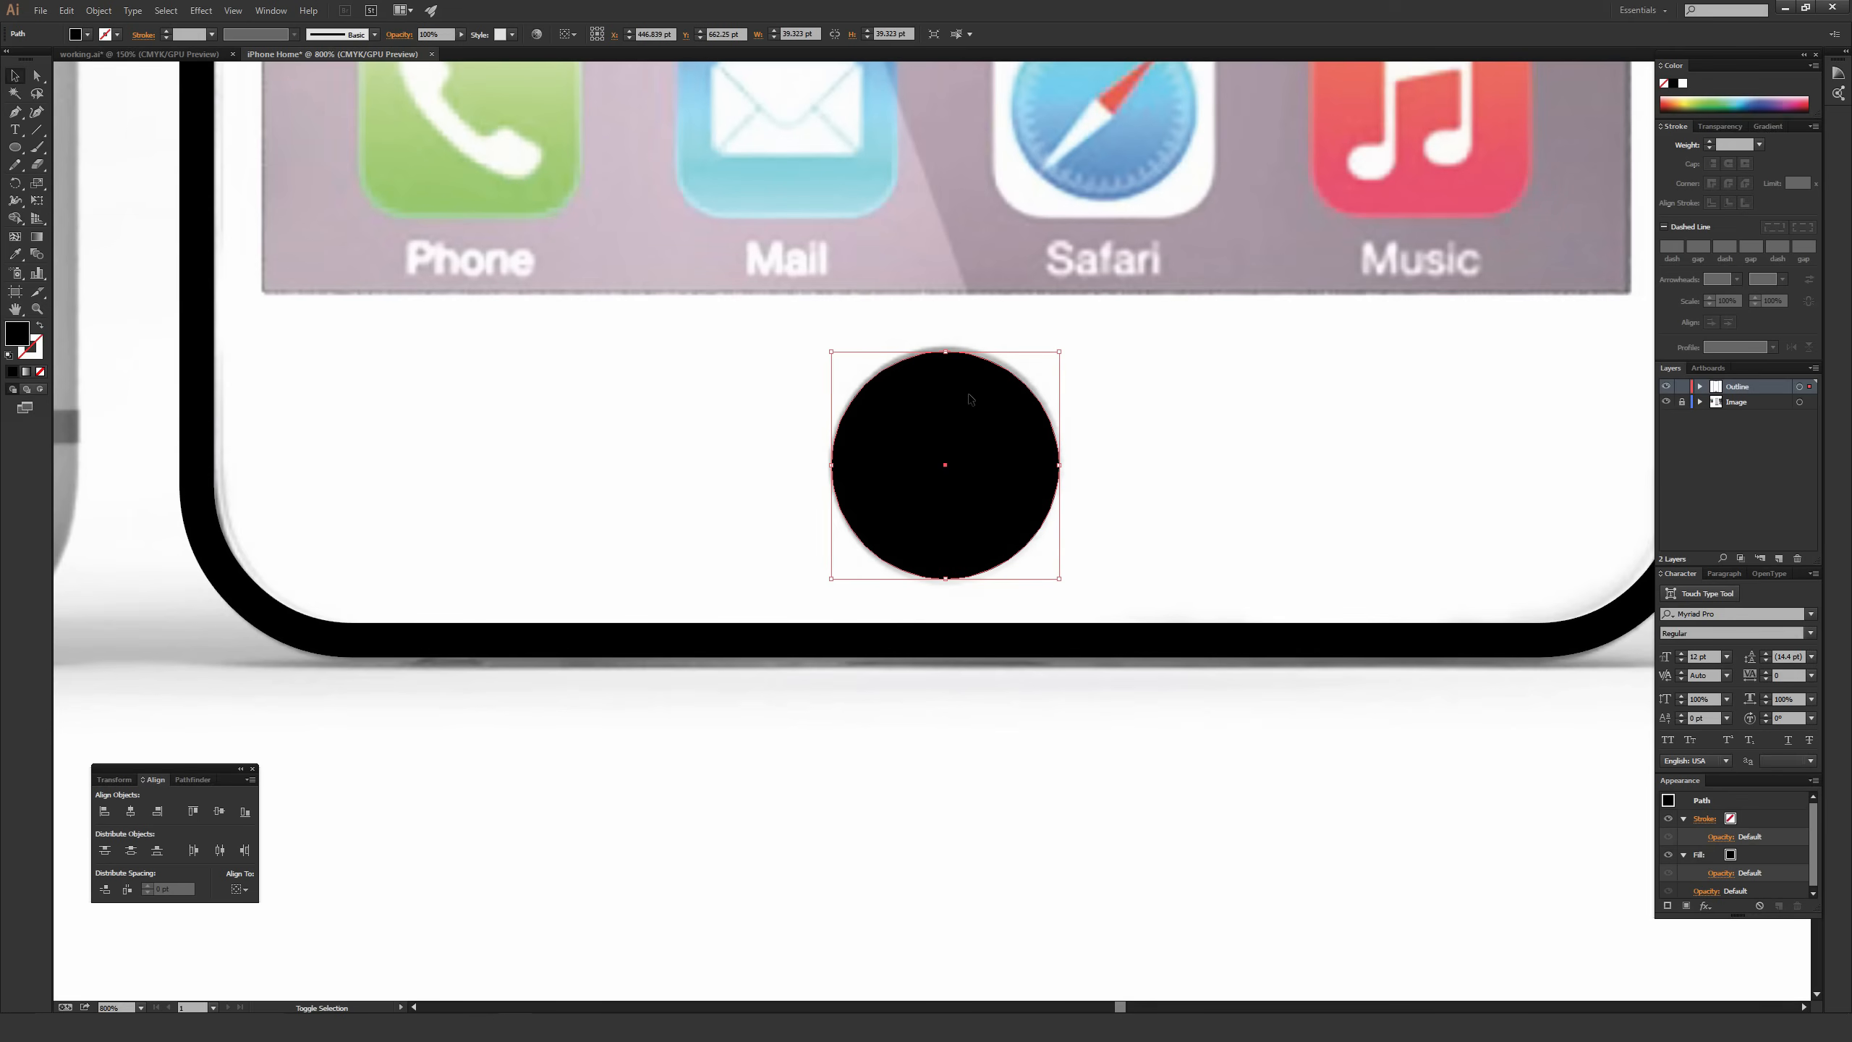
Swap the home button circle's fill and stroke so it has a 1 pt black outline and no fill.
{"action": "key", "text": "shift+x"}
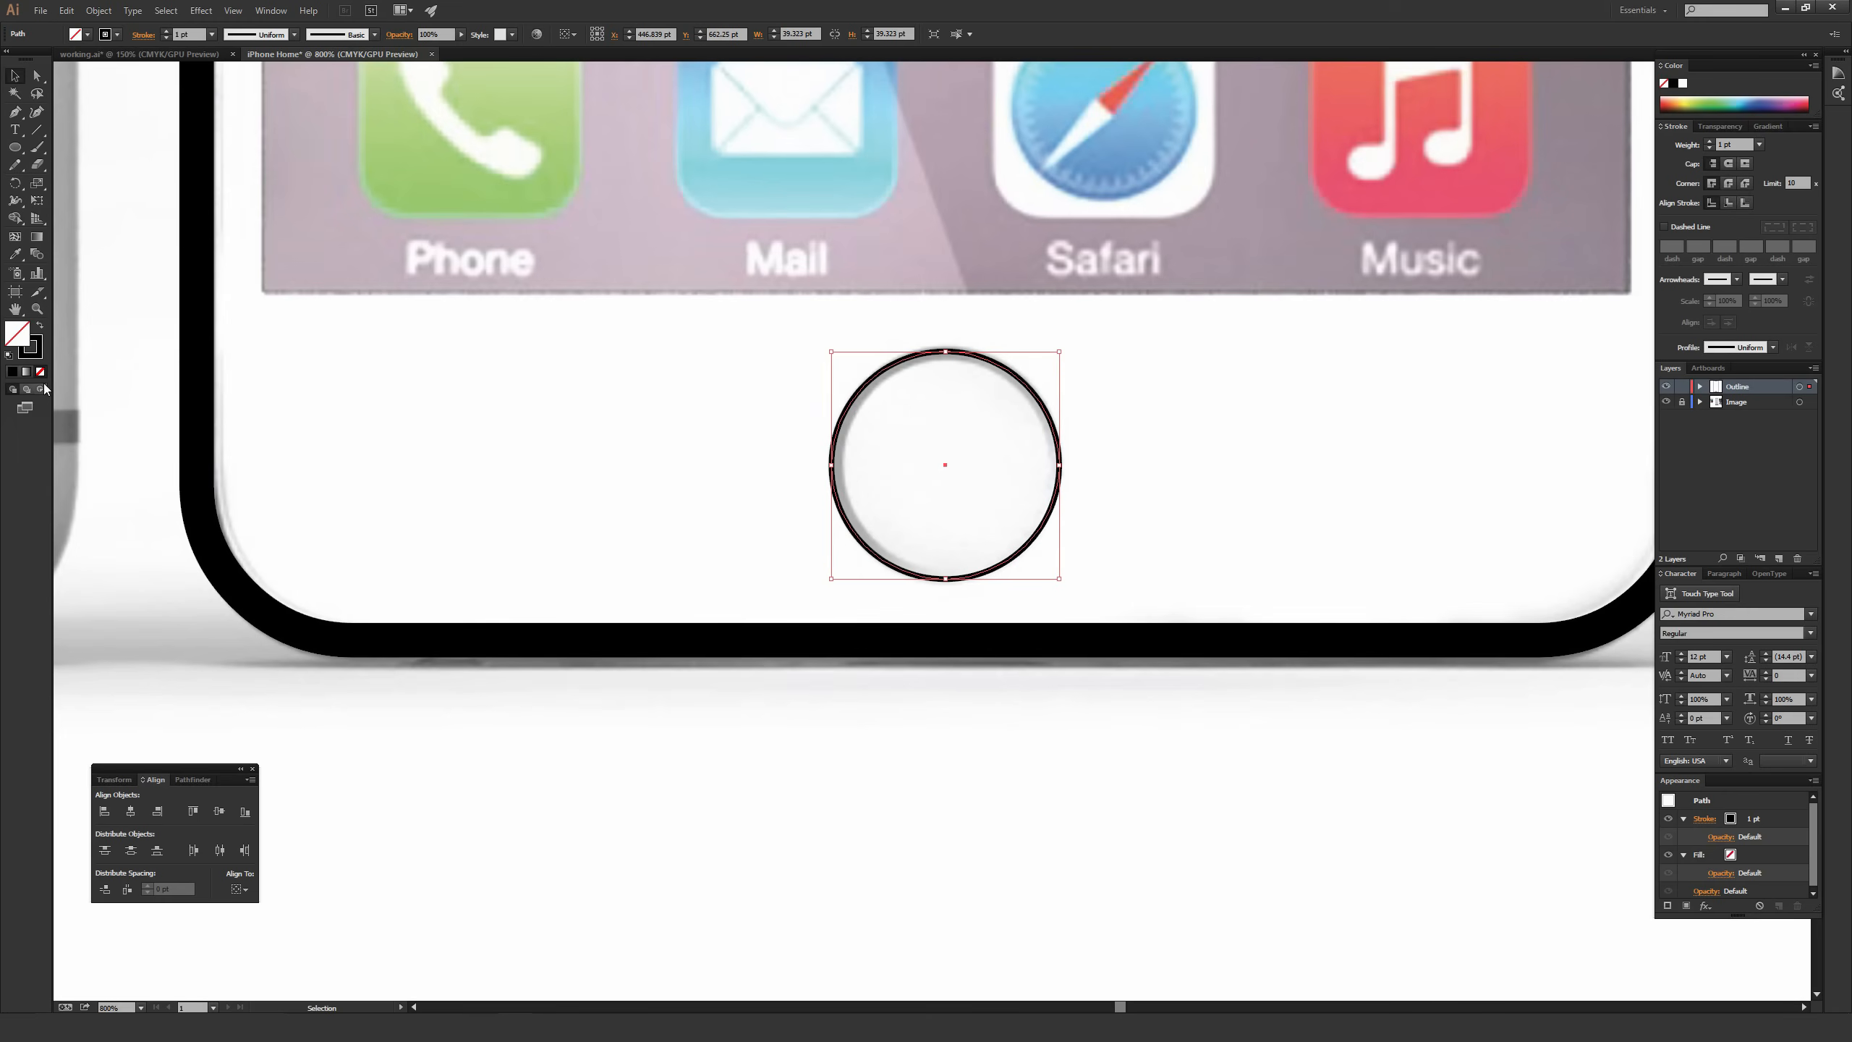
{"action": "double_click", "coordinate": [36, 354]}
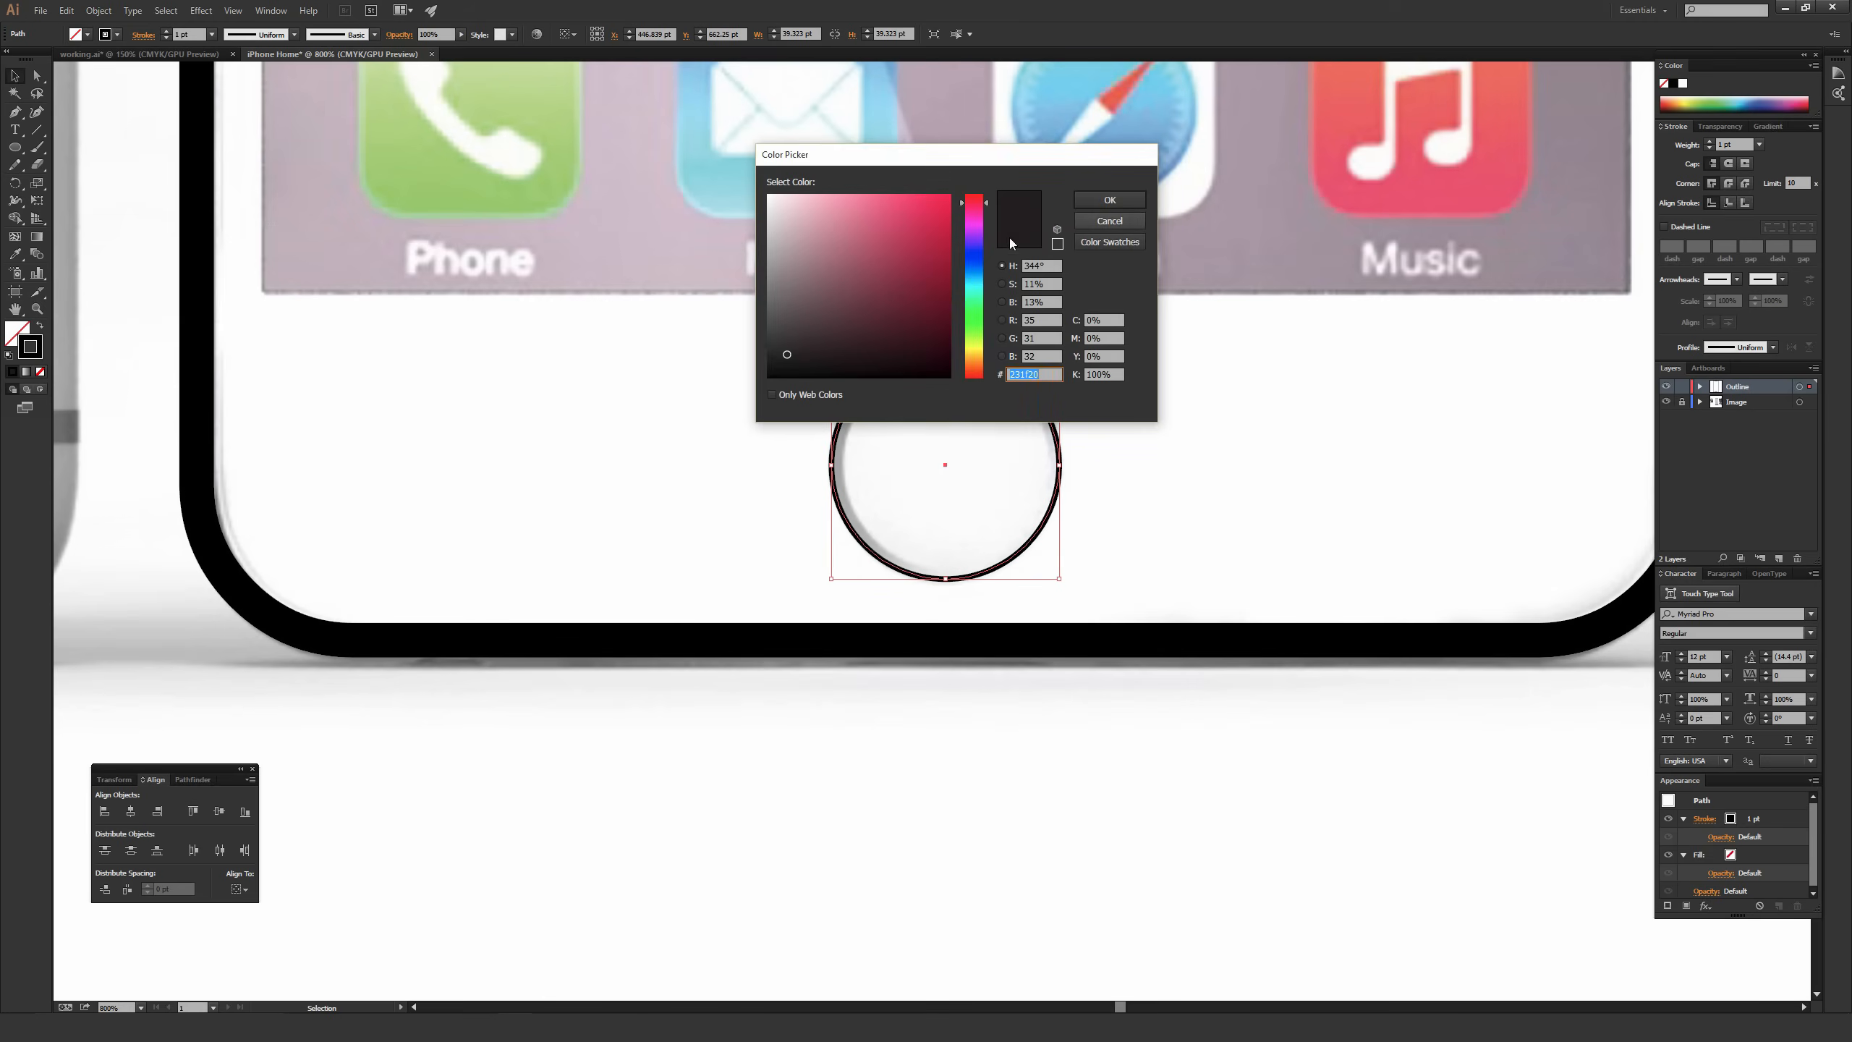
{"action": "left_click", "coordinate": [1113, 220]}
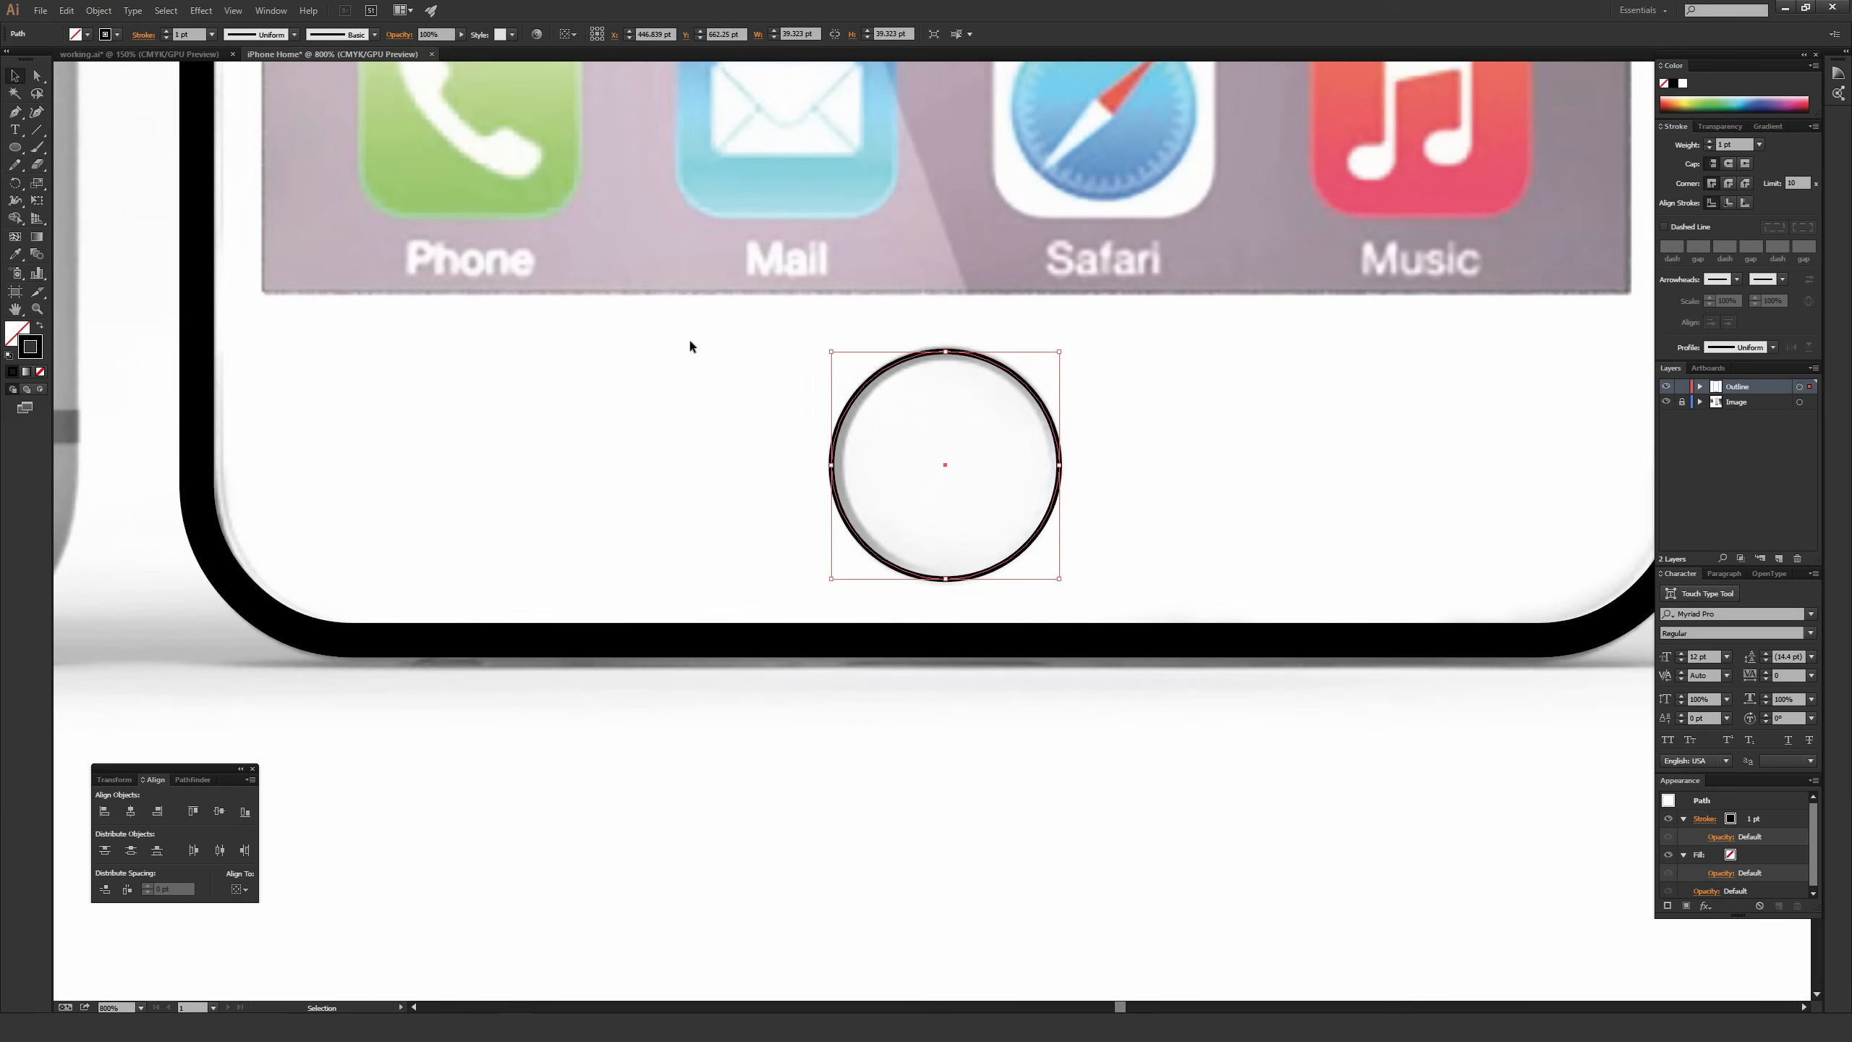
Shrink the home button circle to about 38.75 pt in diameter and reposition it over the button ring in the photo.
{"action": "left_click_drag", "start_coordinate": [831, 352], "coordinate": [836, 356]}
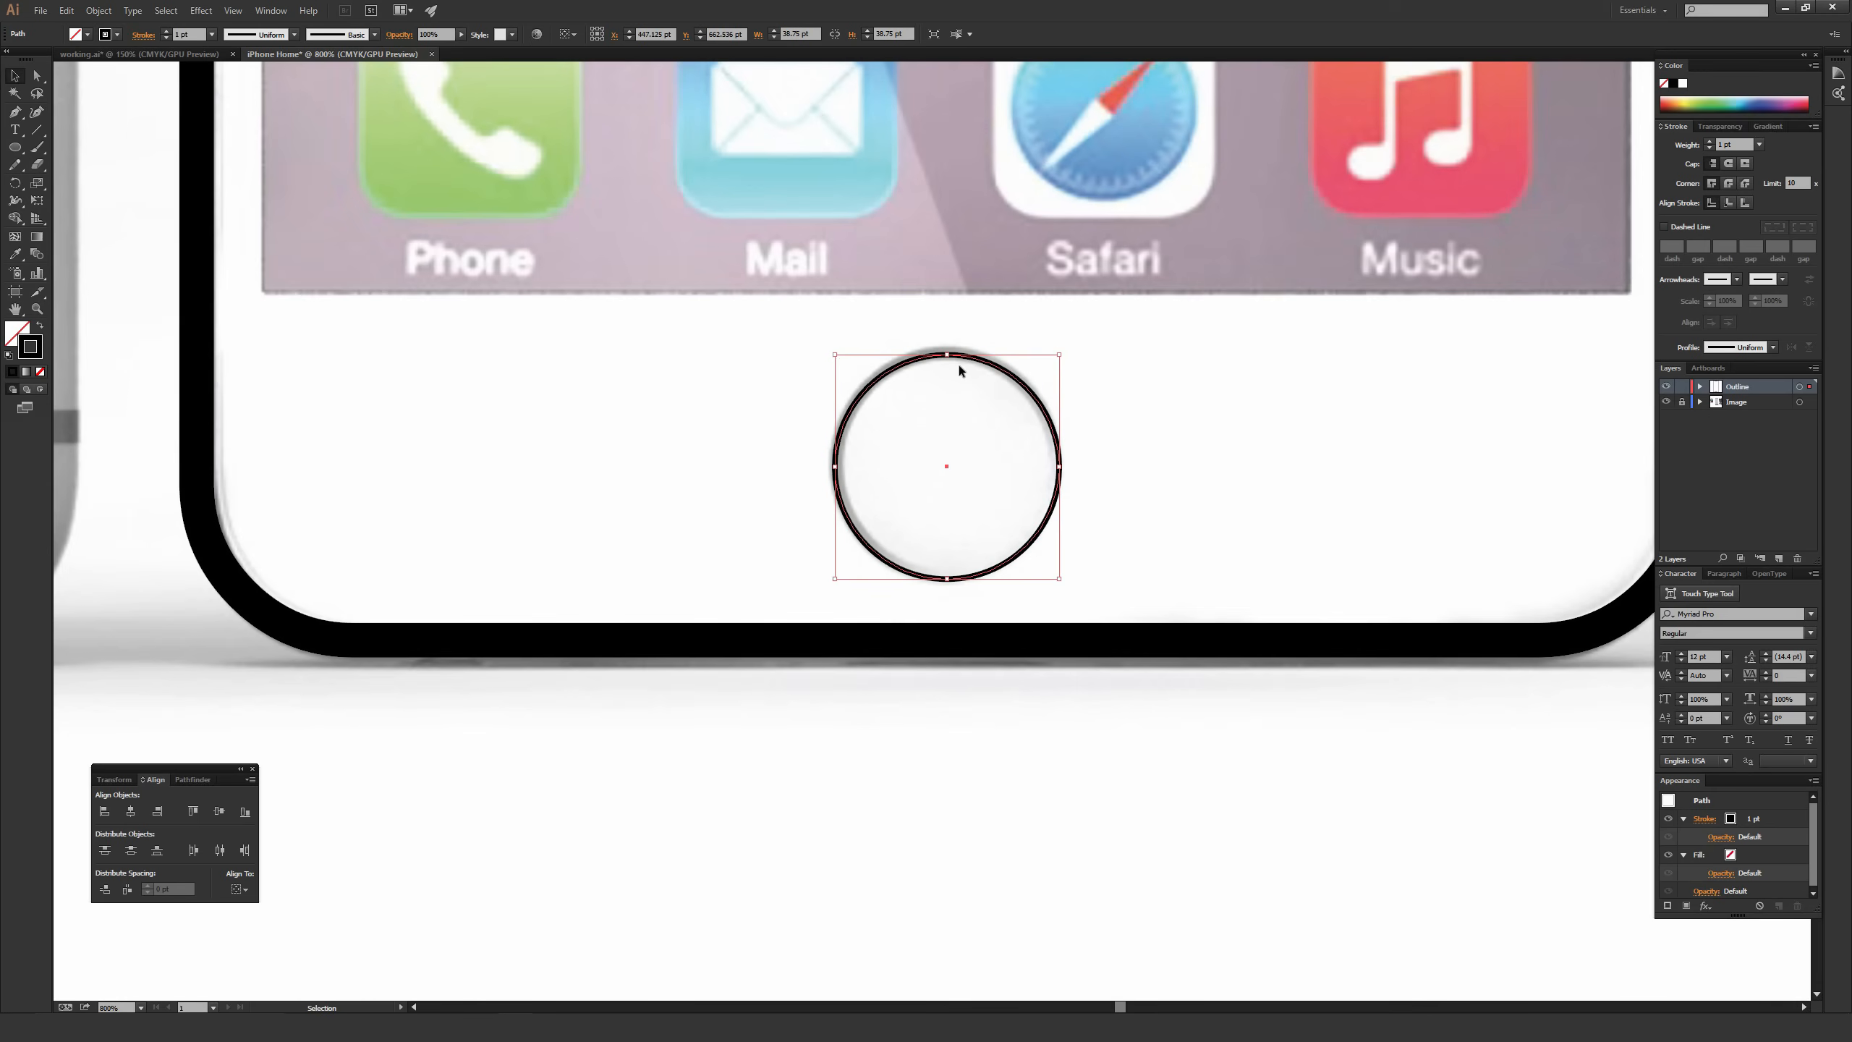
{"action": "key", "text": "Up"}
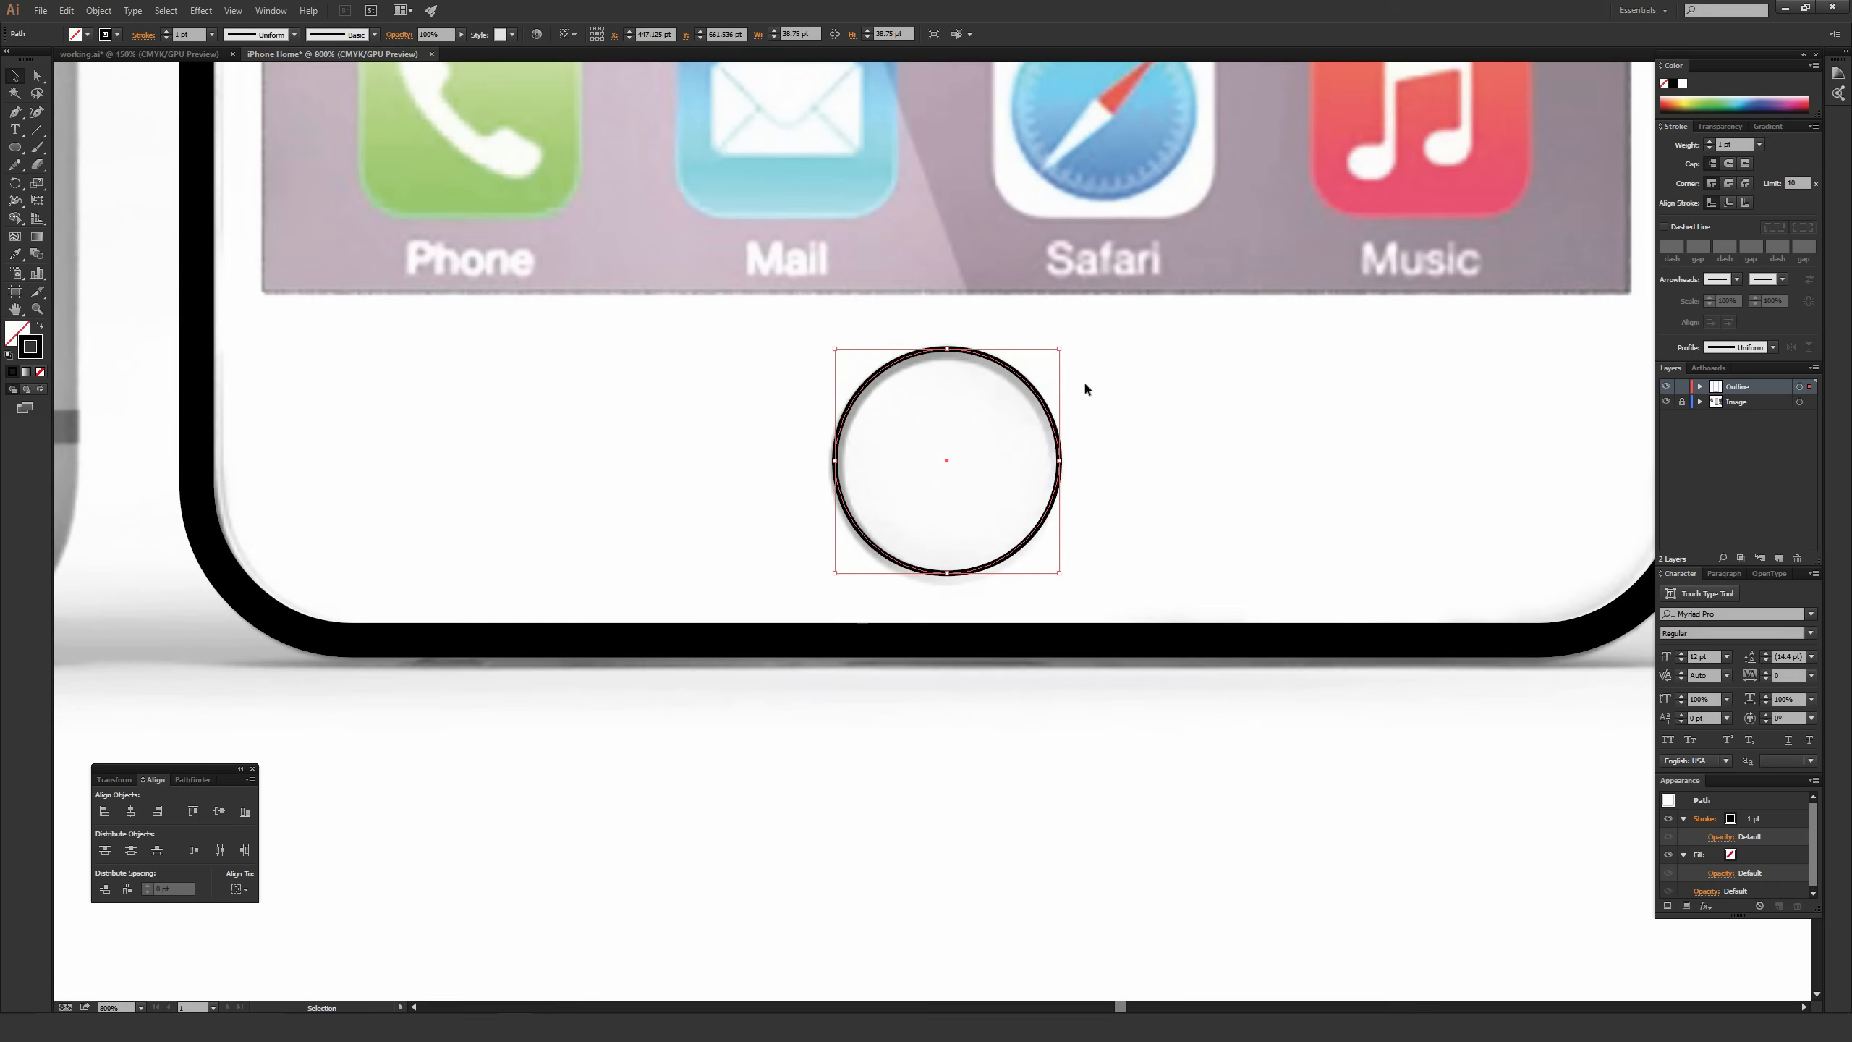
{"action": "key", "text": "Down"}
{"action": "key", "text": "Up"}
{"action": "key", "text": "Down"}
{"action": "key", "text": "a"}
{"action": "key", "text": "ctrl+equal"}
{"action": "key", "text": "ctrl+equal"}
{"action": "key", "text": "v"}
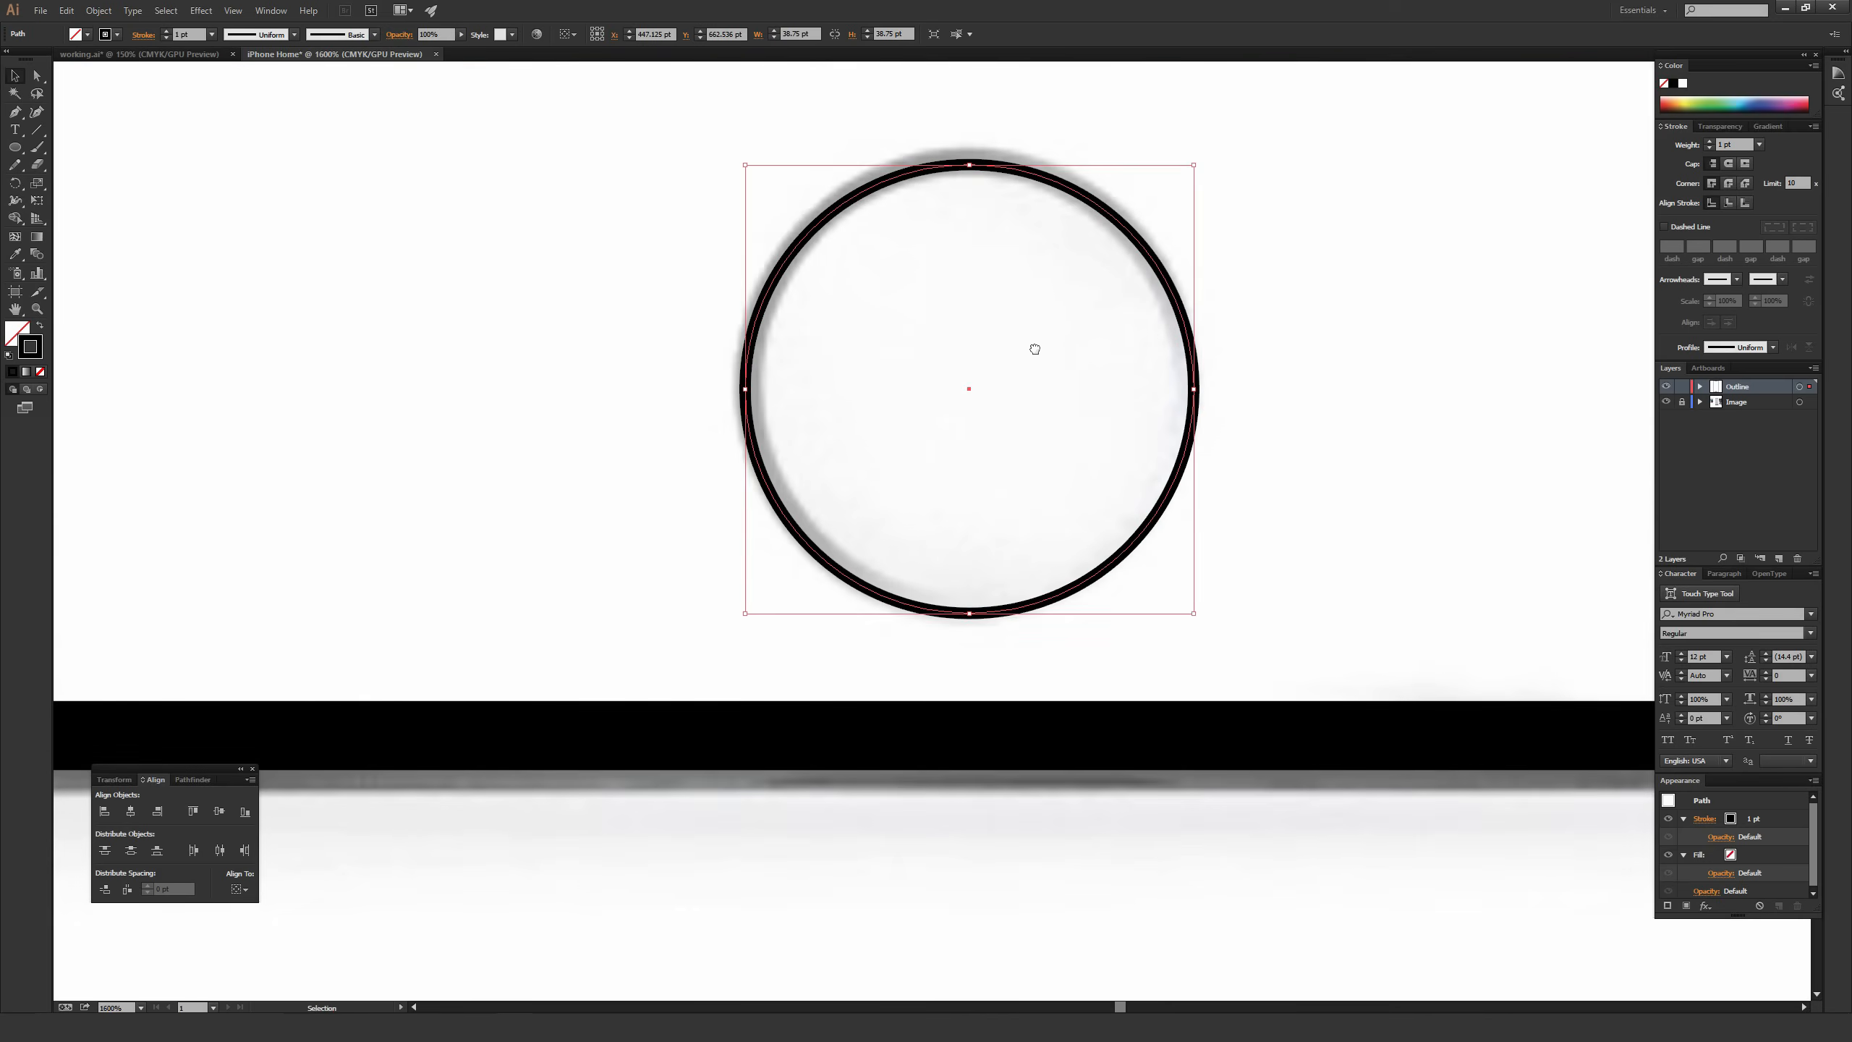
{"action": "scroll", "coordinate": [979, 358], "scroll_direction": "up", "scroll_amount": 3}
{"action": "left_click_drag", "start_coordinate": [976, 352], "coordinate": [978, 345]}
{"action": "left_click", "coordinate": [995, 309]}
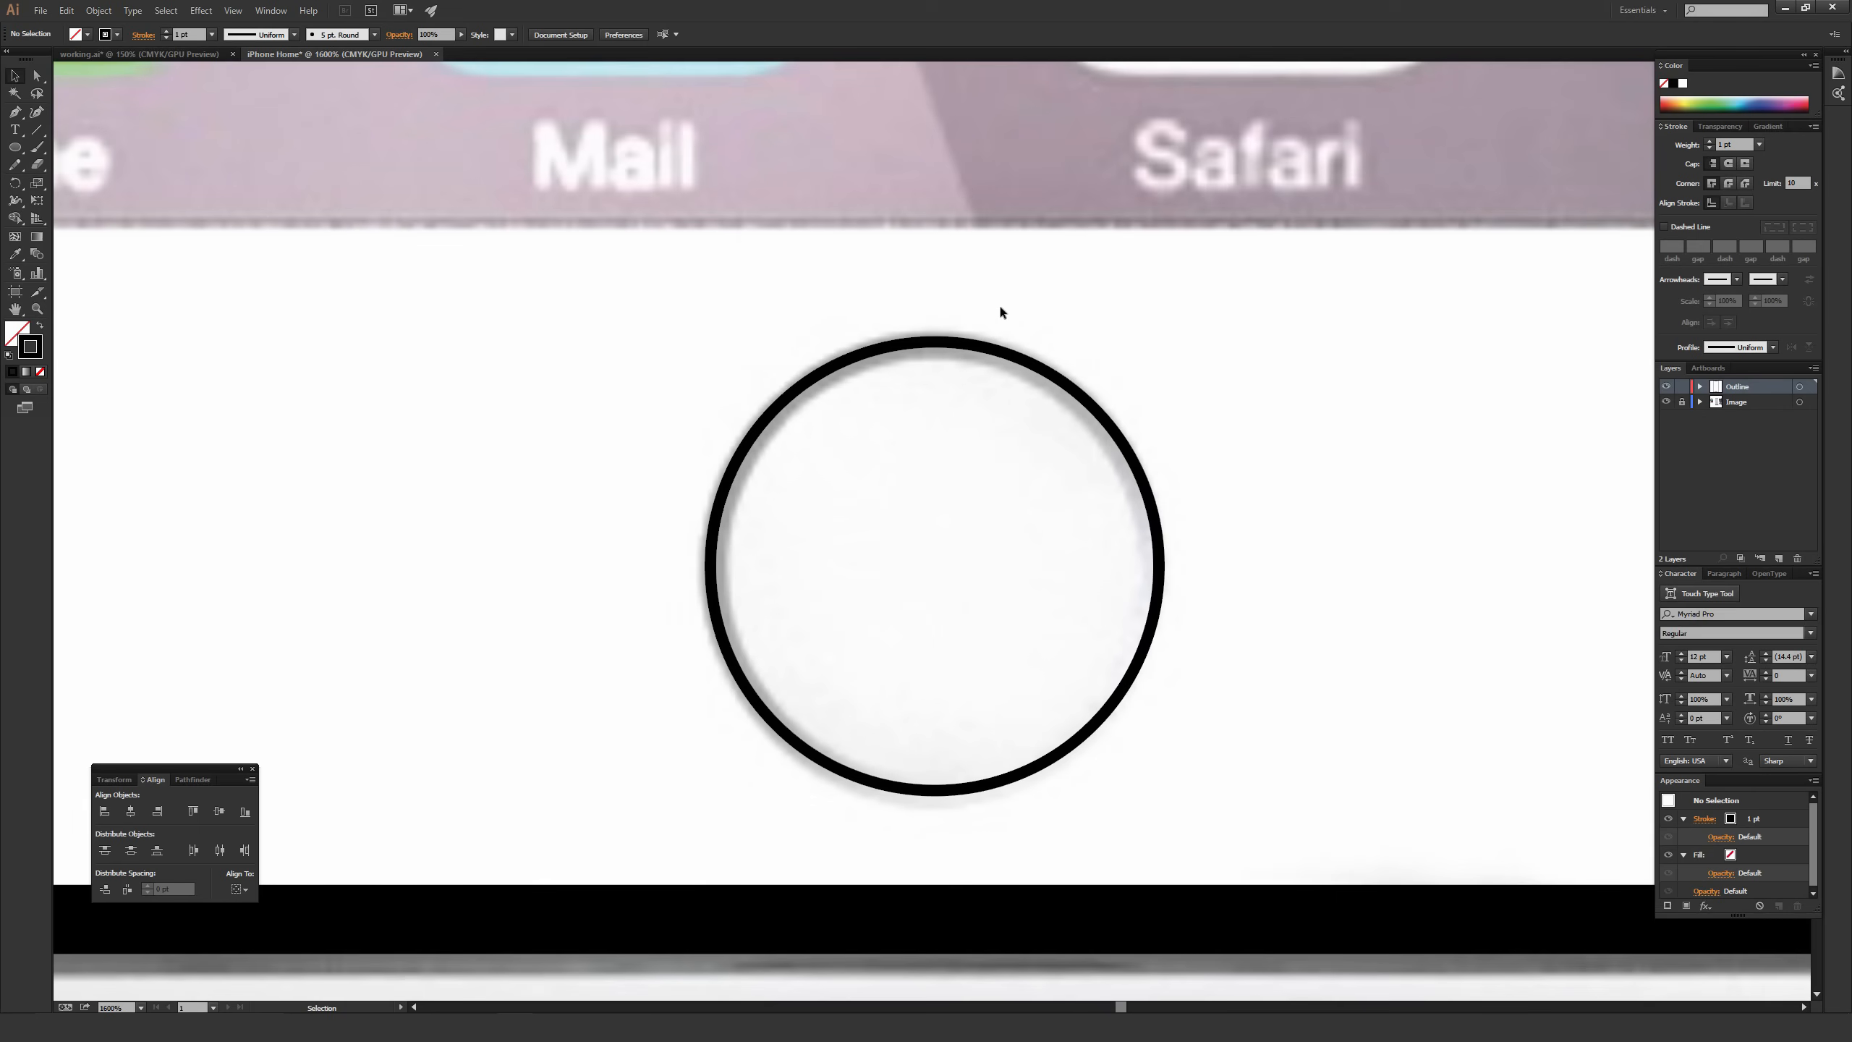
Set the home button circle's stroke weight to 2 pt.
{"action": "left_click_drag", "start_coordinate": [1154, 332], "coordinate": [724, 527]}
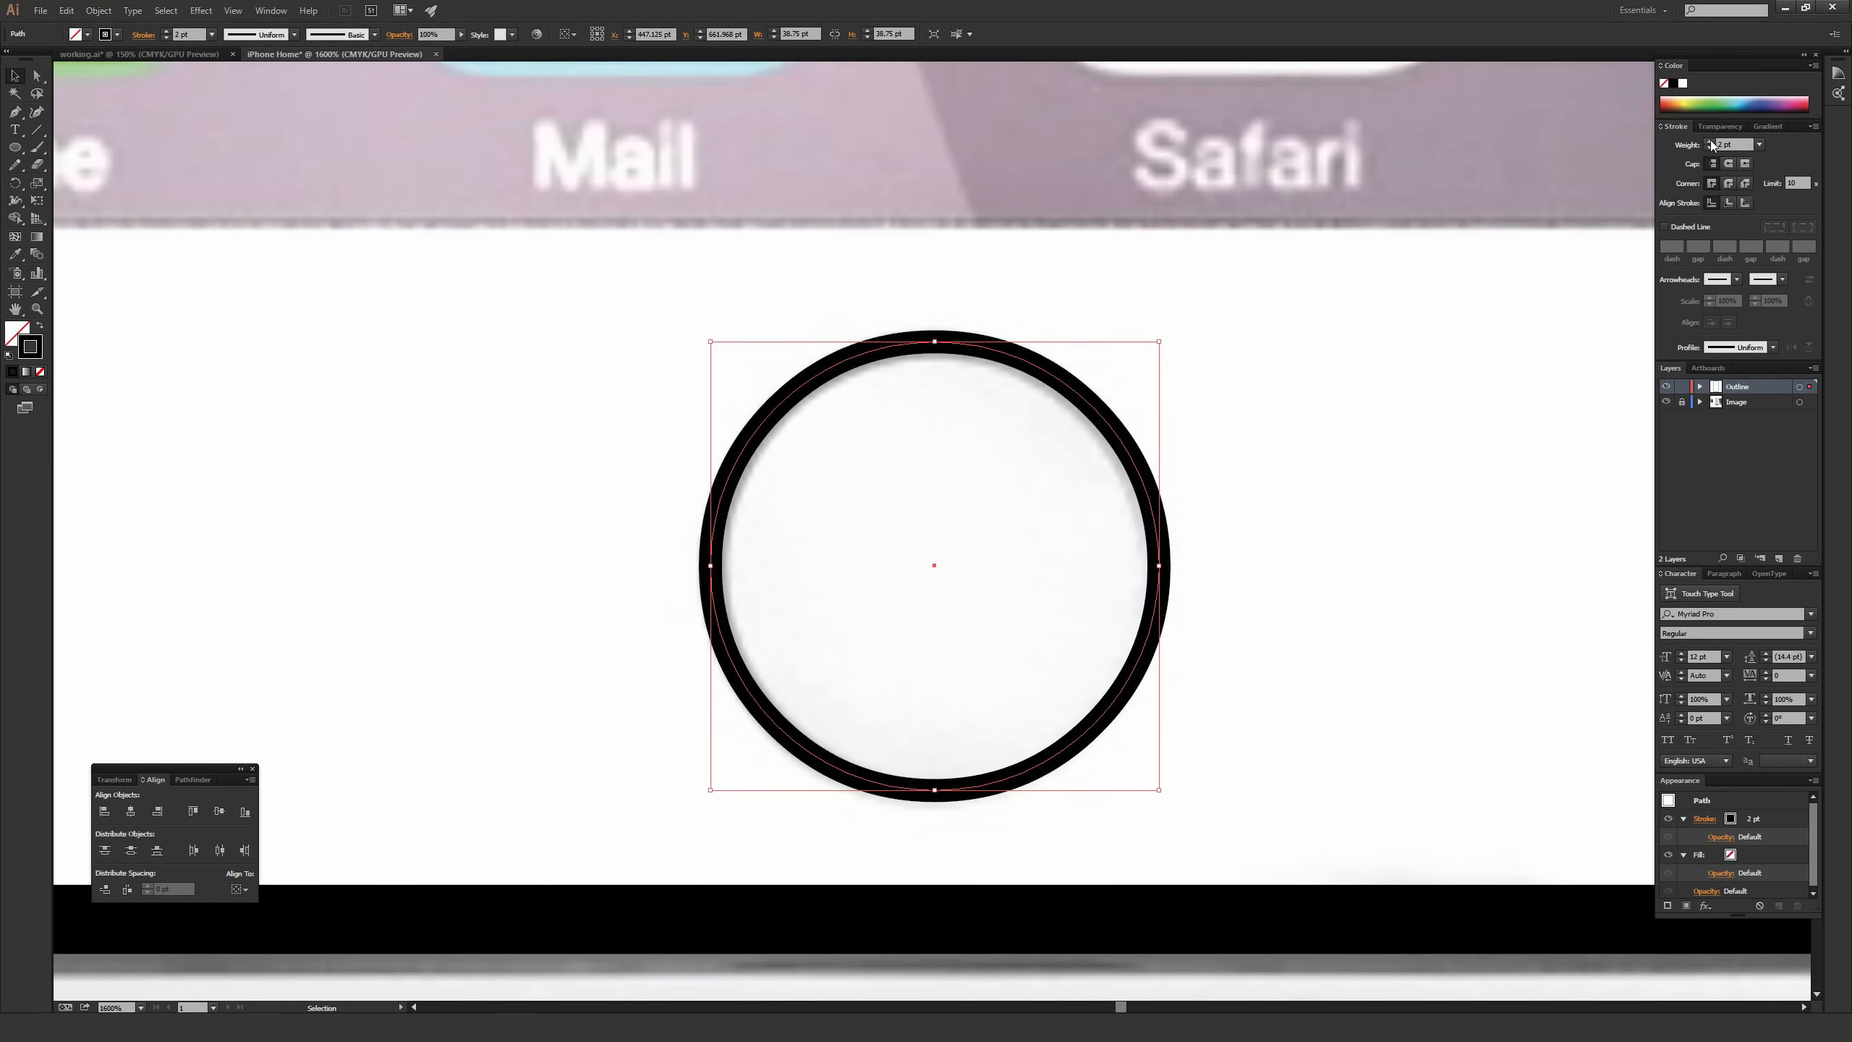
{"action": "left_click", "coordinate": [1409, 468]}
{"action": "key", "text": "ctrl+minus"}
{"action": "key", "text": "ctrl+minus"}
{"action": "key", "text": "ctrl+minus"}
{"action": "key", "text": "ctrl+minus"}
{"action": "key", "text": "ctrl+minus"}
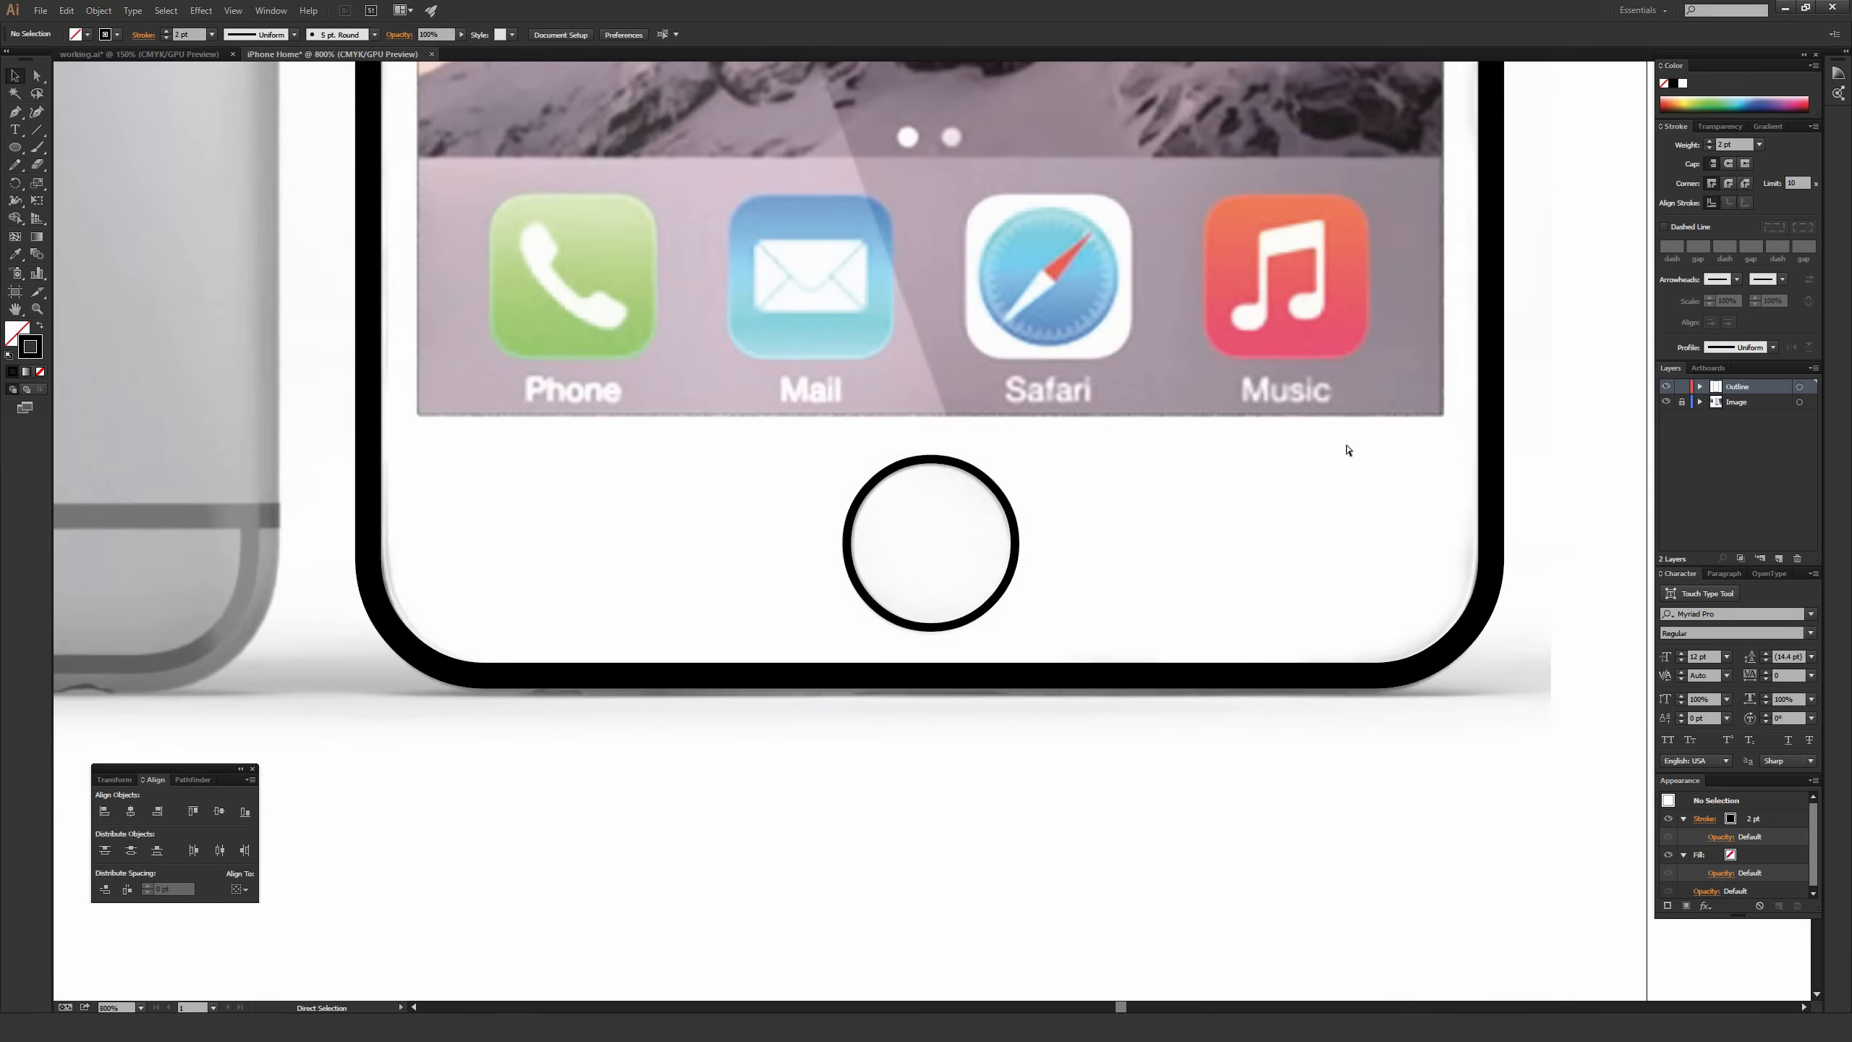
Increase the home button circle's stroke weight to 3 pt.
{"action": "key", "text": "v"}
{"action": "left_click", "coordinate": [957, 537]}
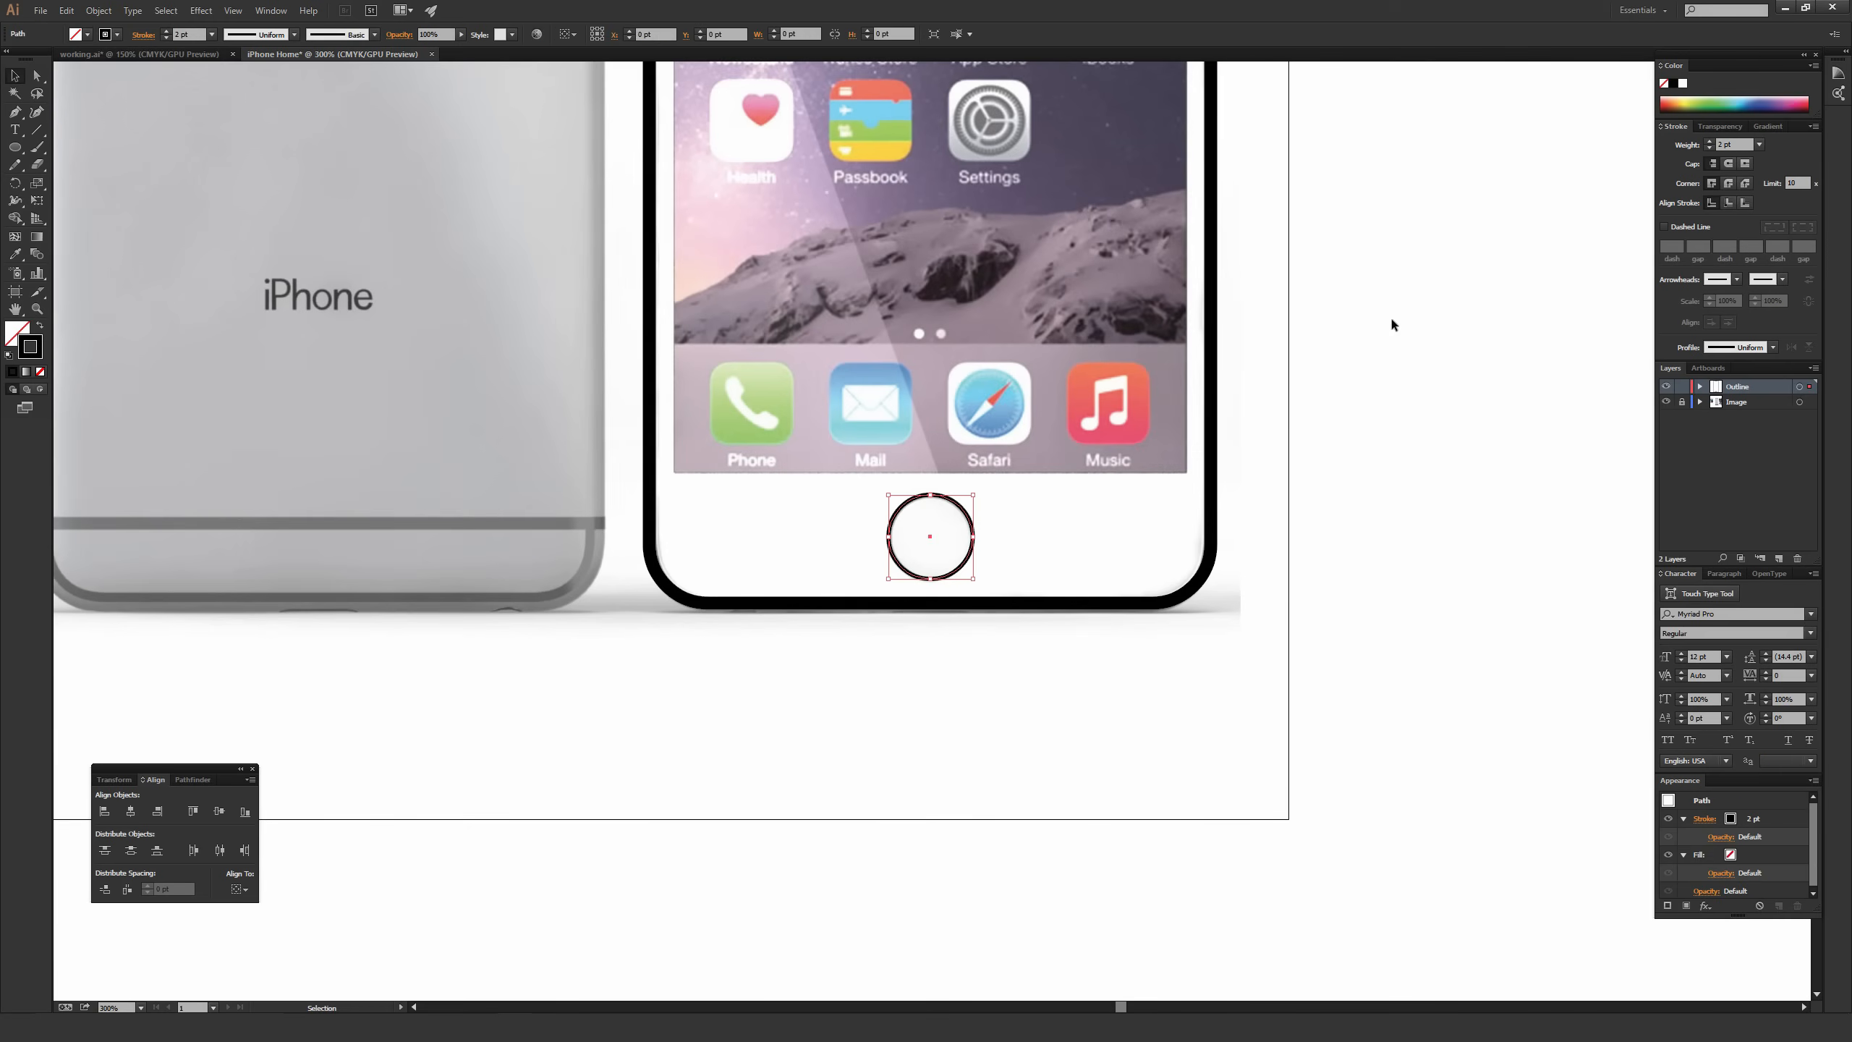
{"action": "left_click", "coordinate": [1708, 142]}
{"action": "left_click", "coordinate": [1436, 319]}
{"action": "key", "text": "ctrl+minus"}
{"action": "key", "text": "ctrl+minus"}
{"action": "key", "text": "ctrl+plus"}
{"action": "key", "text": "ctrl+plus"}
{"action": "key", "text": "ctrl+minus"}
{"action": "key", "text": "ctrl+minus"}
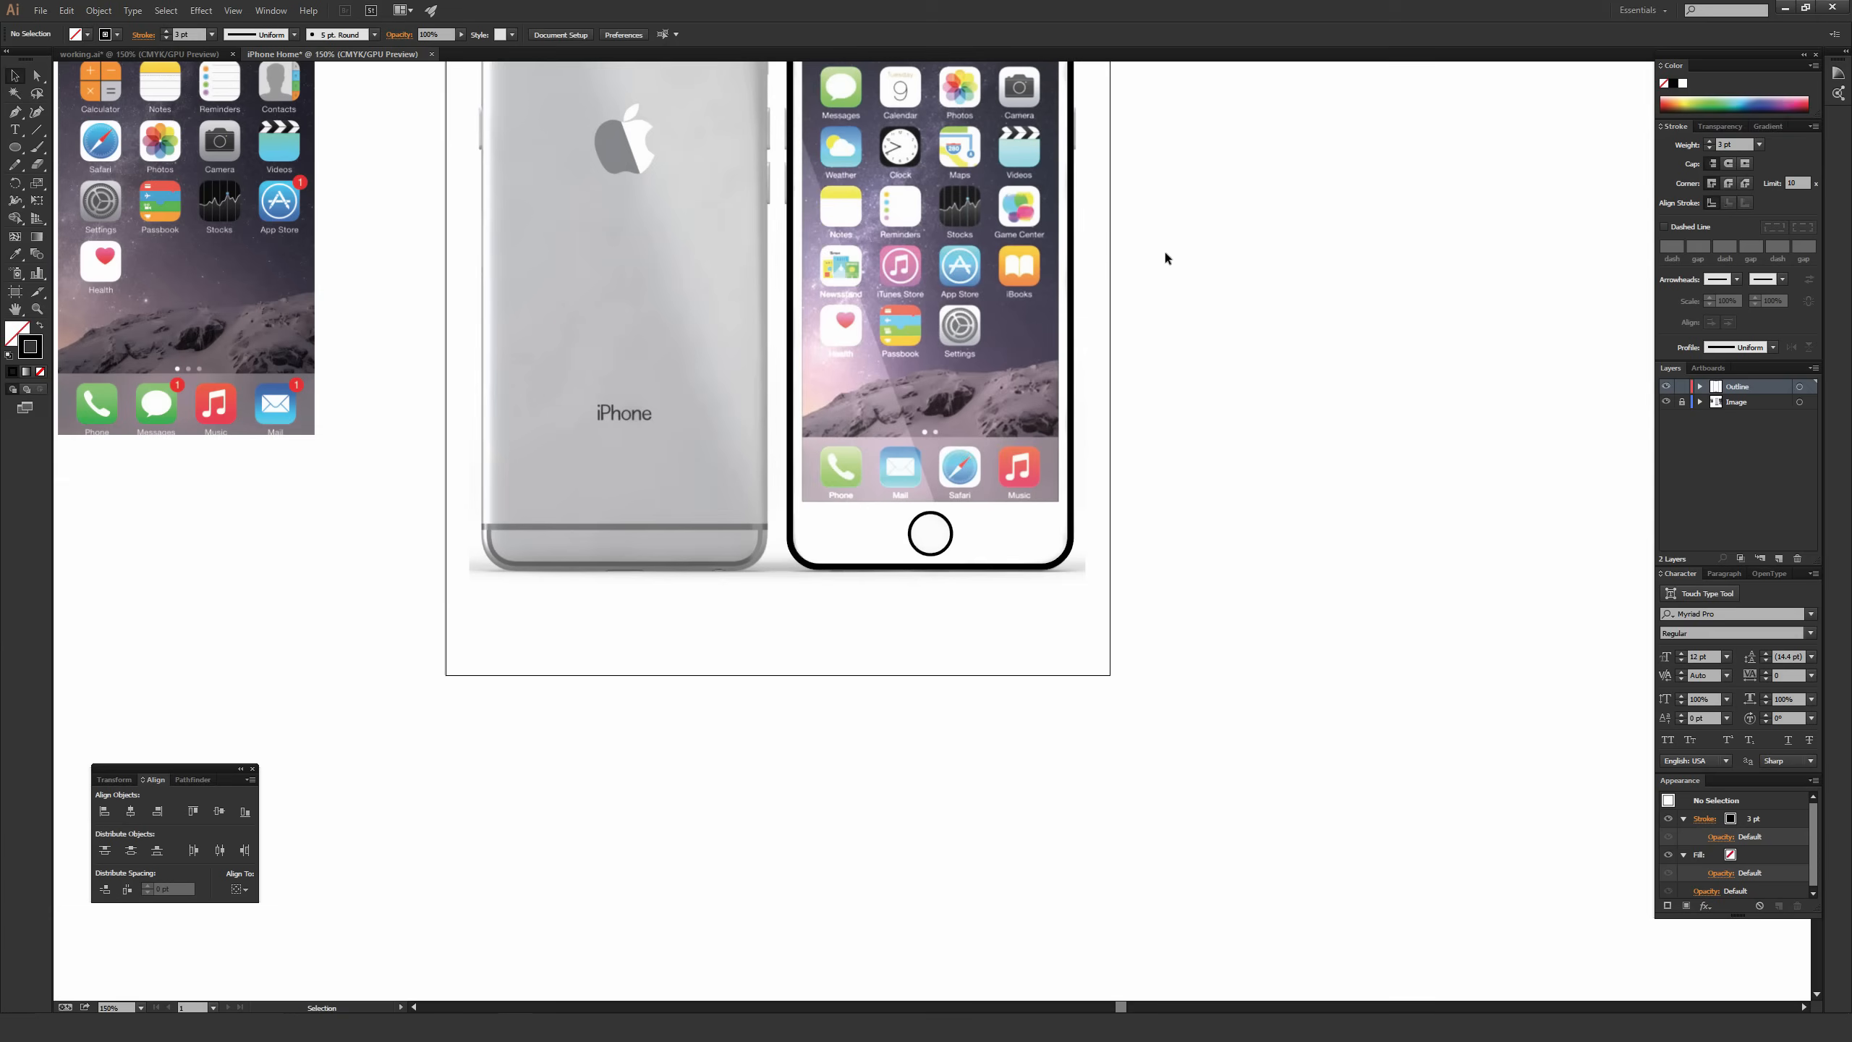
Align the body outline, sensor dot, earpiece and home button on their horizontal centers, using Align to Selection.
{"action": "left_click_drag", "start_coordinate": [1165, 237], "coordinate": [1161, 485]}
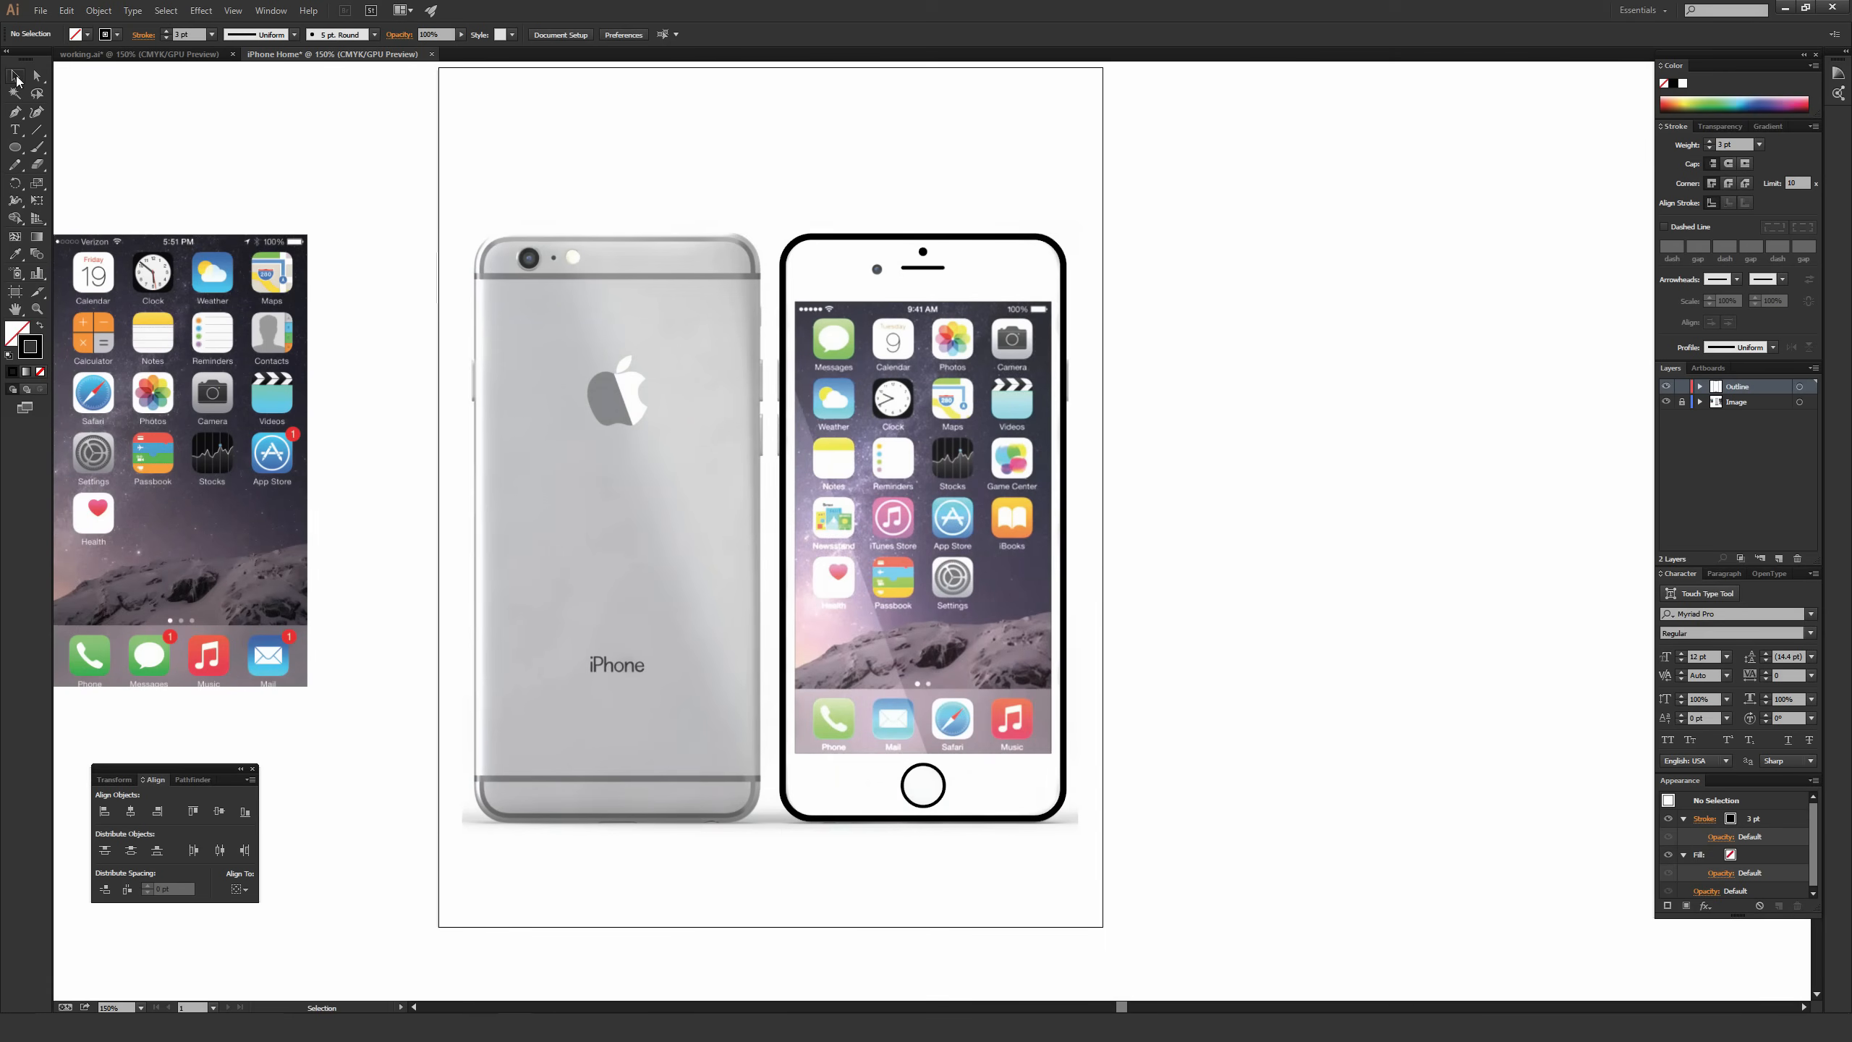
{"action": "left_click_drag", "start_coordinate": [631, 142], "coordinate": [1233, 904]}
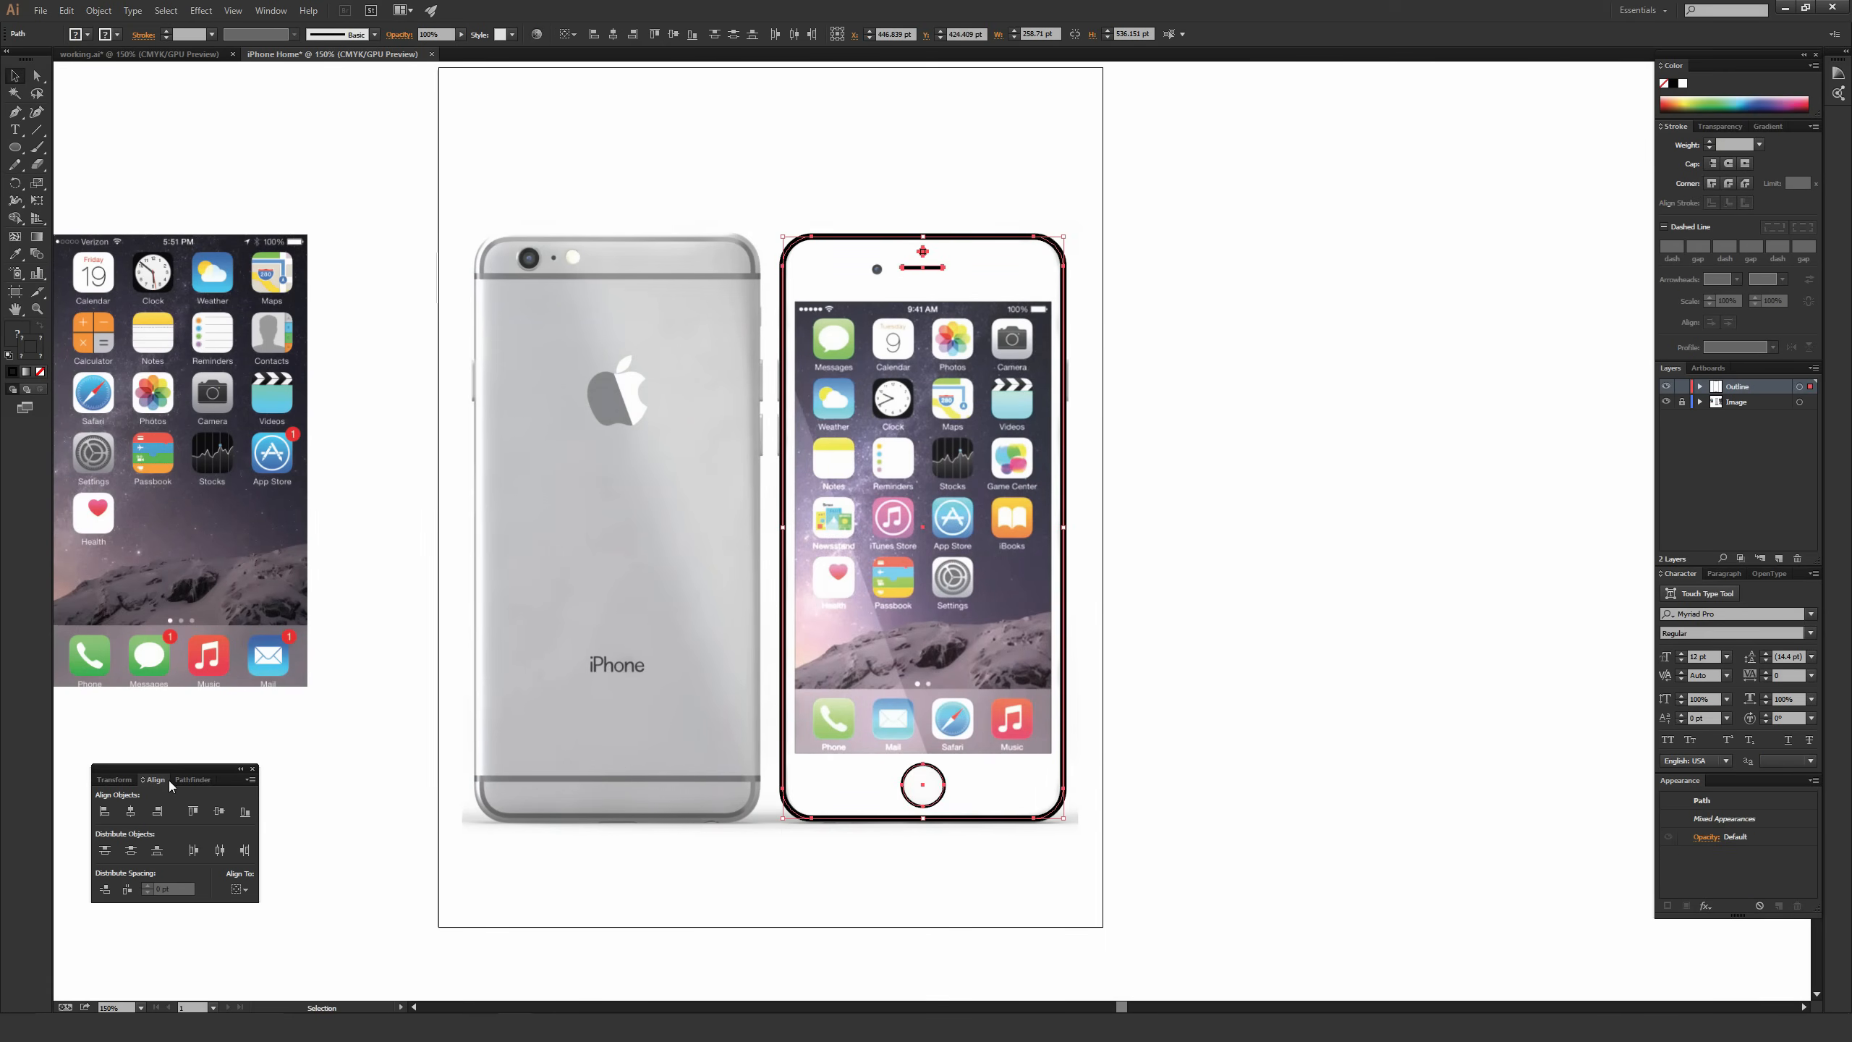
{"action": "left_click_drag", "start_coordinate": [173, 784], "coordinate": [1292, 268]}
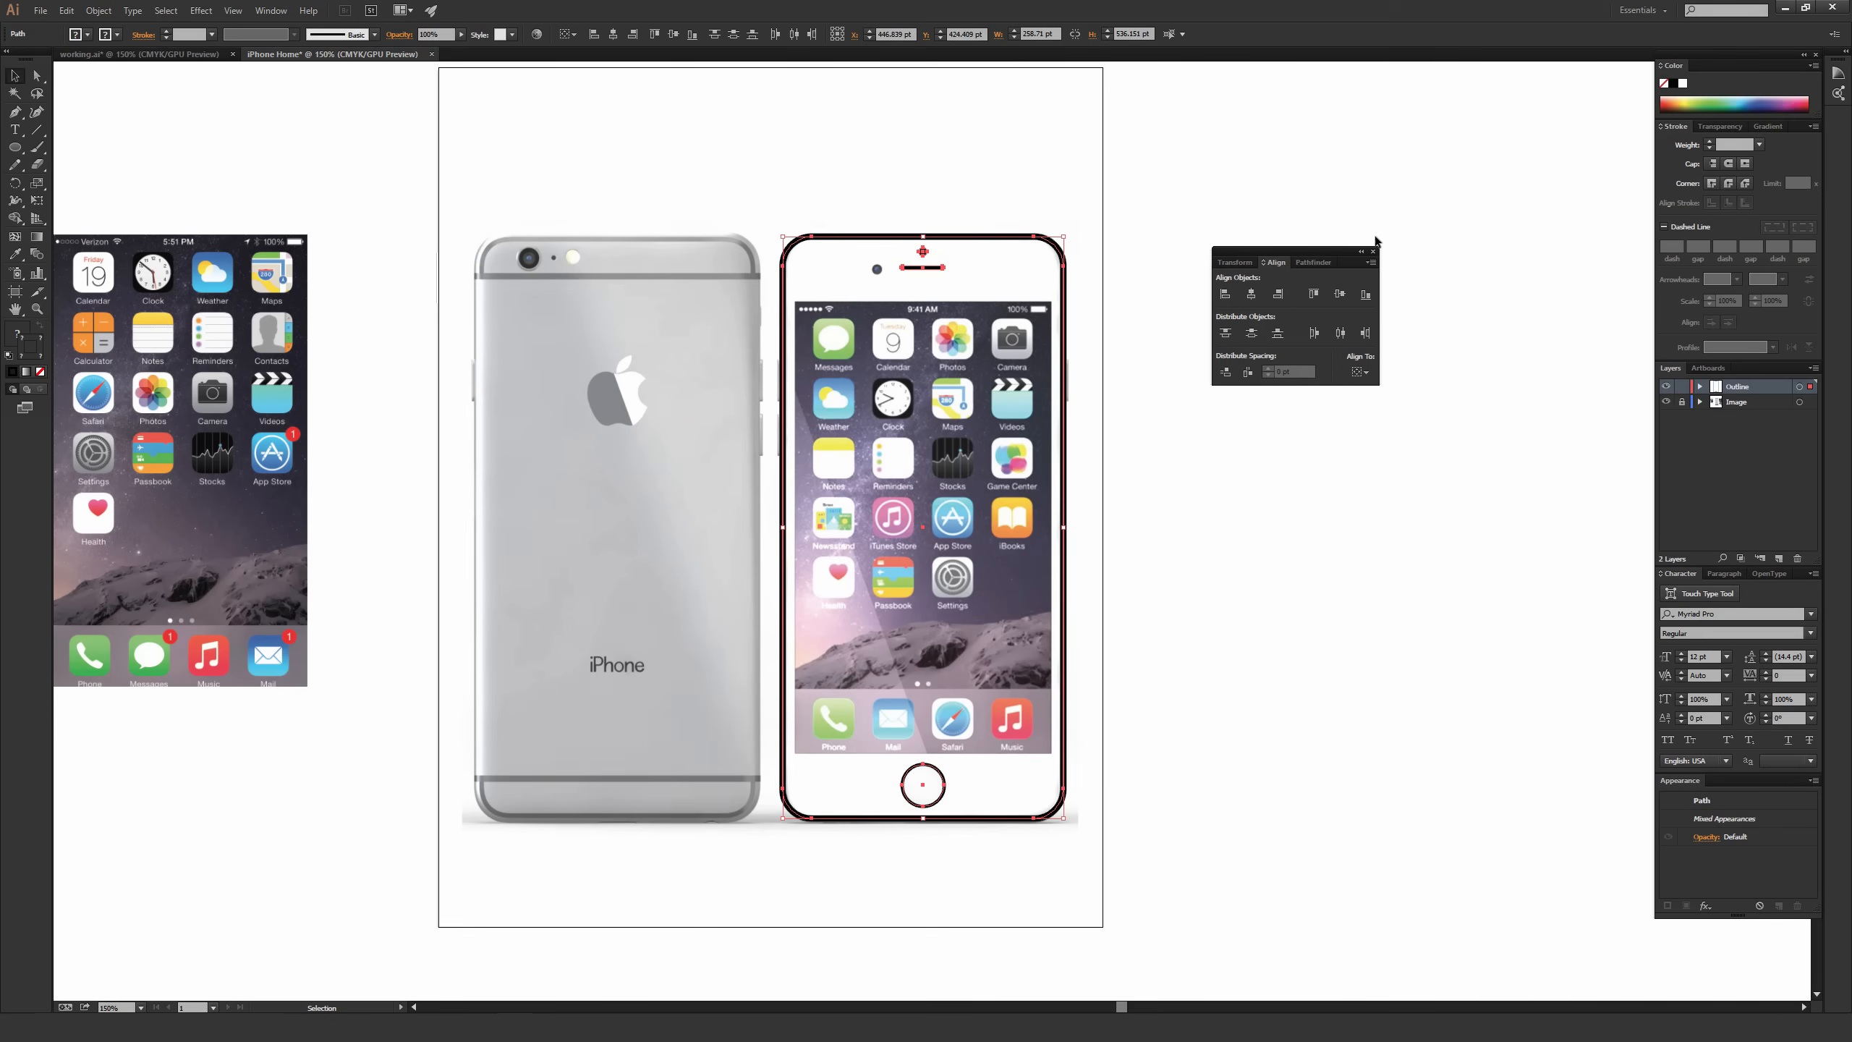
{"action": "left_click", "coordinate": [273, 11]}
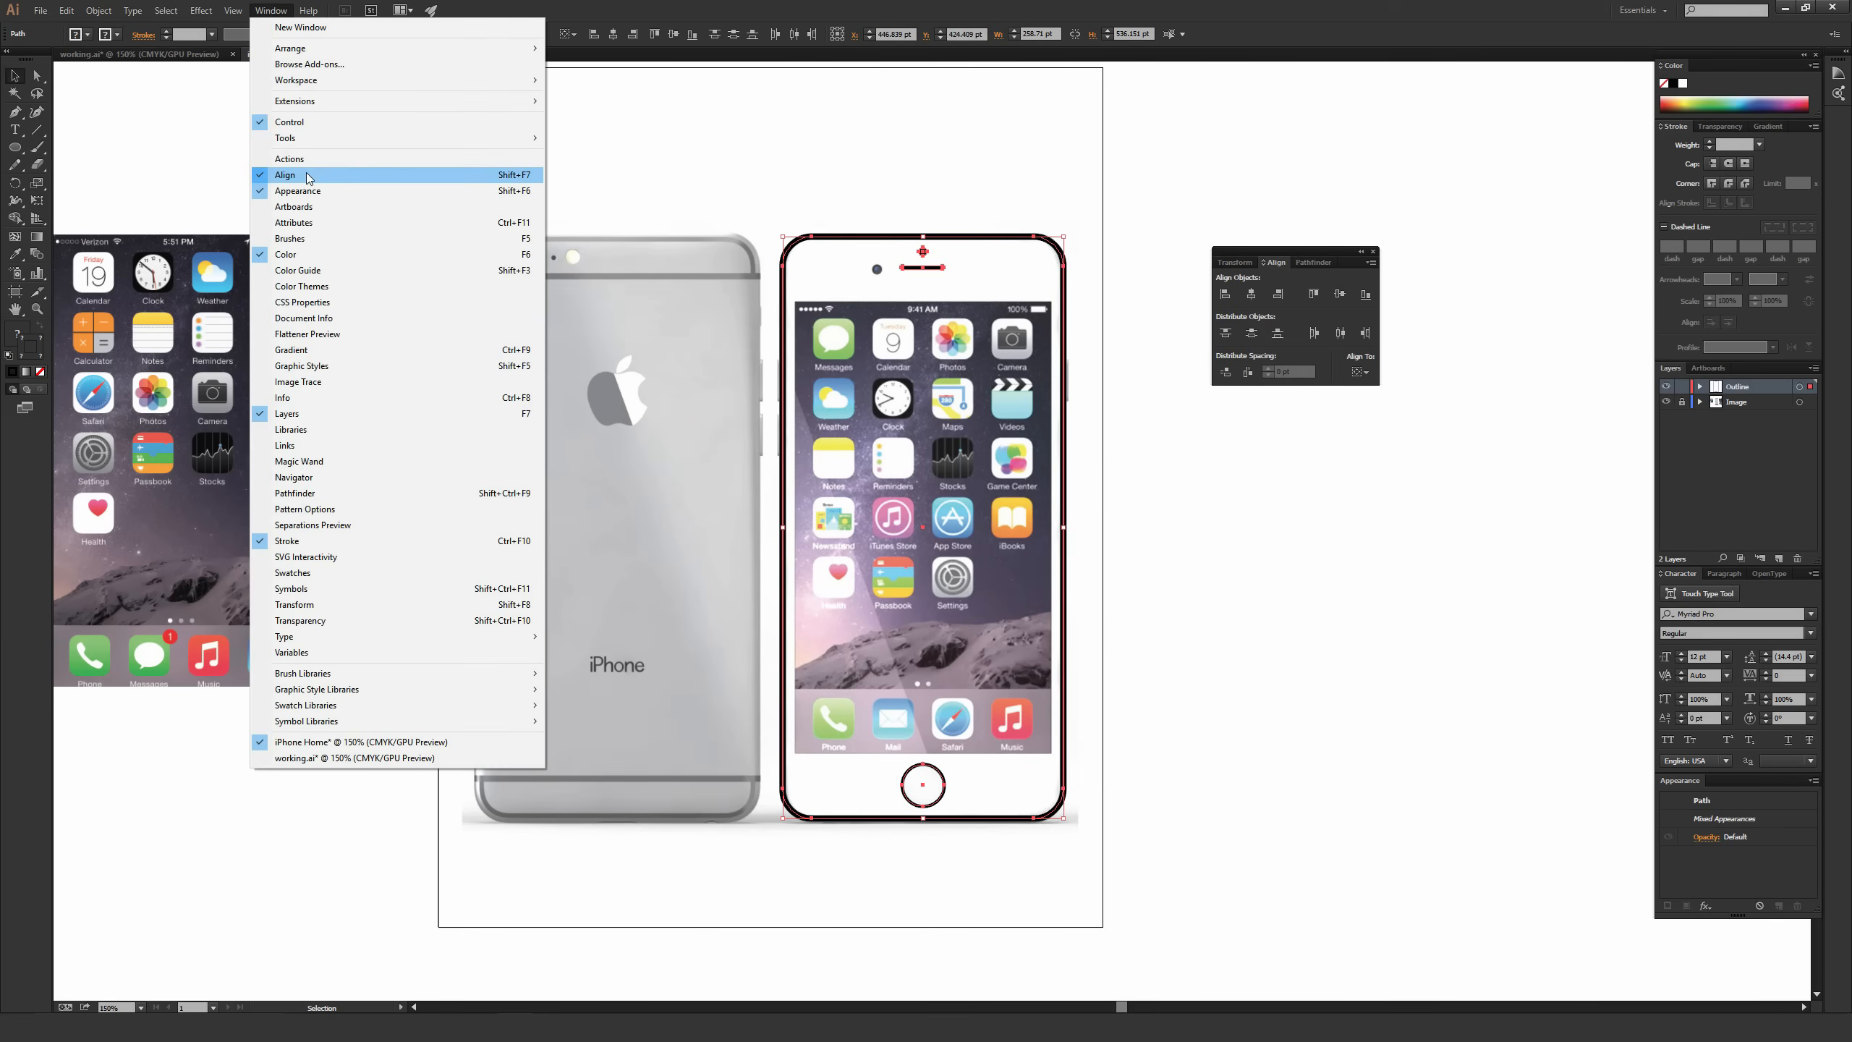
{"action": "left_click", "coordinate": [1273, 257]}
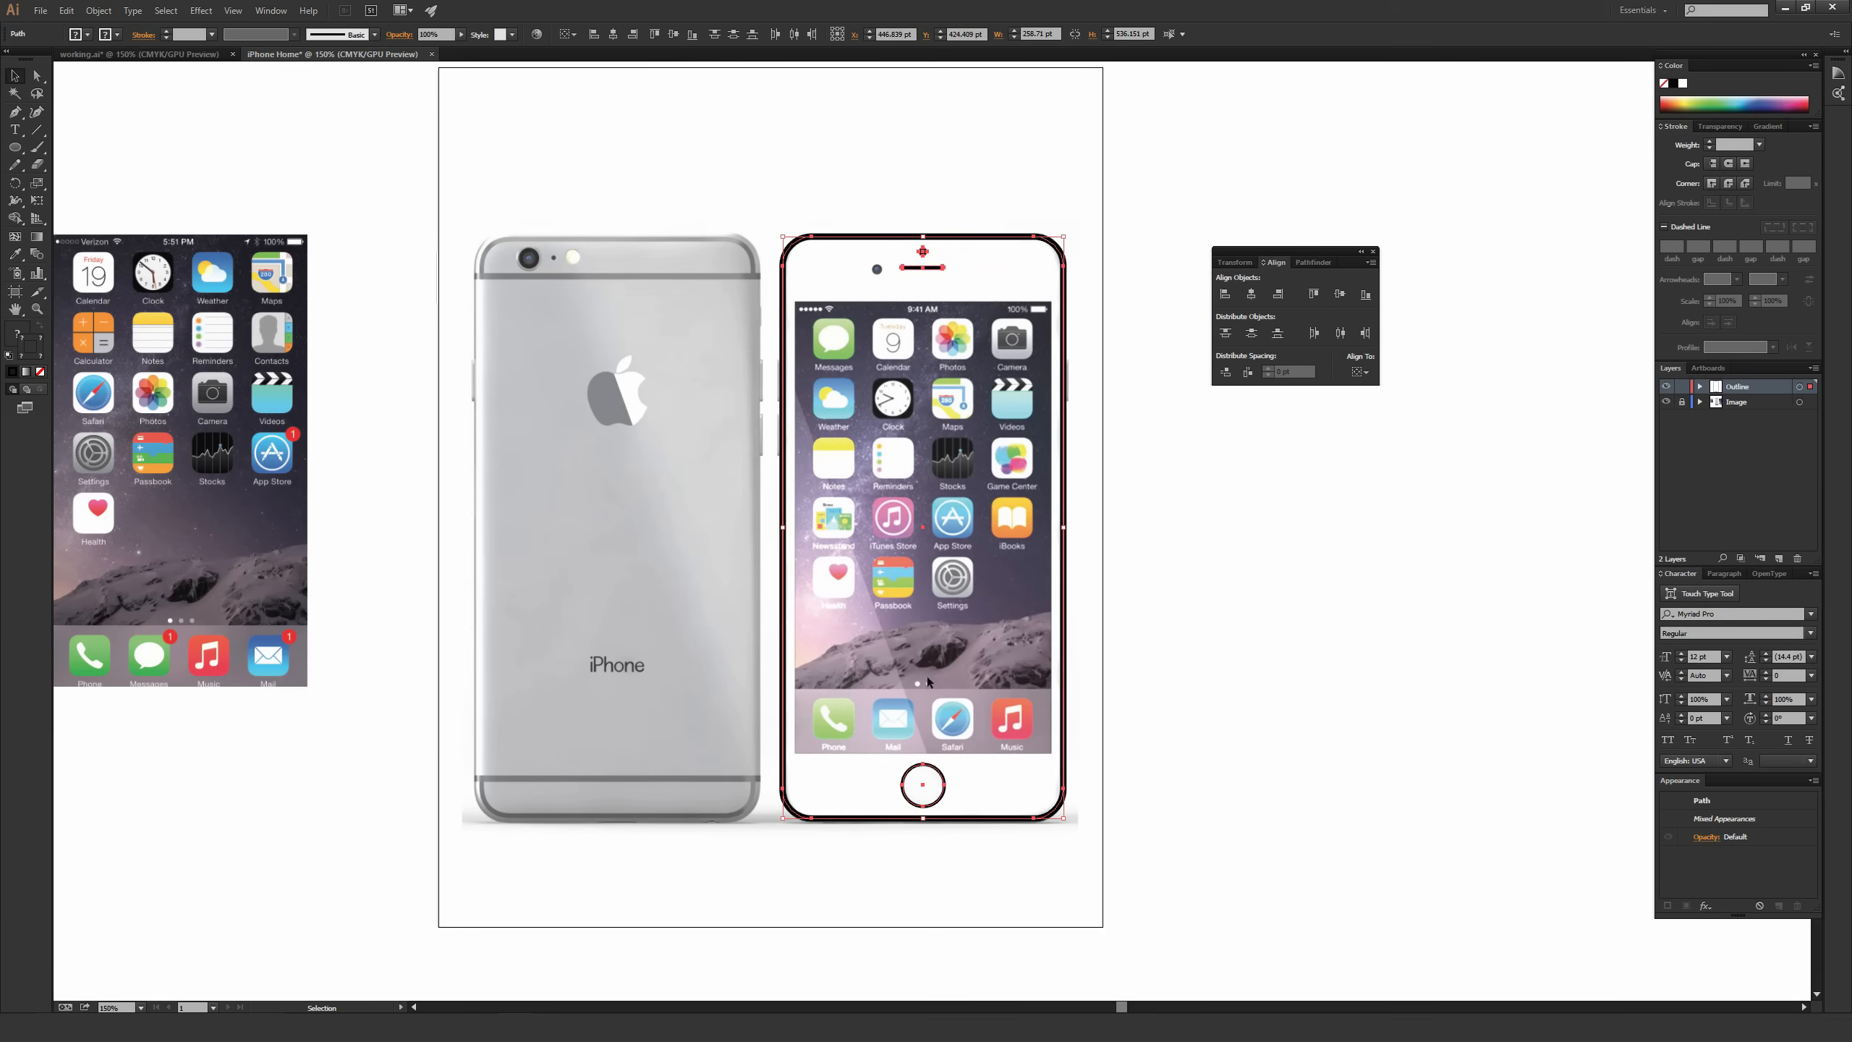
{"action": "left_click", "coordinate": [1251, 295]}
{"action": "left_click", "coordinate": [1358, 373]}
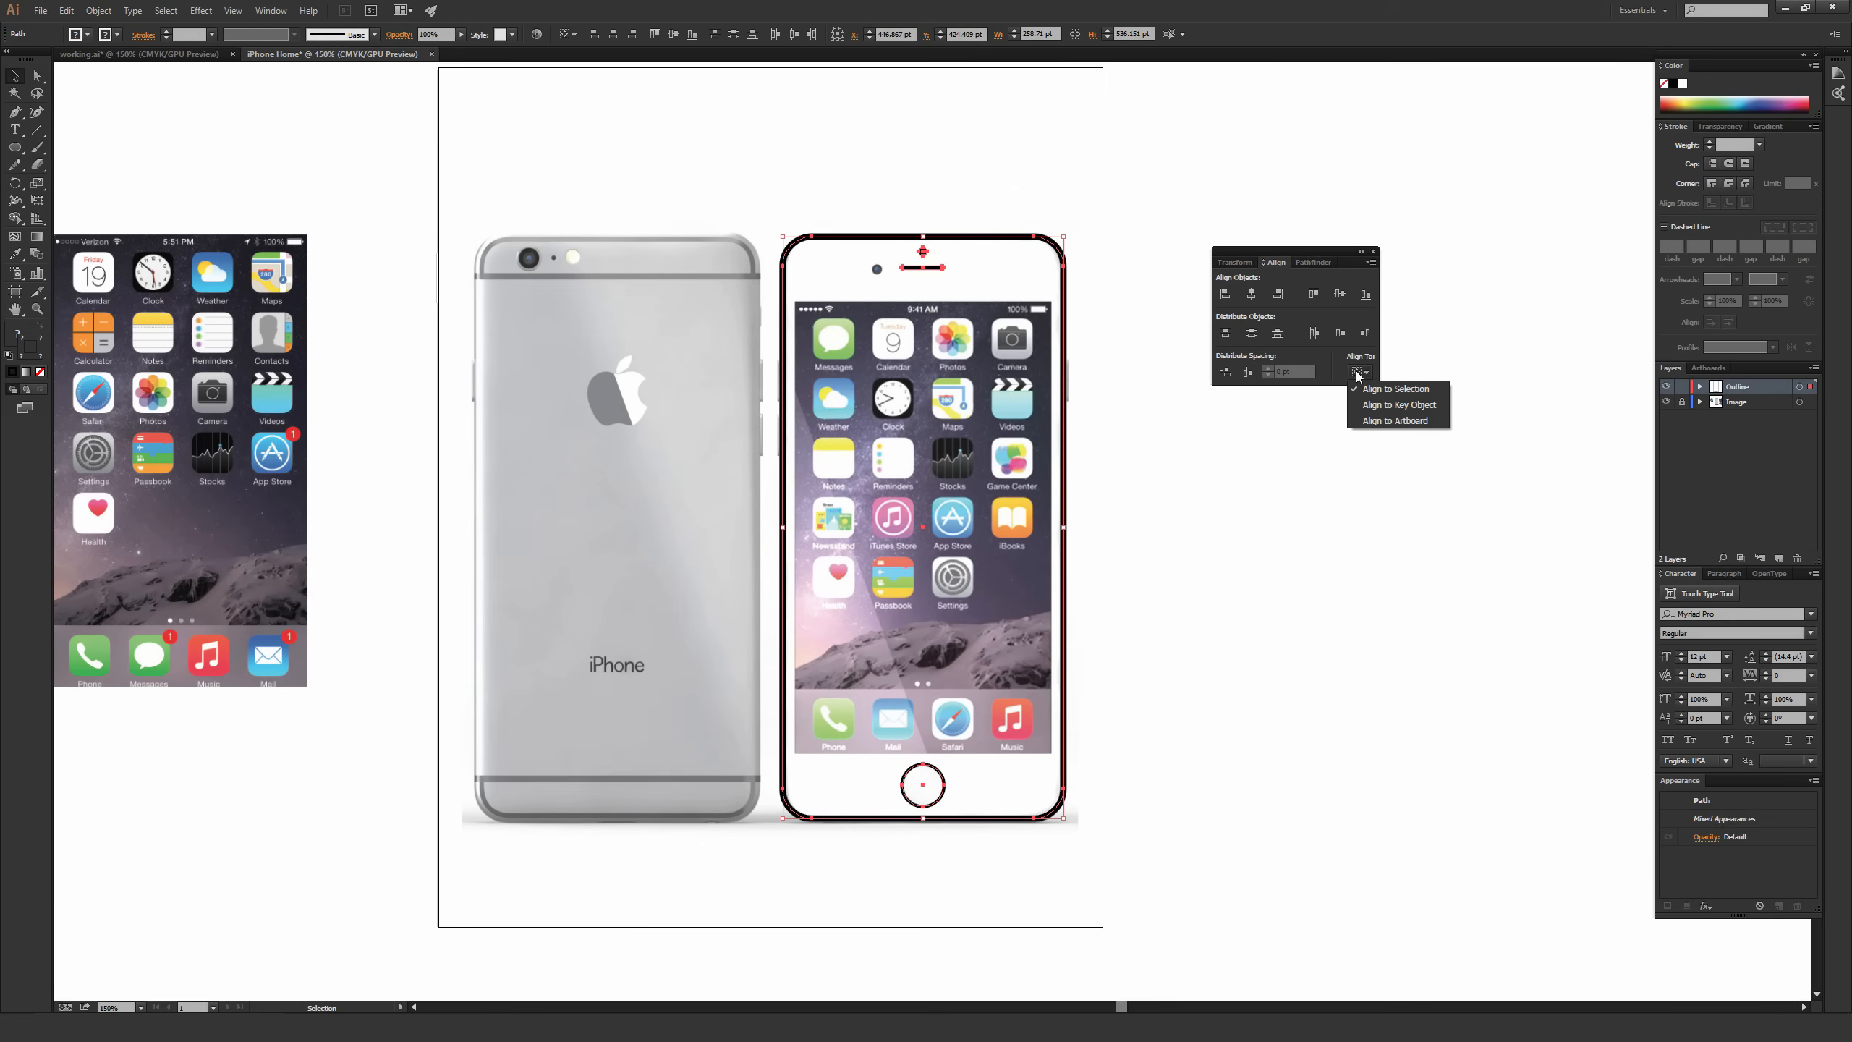
{"action": "left_click", "coordinate": [1394, 387]}
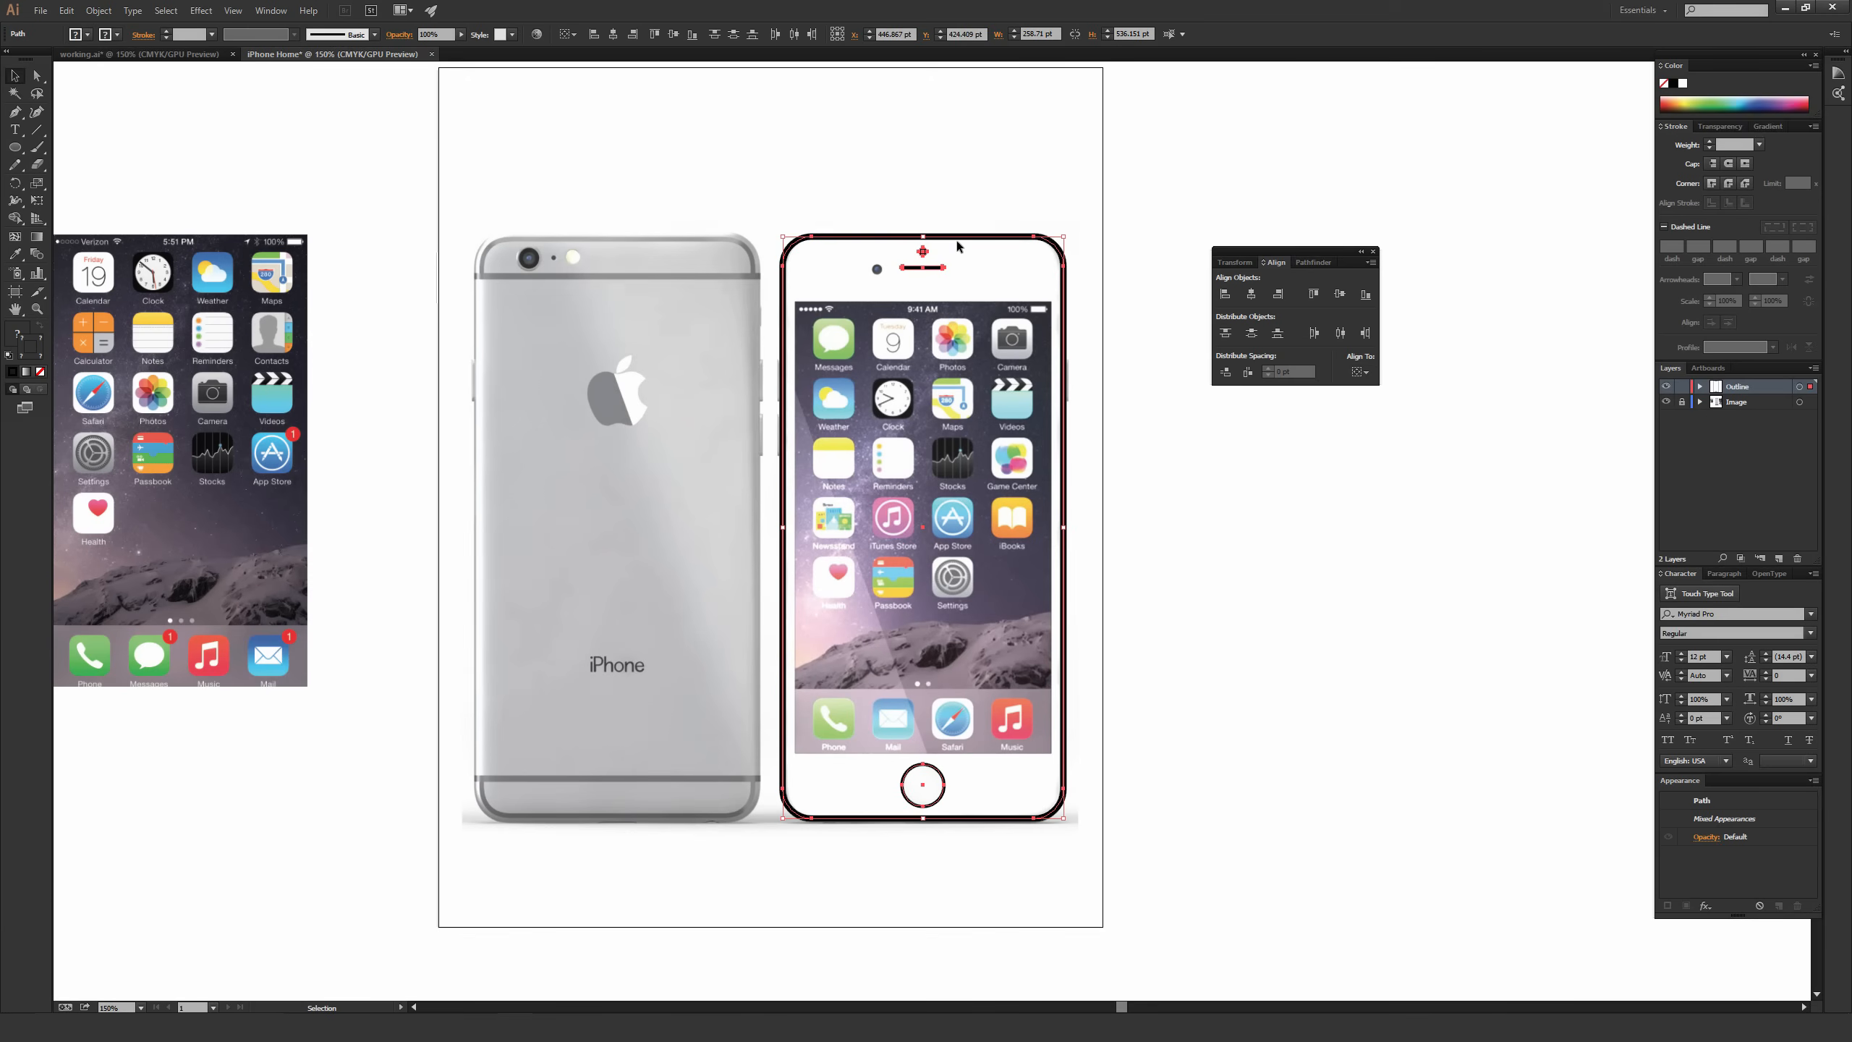
Toggle the Image layer's visibility off and on to check the traced outline without the photo, and clear the selection.
{"action": "left_click", "coordinate": [1735, 402]}
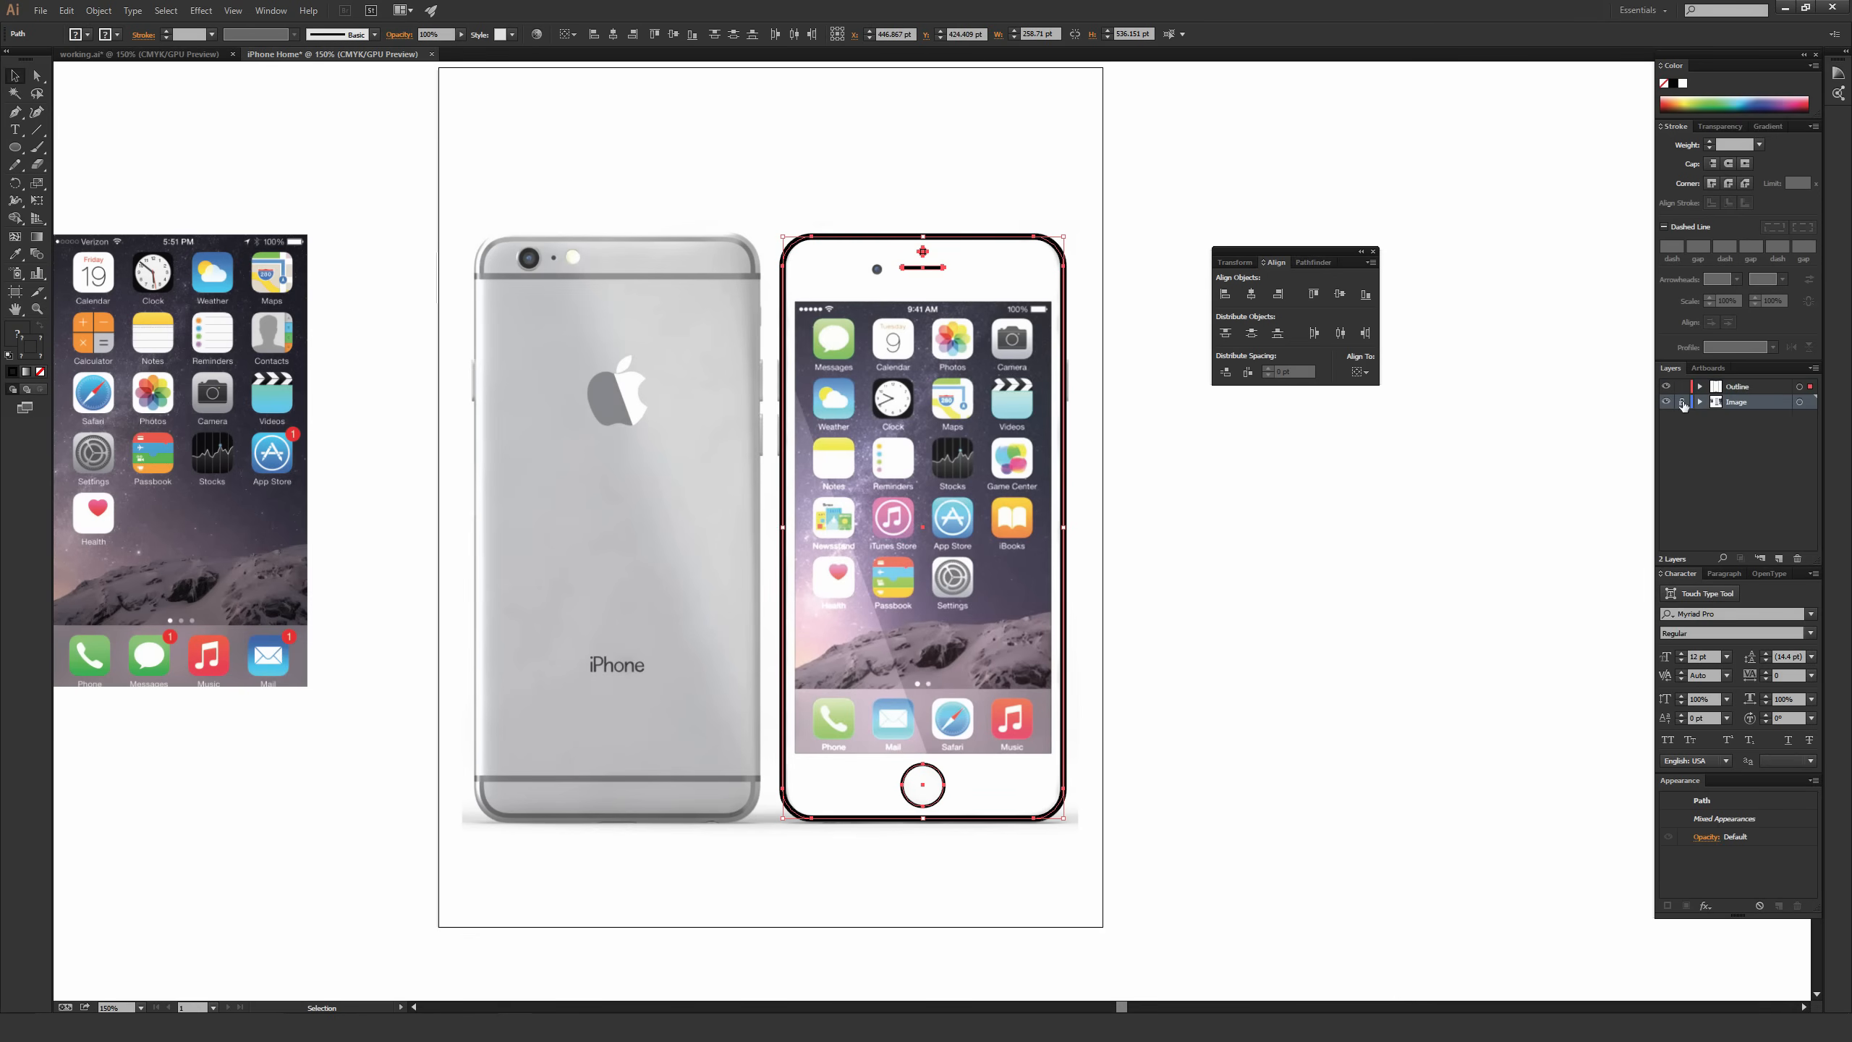
{"action": "left_click", "coordinate": [1665, 402]}
{"action": "left_click", "coordinate": [1666, 401]}
{"action": "left_click_drag", "start_coordinate": [1070, 397], "coordinate": [1093, 544]}
{"action": "left_click", "coordinate": [964, 285]}
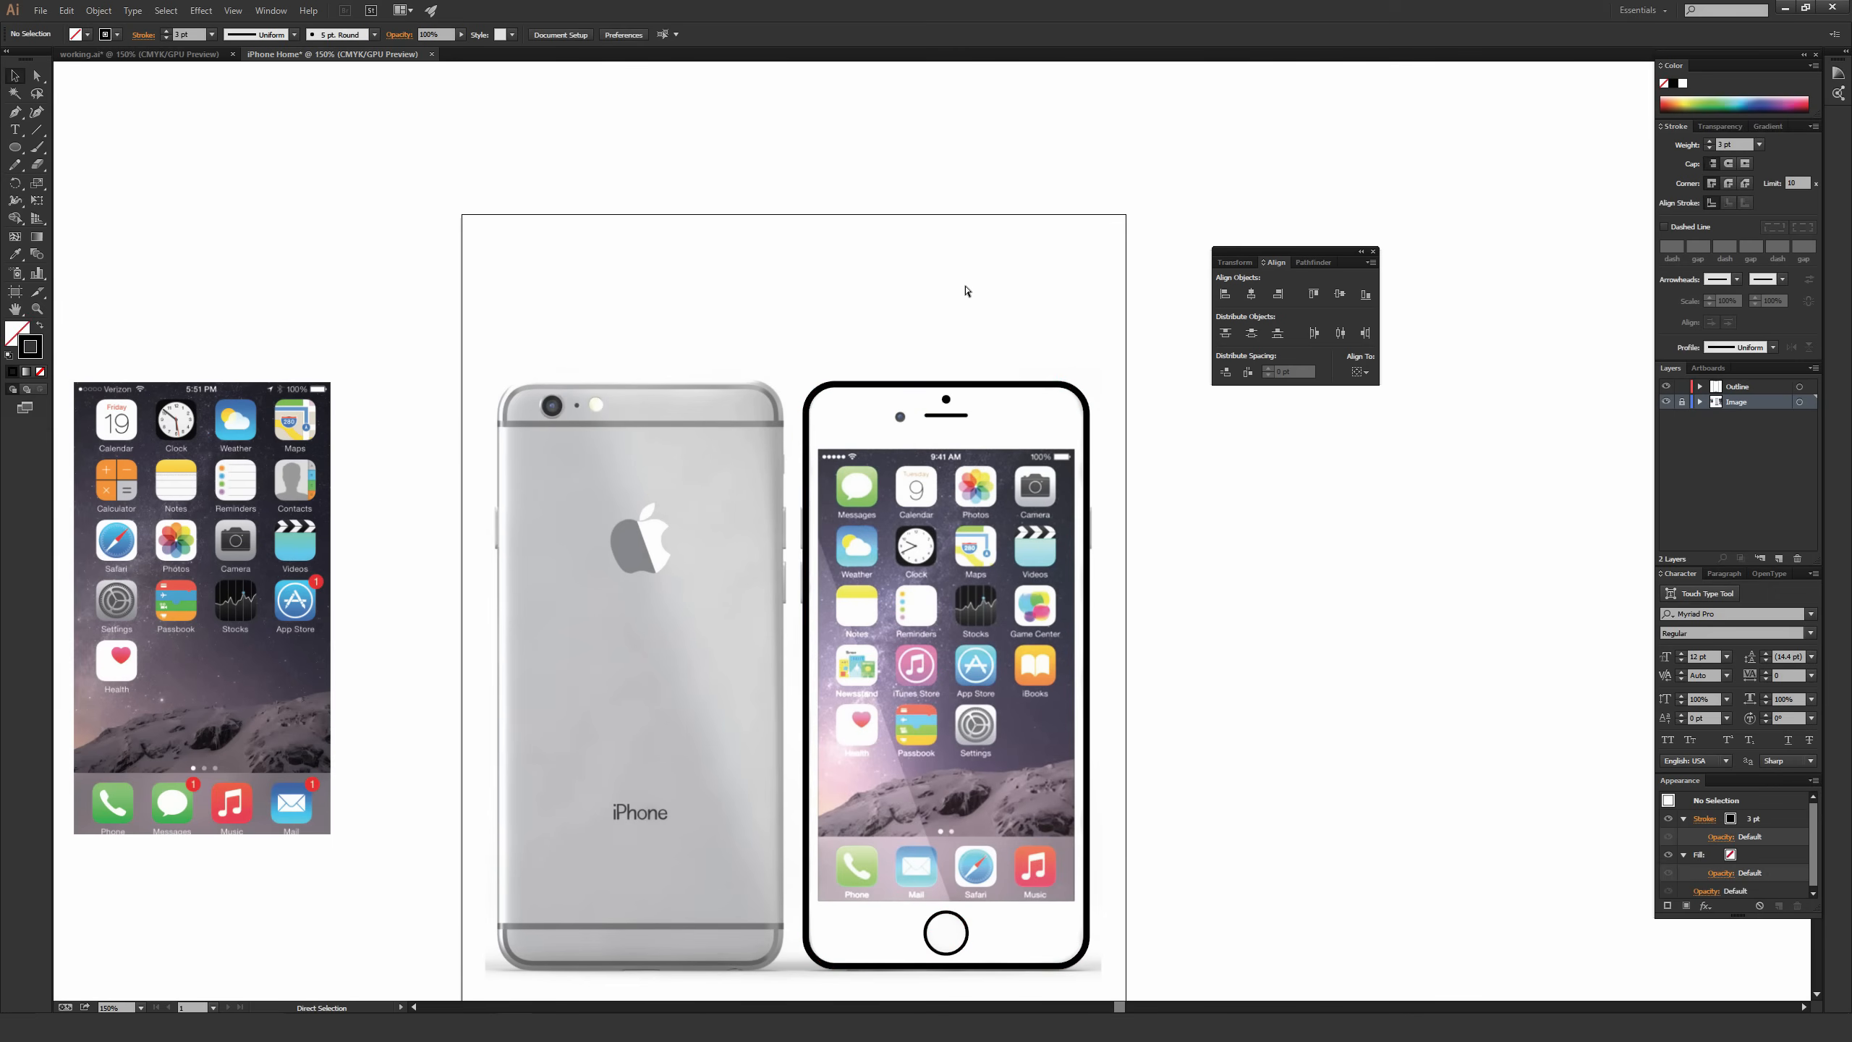
On the Outline layer, draw an unfilled circle about 7.75 pt in diameter over the front camera beside the earpiece.
{"action": "key", "text": "ctrl+equal"}
{"action": "key", "text": "ctrl+equal"}
{"action": "key", "text": "ctrl+equal"}
{"action": "left_click_drag", "start_coordinate": [1324, 251], "coordinate": [198, 824]}
{"action": "key", "text": "ctrl+equal"}
{"action": "key", "text": "ctrl+equal"}
{"action": "left_click_drag", "start_coordinate": [711, 127], "coordinate": [820, 640]}
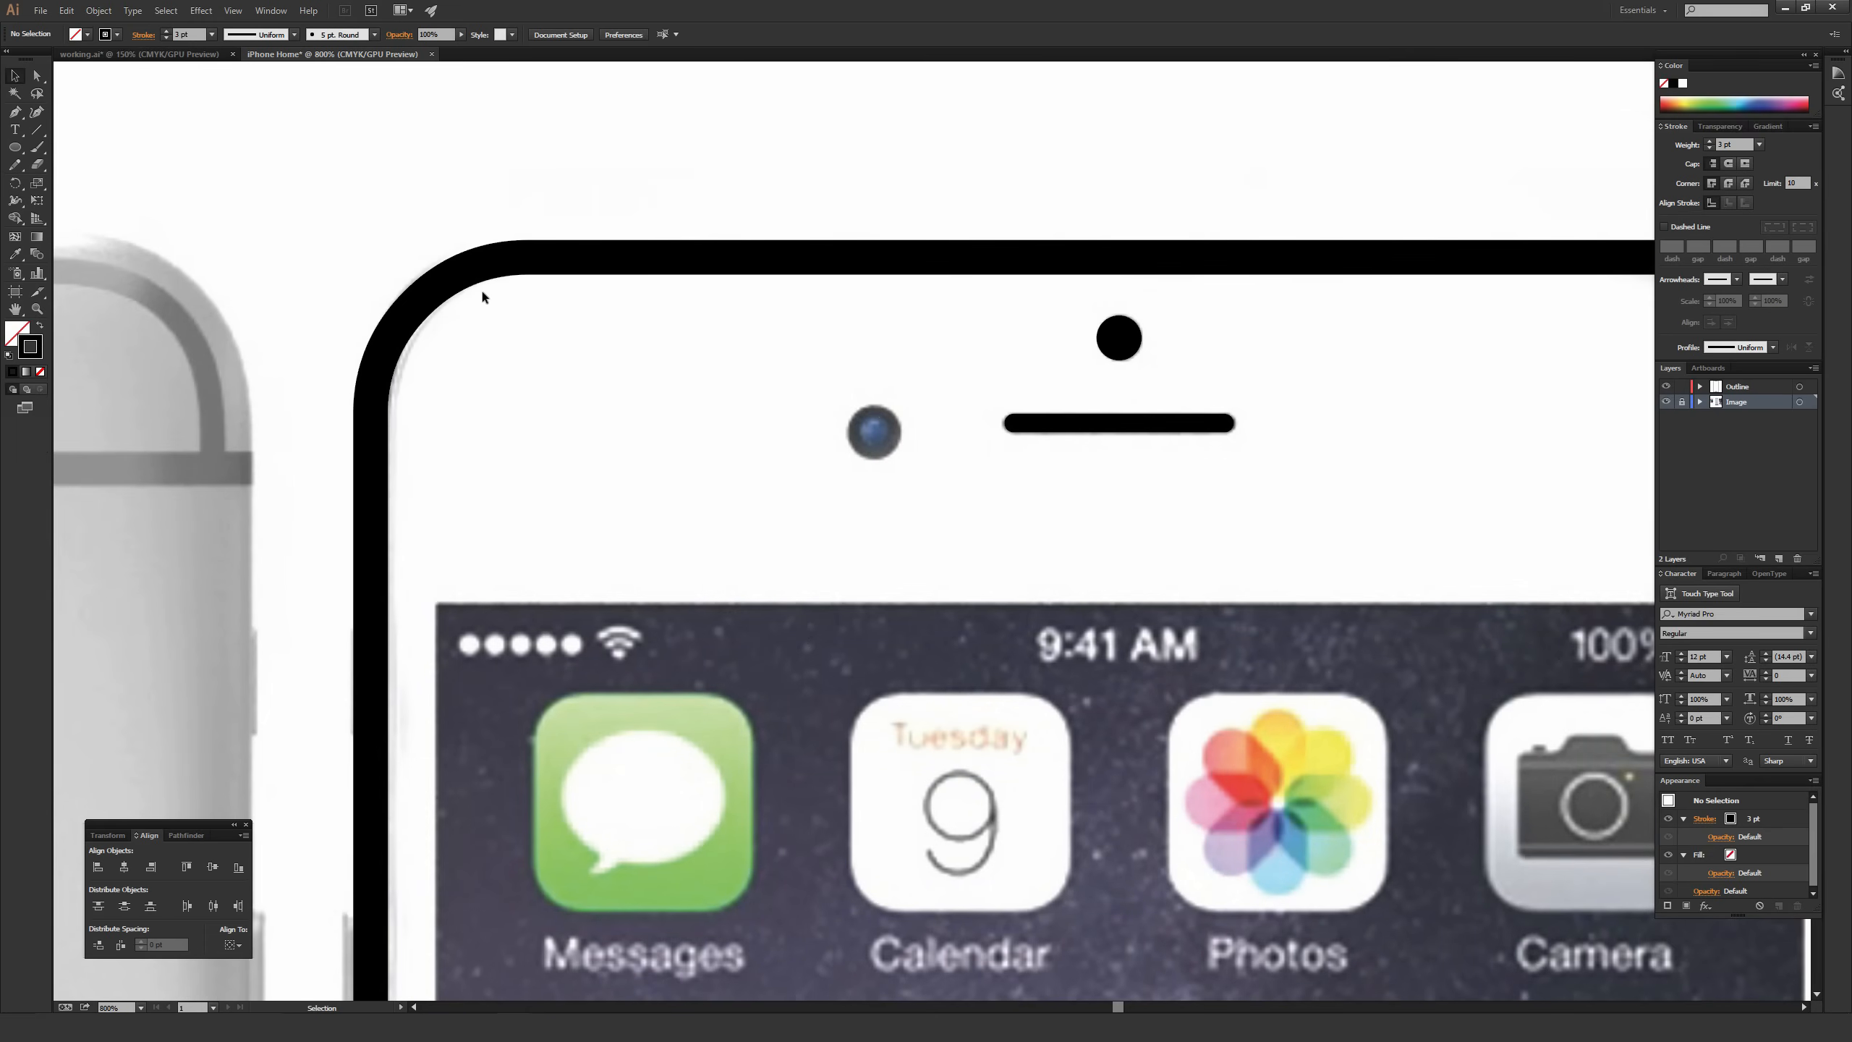
{"action": "key", "text": "l"}
{"action": "left_click", "coordinate": [1737, 388]}
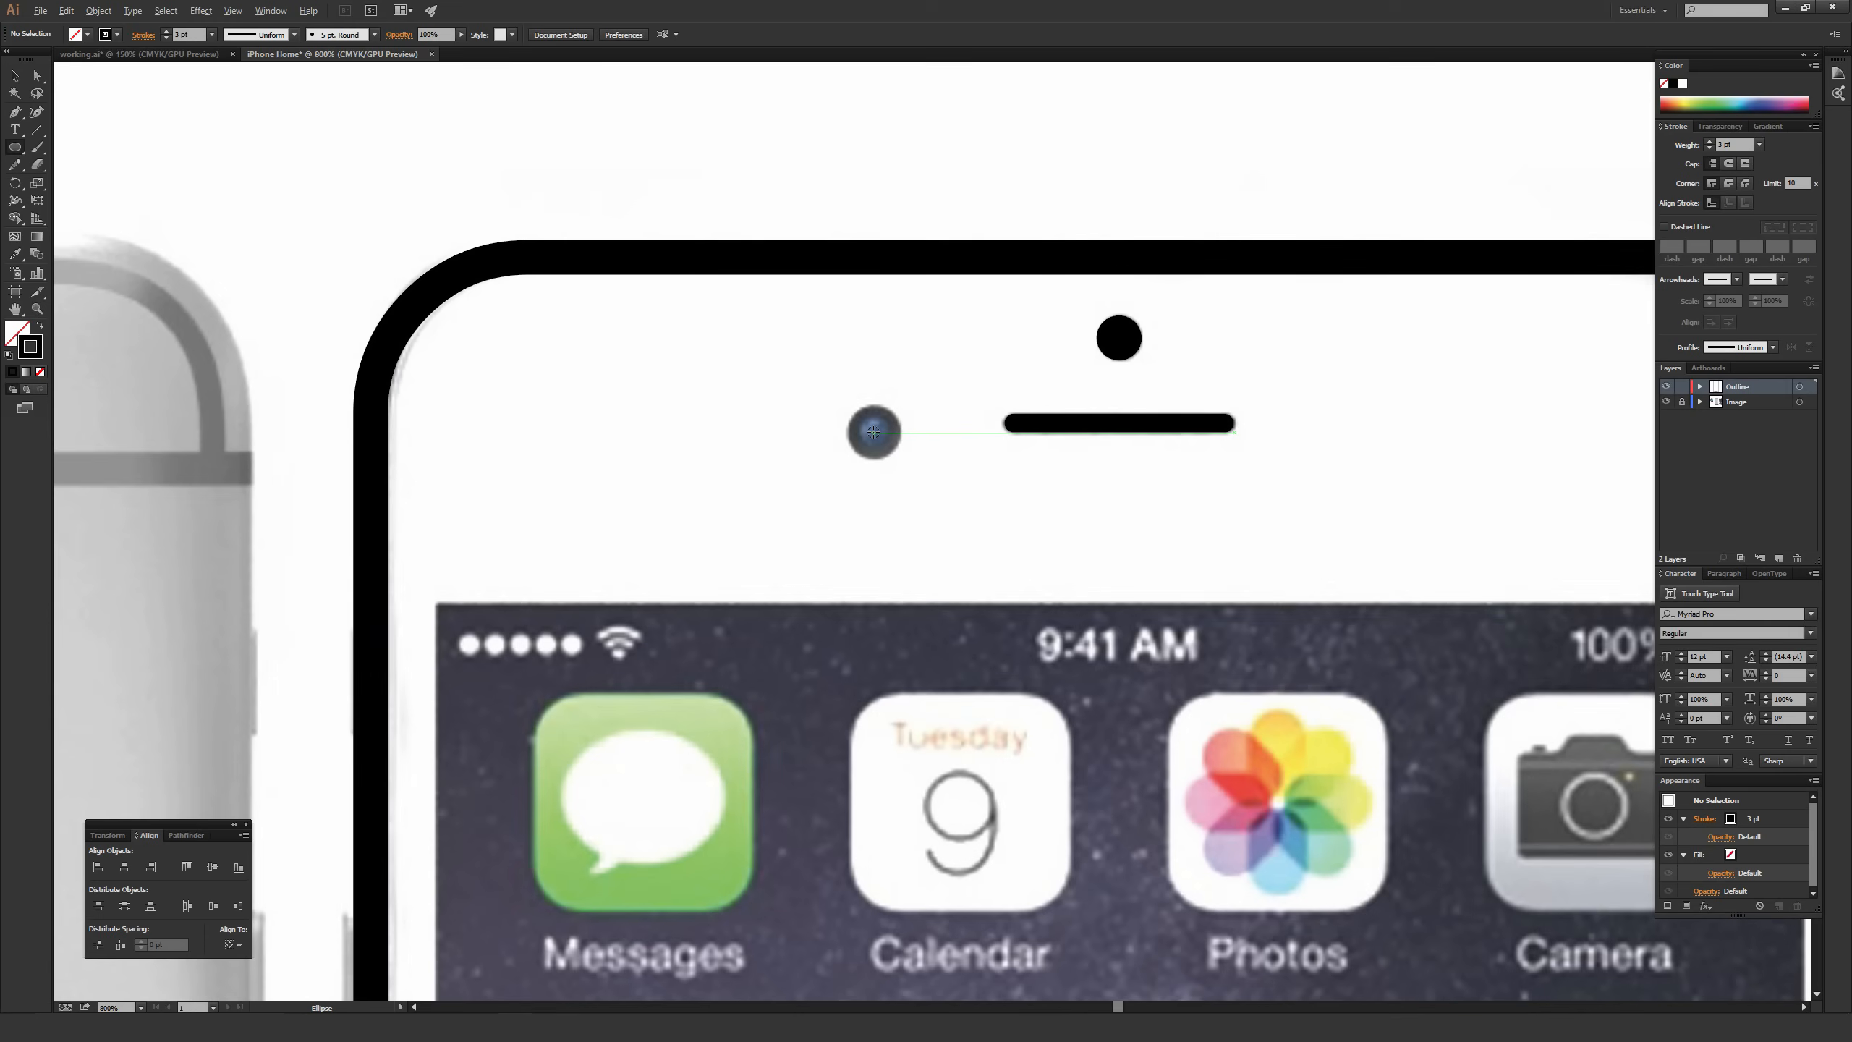
{"action": "left_click_drag", "start_coordinate": [873, 432], "coordinate": [896, 444]}
{"action": "key", "text": "v"}
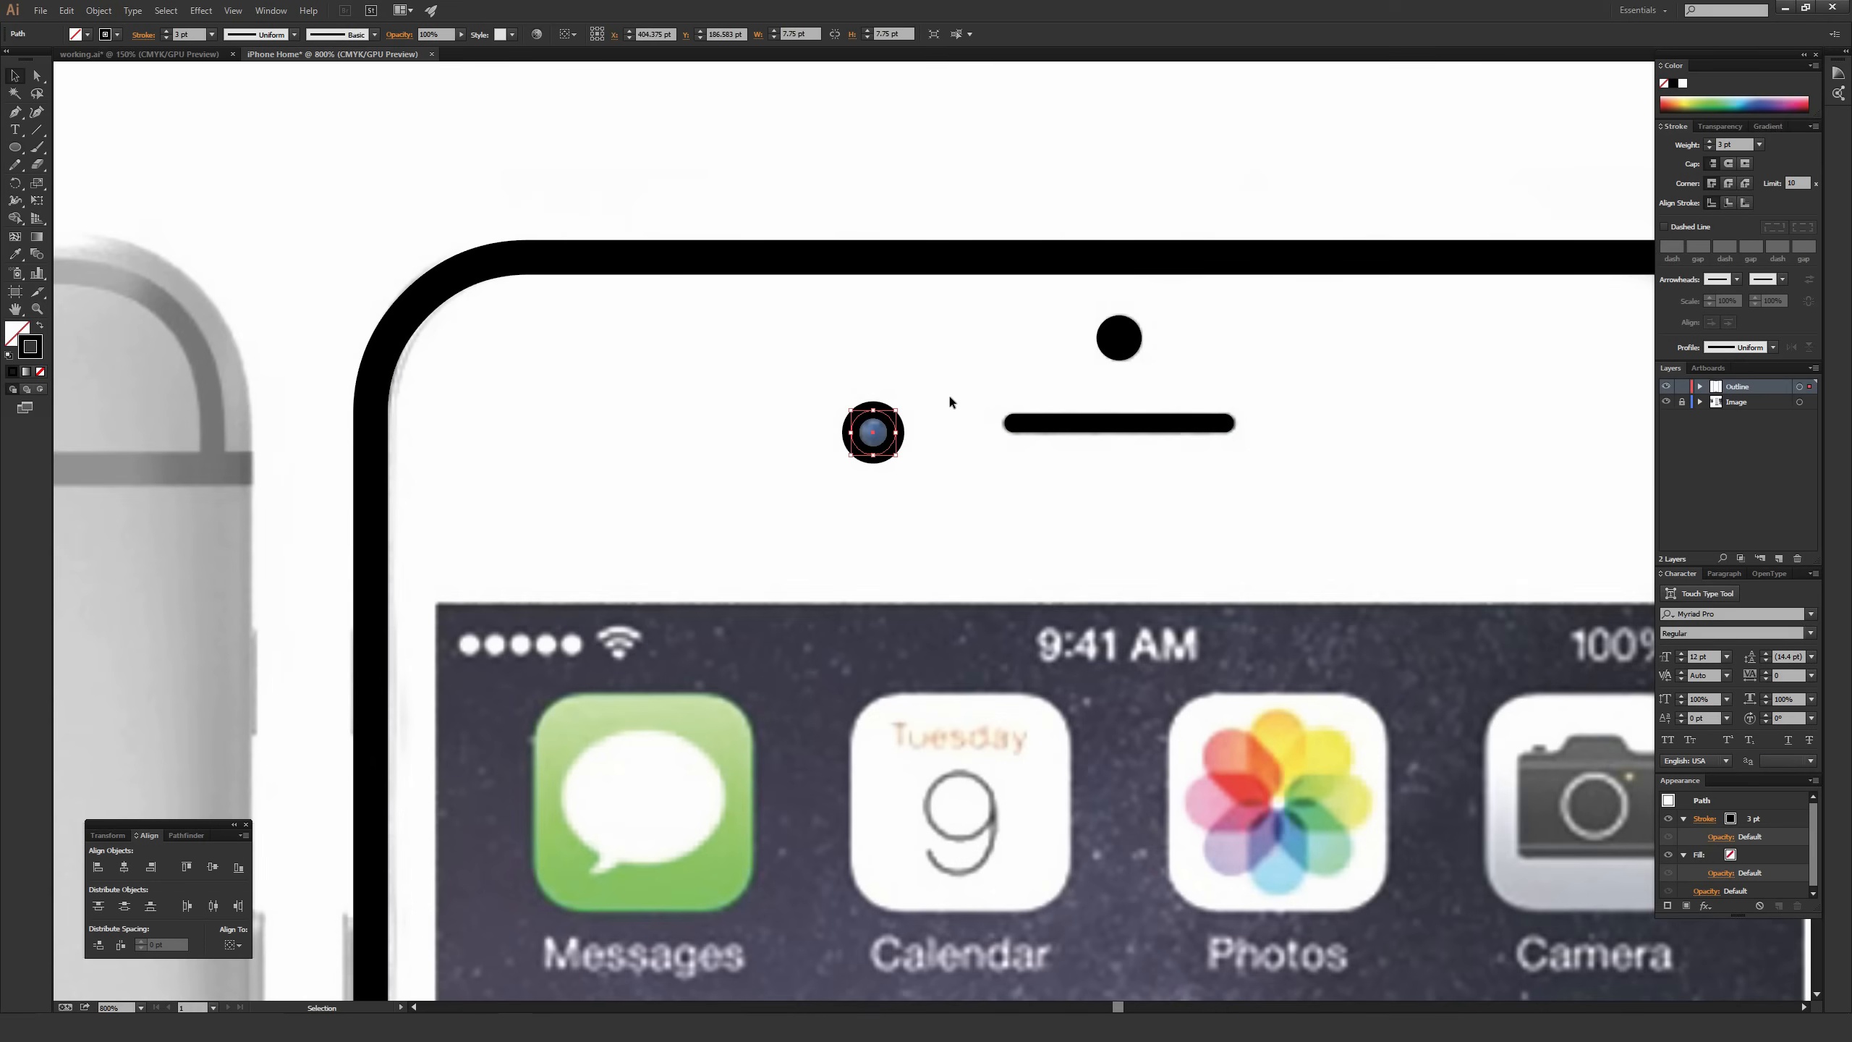
{"action": "left_click", "coordinate": [910, 355]}
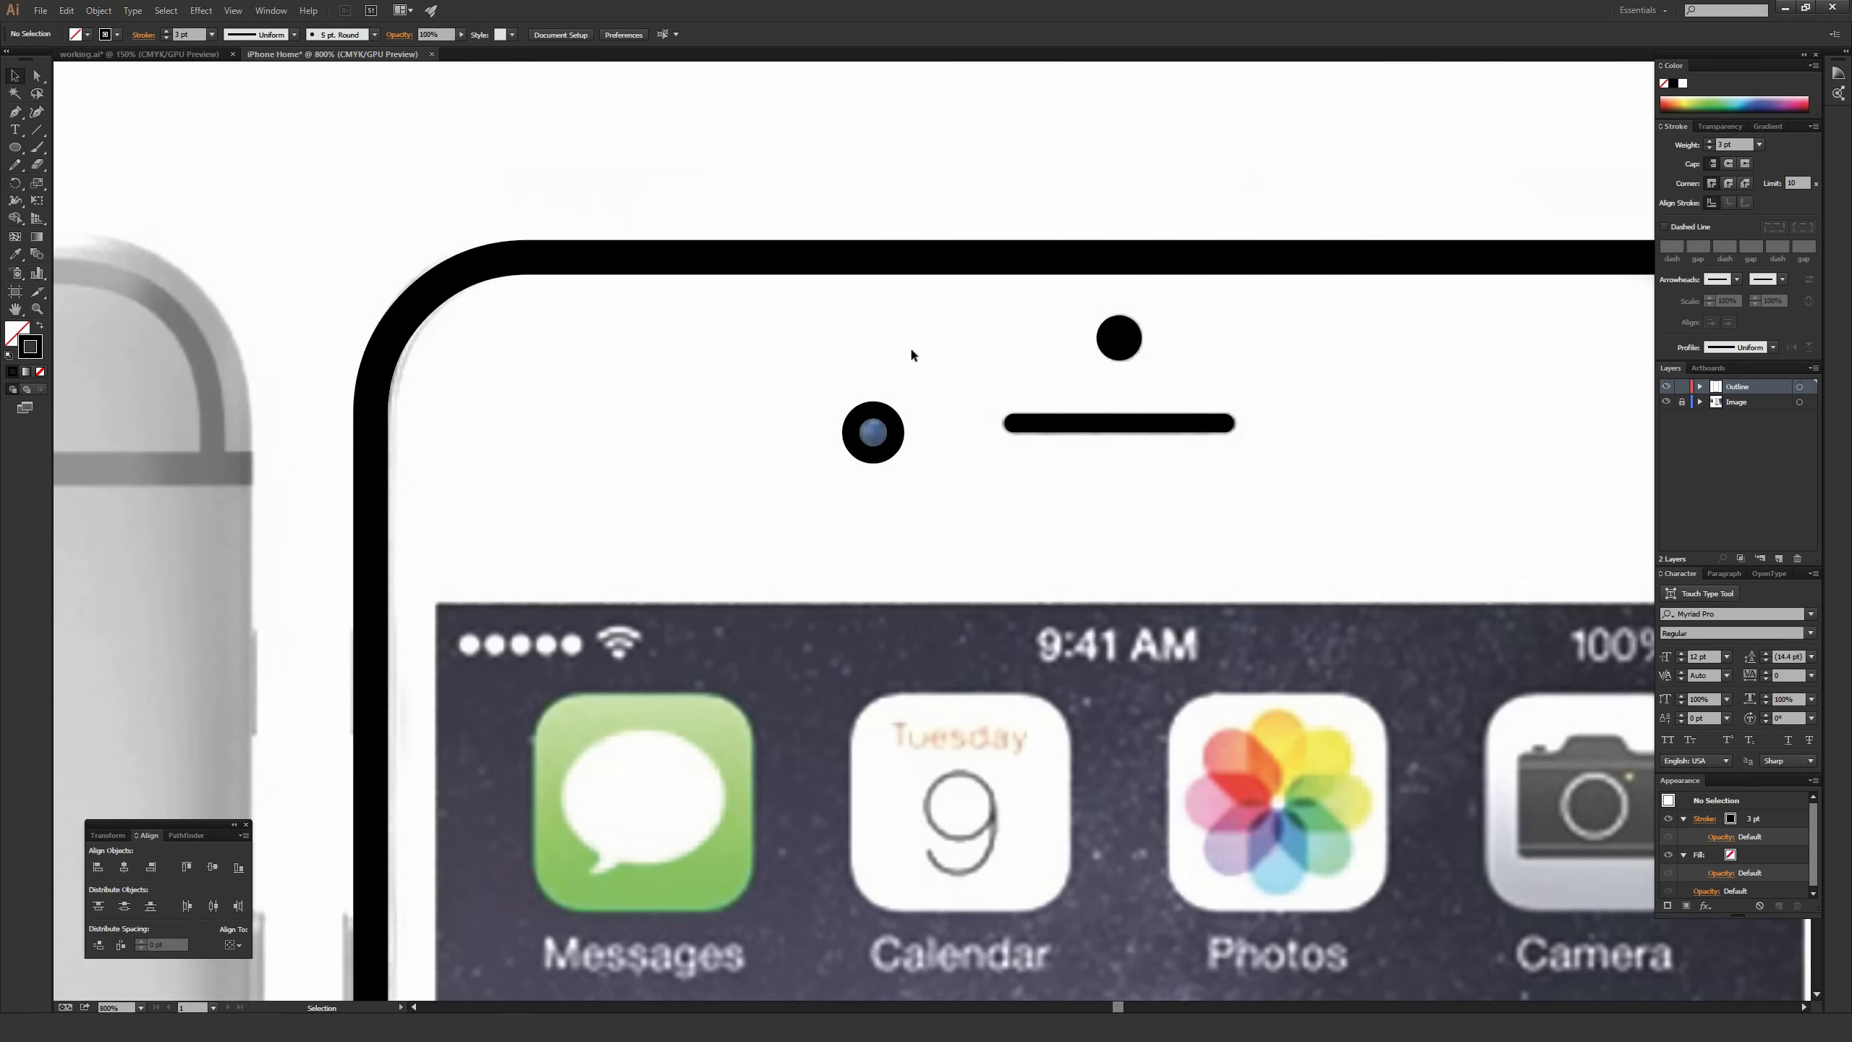
Set the front camera circle's stroke weight to 2 pt.
{"action": "left_click", "coordinate": [894, 440]}
{"action": "left_click", "coordinate": [1709, 149]}
{"action": "left_click", "coordinate": [1321, 159]}
{"action": "left_click_drag", "start_coordinate": [697, 355], "coordinate": [925, 496]}
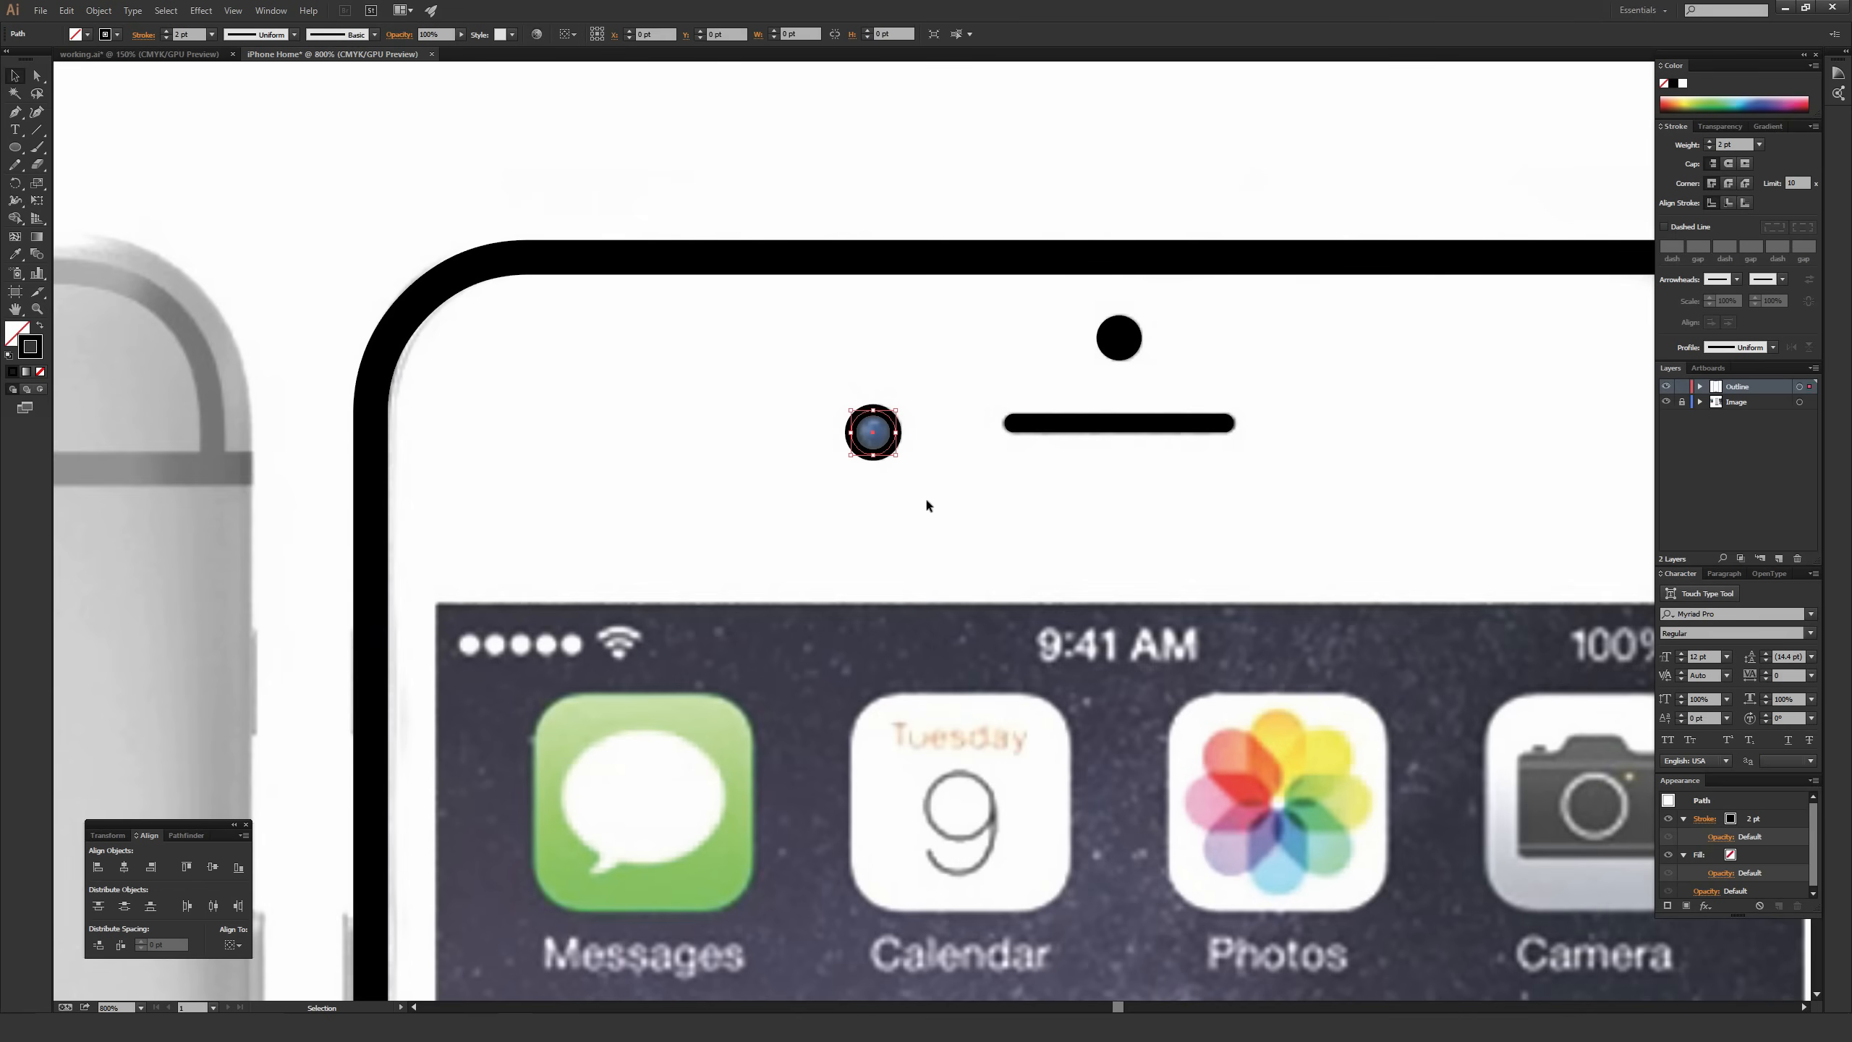
{"action": "left_click", "coordinate": [928, 365]}
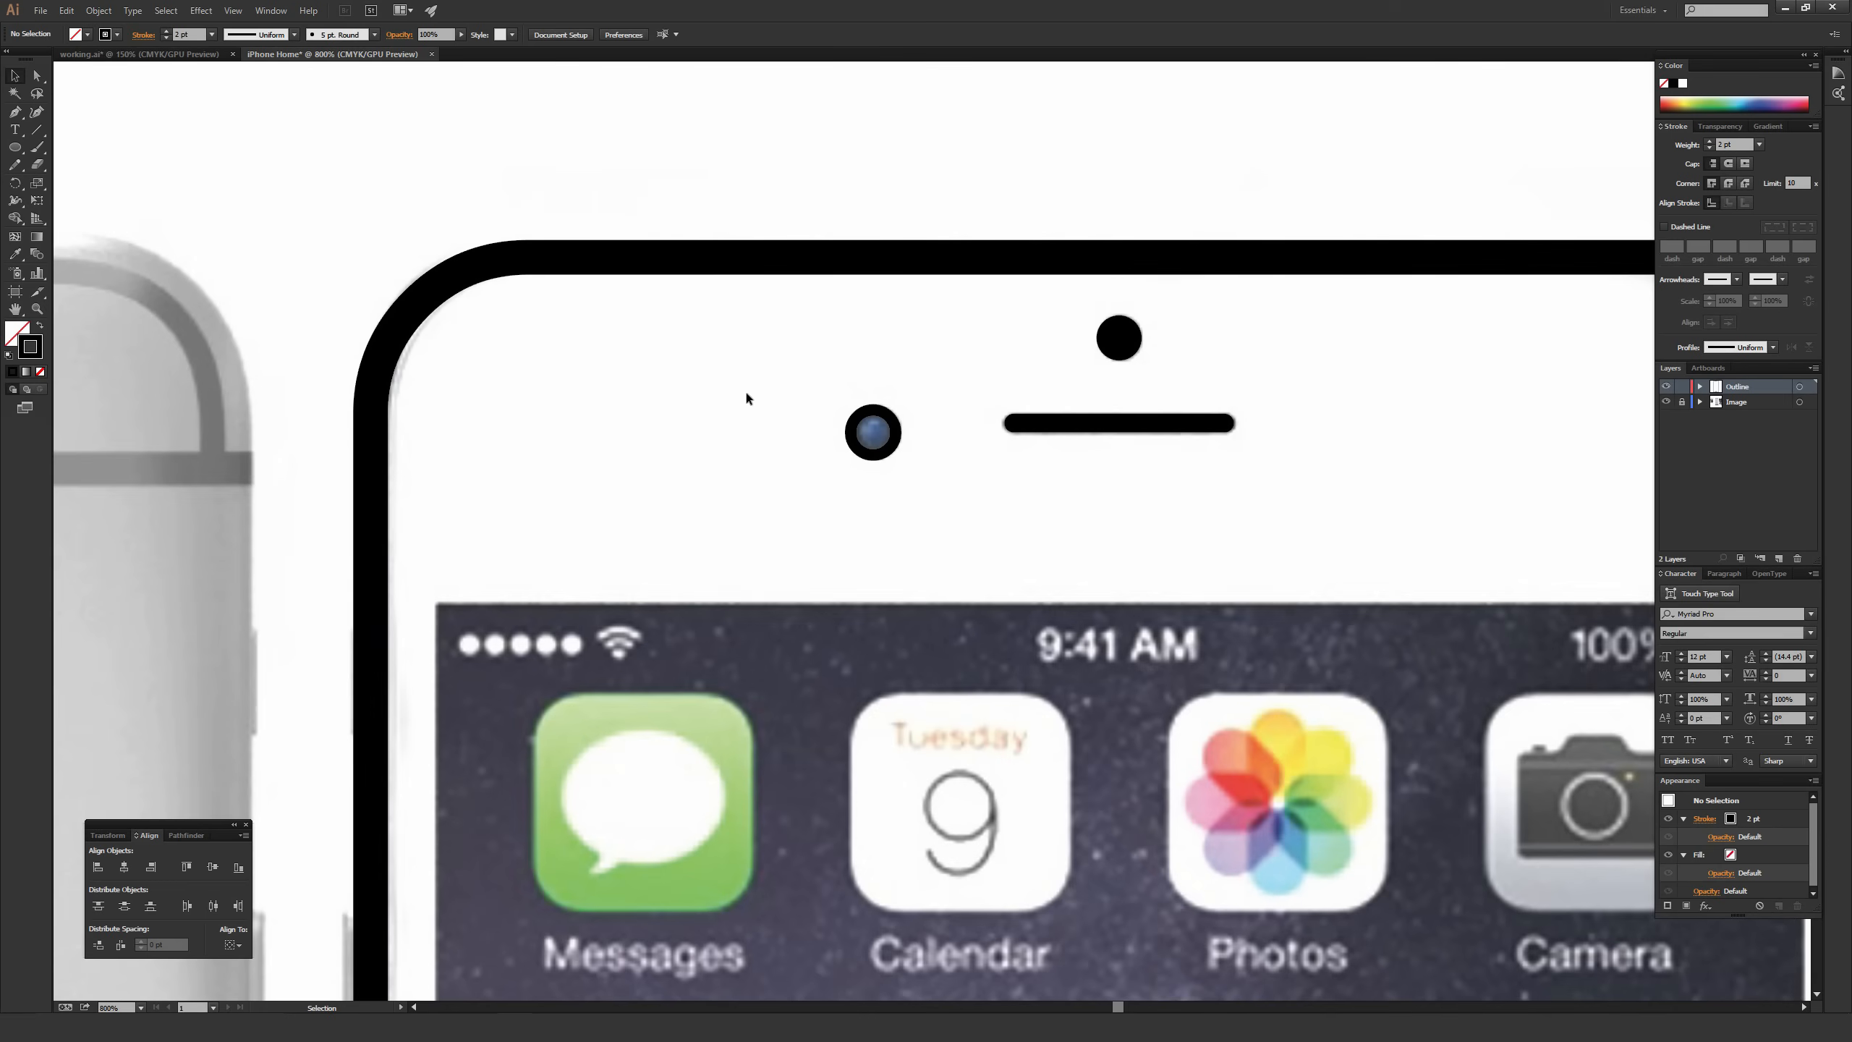
{"action": "left_click_drag", "start_coordinate": [778, 352], "coordinate": [938, 531]}
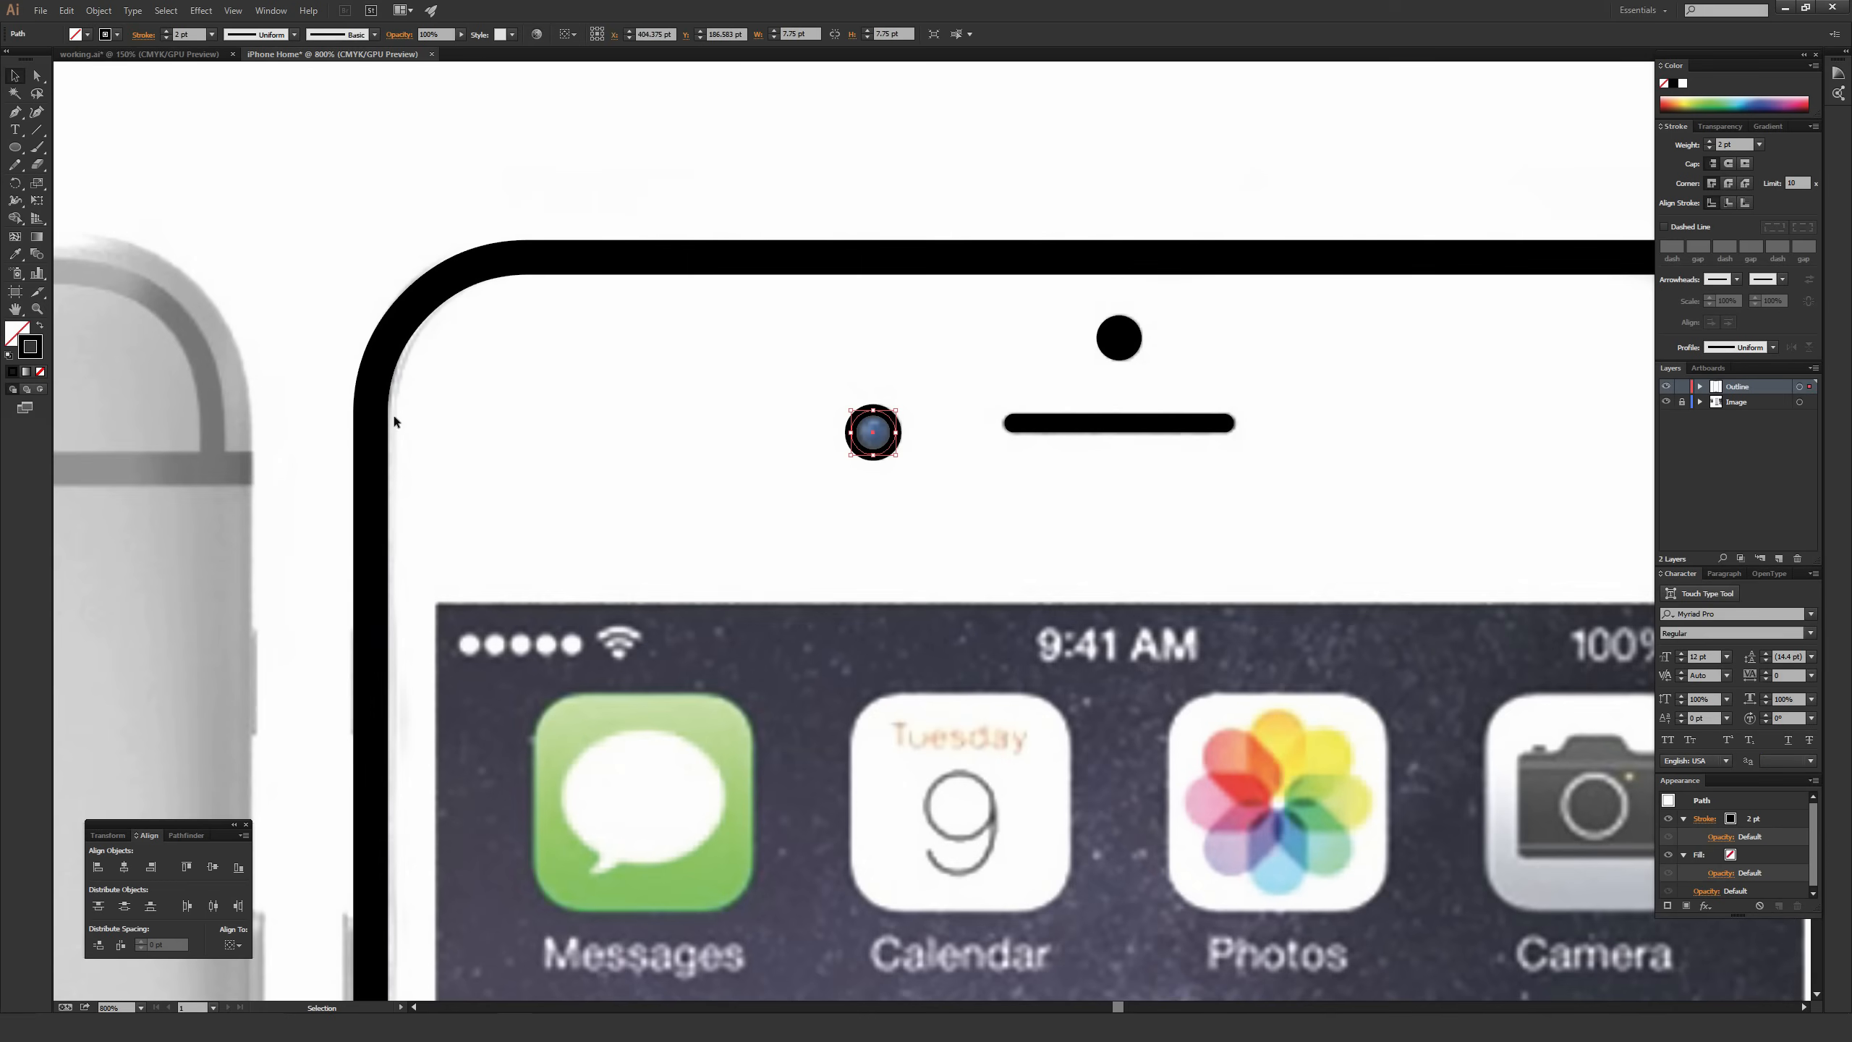
{"action": "left_click", "coordinate": [20, 332]}
{"action": "left_click", "coordinate": [30, 352]}
{"action": "left_click", "coordinate": [427, 200]}
{"action": "key", "text": "ctrl+minus"}
{"action": "key", "text": "ctrl+minus"}
{"action": "key", "text": "ctrl+minus"}
{"action": "scroll", "coordinate": [878, 456], "scroll_direction": "down", "scroll_amount": 5}
{"action": "key", "text": "ctrl+minus"}
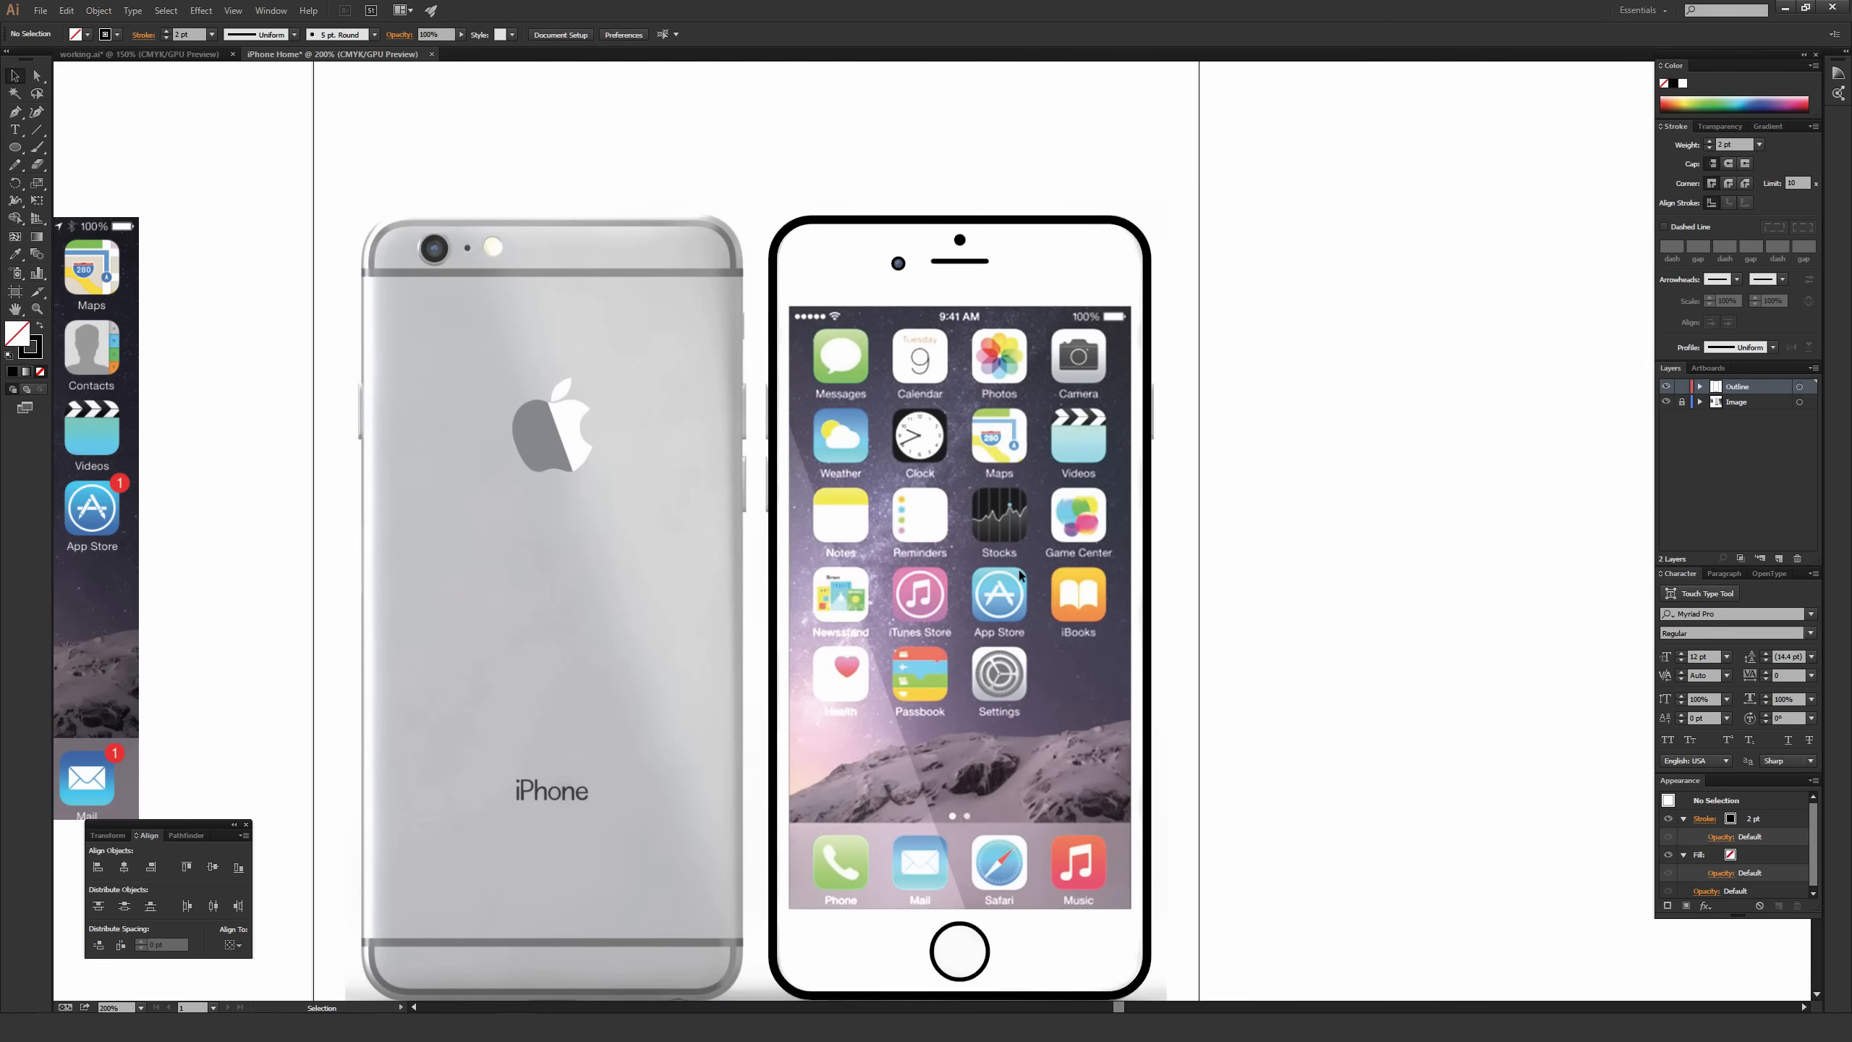
Draw an unfilled rectangle with a 2 pt black stroke, about 237 by 416.5 pt, over the front phone's screen on the Outline layer.
{"action": "key", "text": "m"}
{"action": "left_click", "coordinate": [15, 149]}
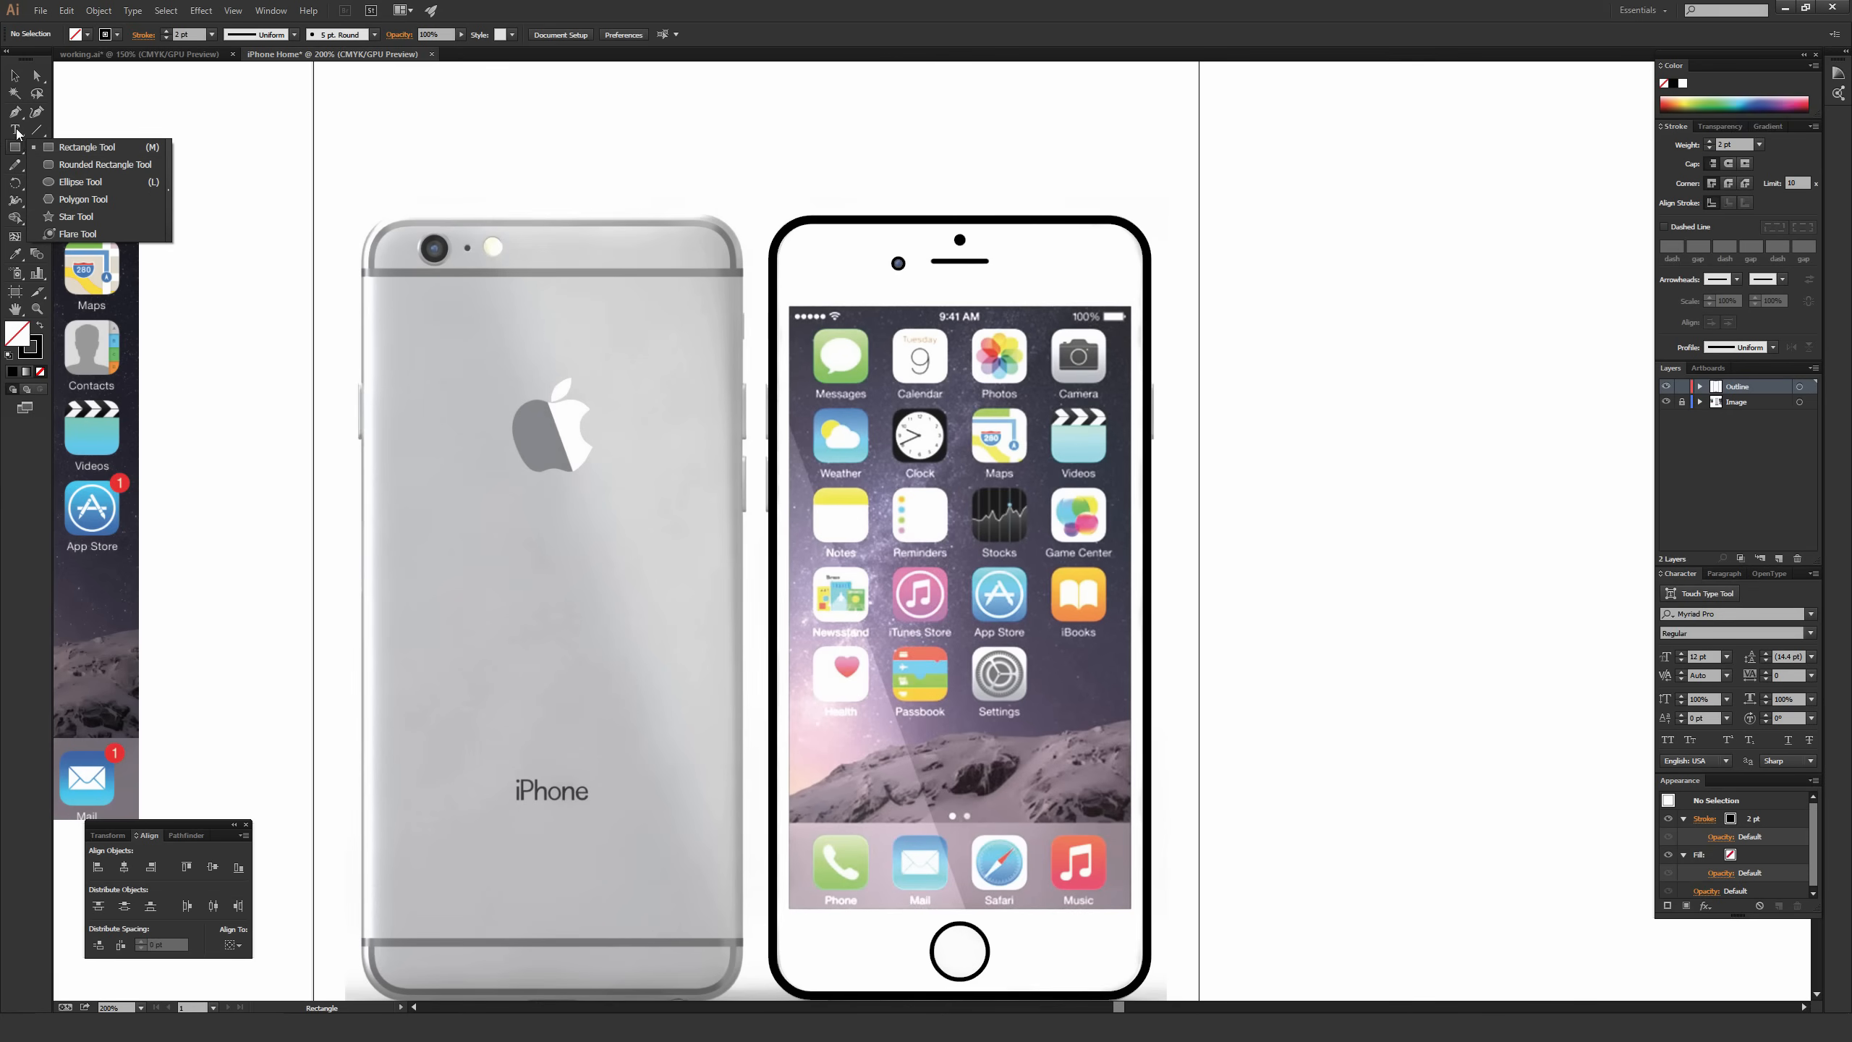
{"action": "left_click", "coordinate": [15, 150]}
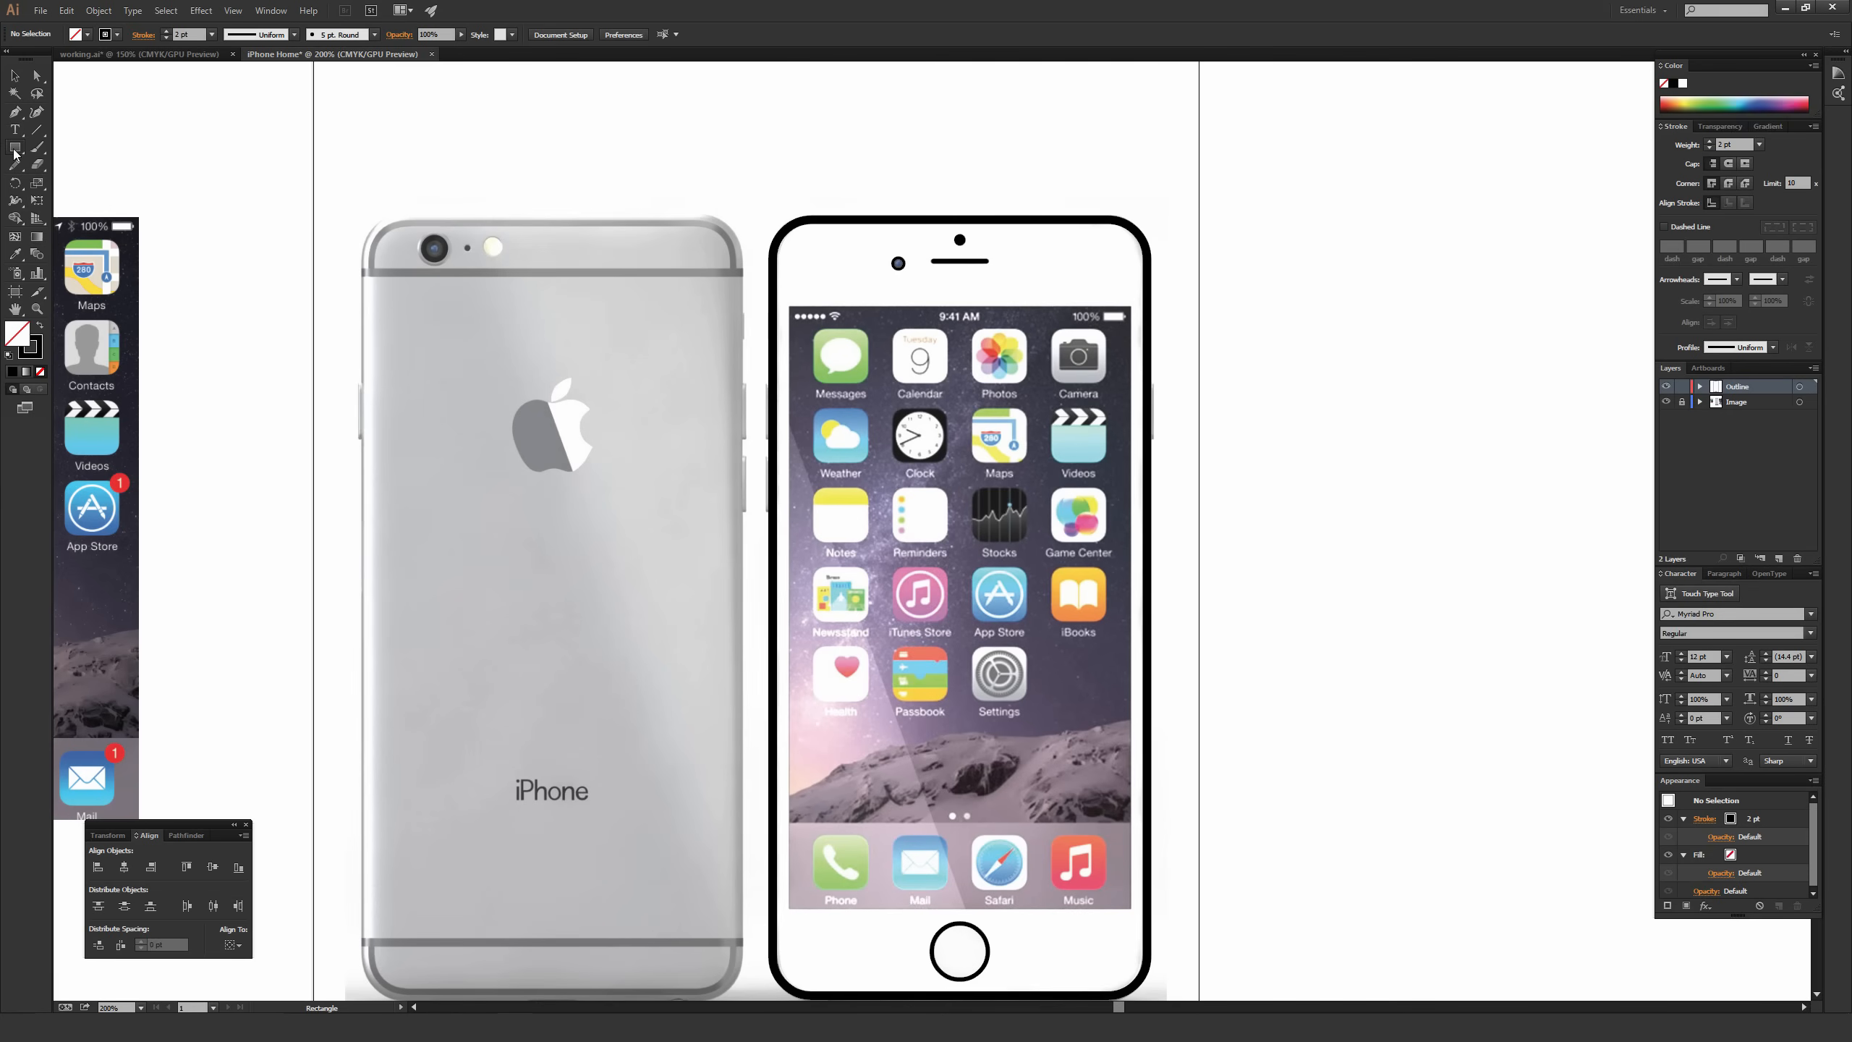
{"action": "left_click", "coordinate": [14, 151]}
{"action": "left_click", "coordinate": [97, 147]}
{"action": "left_click_drag", "start_coordinate": [789, 305], "coordinate": [1132, 909]}
{"action": "key", "text": "v"}
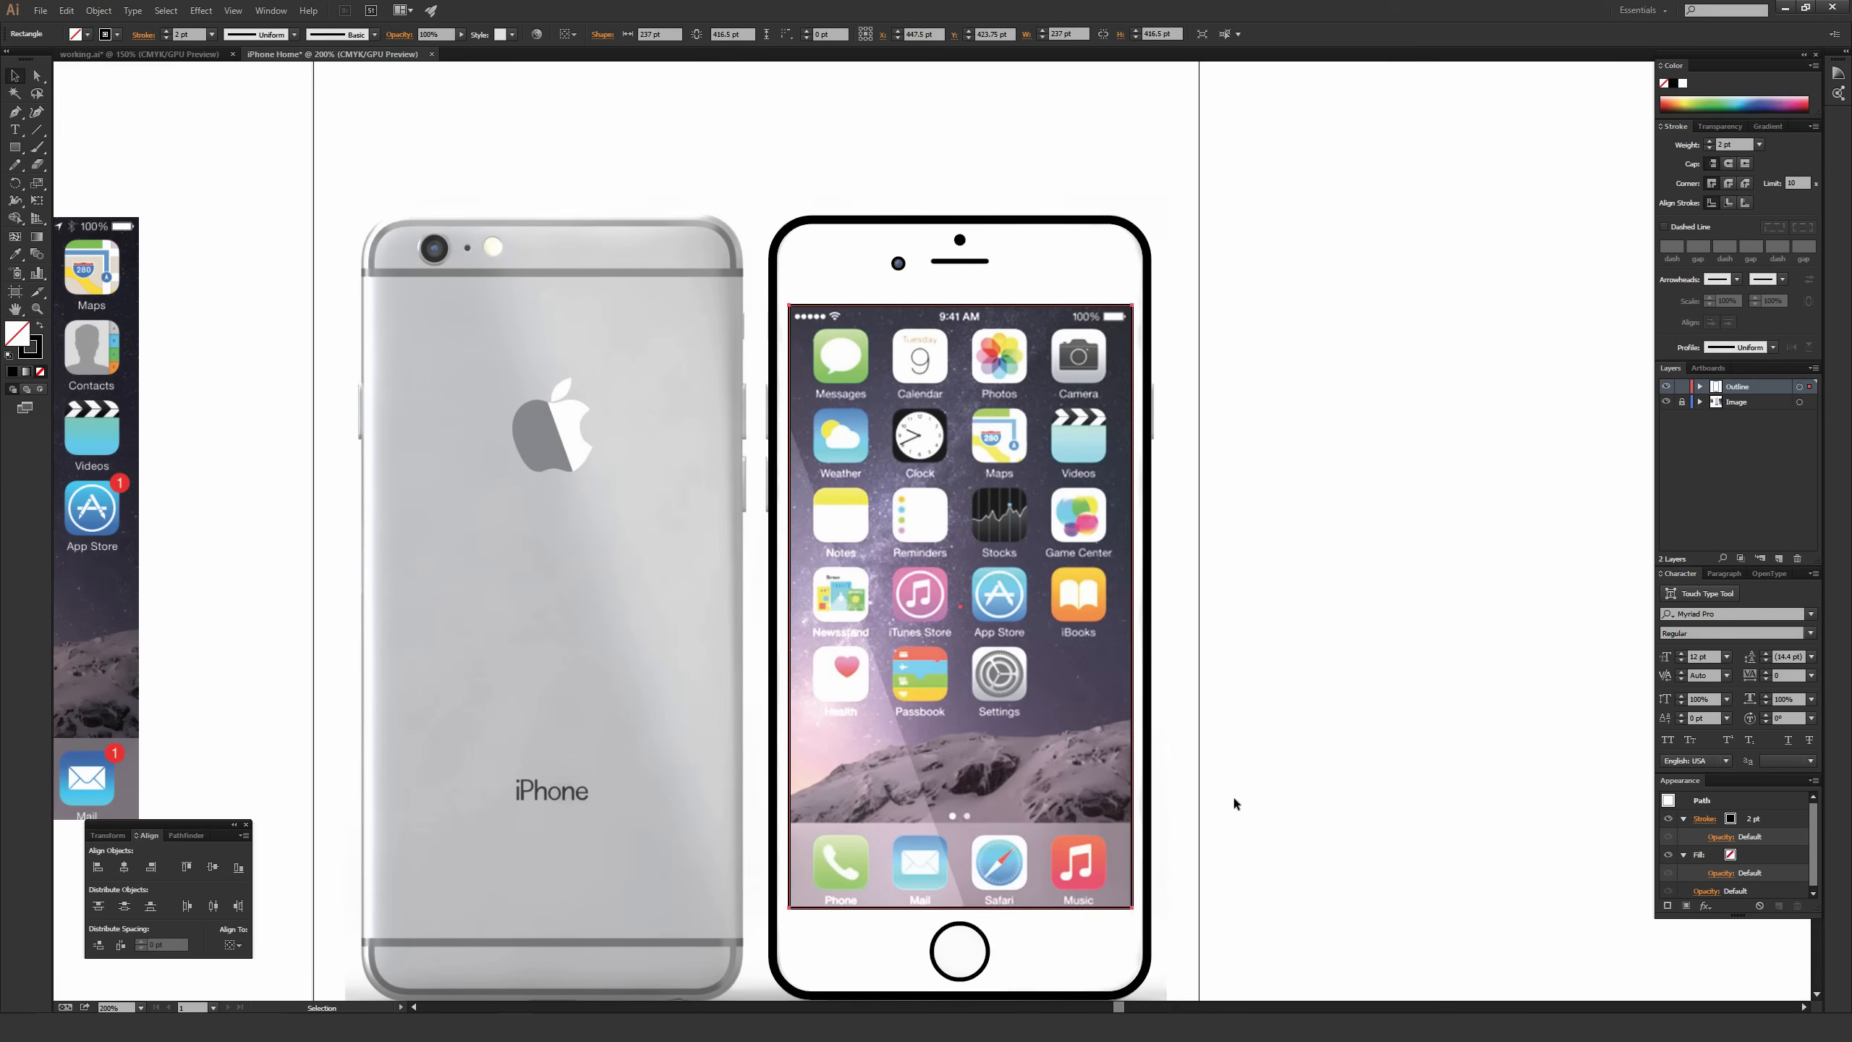
{"action": "left_click", "coordinate": [1215, 792]}
{"action": "key", "text": "ctrl+minus"}
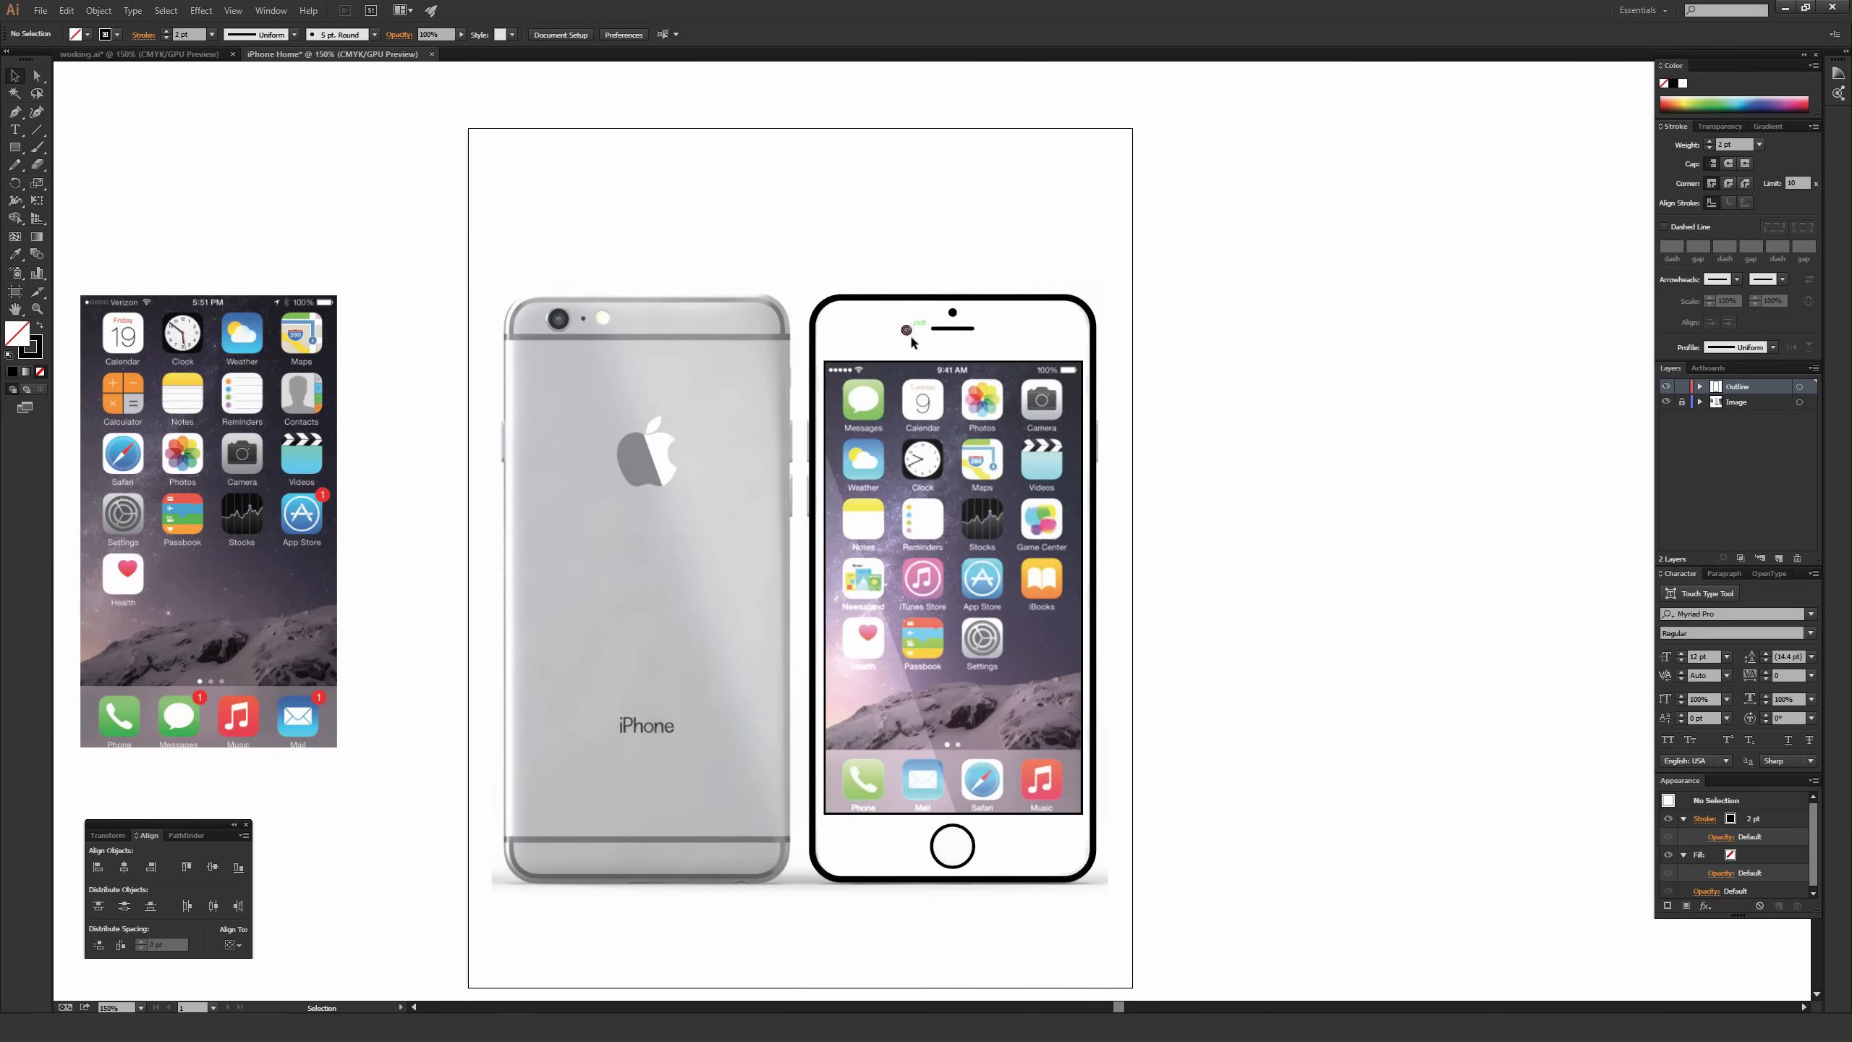
Align the body outline, sensor dot, earpiece, screen rectangle and home button on their horizontal centers, leaving out the front camera.
{"action": "left_click_drag", "start_coordinate": [933, 220], "coordinate": [1116, 927]}
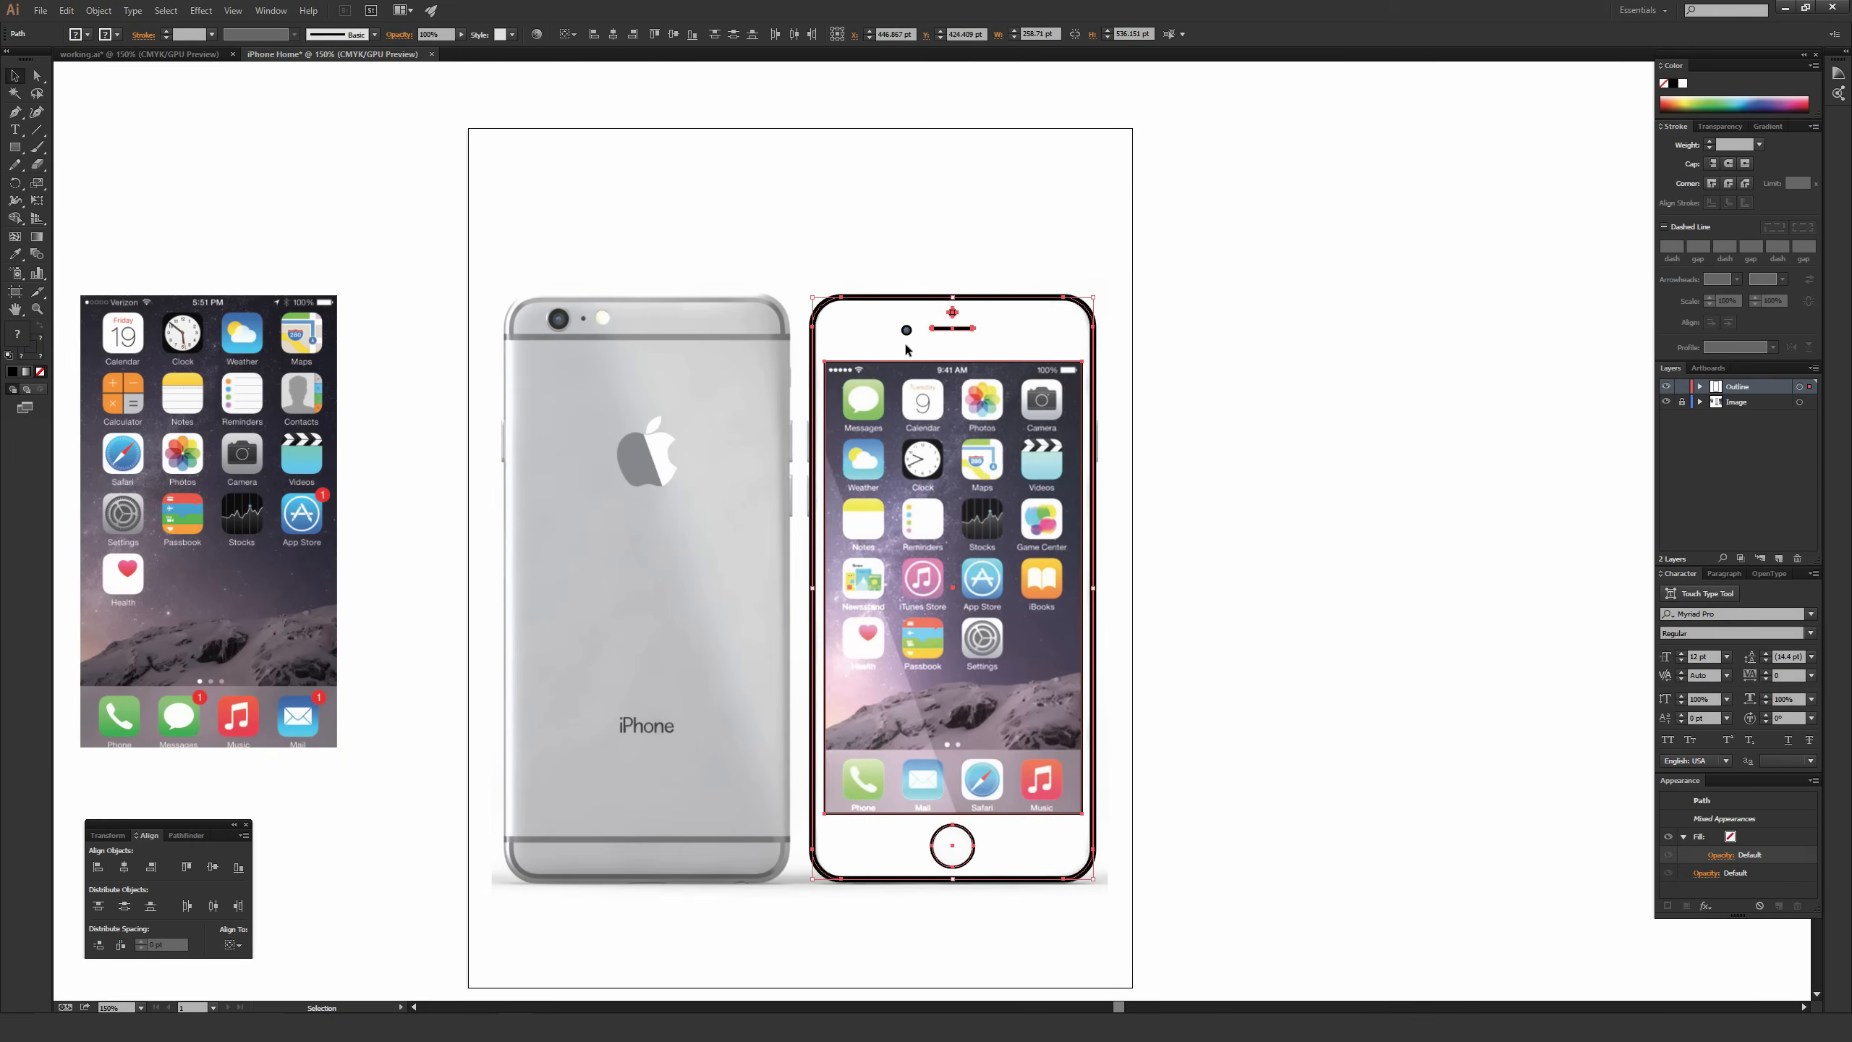
{"action": "left_click_drag", "start_coordinate": [172, 839], "coordinate": [1358, 286]}
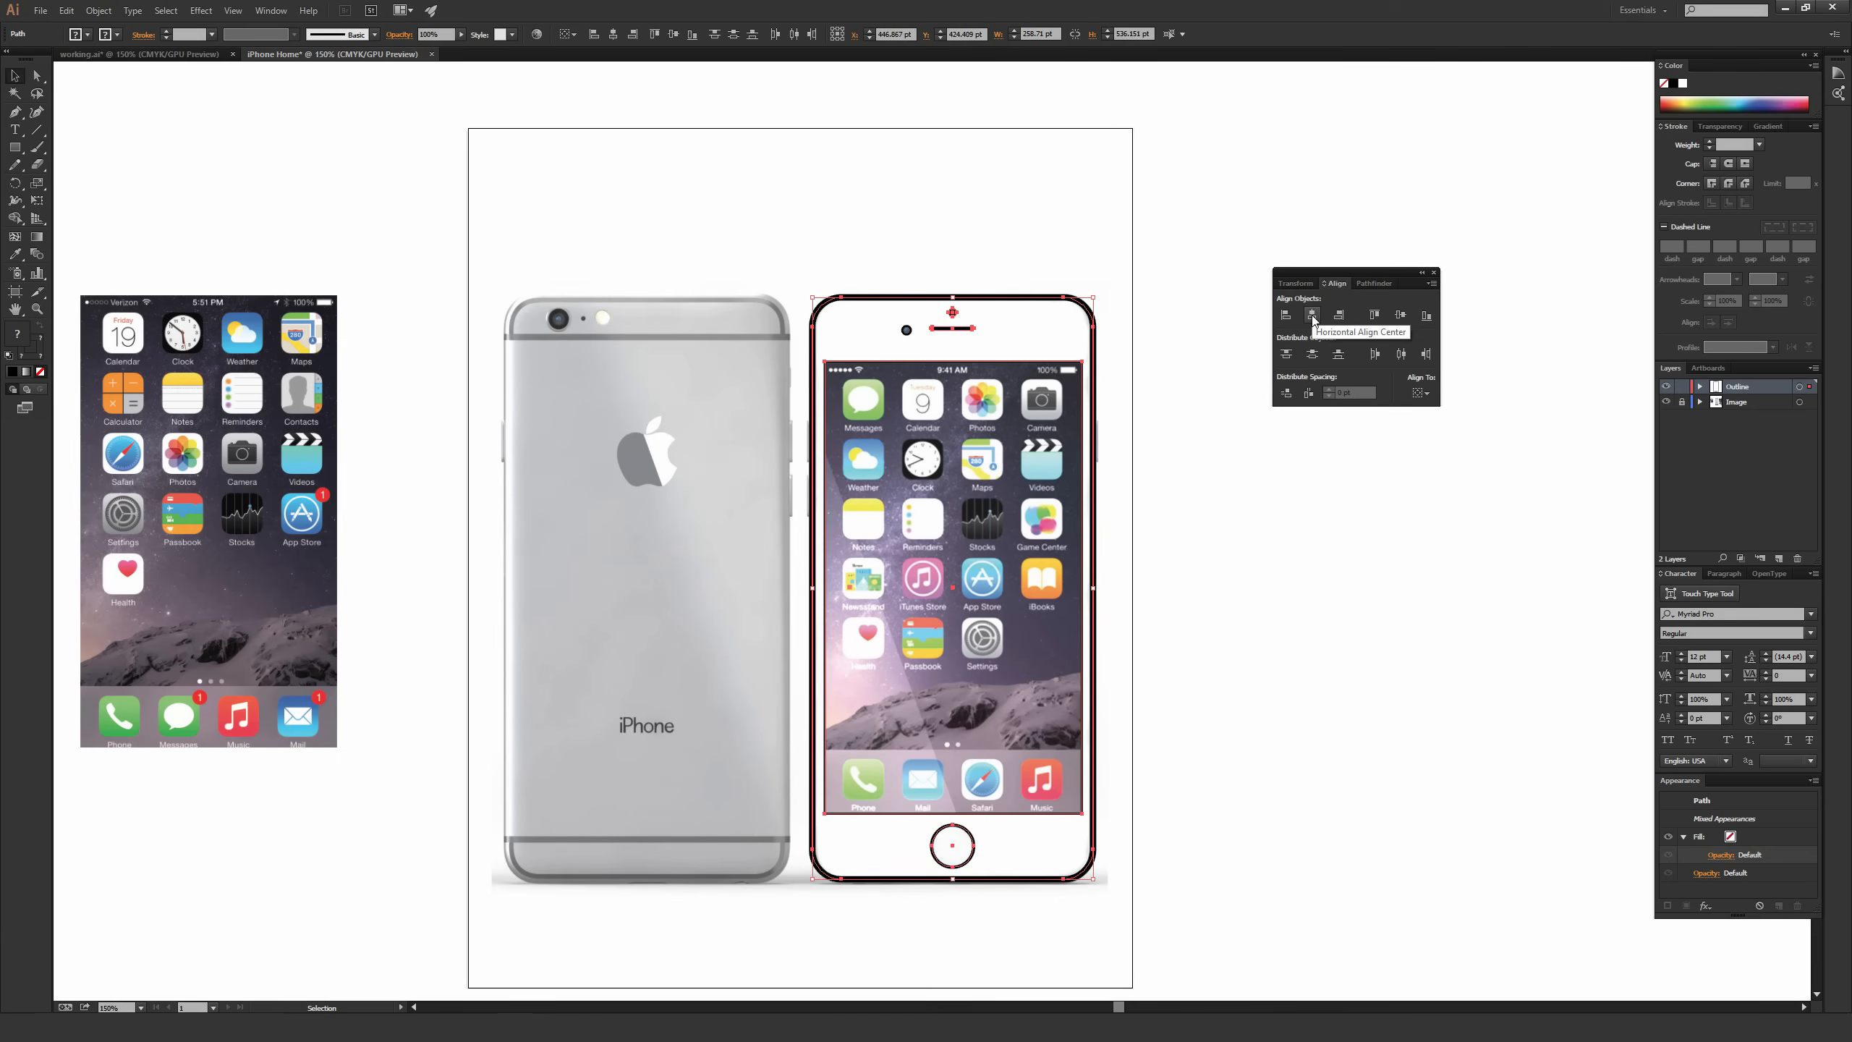
{"action": "left_click", "coordinate": [1145, 454]}
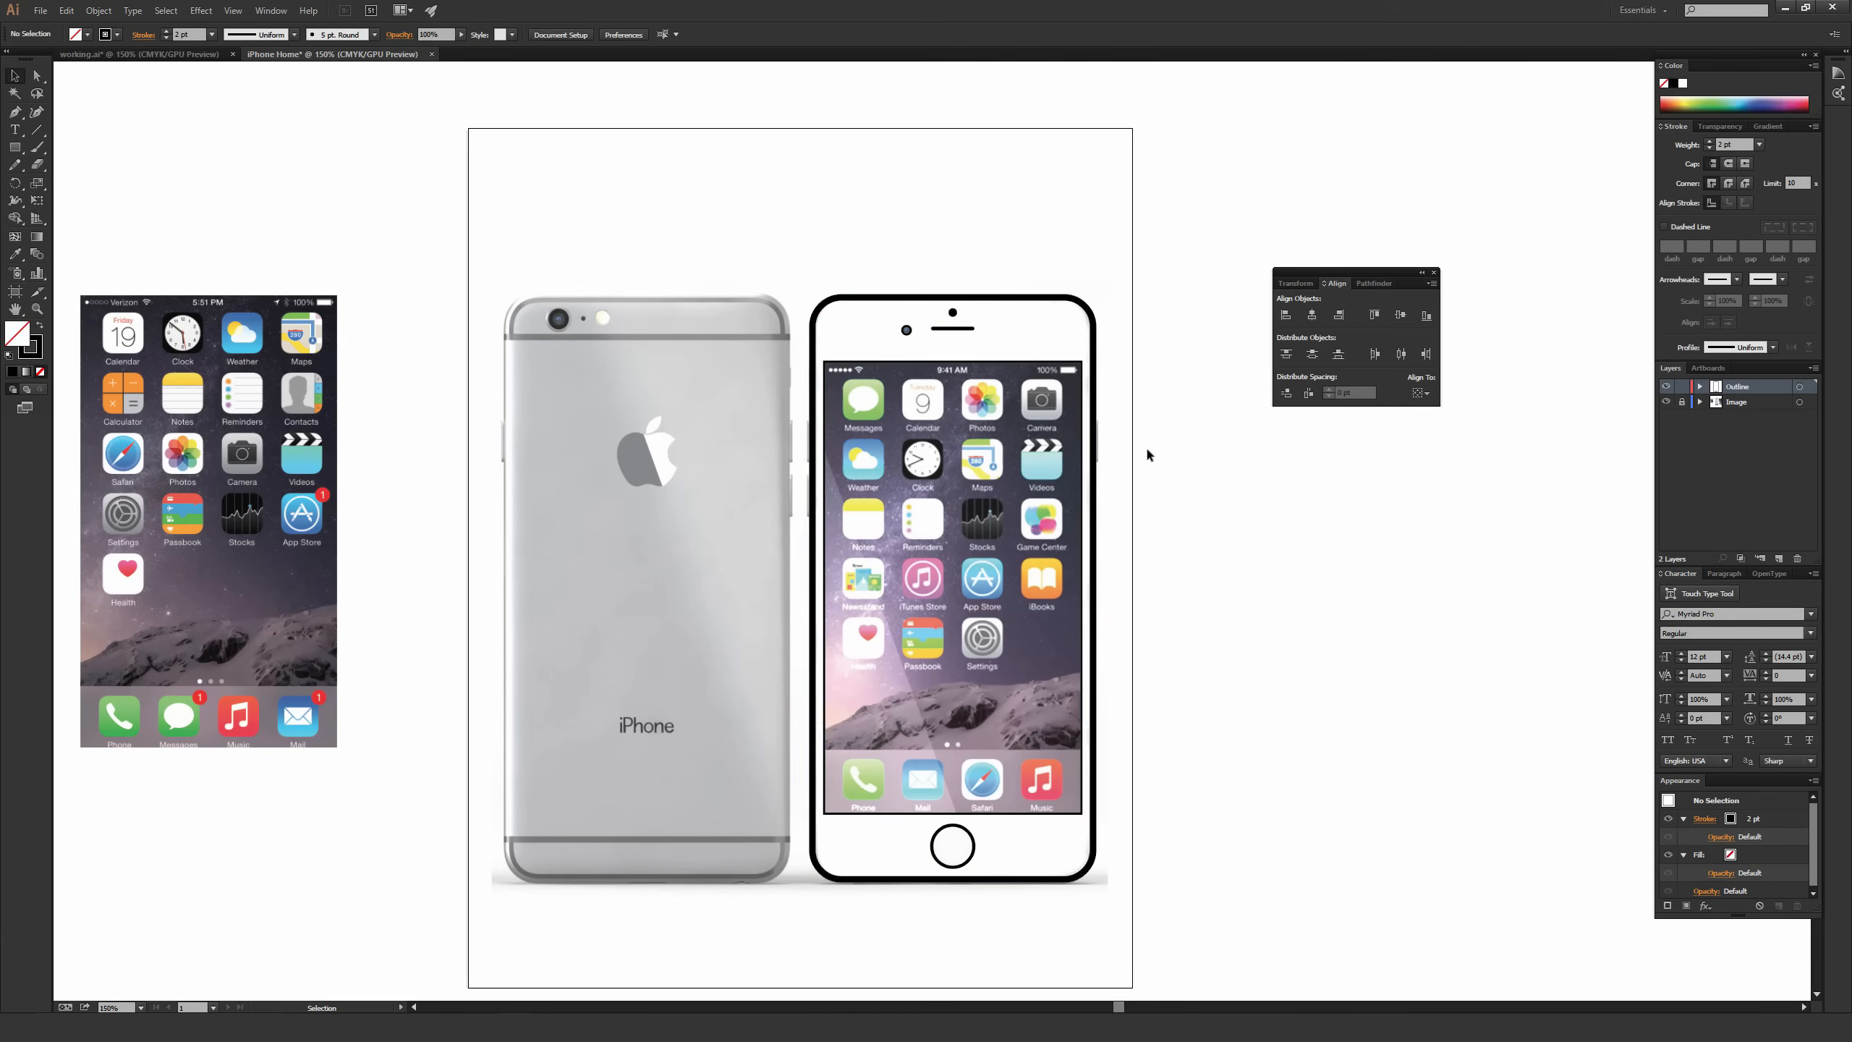
Examine the traced camera, sensor, earpiece and top screen edge up close, moving the Align panel clear of the phone outline.
{"action": "key", "text": "ctrl+plus"}
{"action": "key", "text": "ctrl+plus"}
{"action": "key", "text": "ctrl+plus"}
{"action": "key", "text": "space"}
{"action": "left_click_drag", "start_coordinate": [909, 90], "coordinate": [798, 517]}
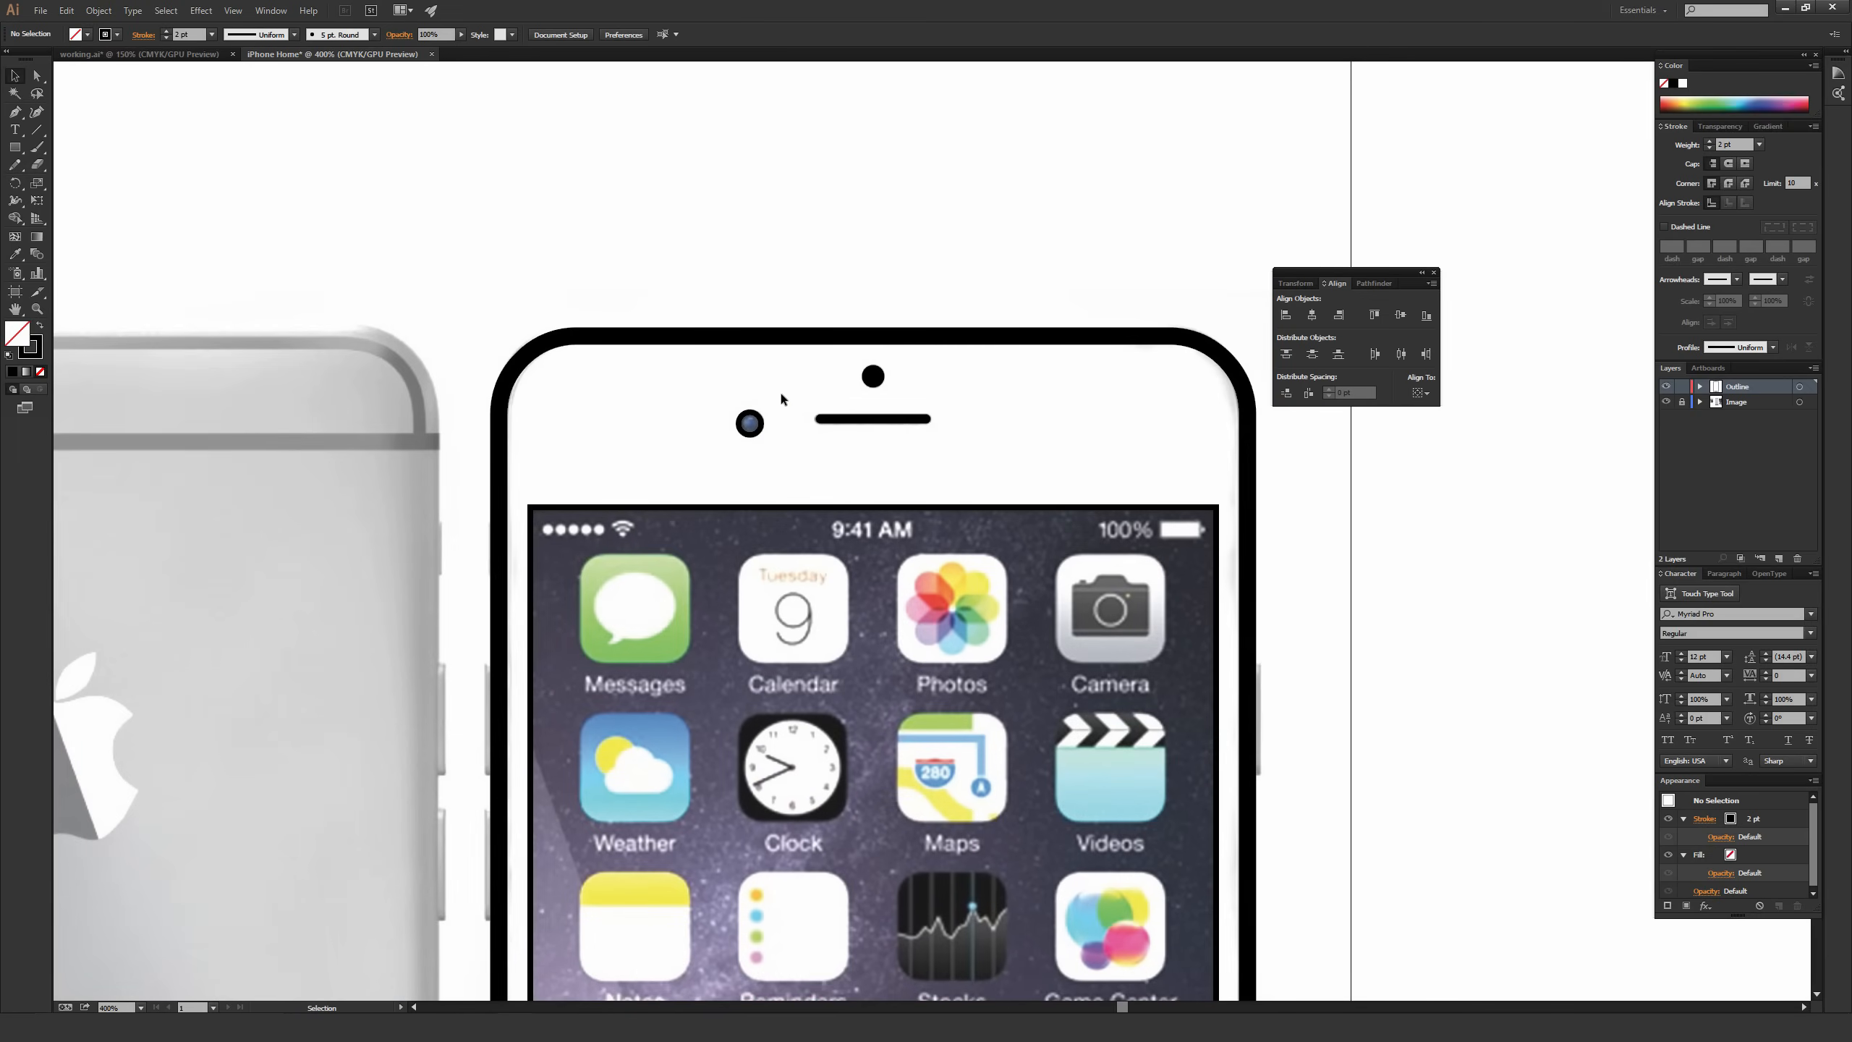
{"action": "left_click_drag", "start_coordinate": [1378, 280], "coordinate": [179, 859]}
{"action": "key", "text": "ctrl+minus"}
{"action": "key", "text": "ctrl+minus"}
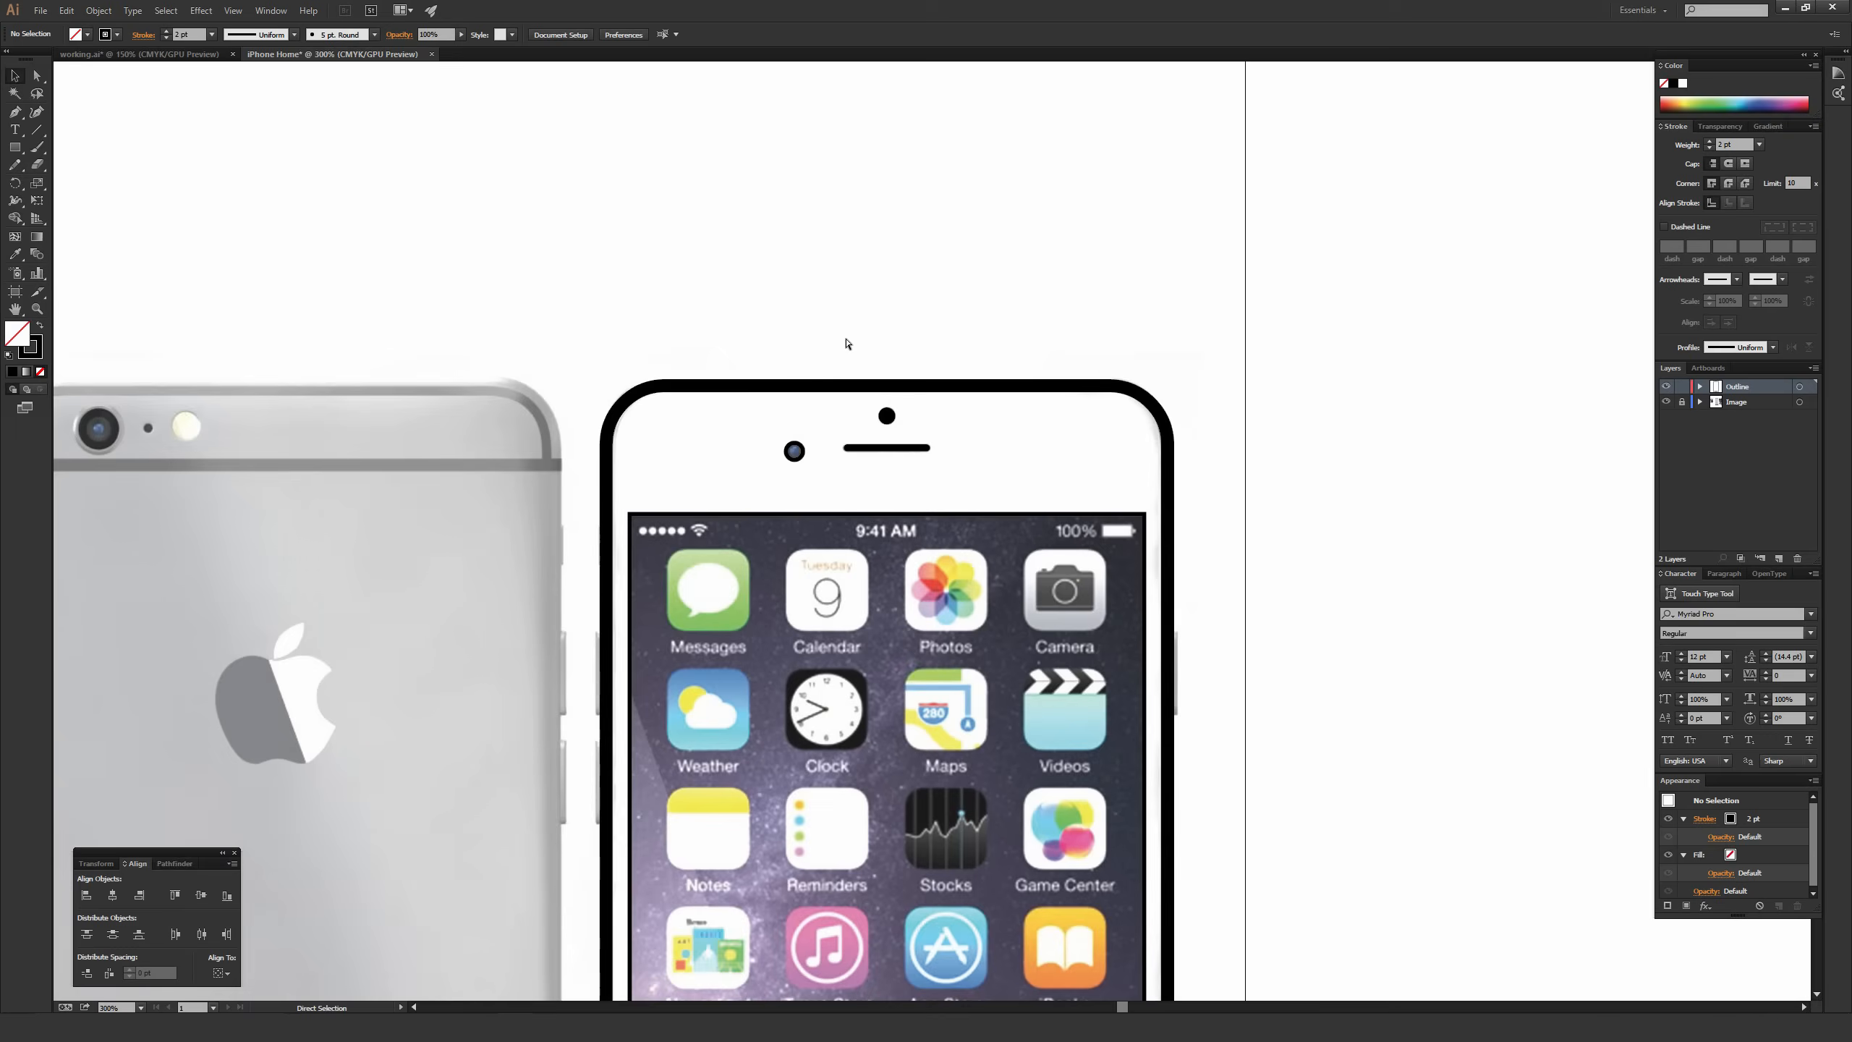
{"action": "key", "text": "space"}
{"action": "left_click_drag", "start_coordinate": [986, 585], "coordinate": [981, 406]}
Swap the screen rectangle's fill and stroke to make it solid black with no stroke, and clear the selection.
{"action": "left_click", "coordinate": [918, 447]}
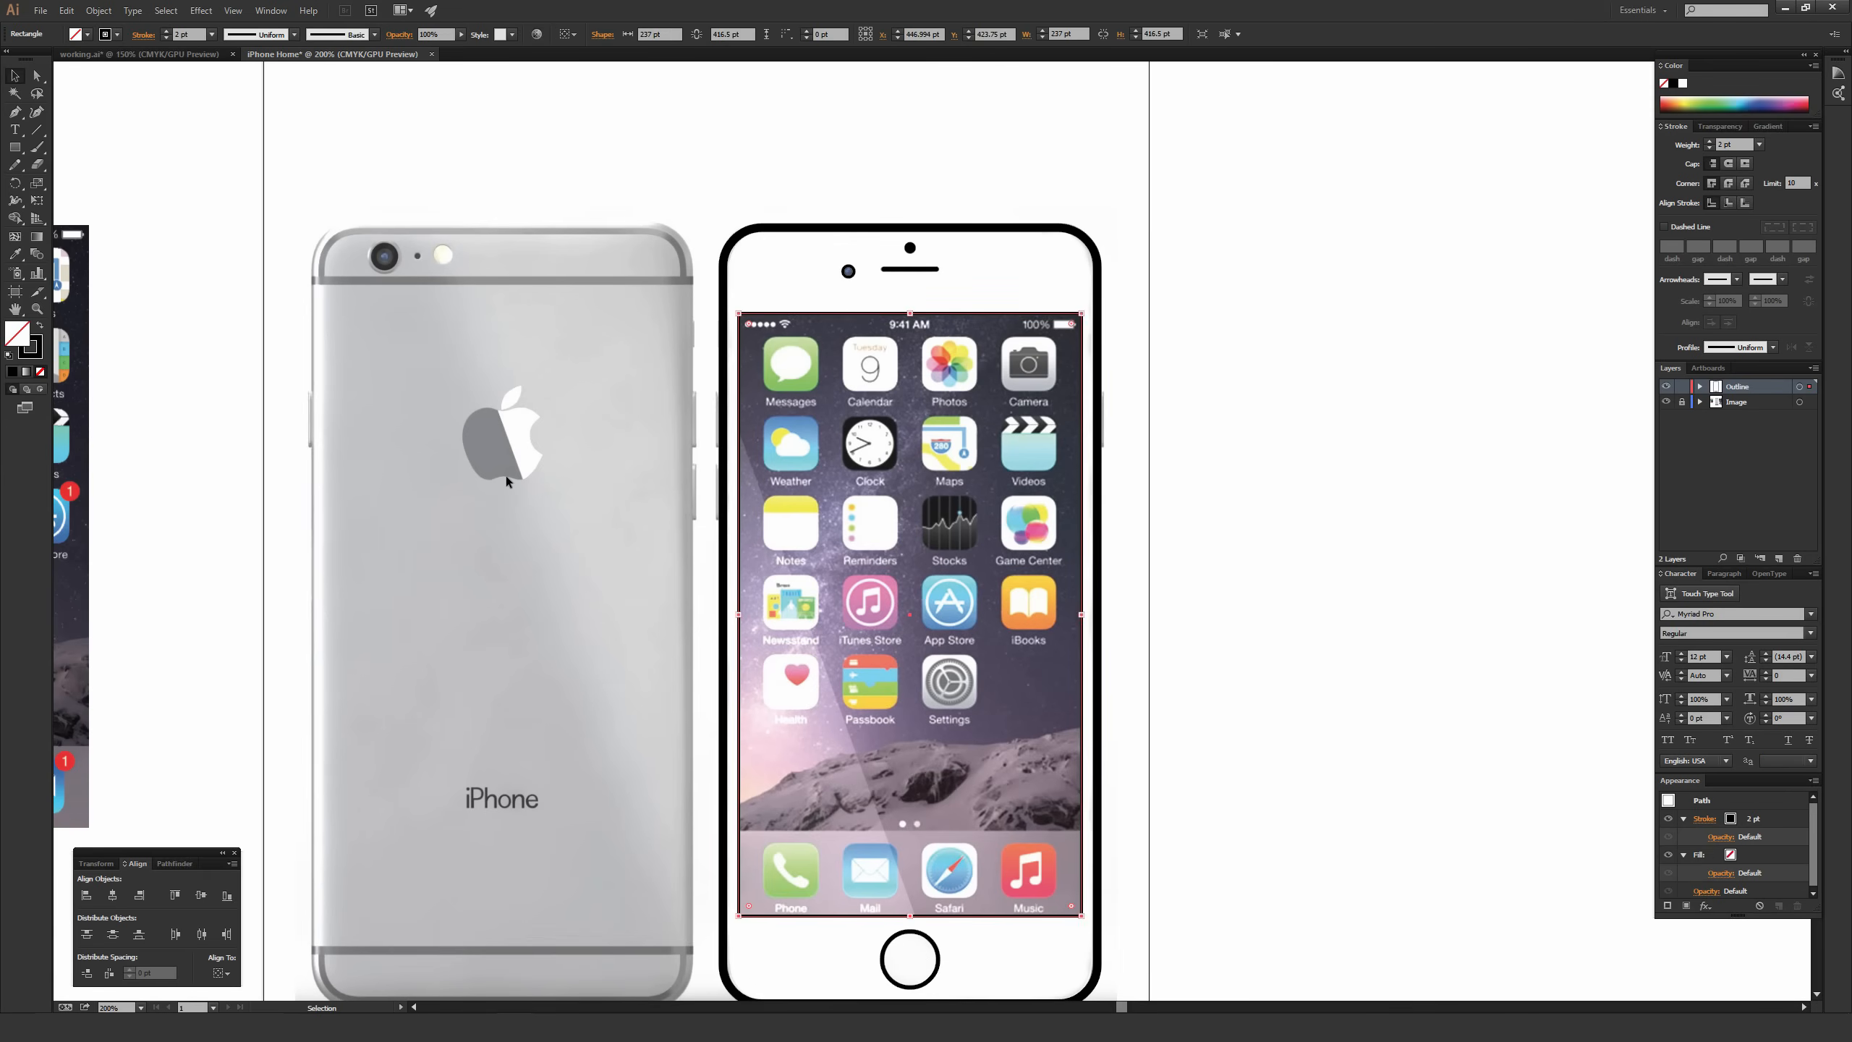
{"action": "key", "text": "shift+x"}
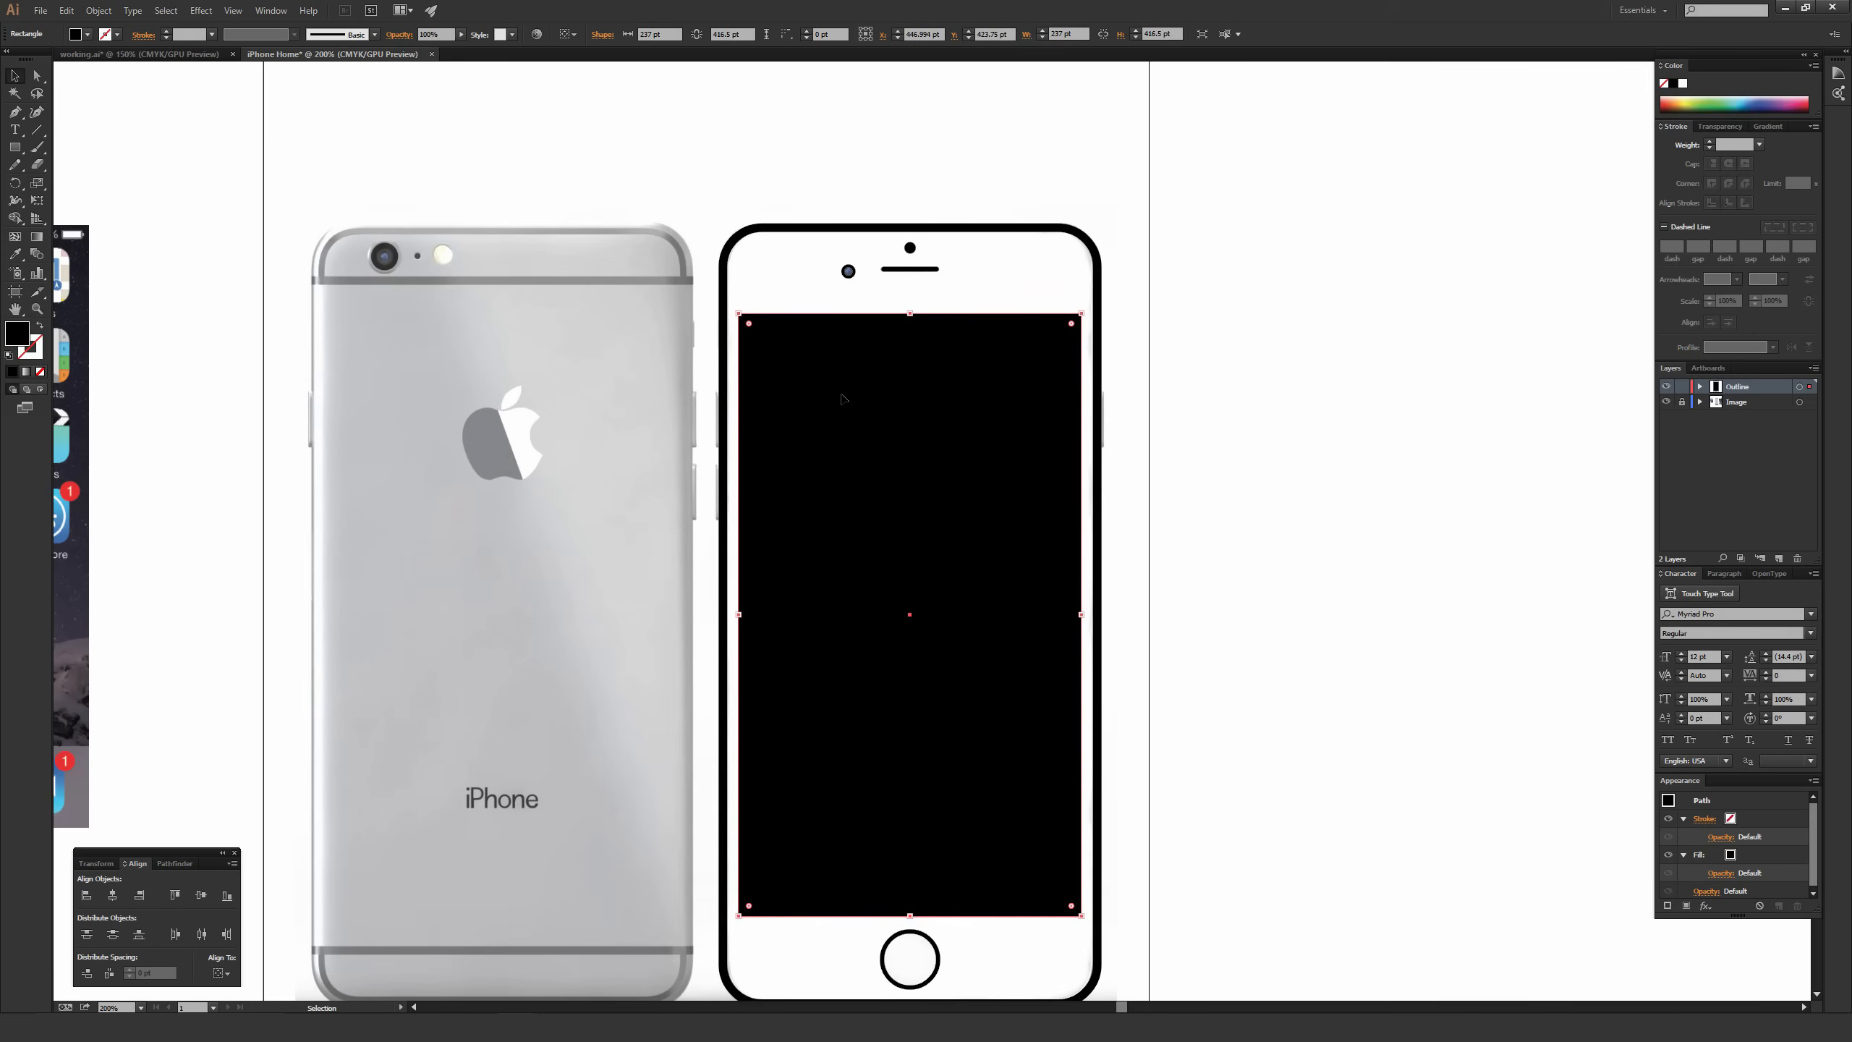
{"action": "left_click", "coordinate": [33, 353]}
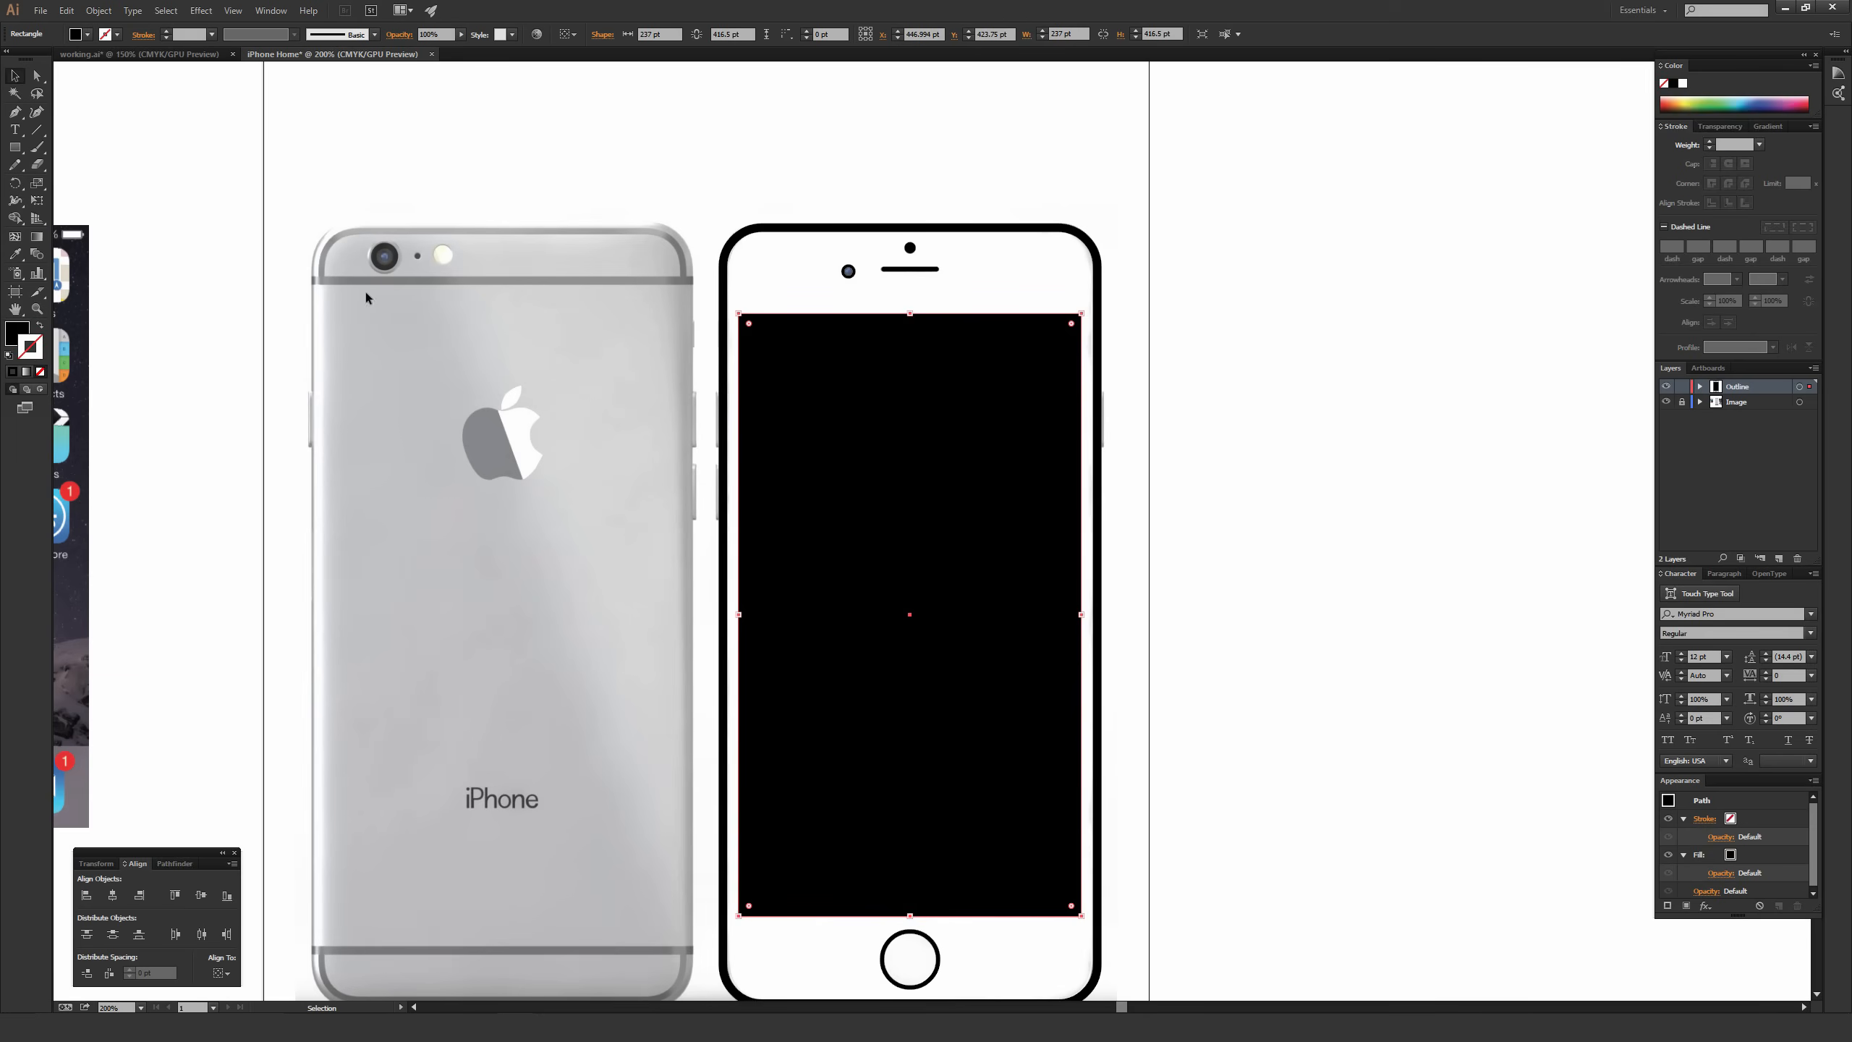
{"action": "left_click", "coordinate": [678, 169]}
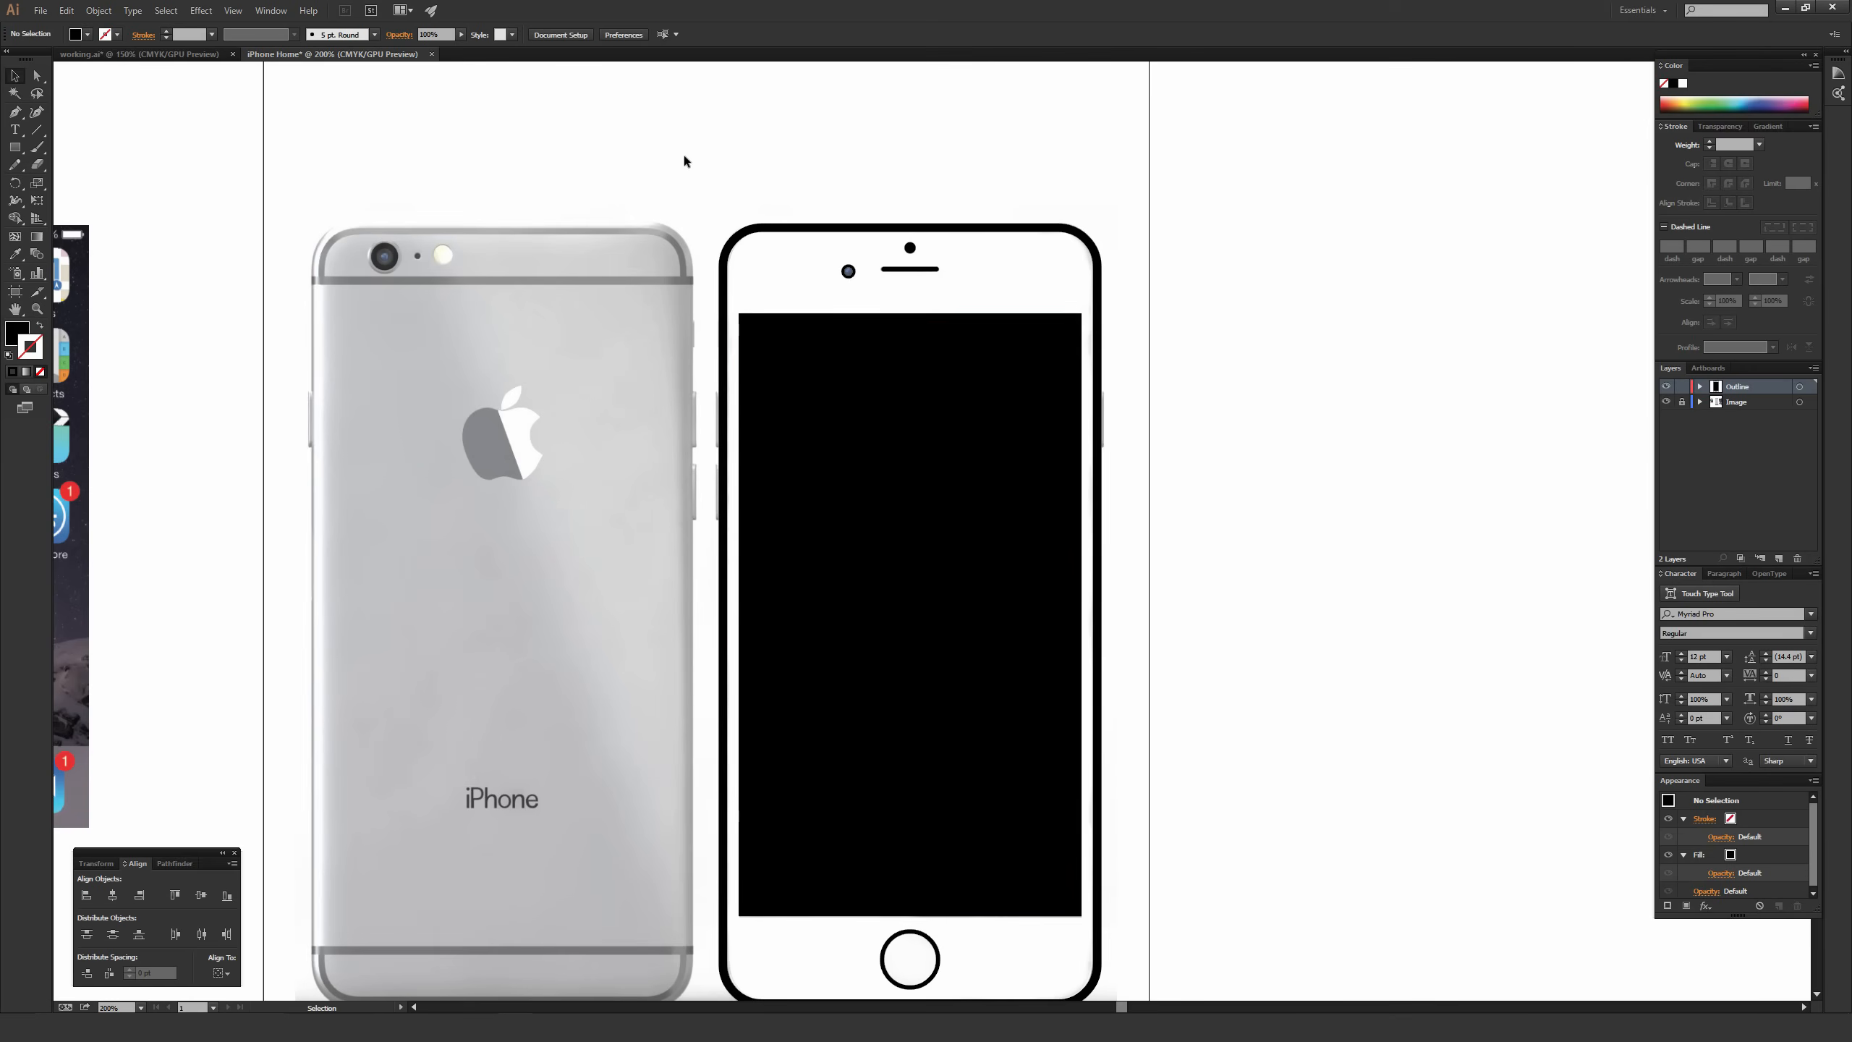
Cut the black screen rectangle from the Outline layer and create a new layer named Screen above it.
{"action": "scroll", "coordinate": [904, 379], "scroll_direction": "down", "scroll_amount": 2}
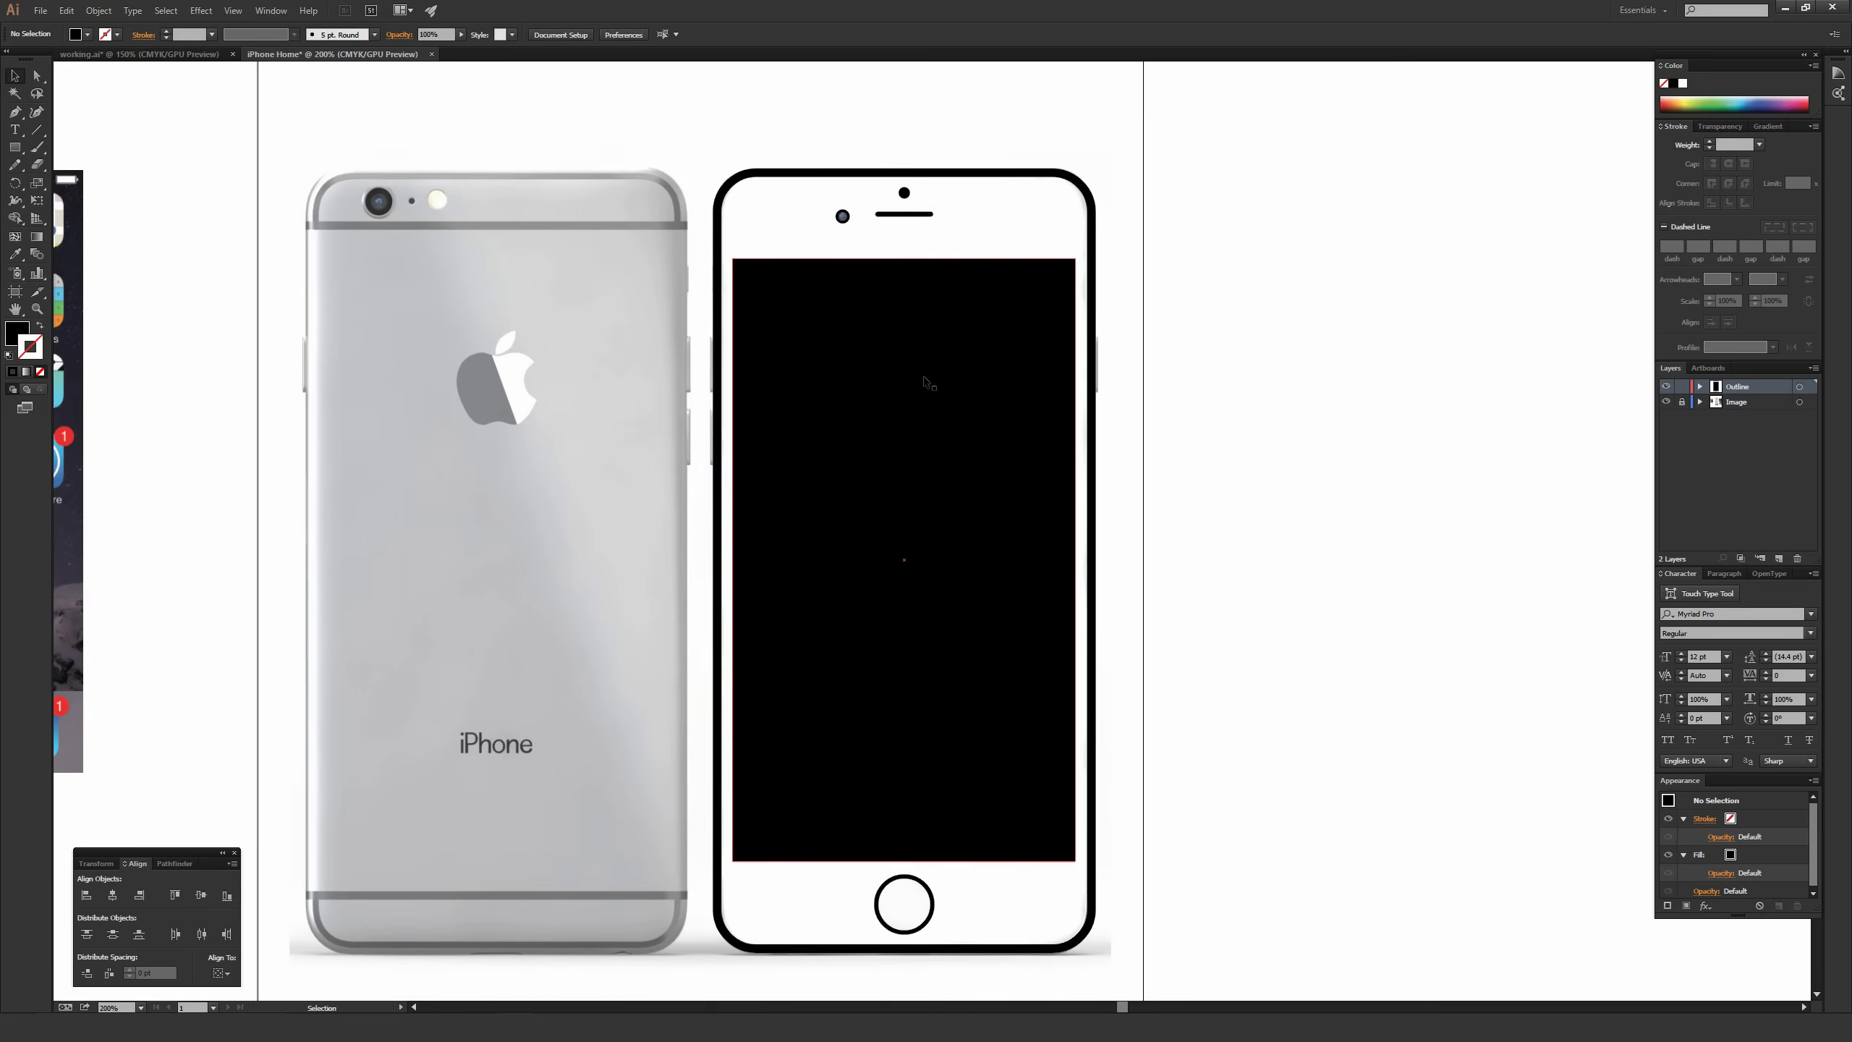
{"action": "left_click", "coordinate": [920, 338]}
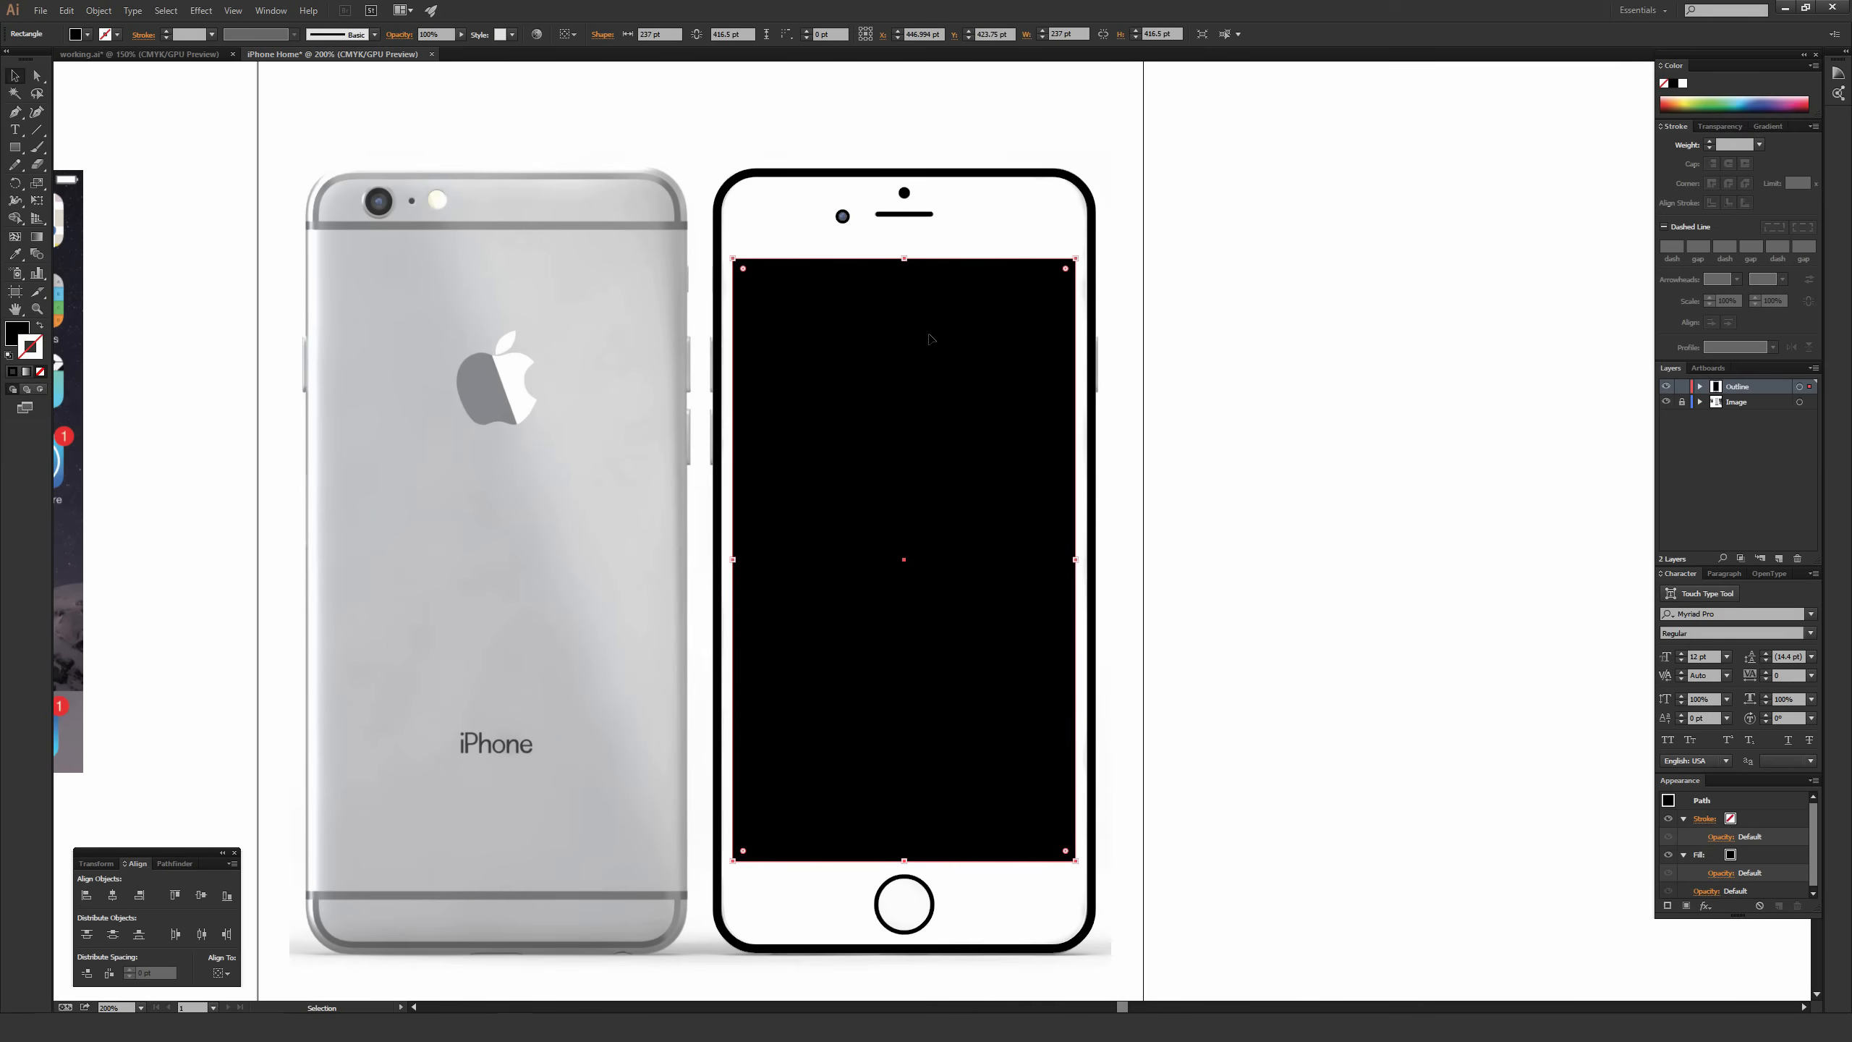
{"action": "key", "text": "Delete"}
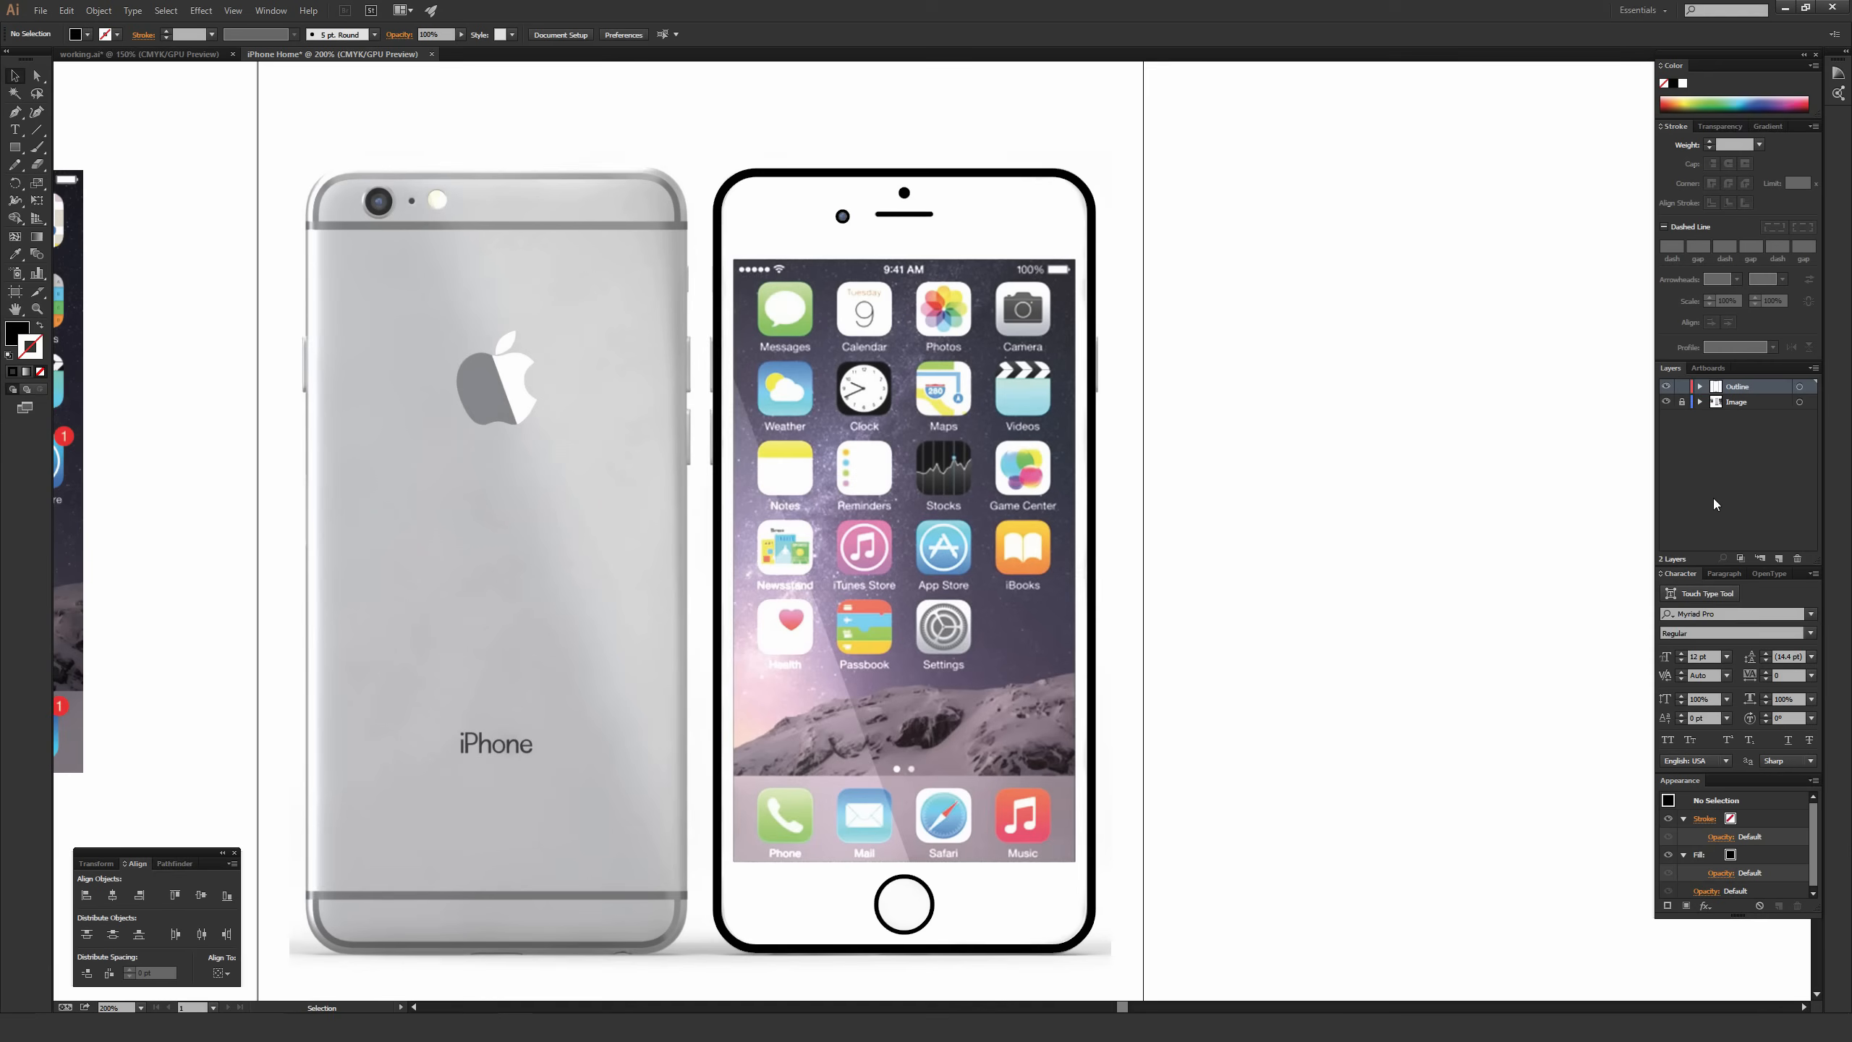
{"action": "left_click", "coordinate": [1779, 558]}
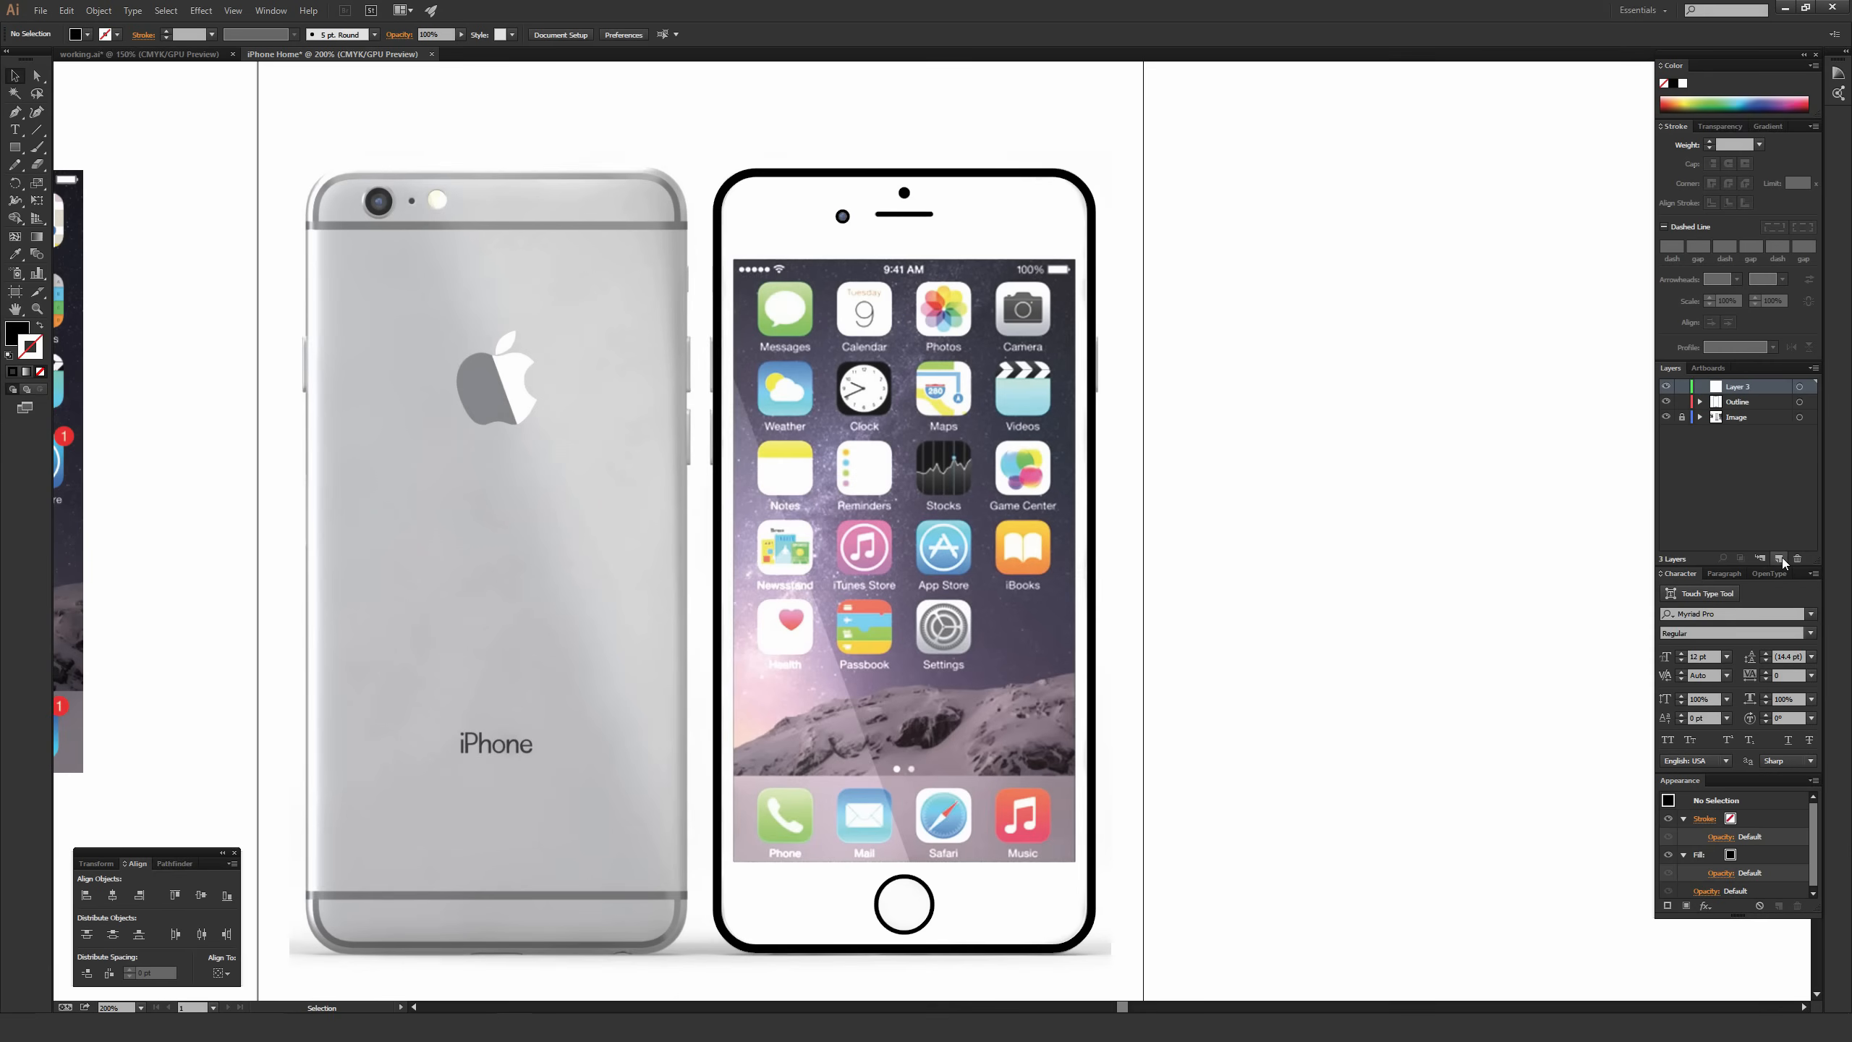
{"action": "double_click", "coordinate": [1738, 385]}
{"action": "type", "text": "SS"}
{"action": "key", "text": "Return"}
Paste the black rectangle in front at its original position on the Screen layer, and clear the selection.
{"action": "key", "text": "ctrl+f"}
{"action": "key", "text": "v"}
{"action": "left_click", "coordinate": [1247, 277]}
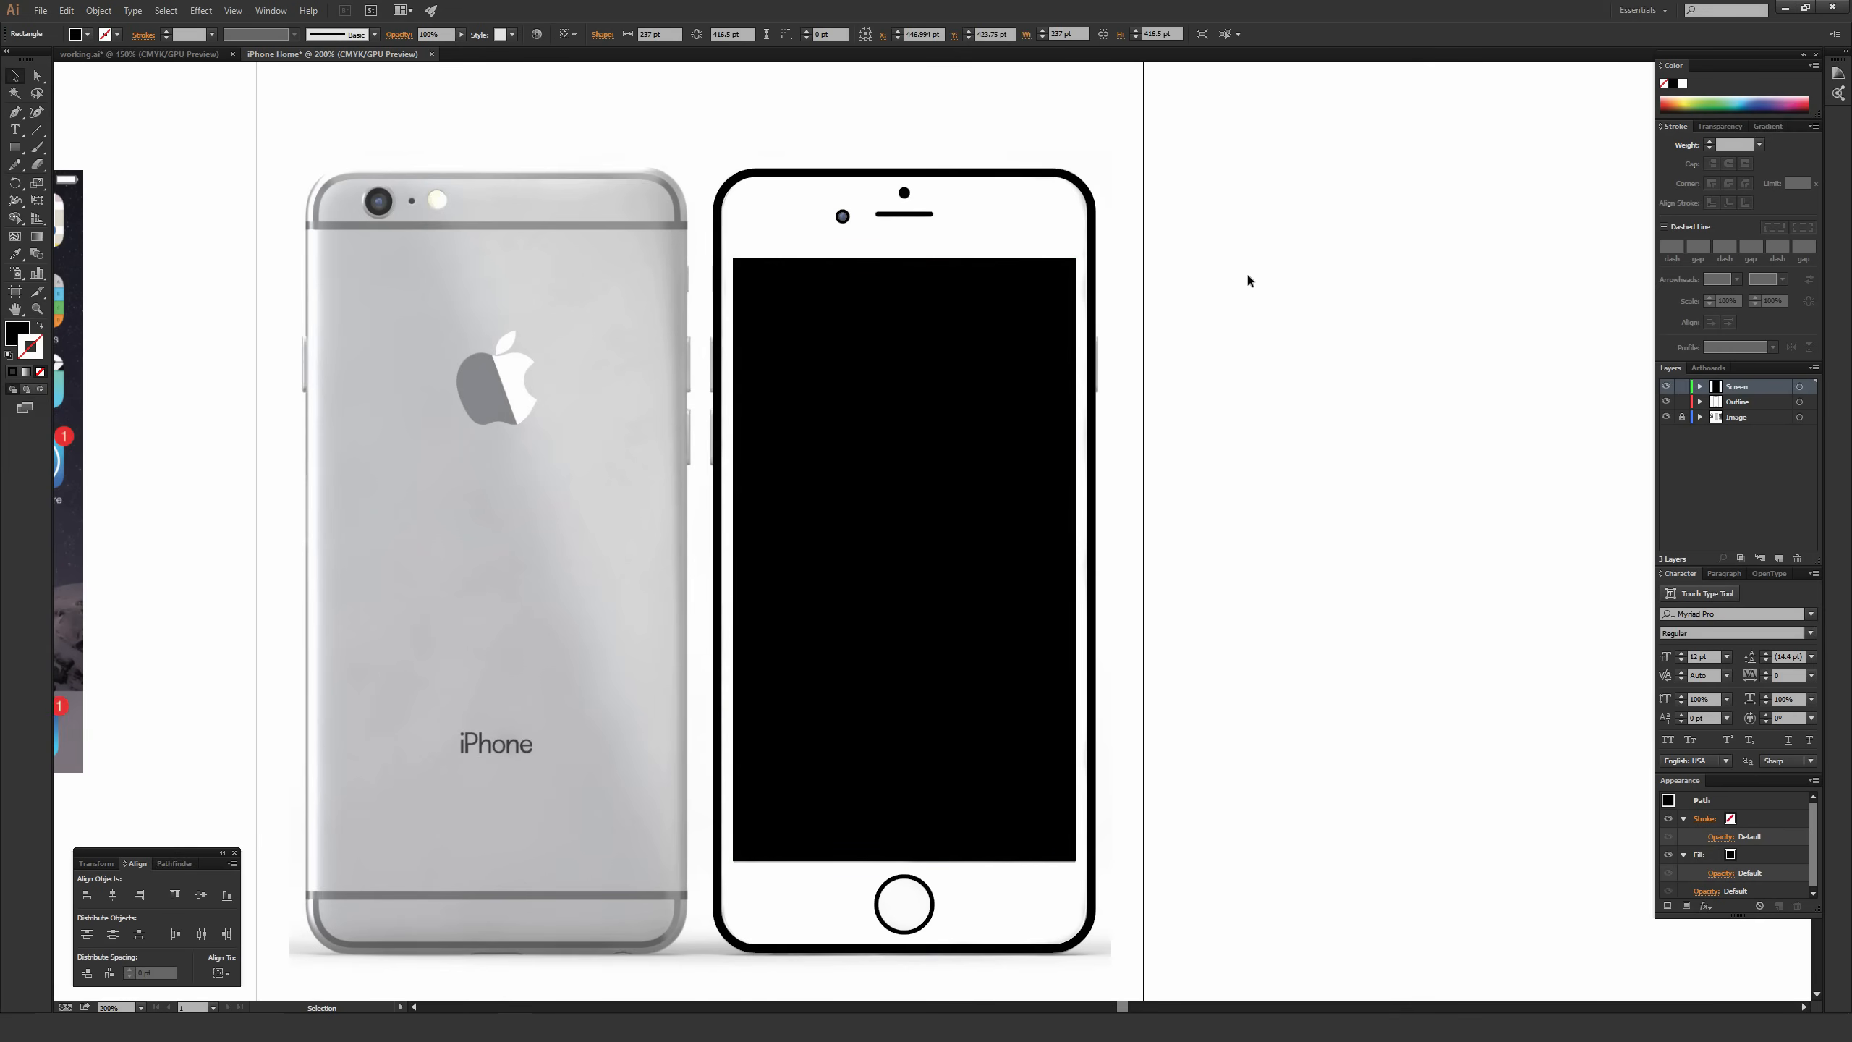
{"action": "left_click", "coordinate": [953, 289]}
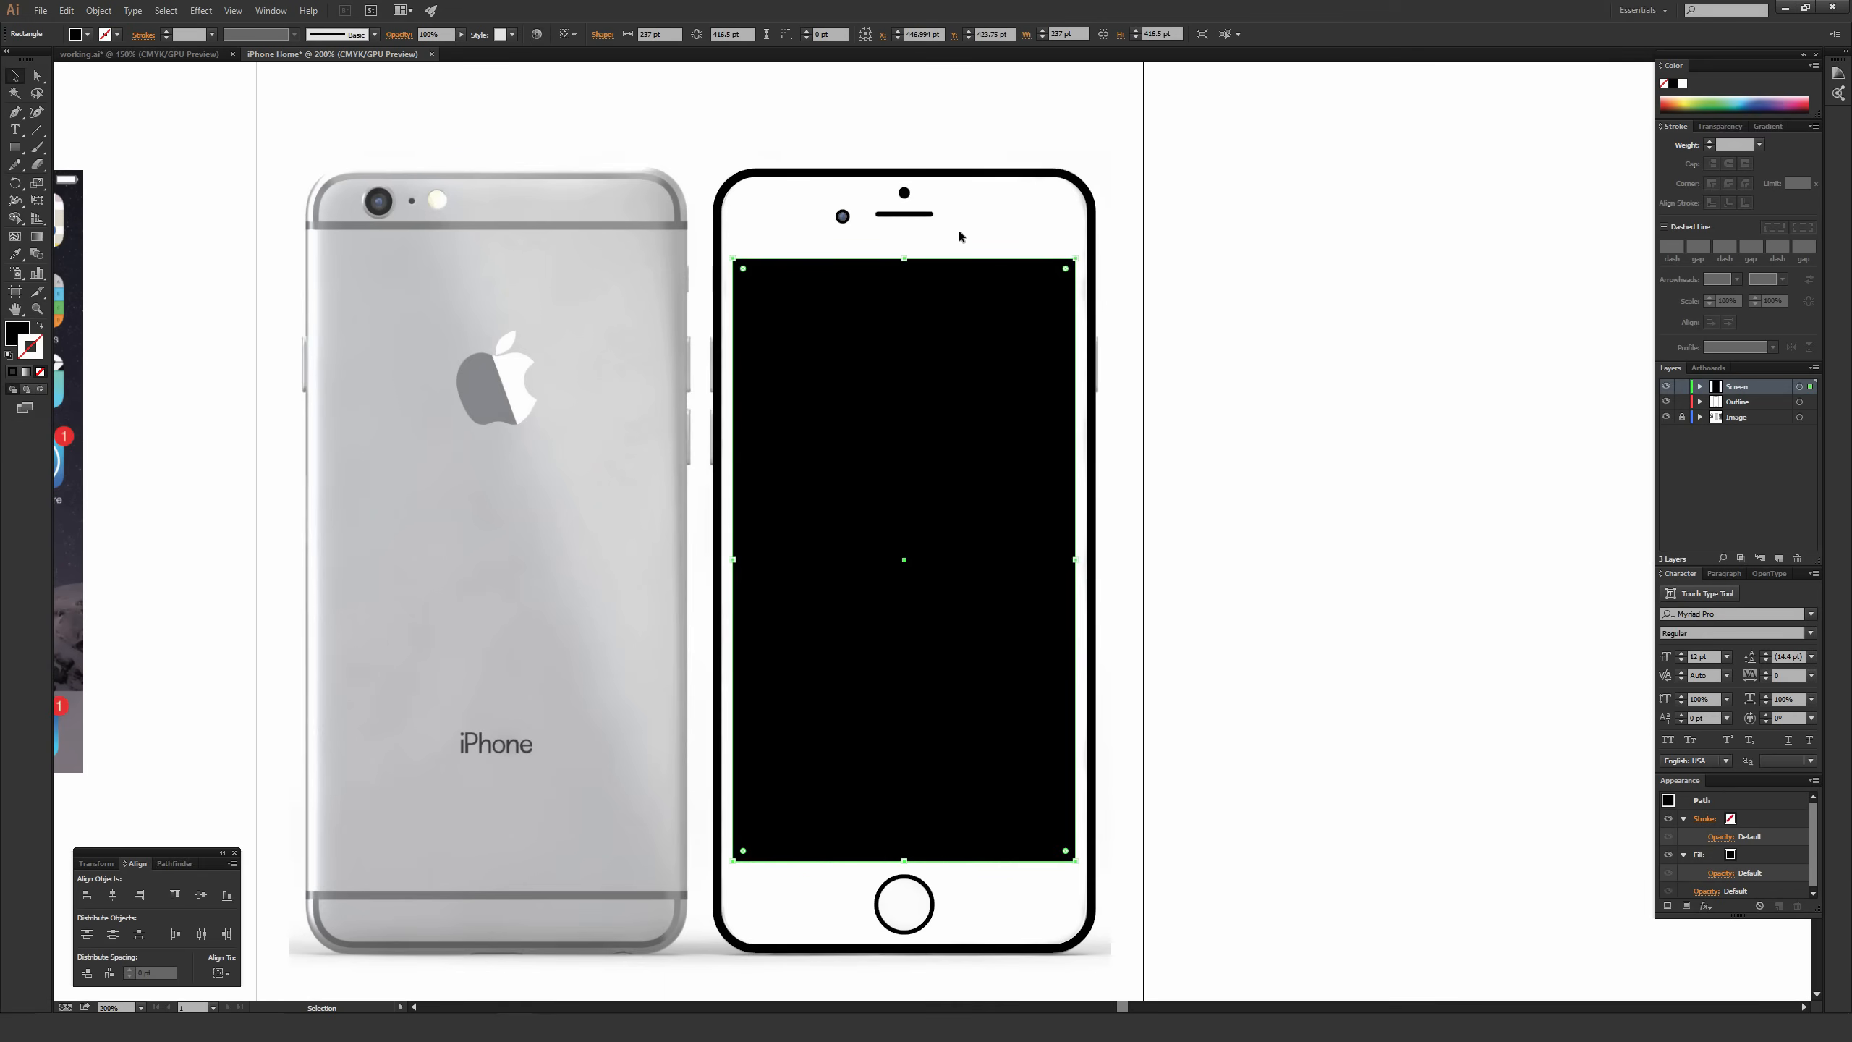
{"action": "left_click", "coordinate": [1181, 232]}
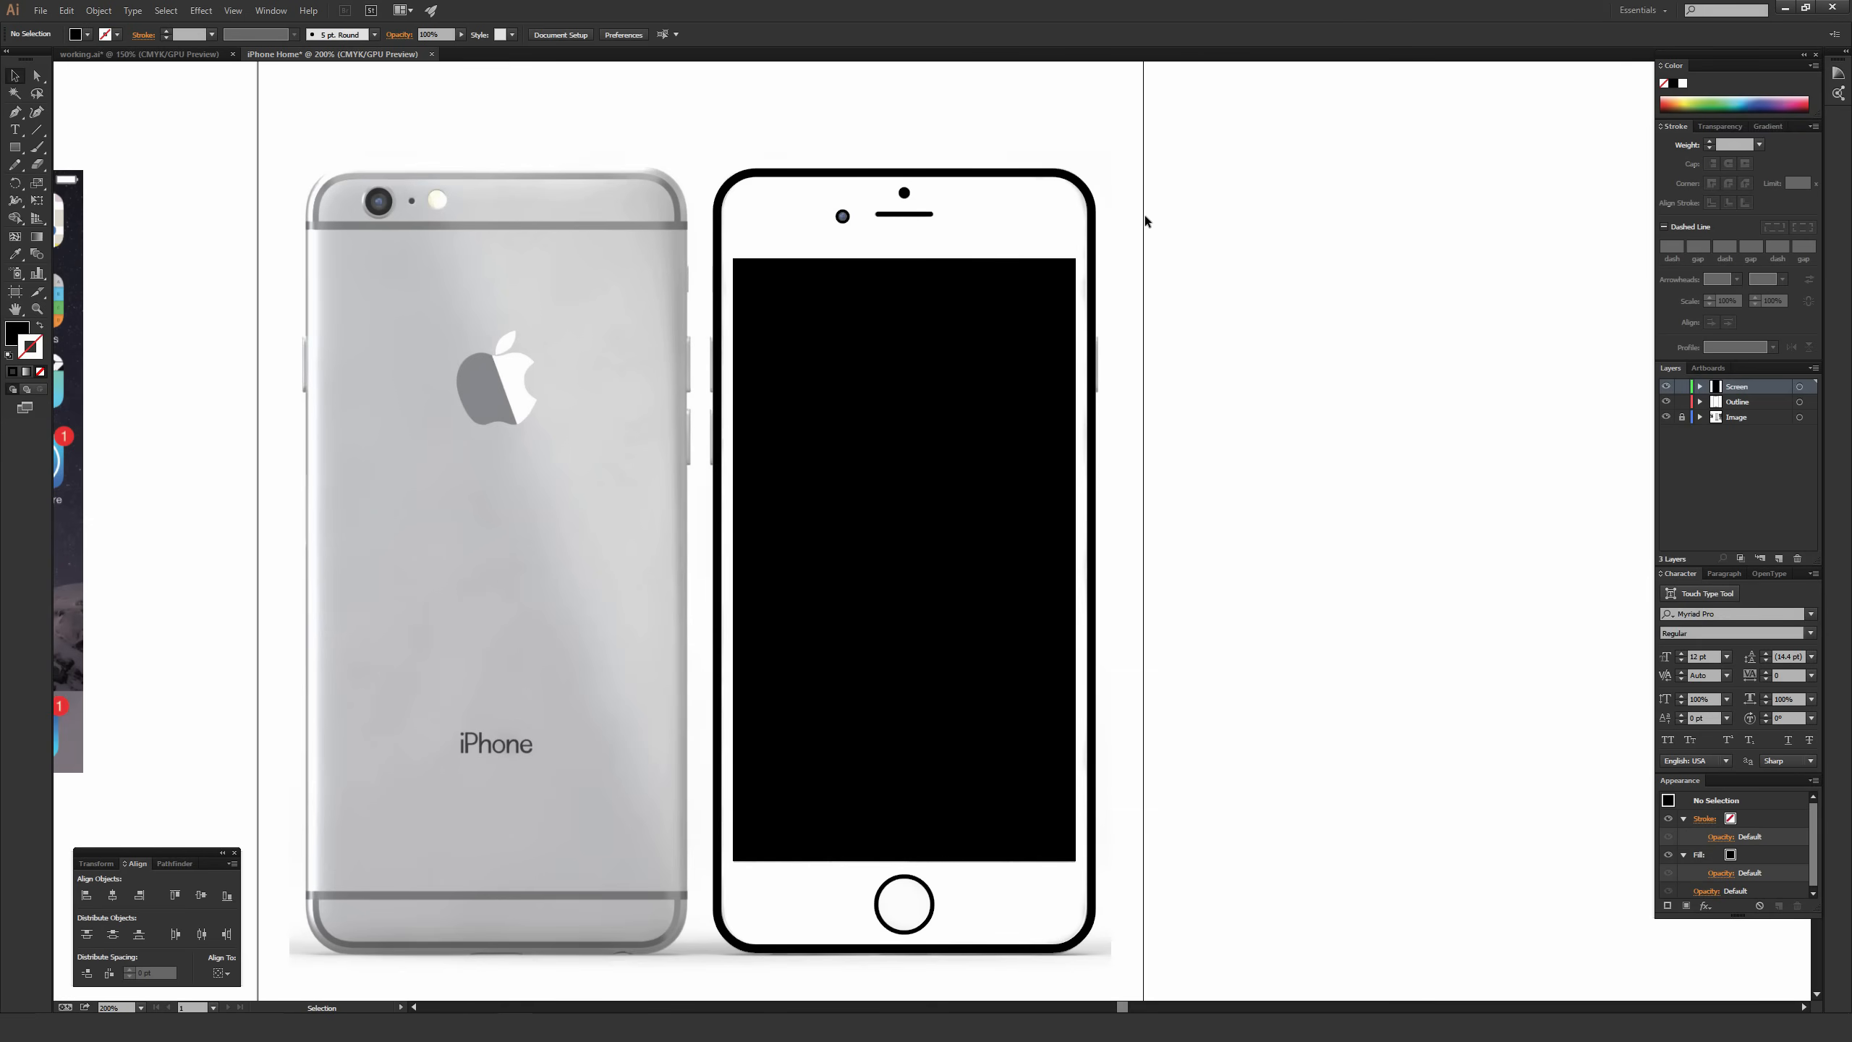
Examine the upper corner of the black screen and its margin to the phone's body outline at high magnification.
{"action": "key", "text": "ctrl+equal"}
{"action": "key", "text": "ctrl+equal"}
{"action": "key", "text": "ctrl+equal"}
{"action": "key", "text": "ctrl+equal"}
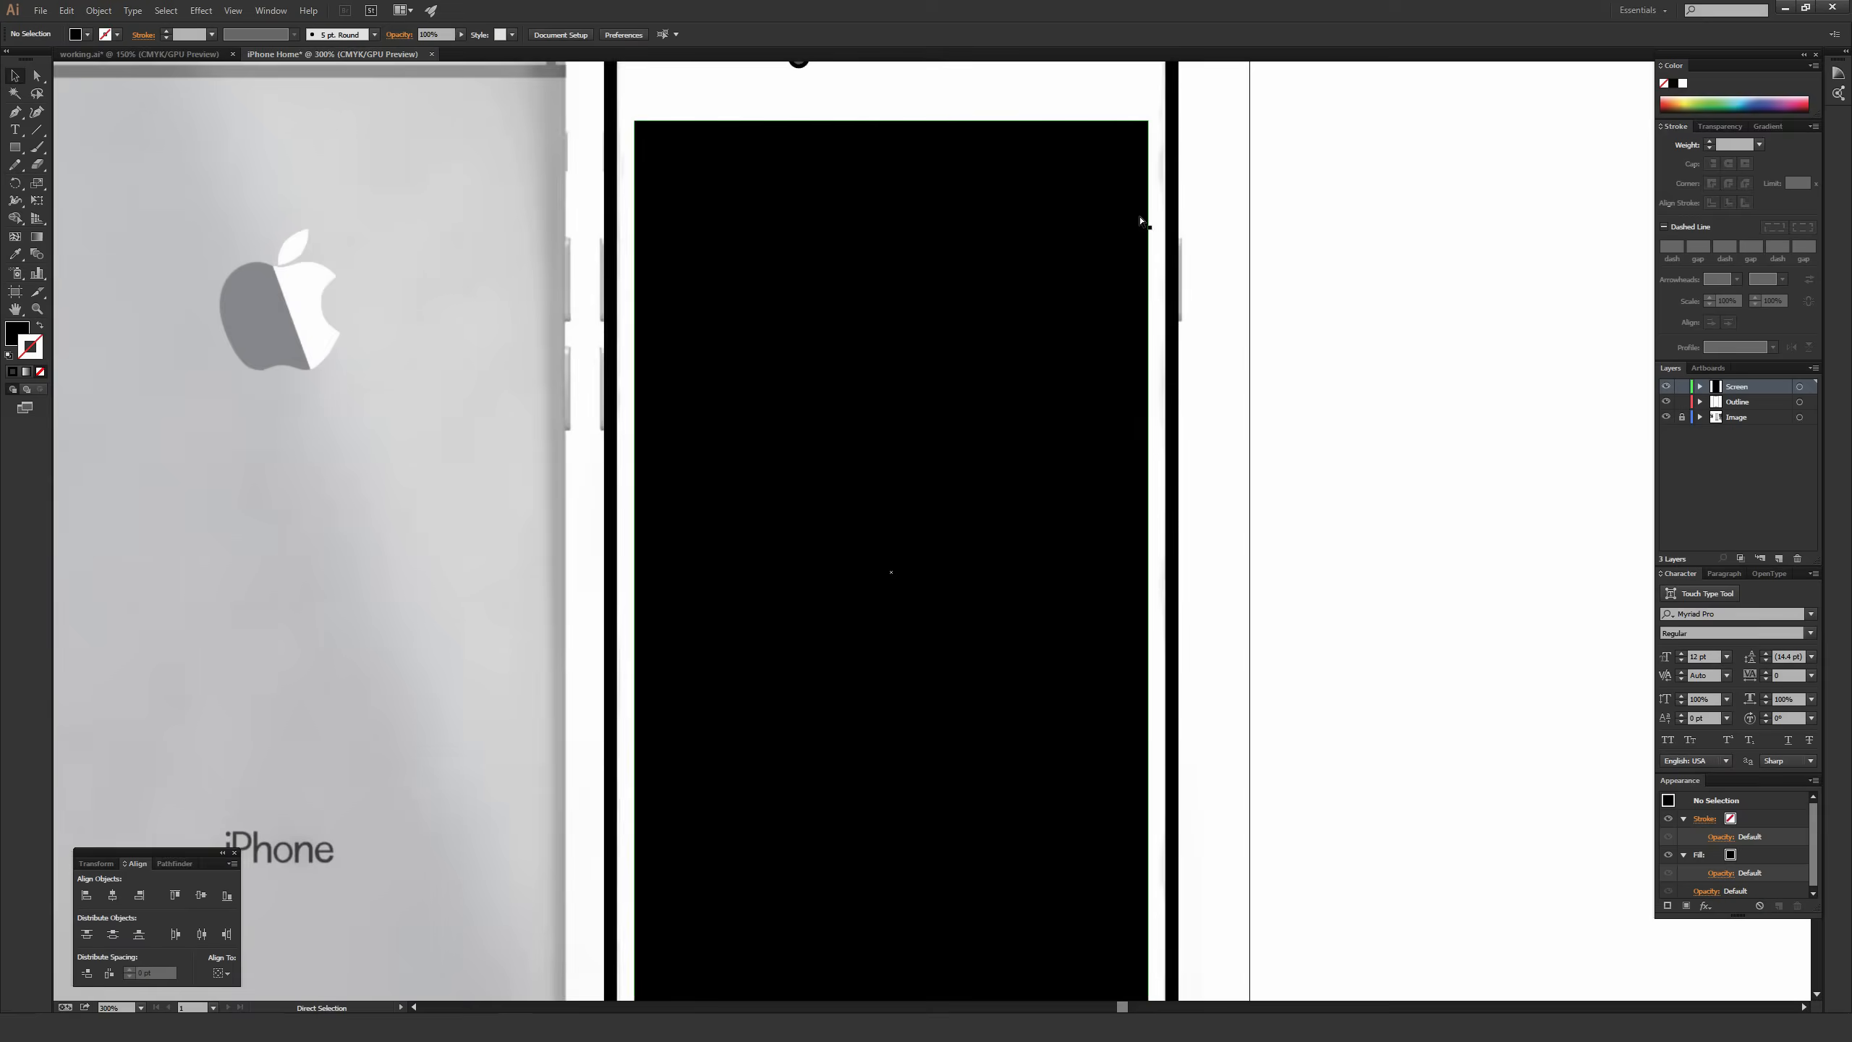
{"action": "left_click_drag", "start_coordinate": [1120, 130], "coordinate": [1060, 526]}
{"action": "left_click_drag", "start_coordinate": [1150, 252], "coordinate": [998, 753]}
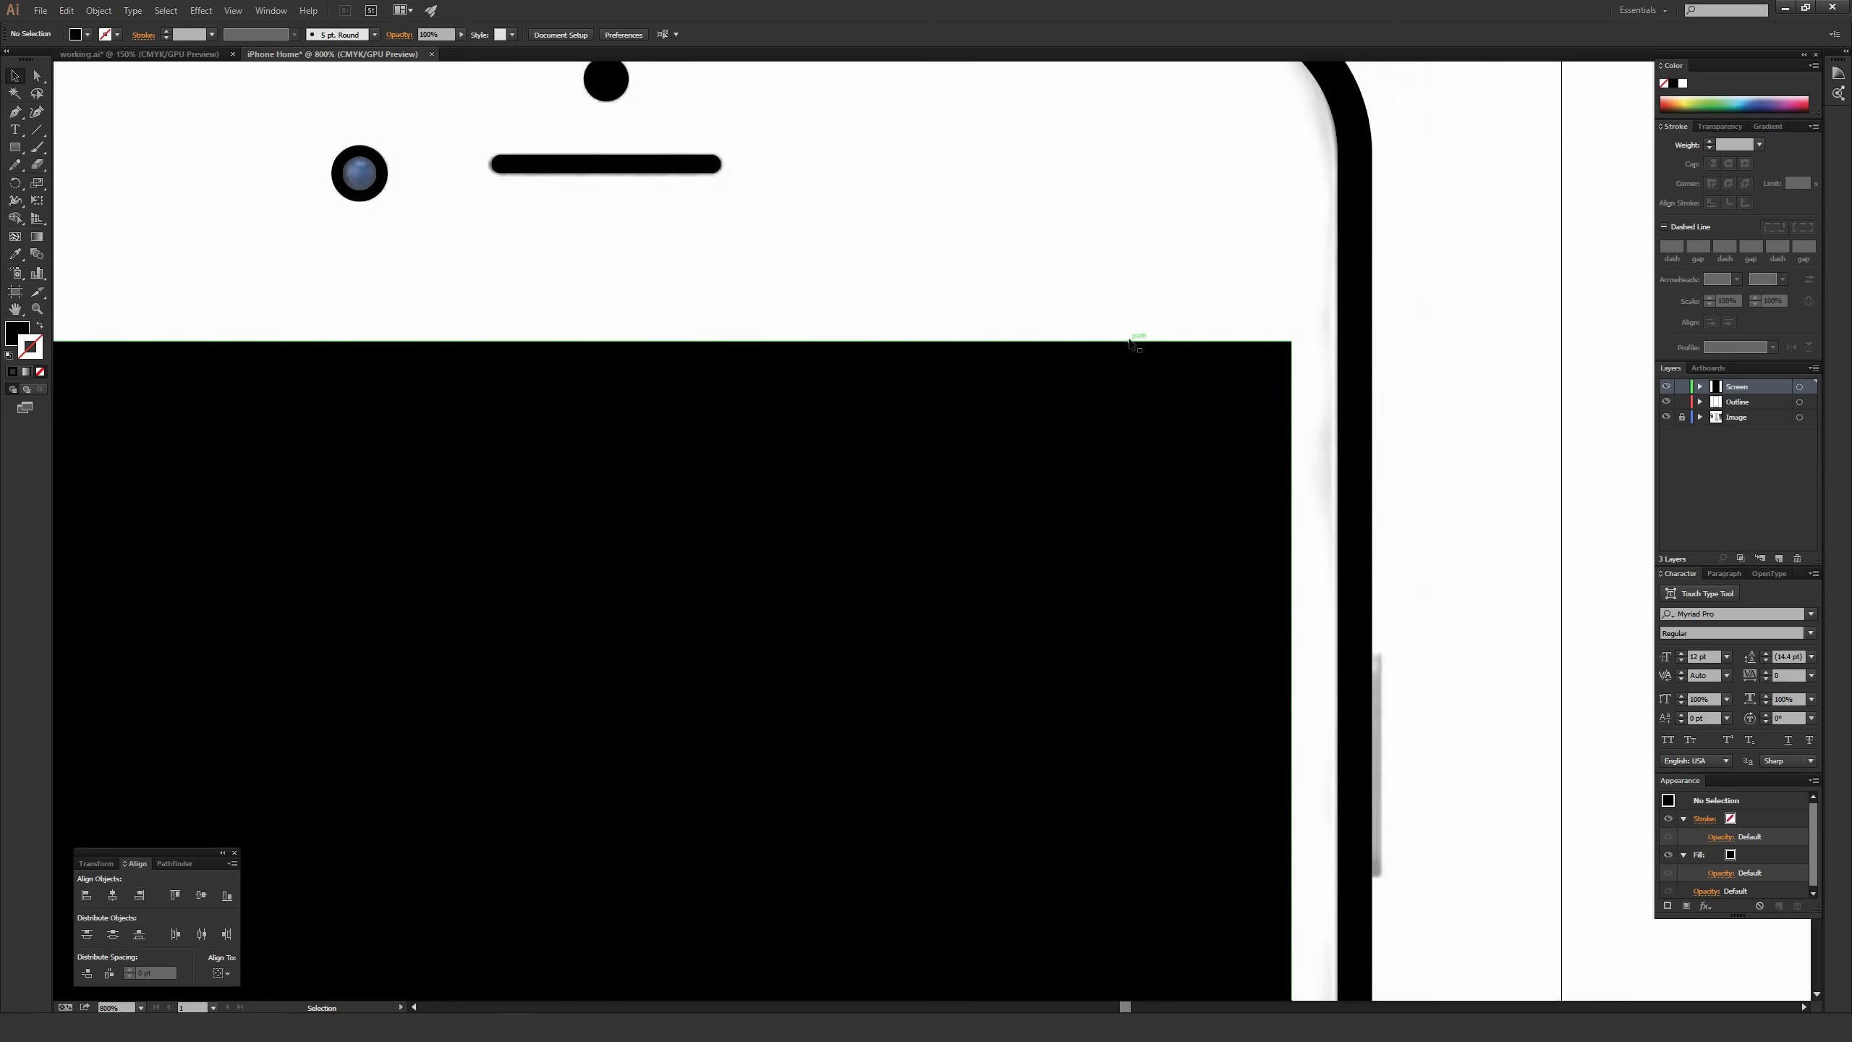
{"action": "key", "text": "ctrl+minus"}
{"action": "key", "text": "ctrl+minus"}
{"action": "key", "text": "ctrl+minus"}
{"action": "key", "text": "ctrl+minus"}
{"action": "left_click_drag", "start_coordinate": [1194, 490], "coordinate": [1255, 275]}
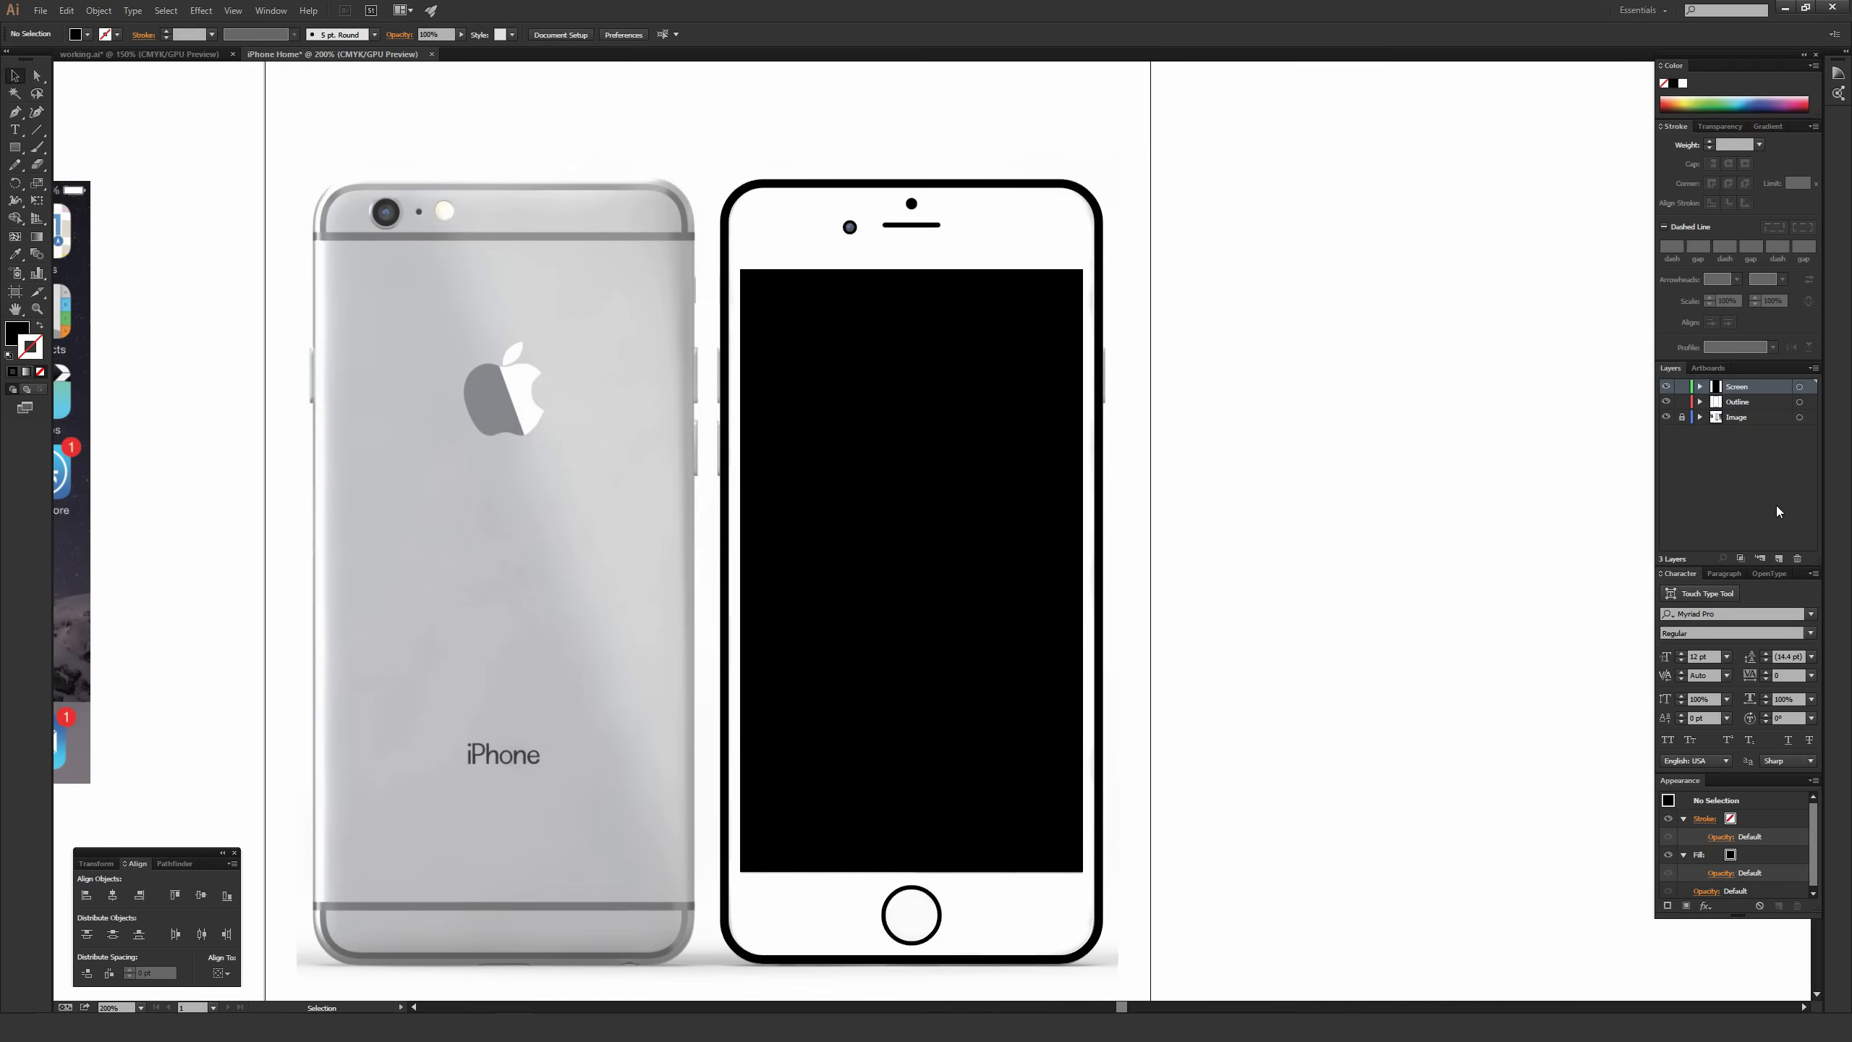
Create a new layer named Highlight above the Screen layer.
{"action": "left_click", "coordinate": [1777, 559]}
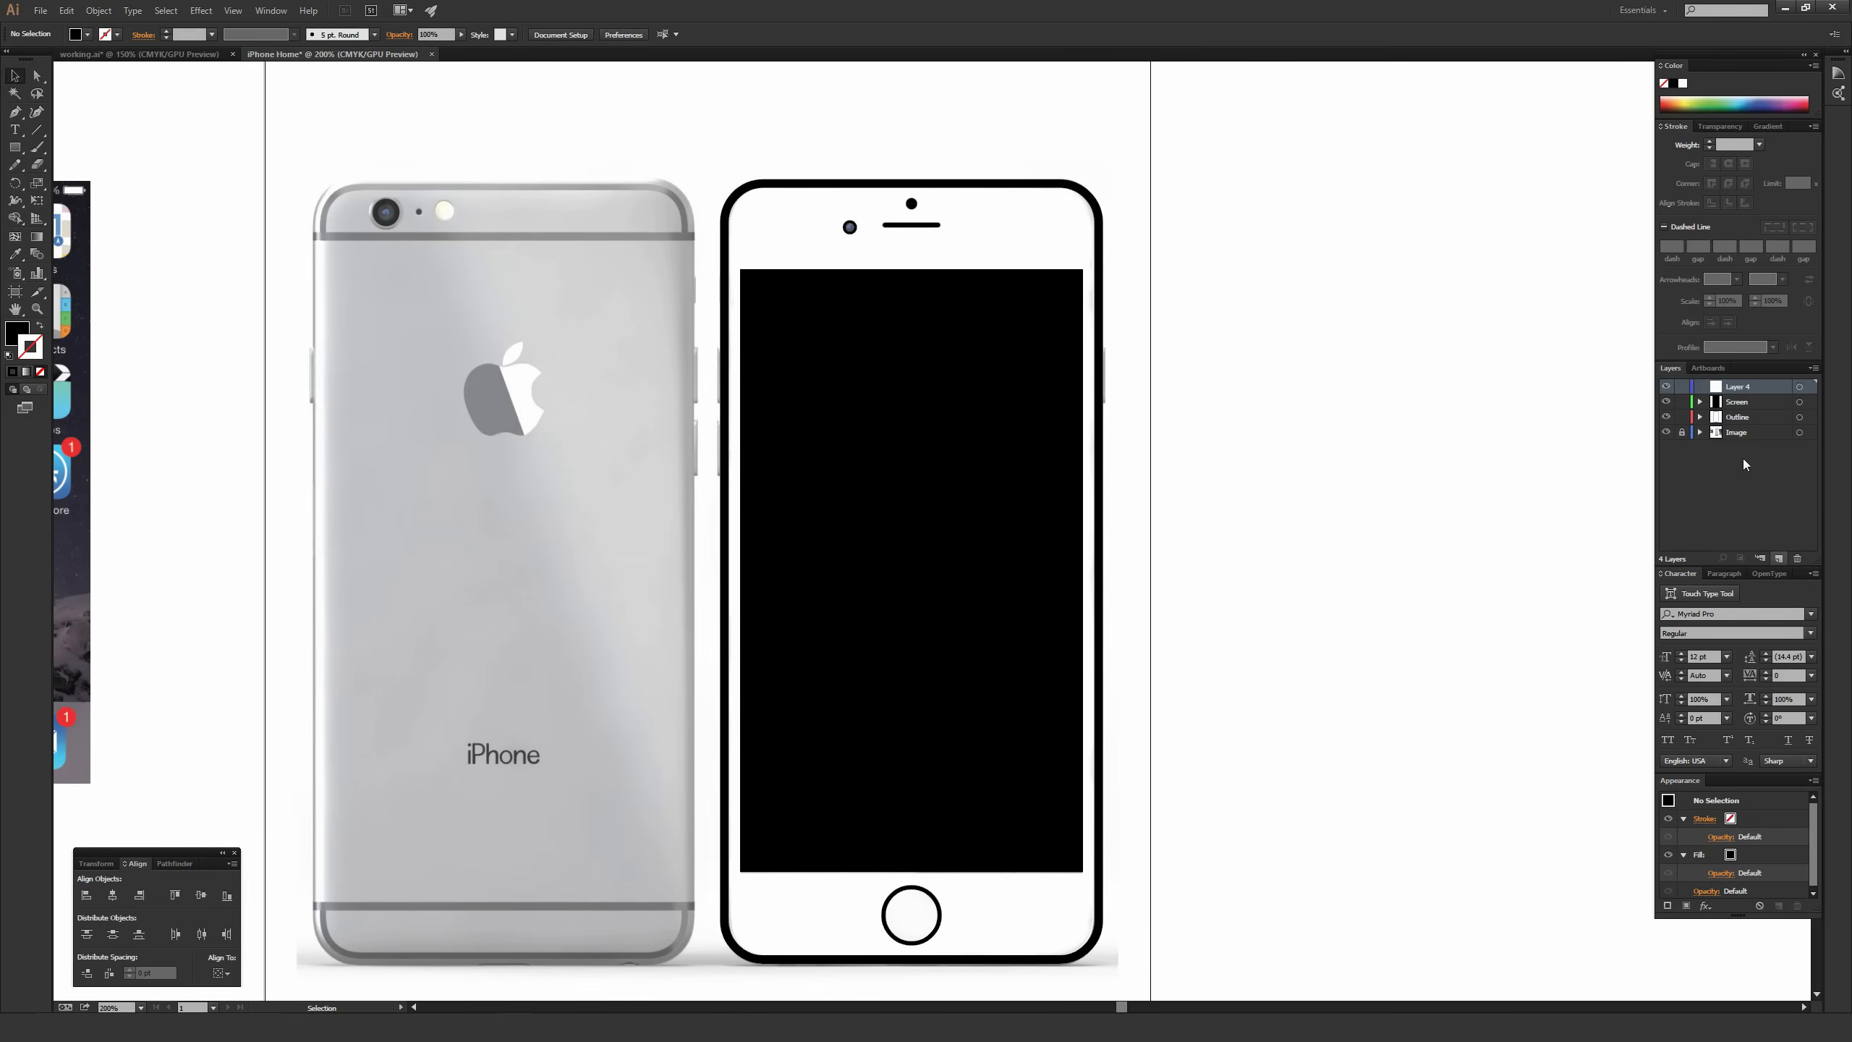
{"action": "double_click", "coordinate": [1736, 386]}
{"action": "type", "text": "Highlight"}
{"action": "key", "text": "Return"}
With the Pen tool, draw a closed triangle through the screen's top-right, bottom-right and bottom-left corners on the Highlight layer.
{"action": "key", "text": "p"}
{"action": "left_click", "coordinate": [940, 225]}
{"action": "left_click", "coordinate": [941, 278]}
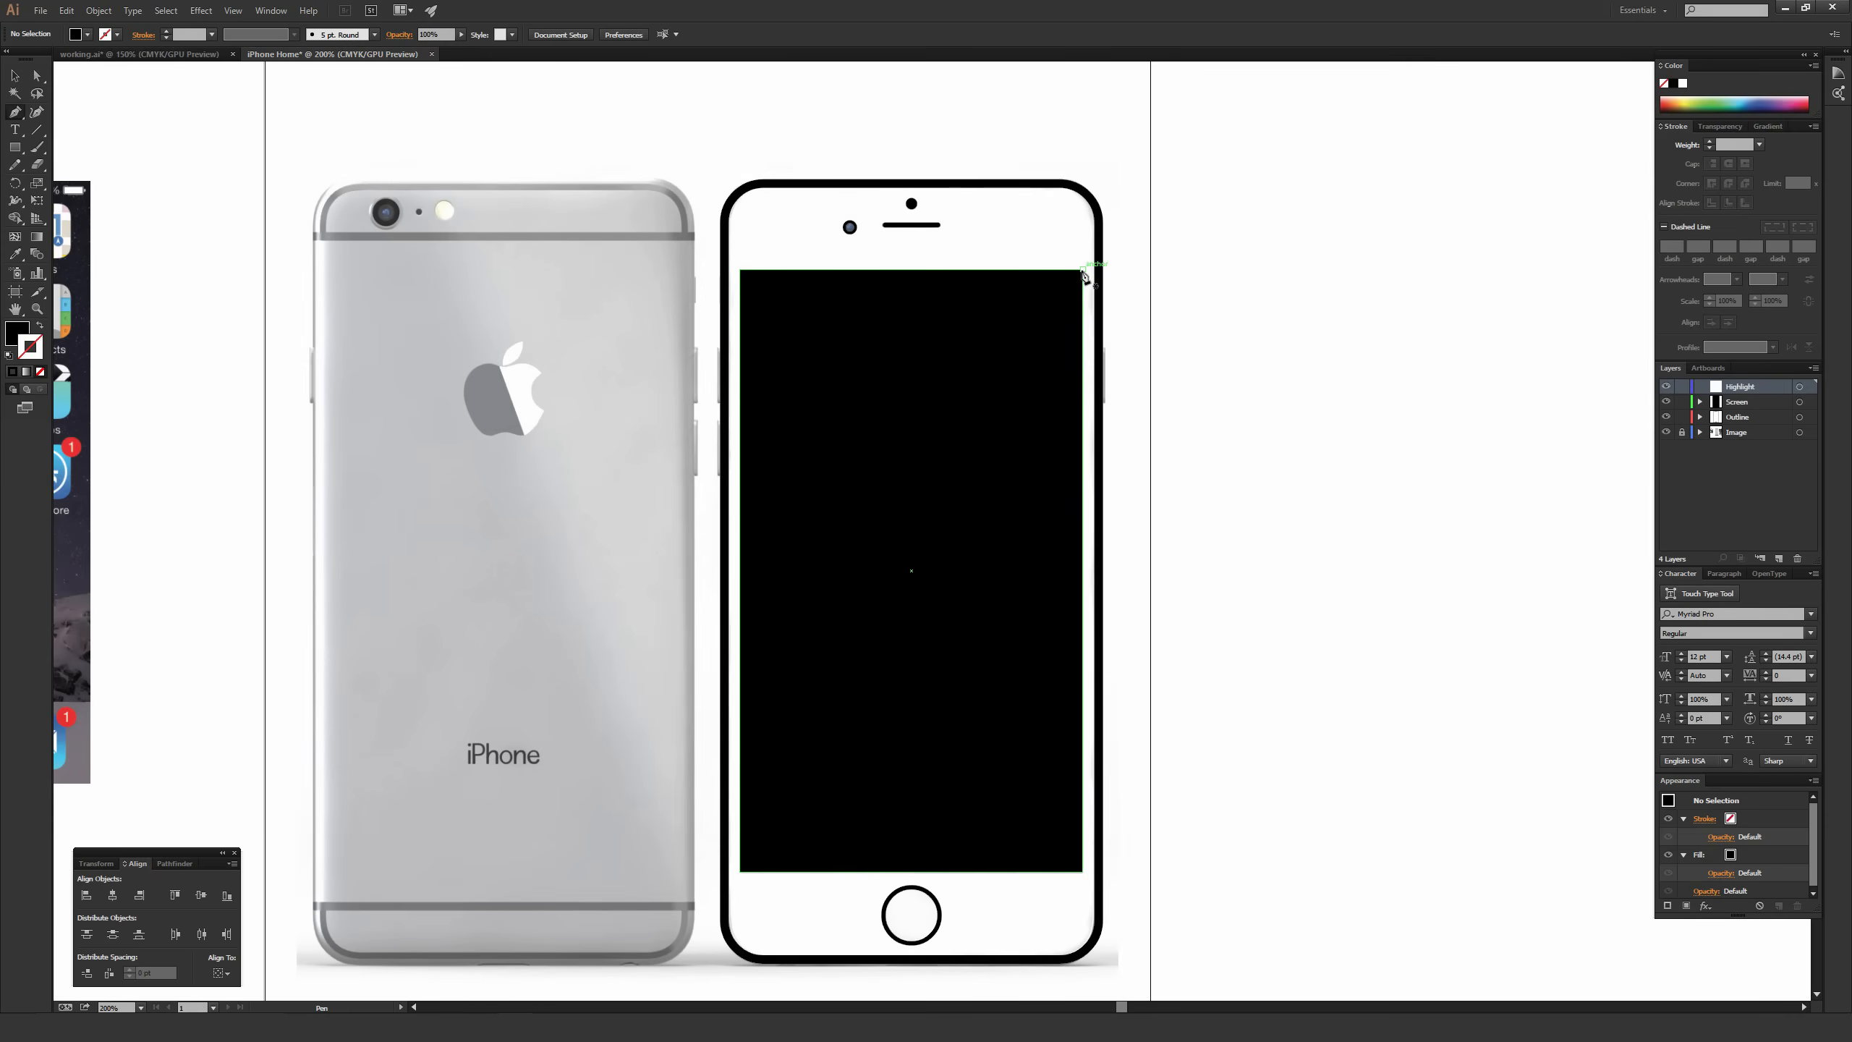
{"action": "left_click", "coordinate": [1082, 269]}
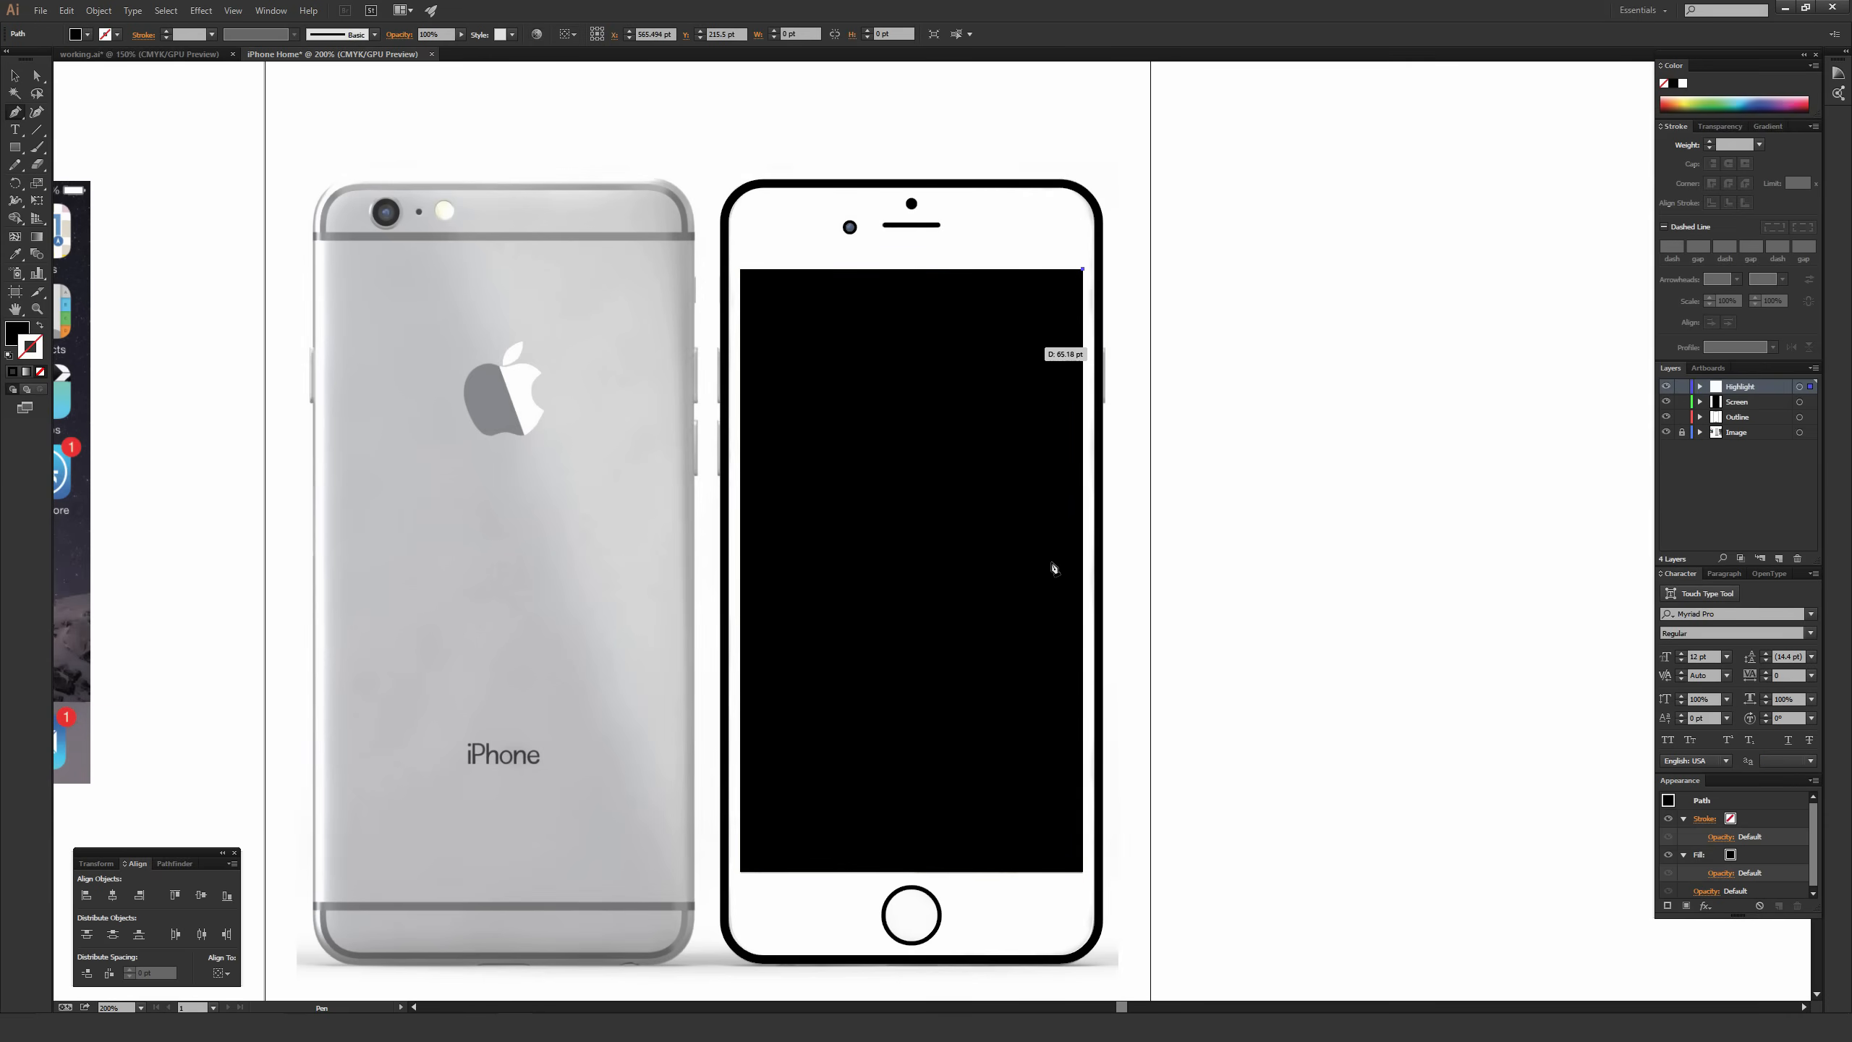
{"action": "left_click", "coordinate": [1084, 873]}
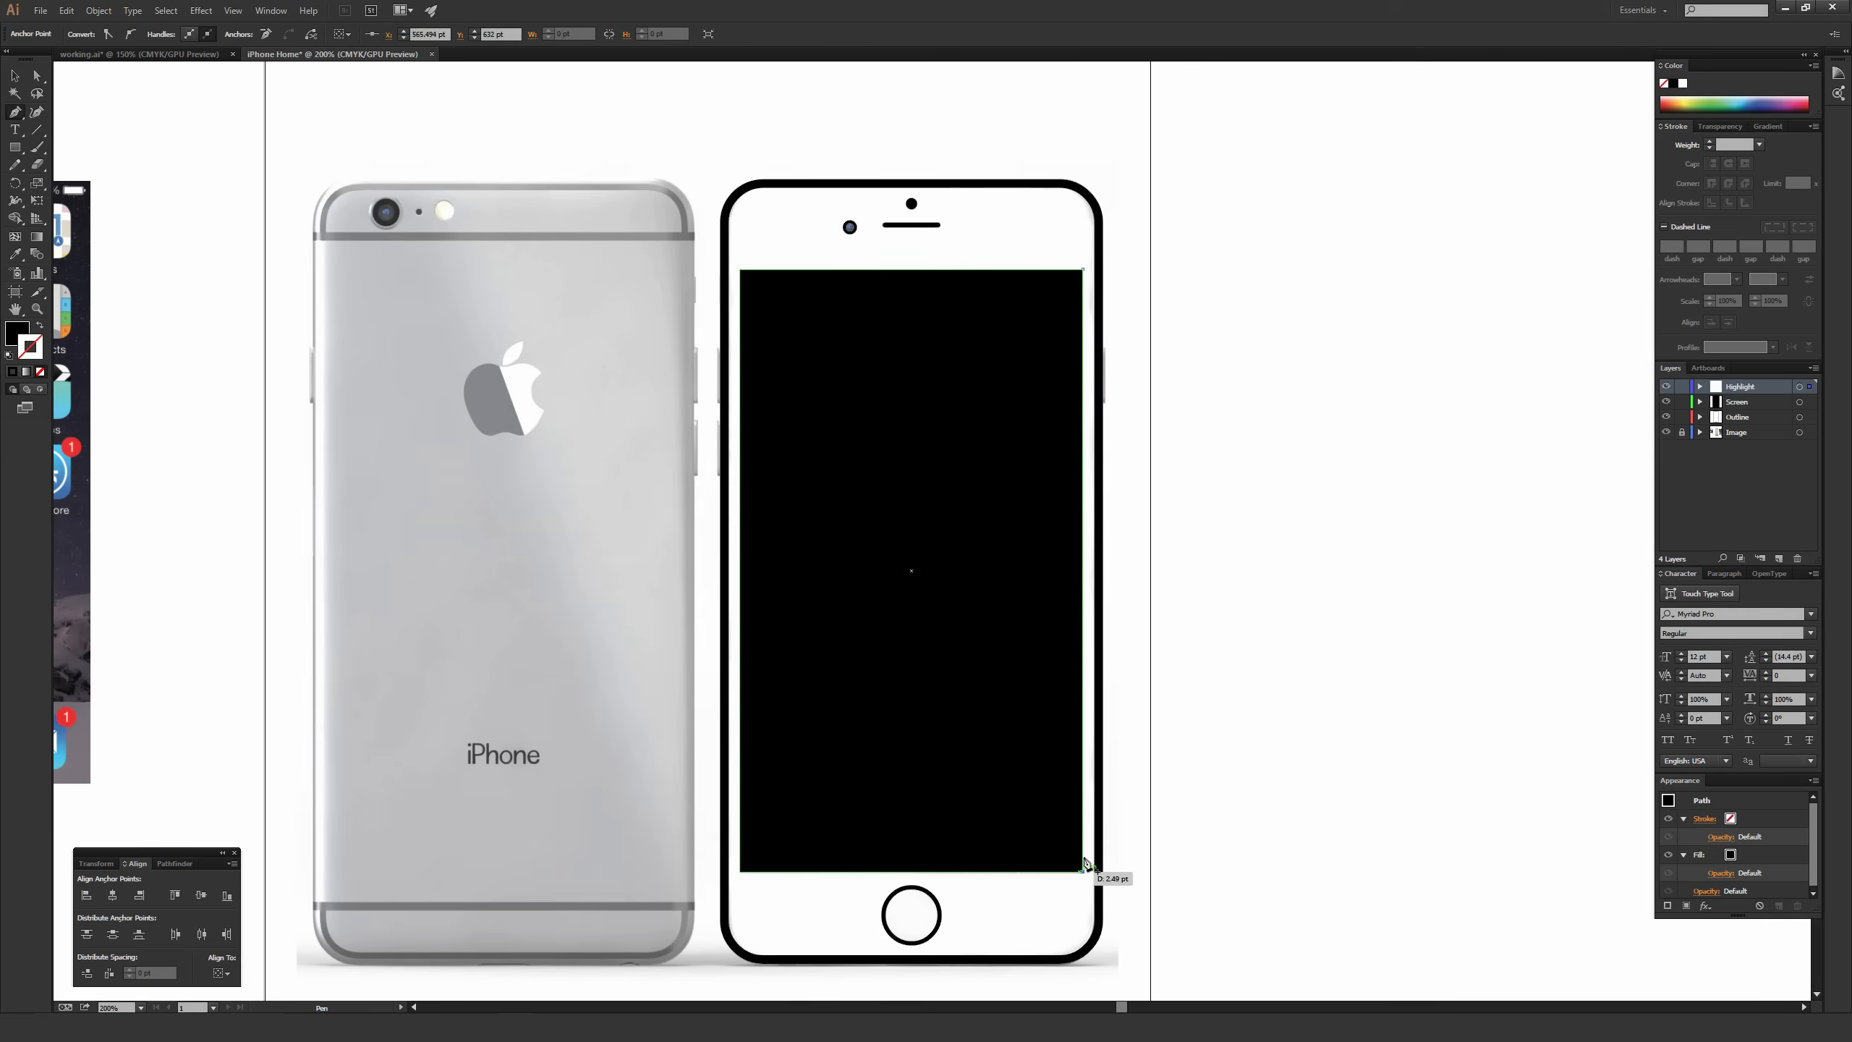
{"action": "left_click", "coordinate": [741, 874]}
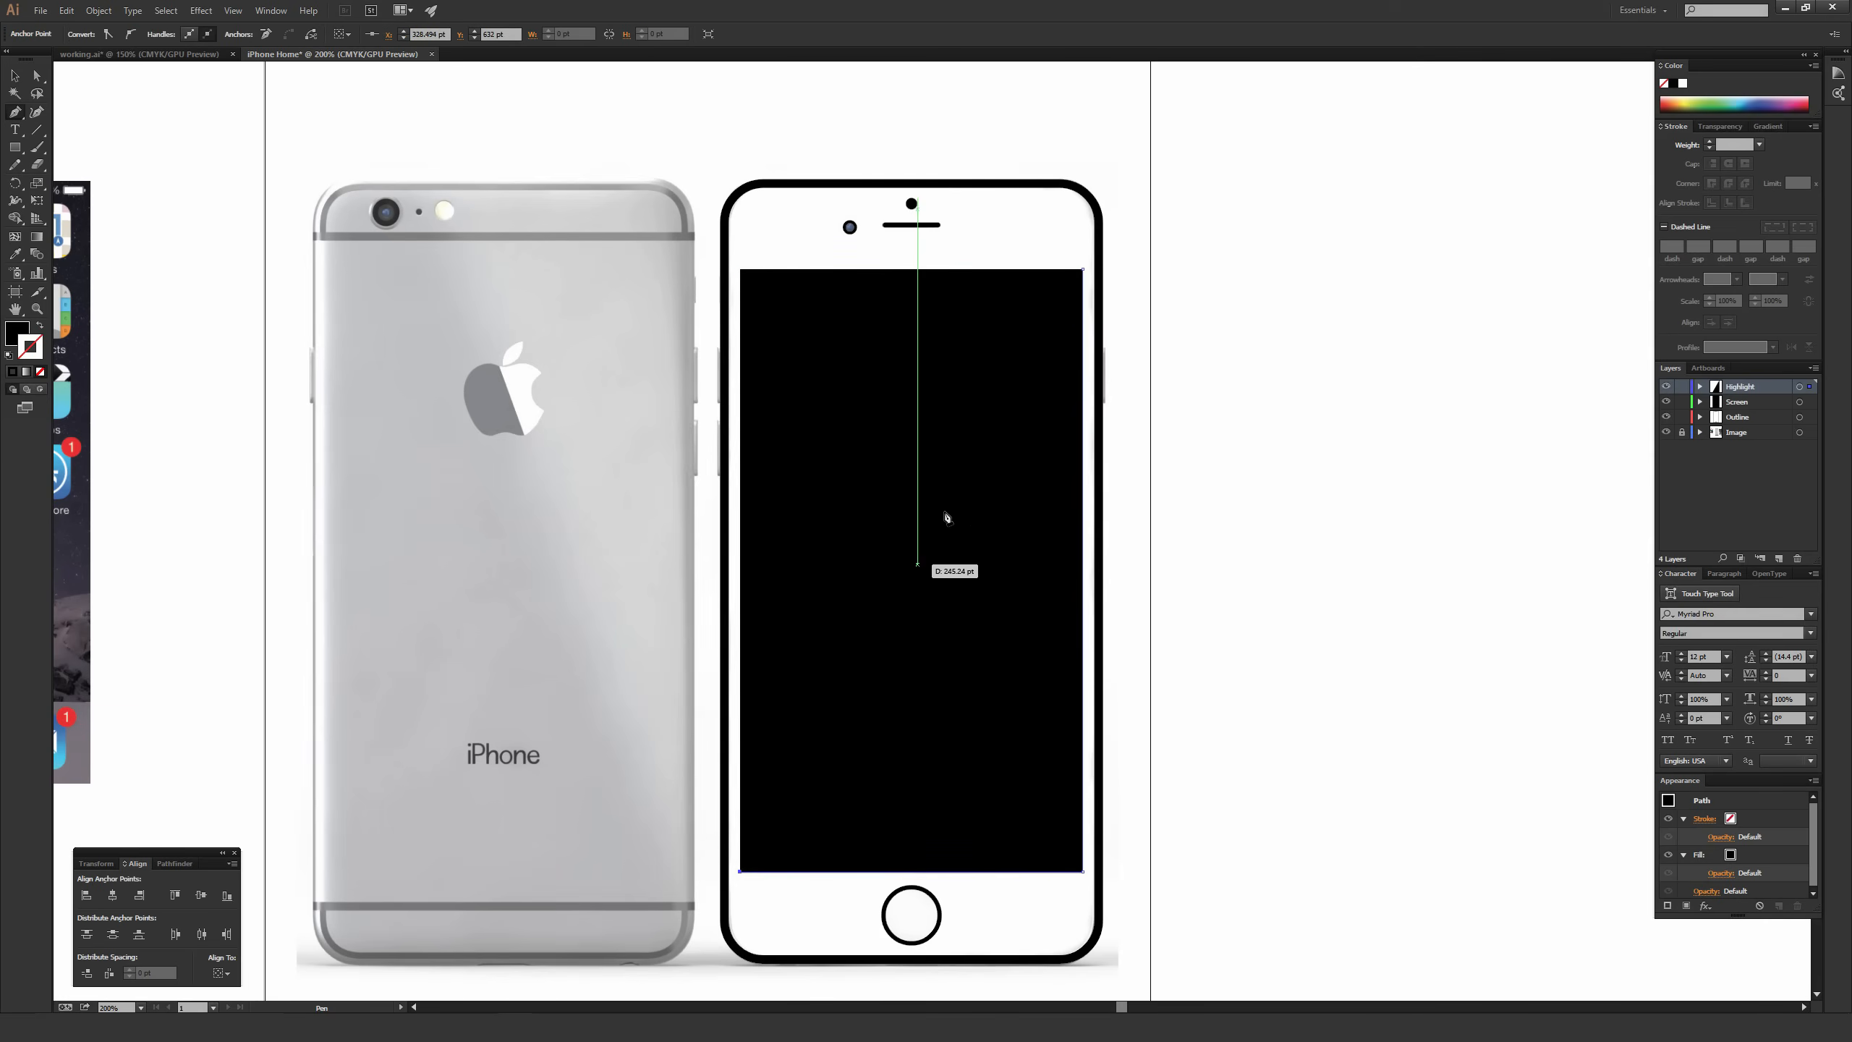
{"action": "left_click", "coordinate": [1084, 270]}
{"action": "key", "text": "v"}
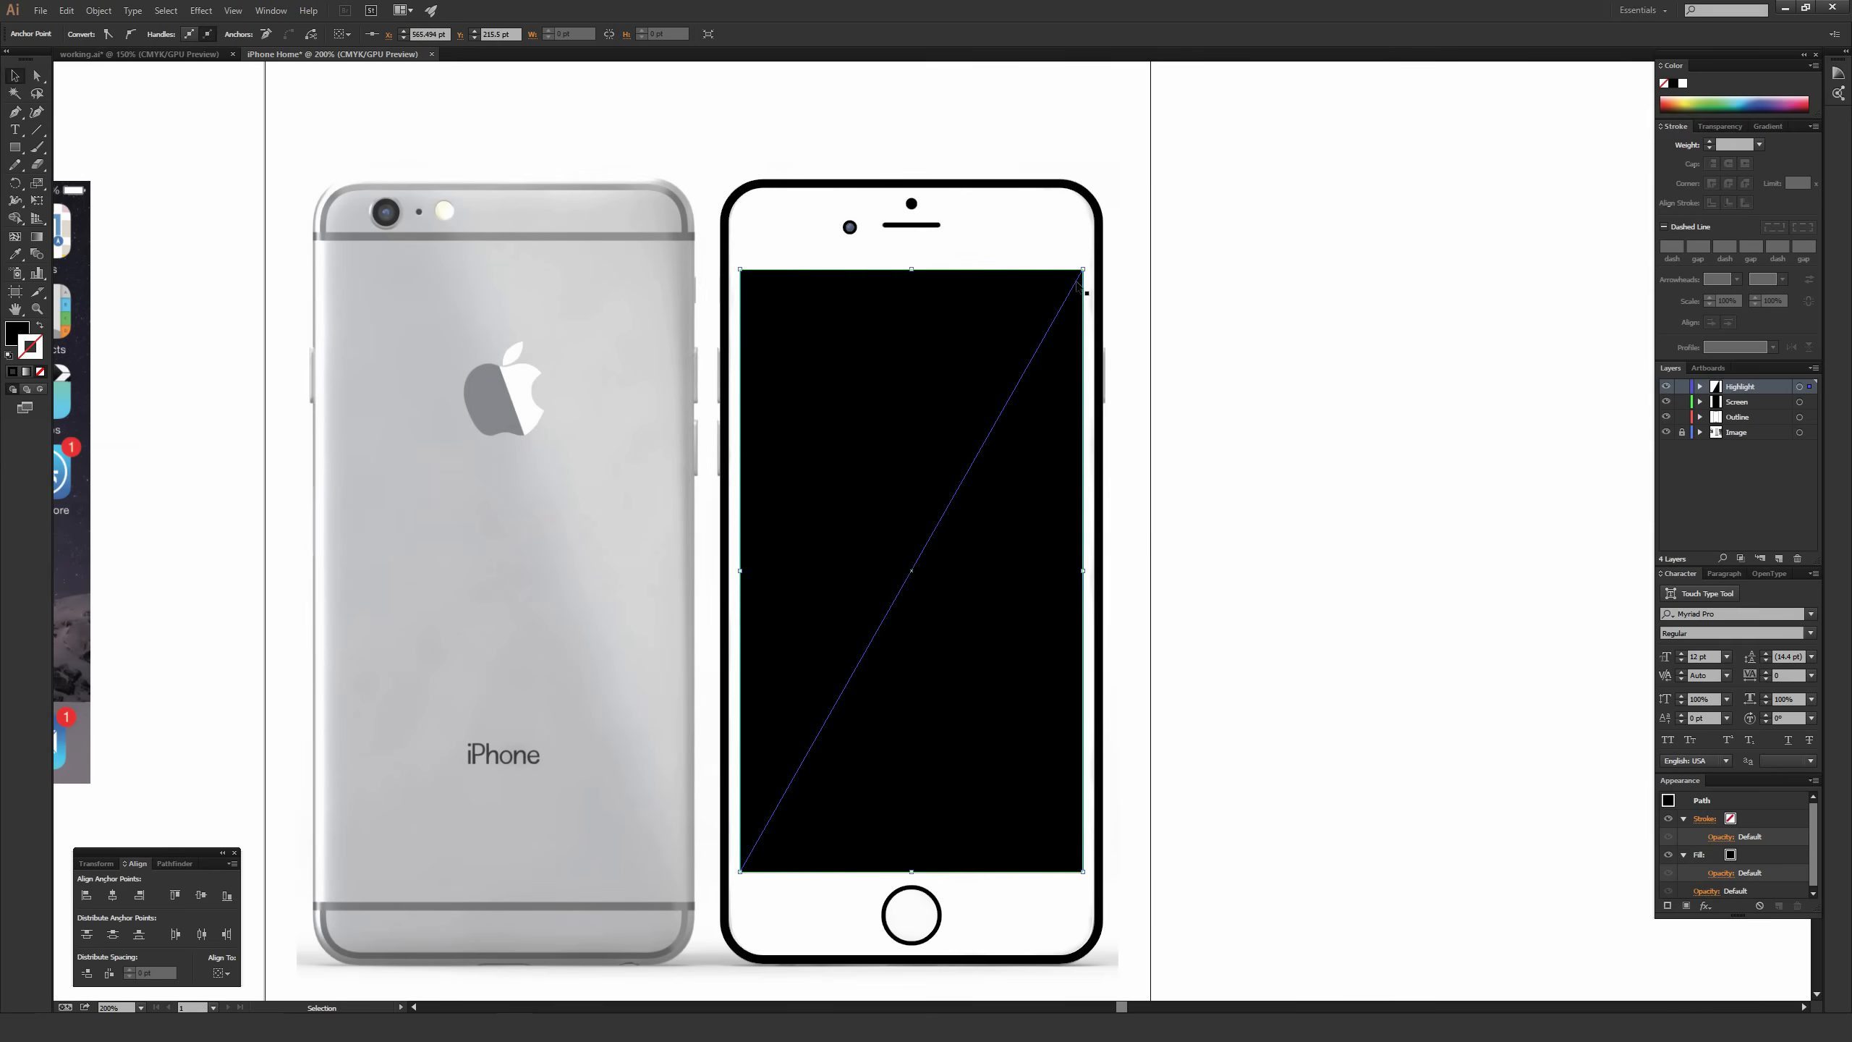
Fill the highlight triangle with white and clear the selection.
{"action": "double_click", "coordinate": [10, 337]}
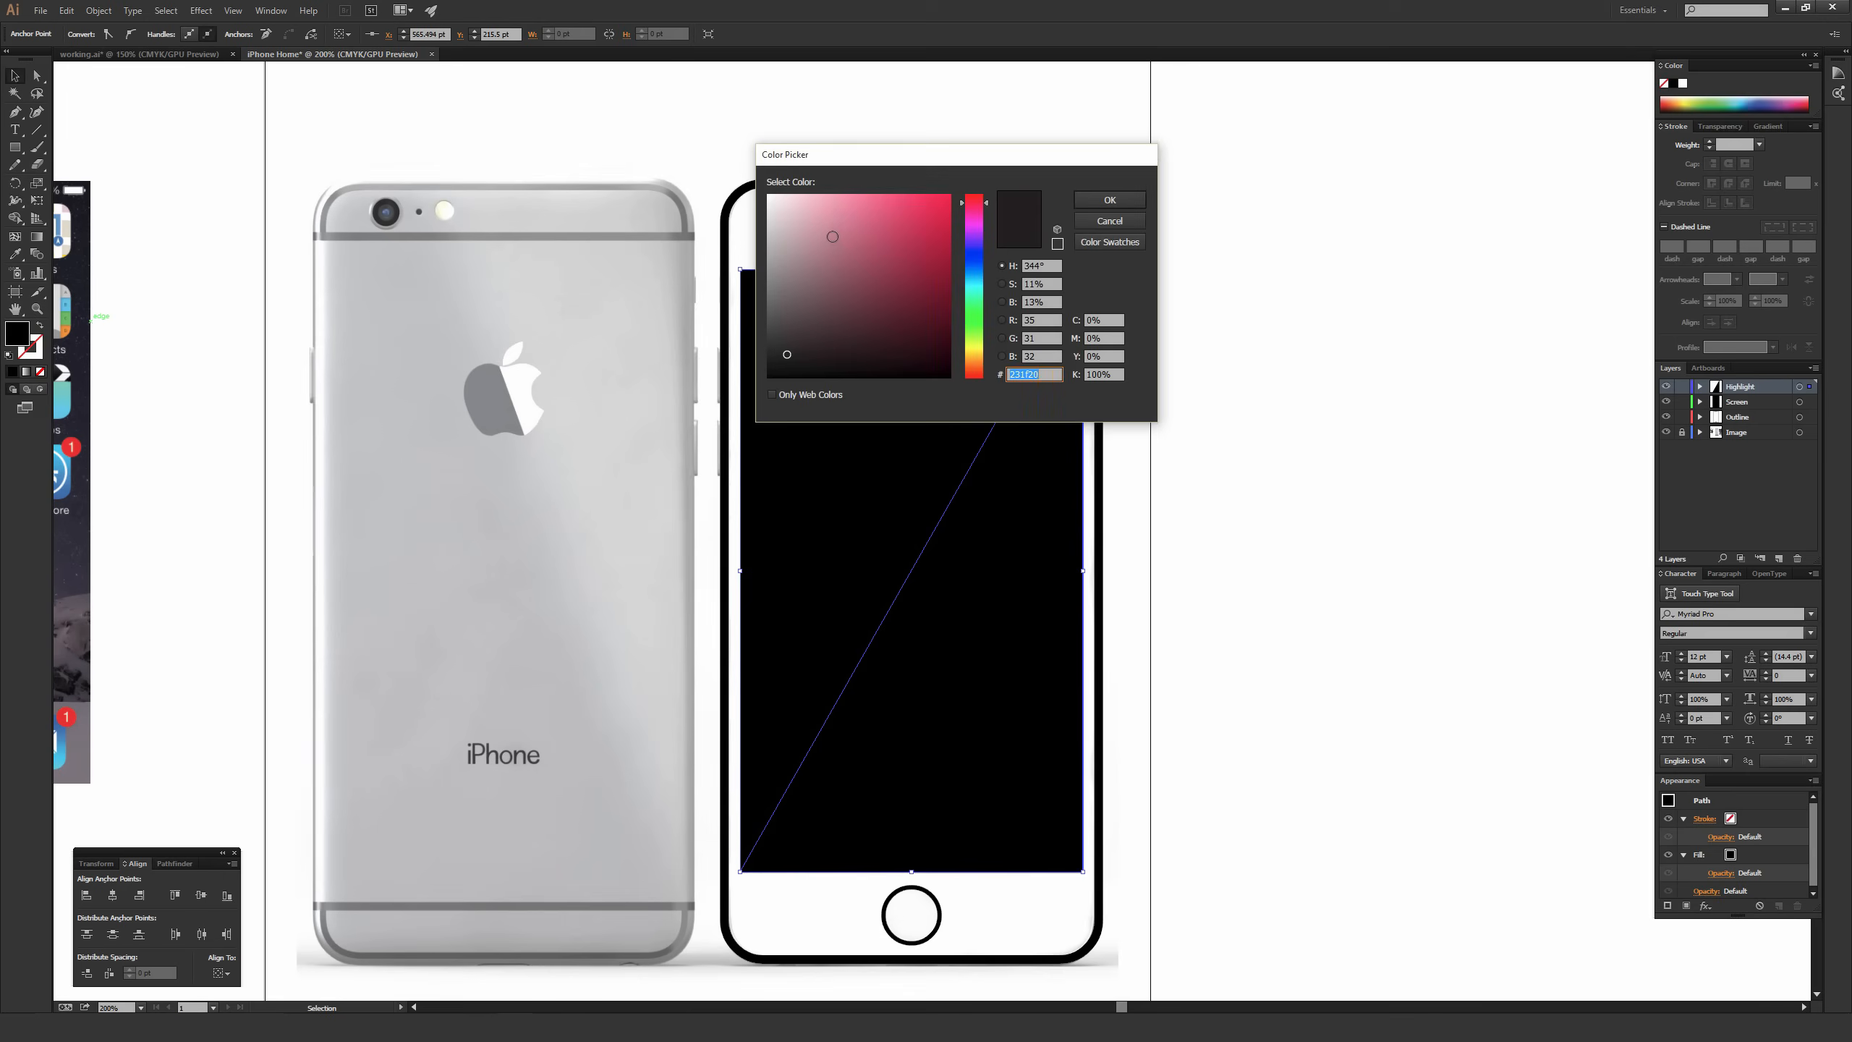
{"action": "left_click", "coordinate": [1113, 201]}
{"action": "left_click", "coordinate": [1146, 256]}
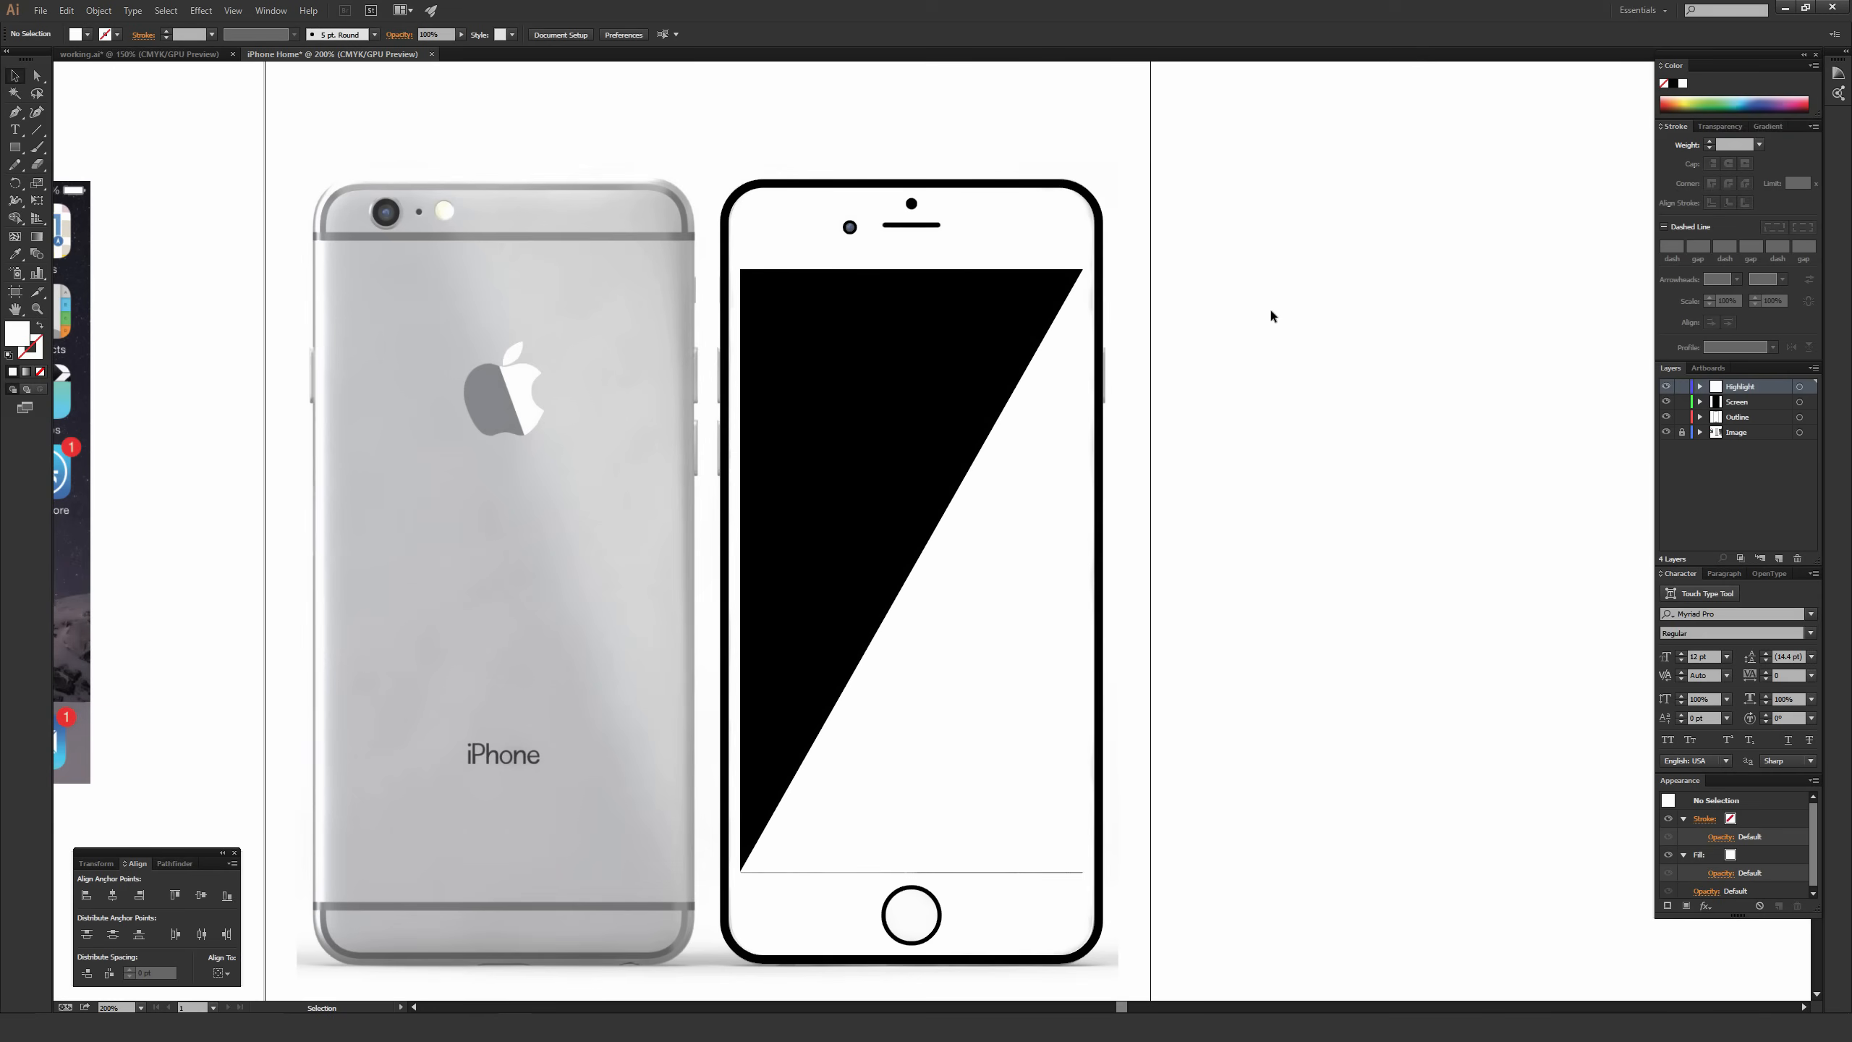
Set the white highlight triangle's opacity to 30% and clear the selection.
{"action": "left_click", "coordinate": [995, 539]}
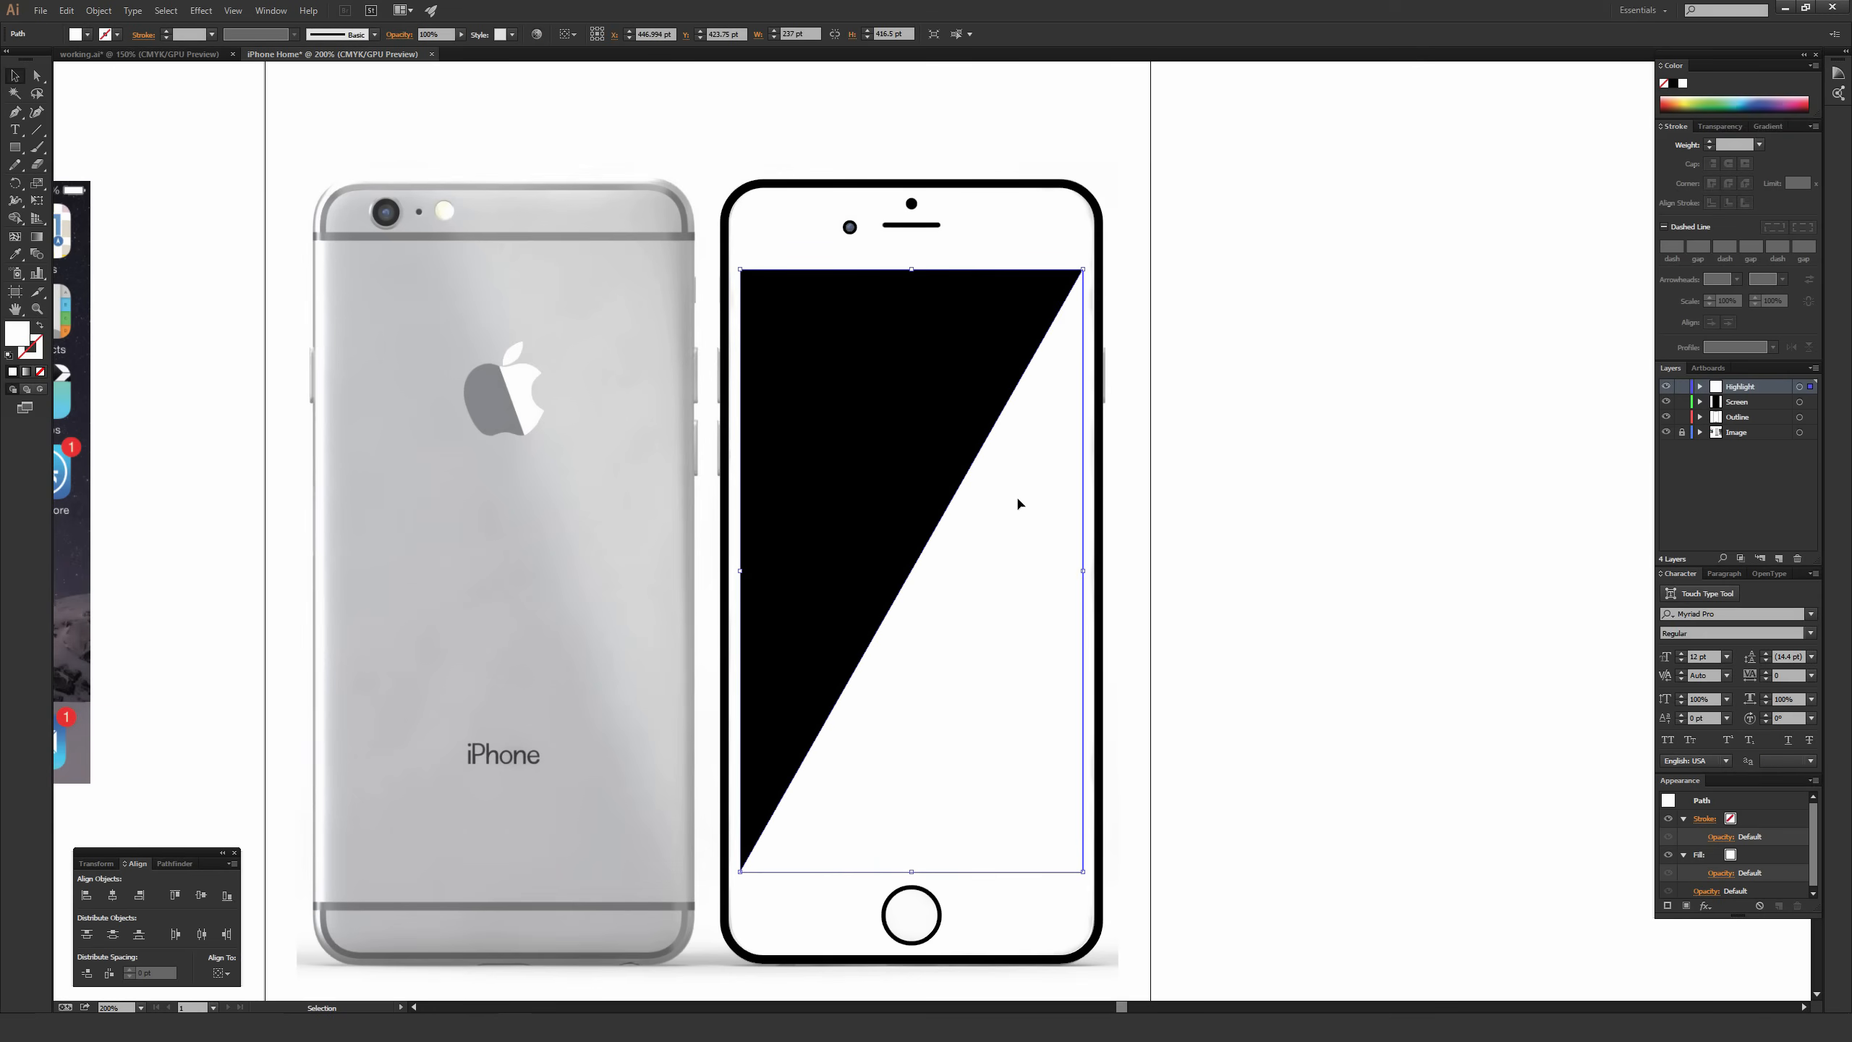
{"action": "left_click", "coordinate": [447, 33]}
{"action": "type", "text": "30"}
{"action": "key", "text": "Return"}
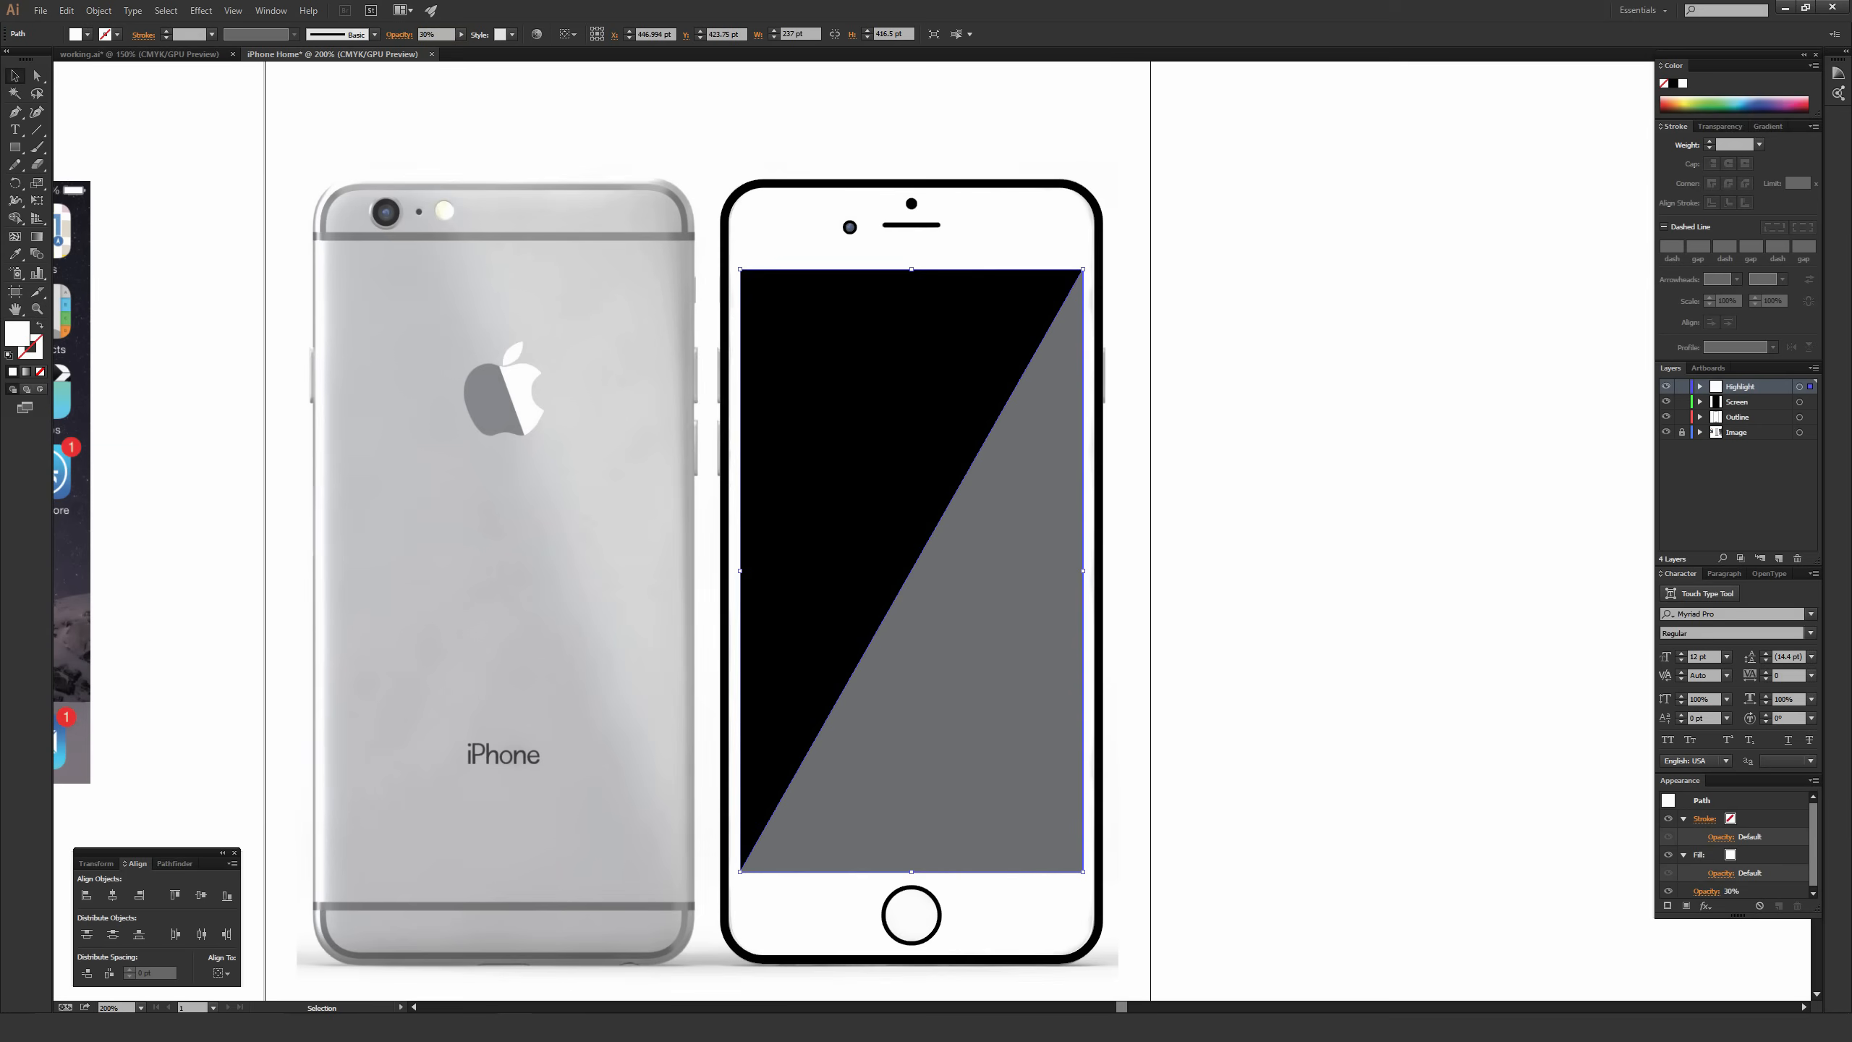
{"action": "left_click", "coordinate": [688, 124]}
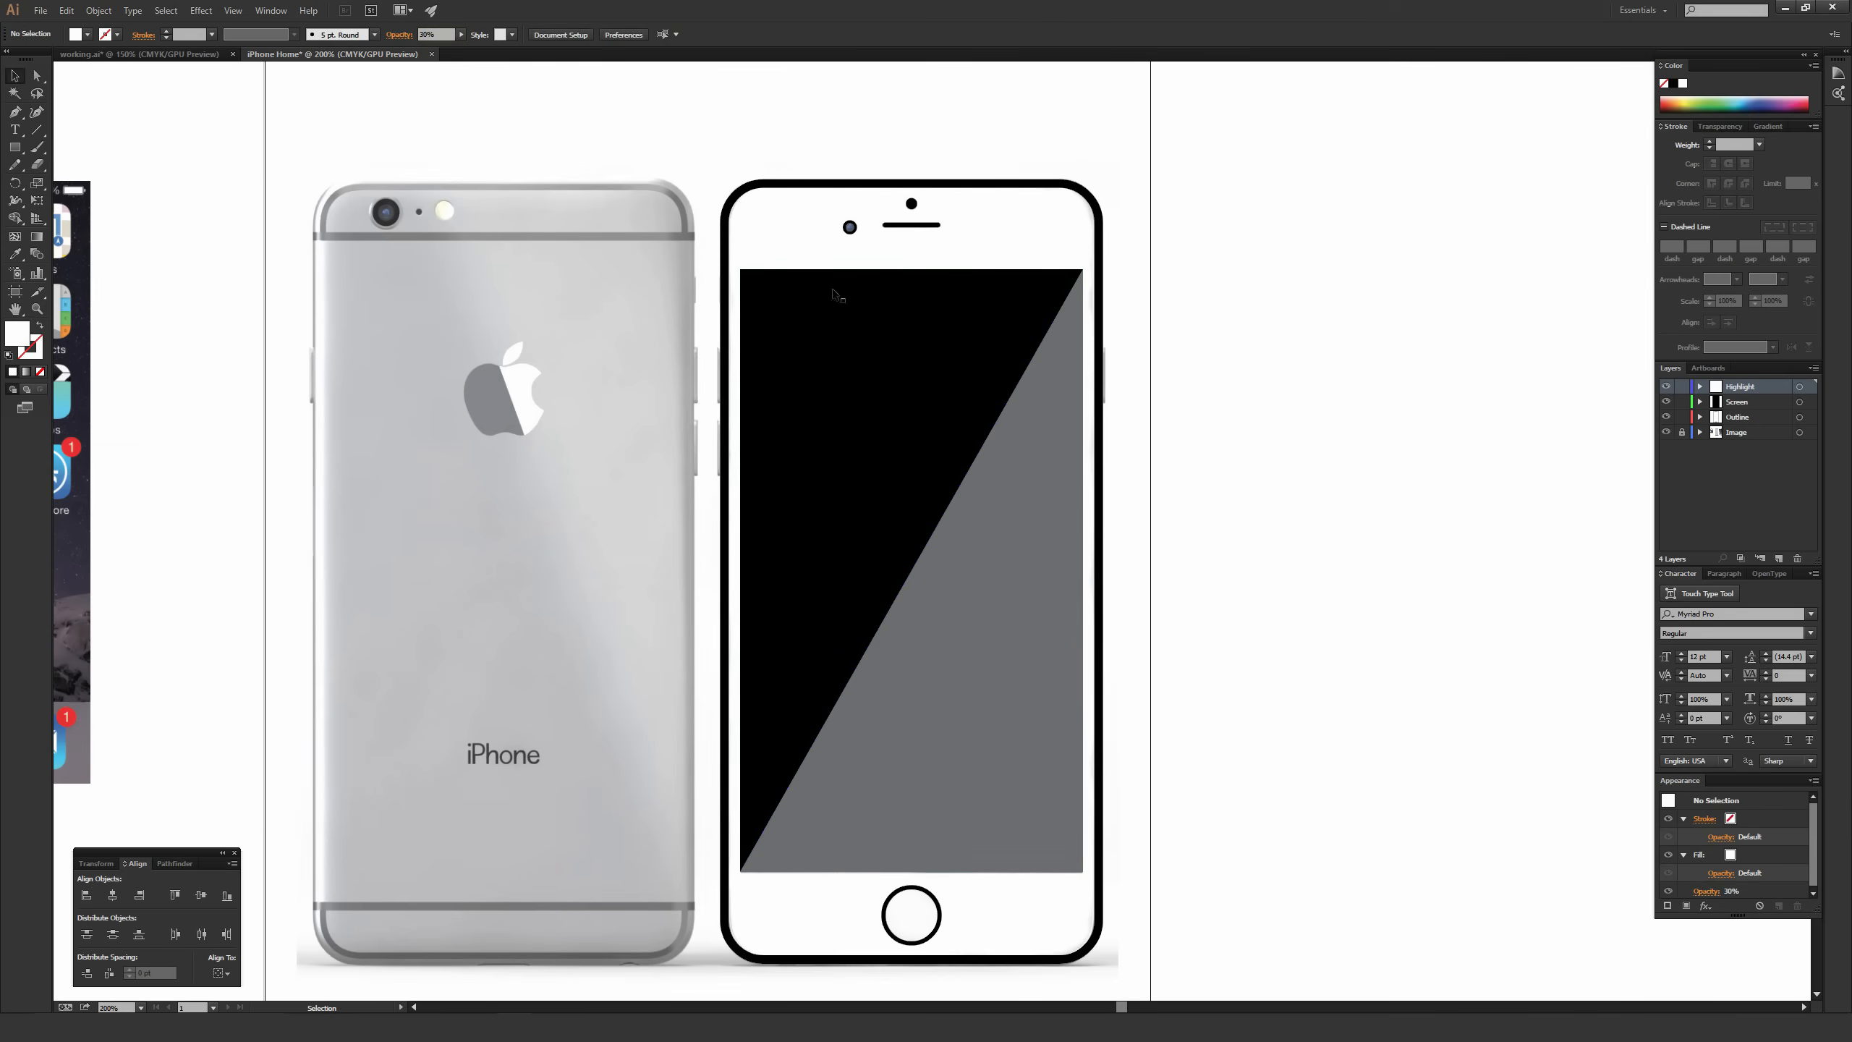
Set the white highlight triangle's opacity to 20% and clear the selection.
{"action": "left_click", "coordinate": [992, 519]}
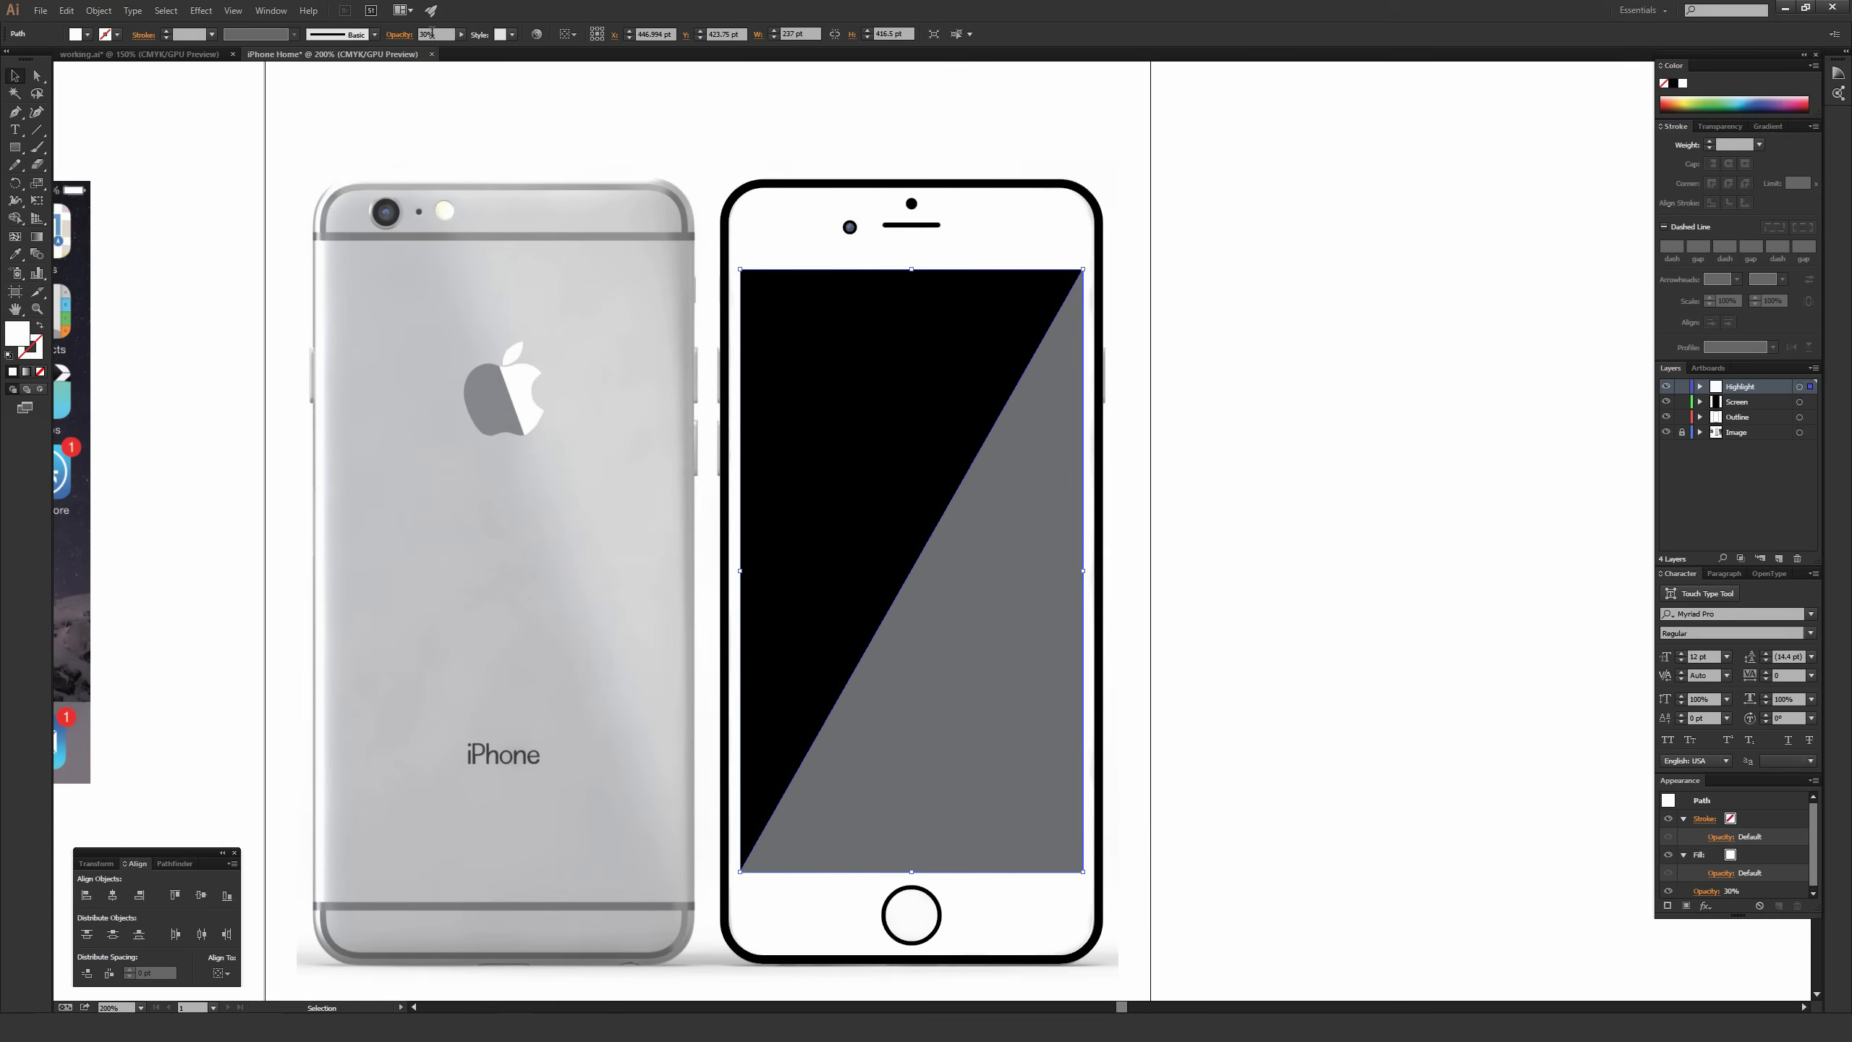
{"action": "type", "text": "2"}
{"action": "key", "text": "Return"}
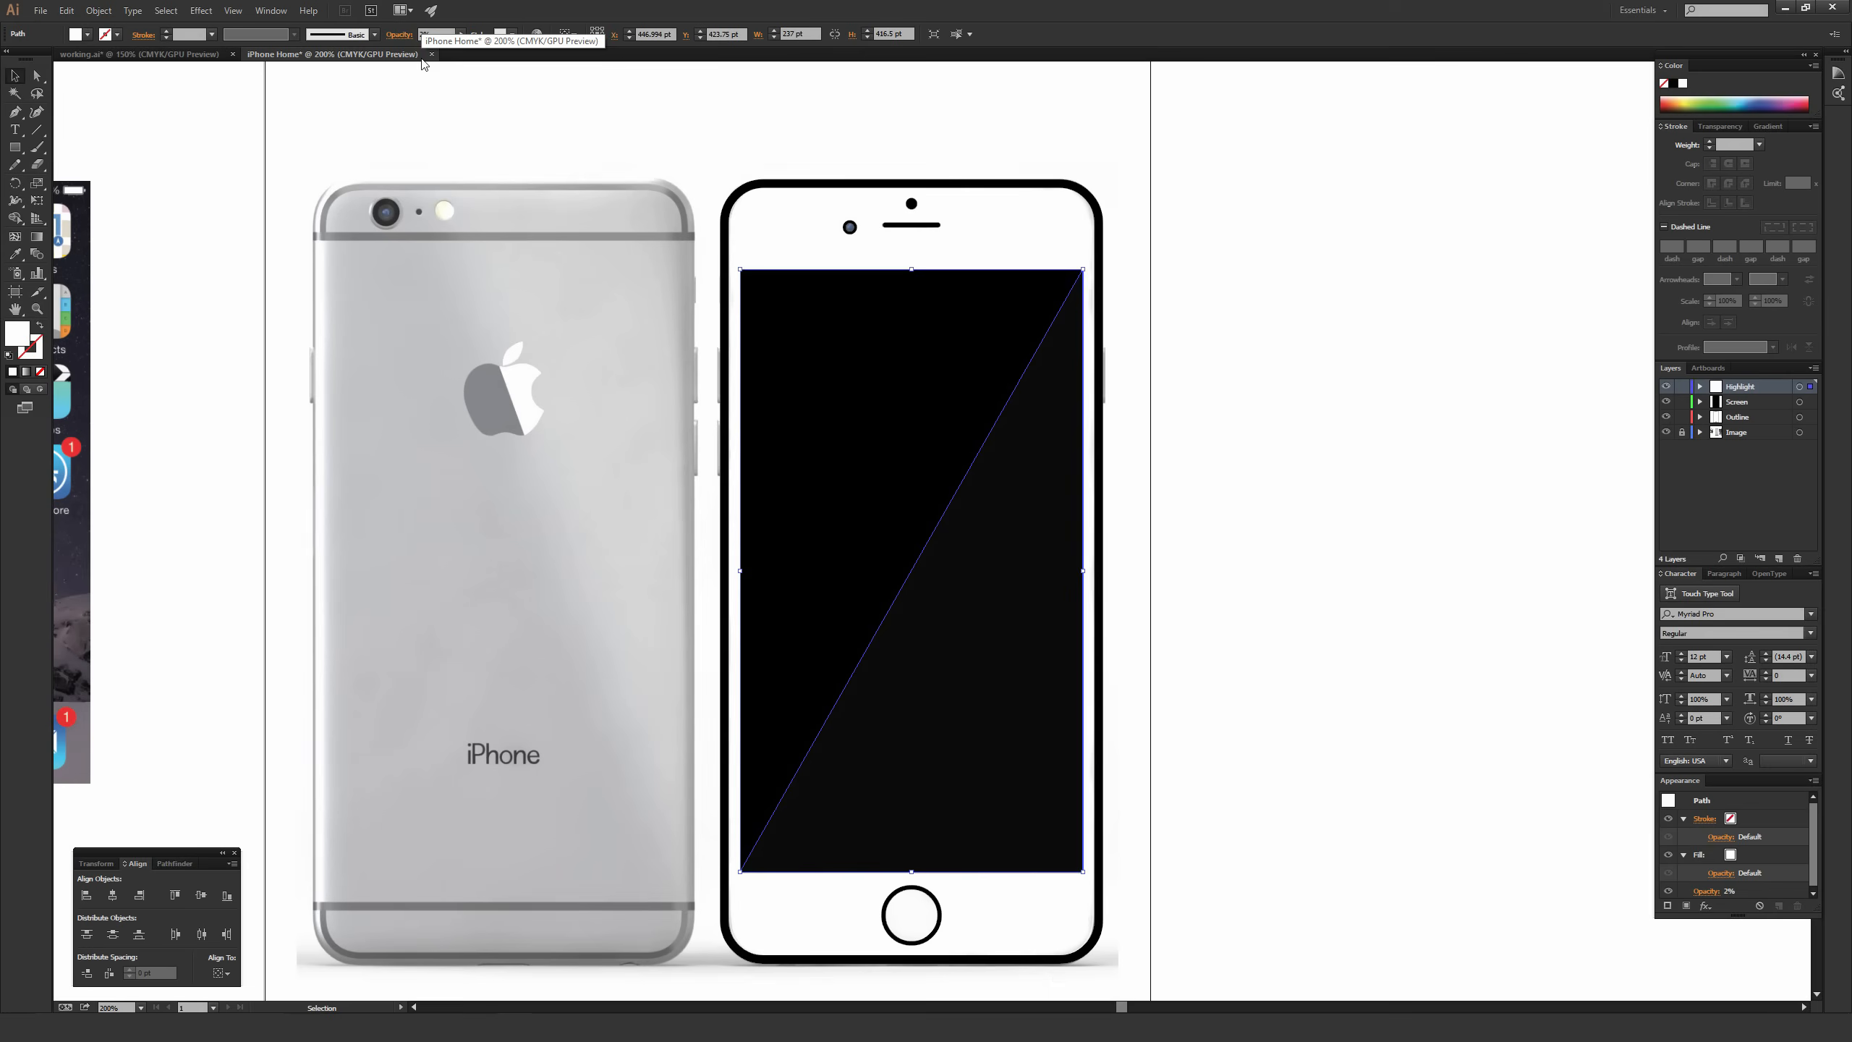
{"action": "left_click", "coordinate": [386, 33]}
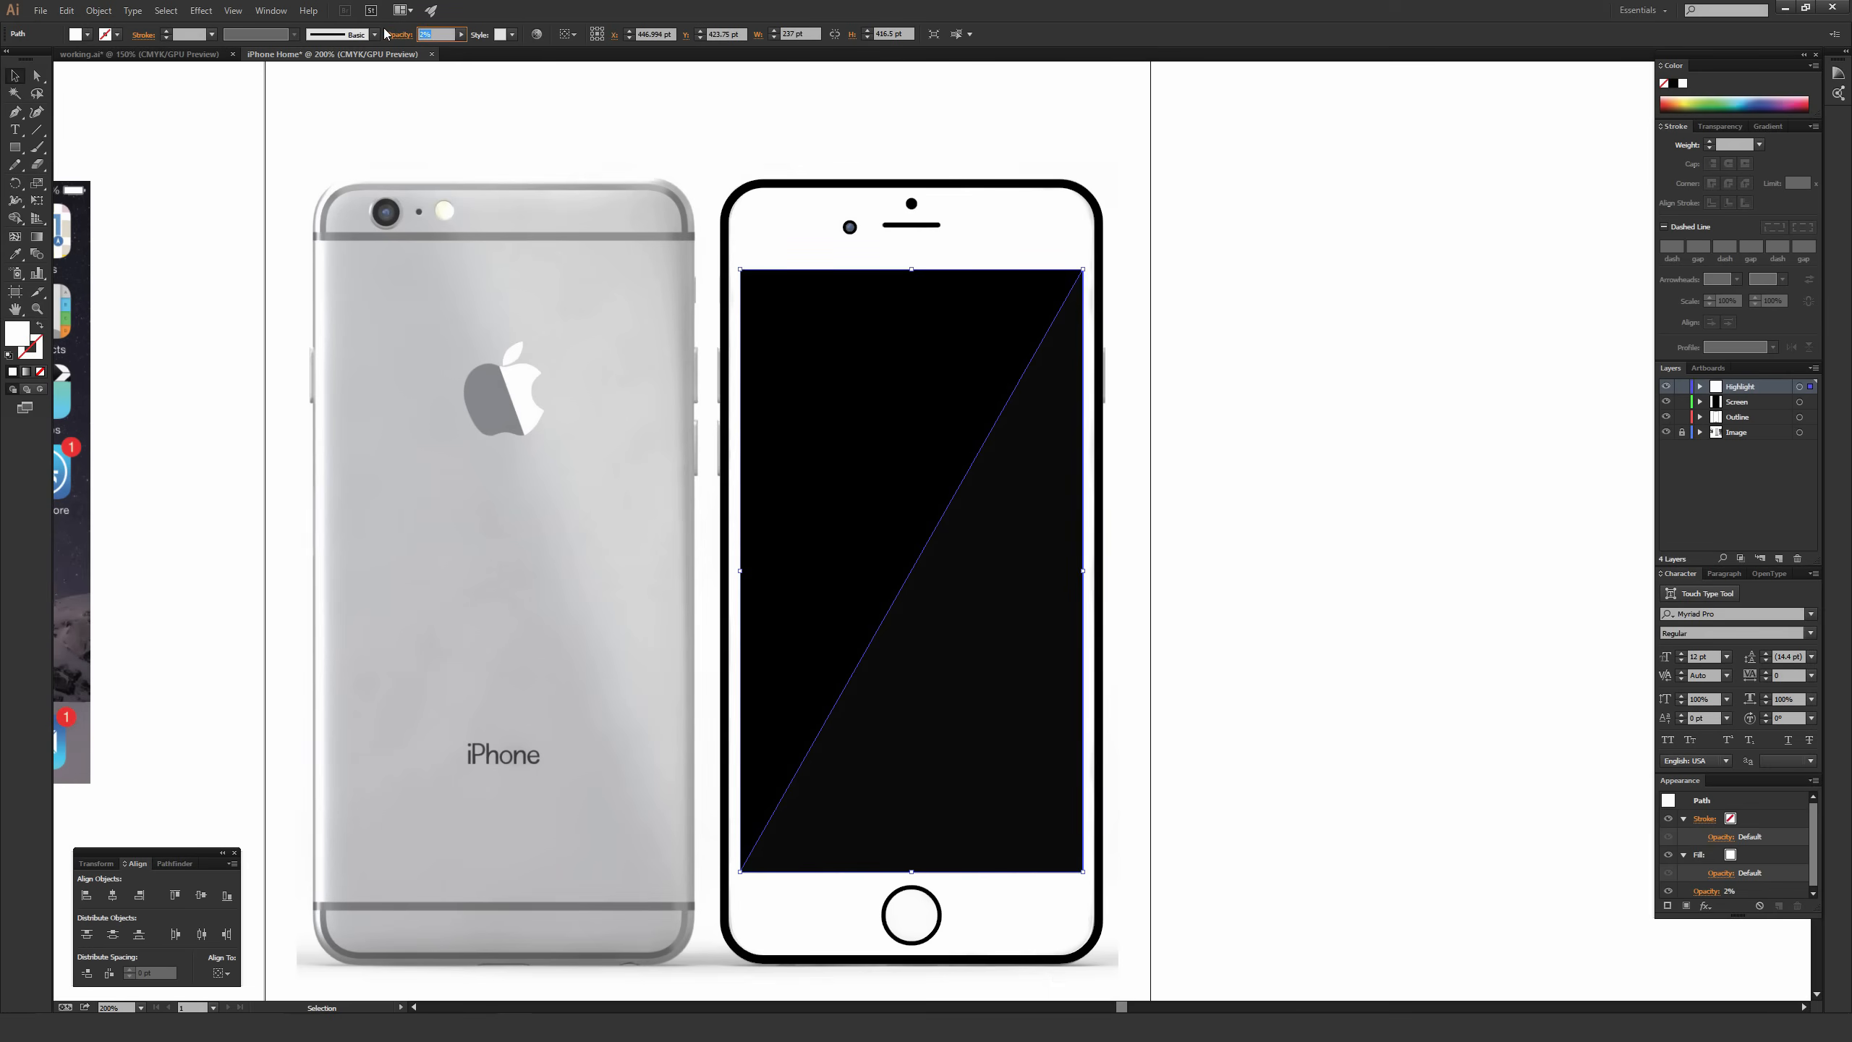
{"action": "type", "text": "20"}
{"action": "key", "text": "Return"}
{"action": "left_click", "coordinate": [591, 100]}
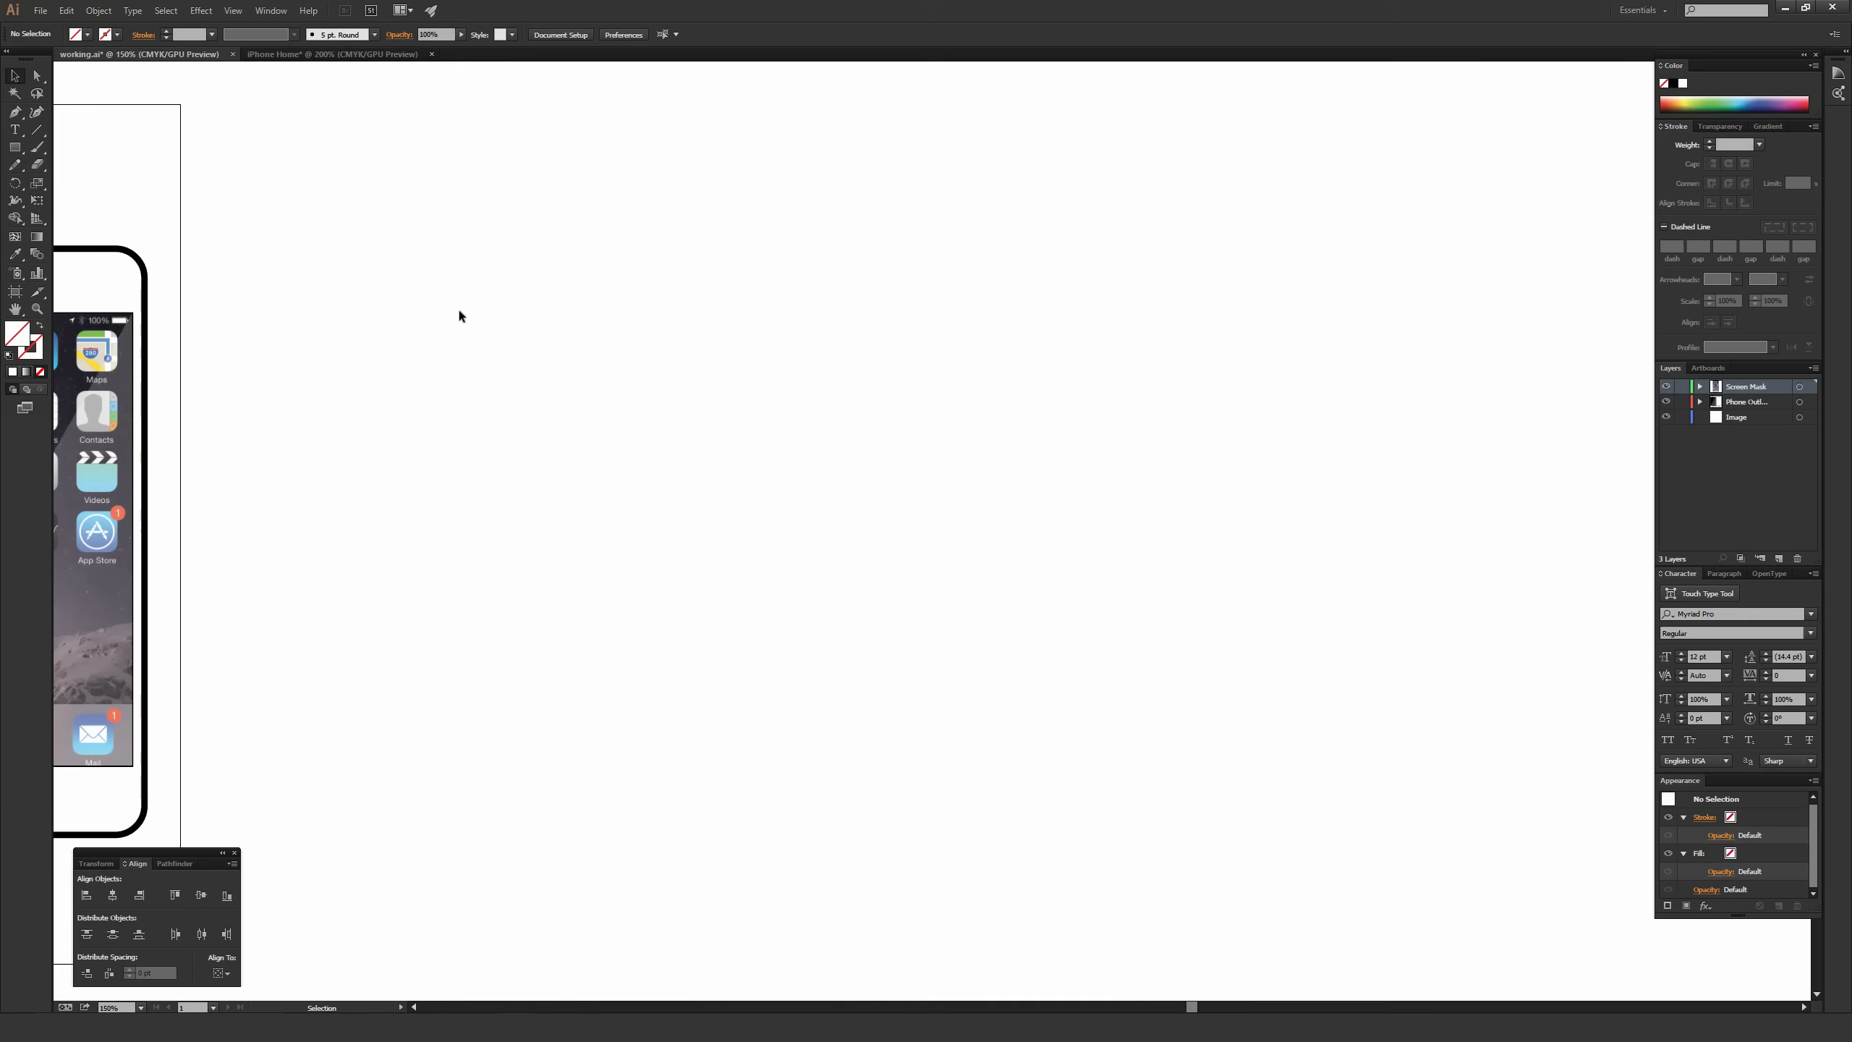
Switch to the working.ai document, inspect its highlight triangle's opacity, and return to the iPhone Home document.
{"action": "key", "text": "ctrl+Tab"}
{"action": "left_click_drag", "start_coordinate": [853, 357], "coordinate": [1669, 310]}
{"action": "left_click", "coordinate": [745, 447]}
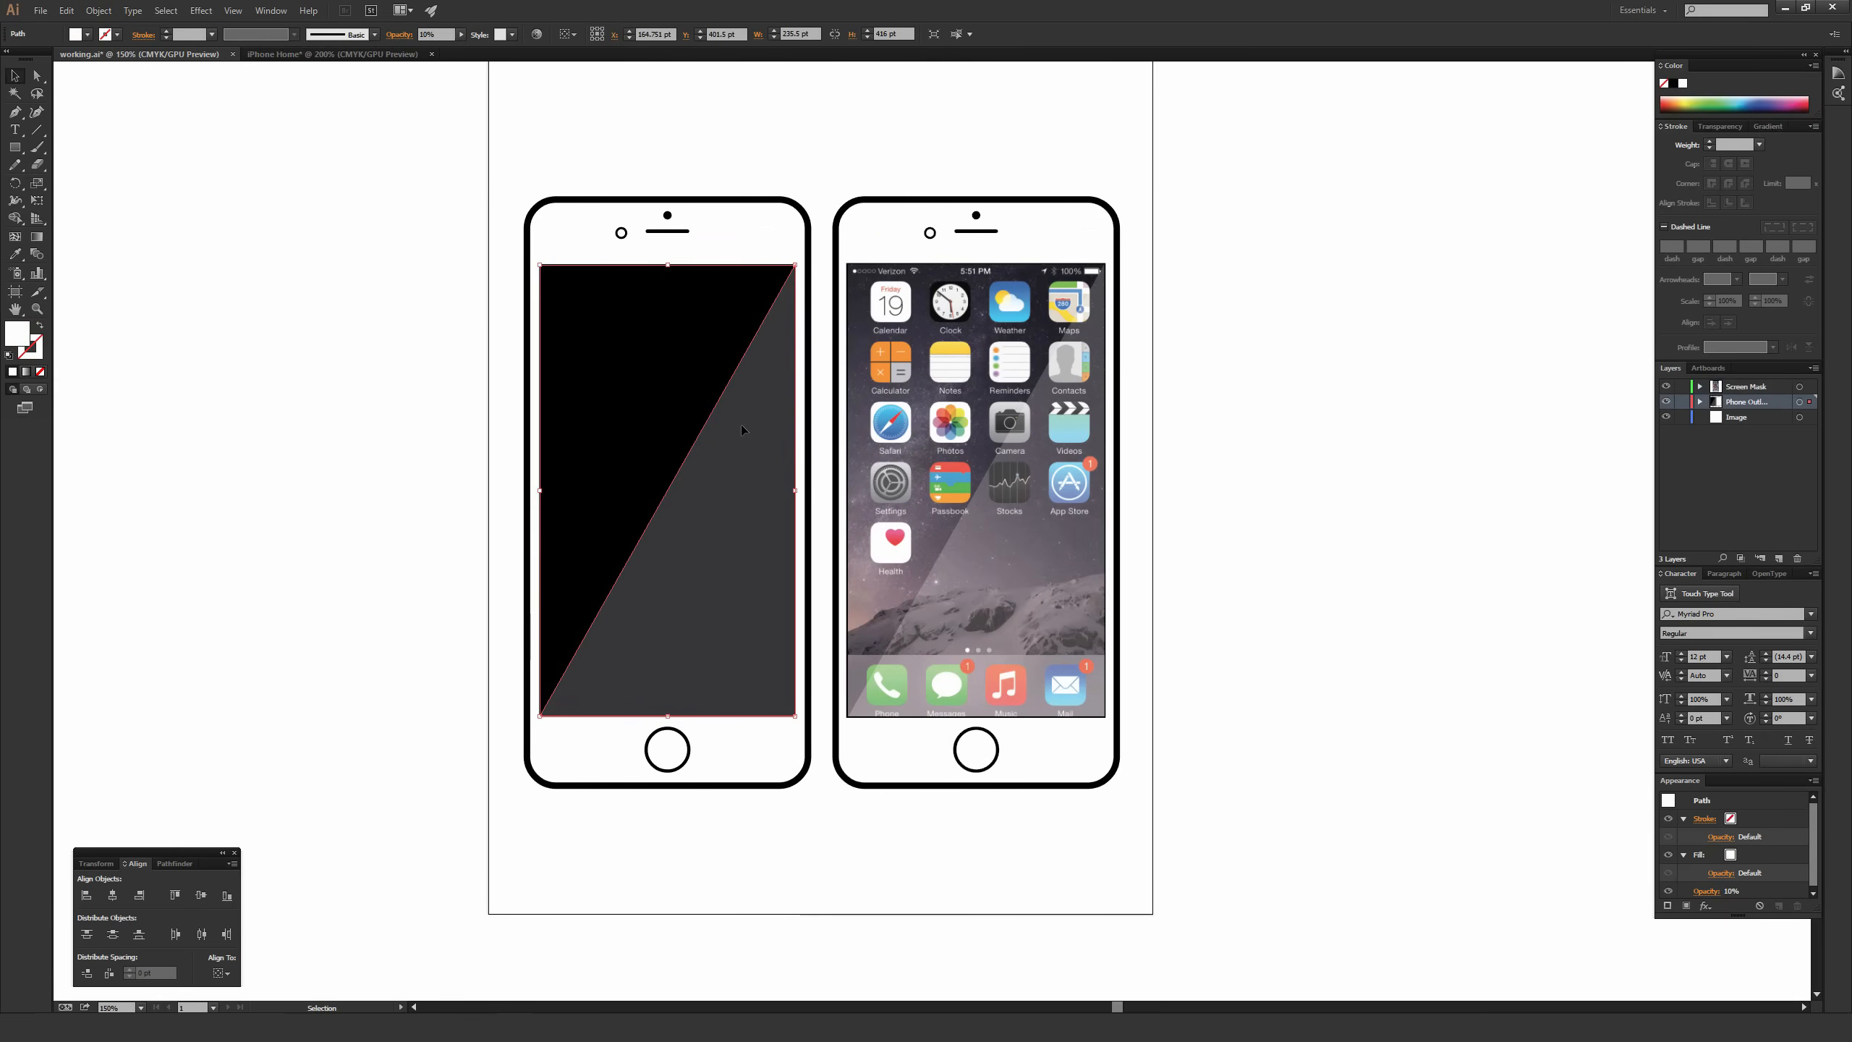
{"action": "left_click", "coordinate": [399, 54]}
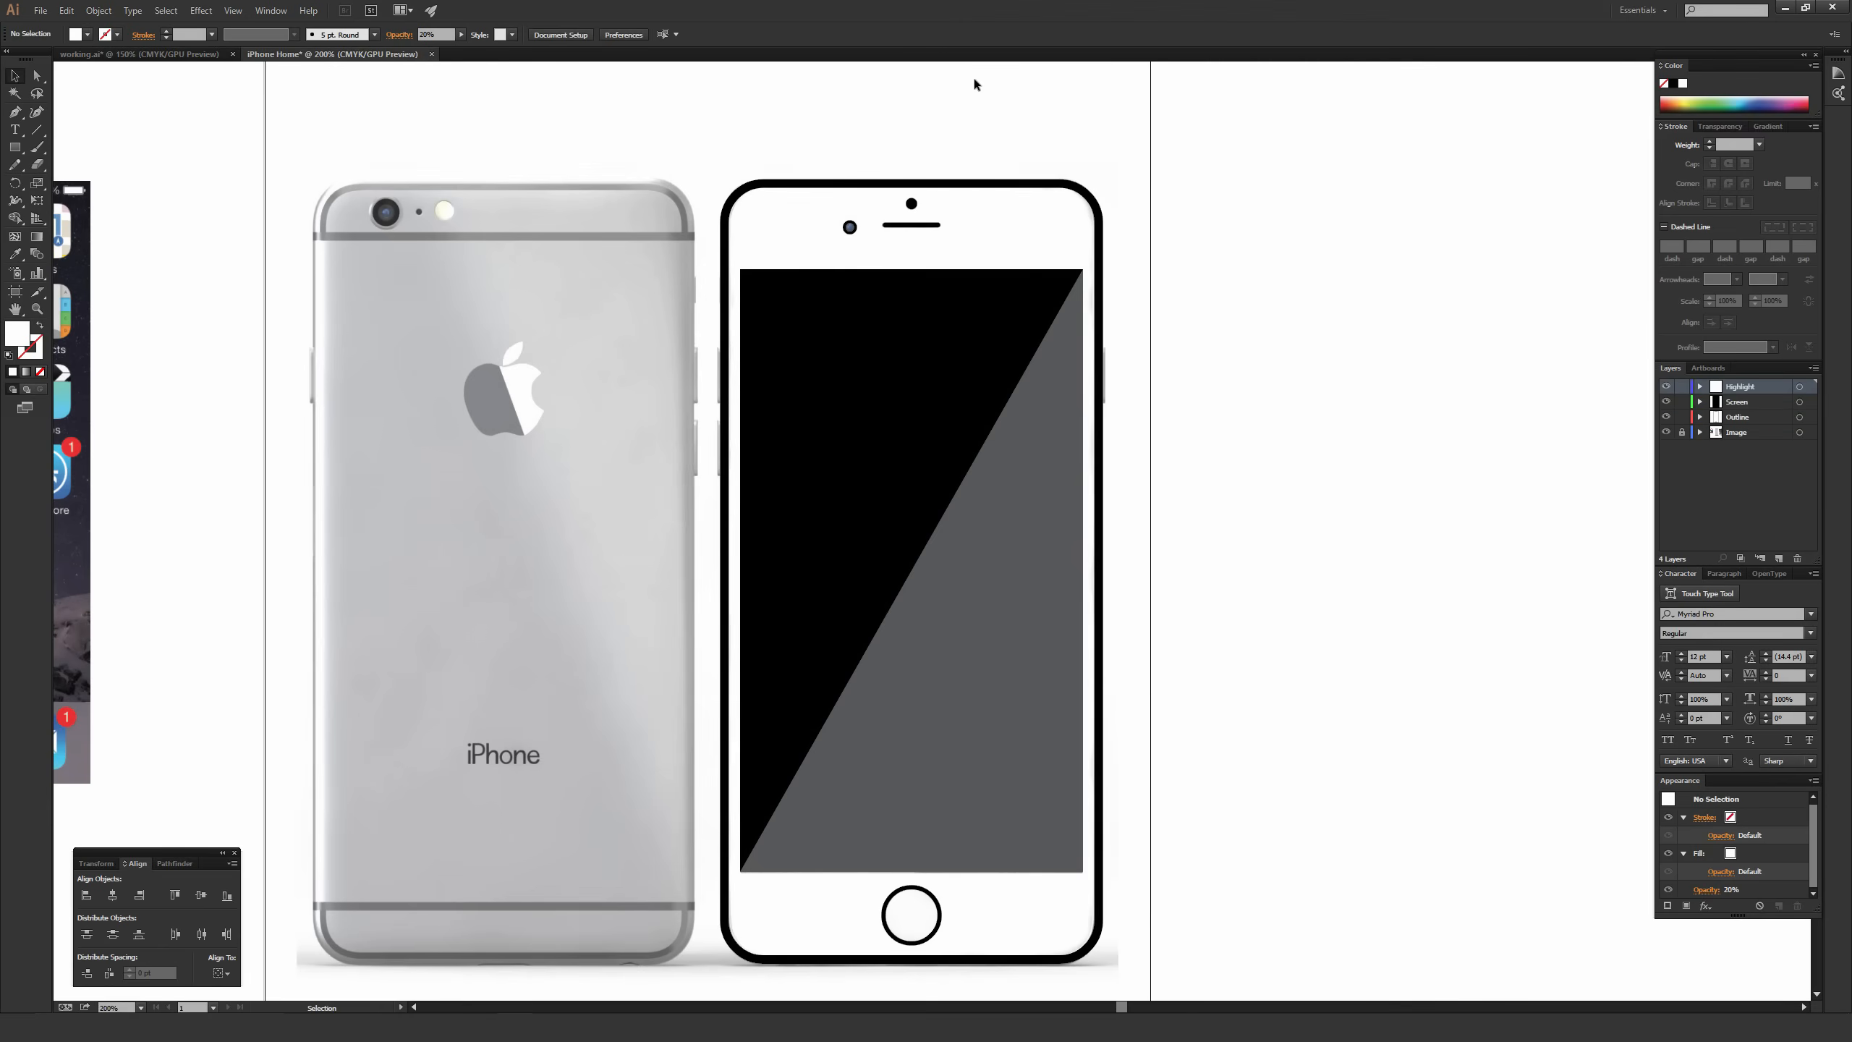
Set the white highlight triangle's opacity to 10% and clear the selection.
{"action": "left_click", "coordinate": [1030, 504]}
{"action": "left_click", "coordinate": [441, 33]}
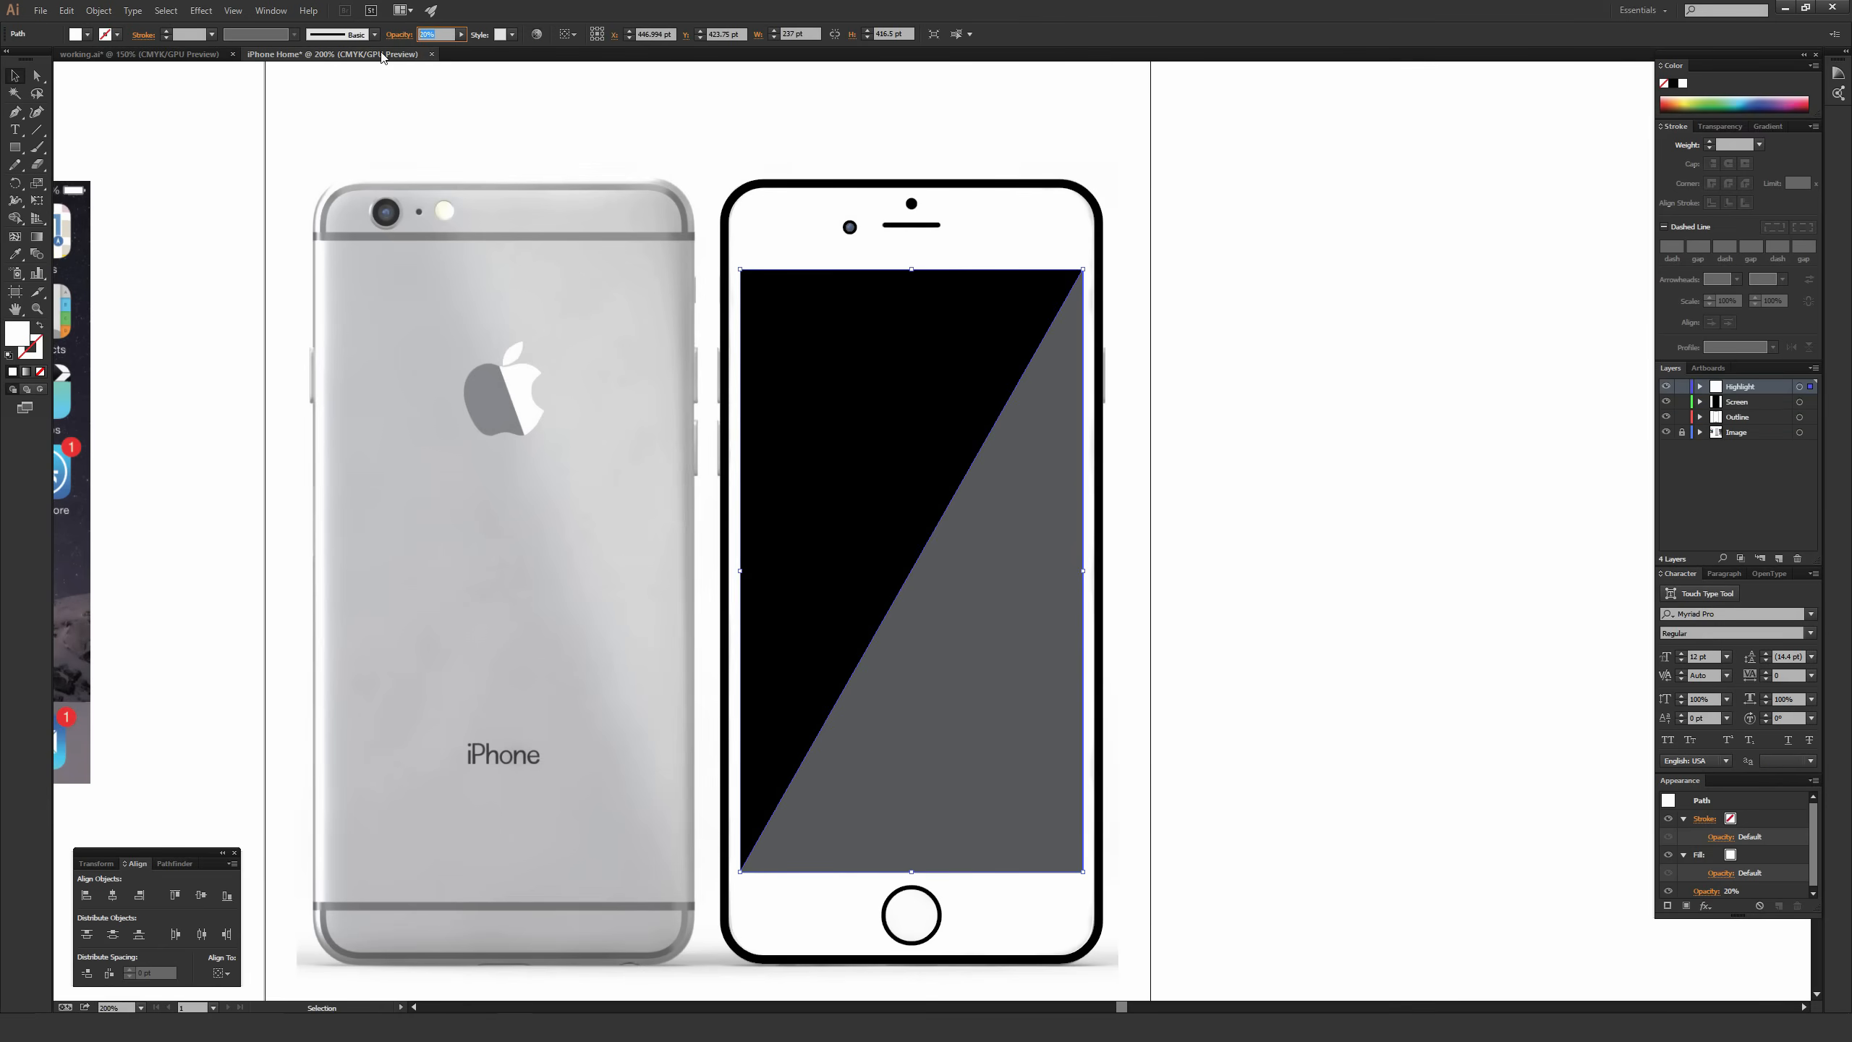
{"action": "type", "text": "10"}
{"action": "key", "text": "Return"}
{"action": "left_click", "coordinate": [662, 121]}
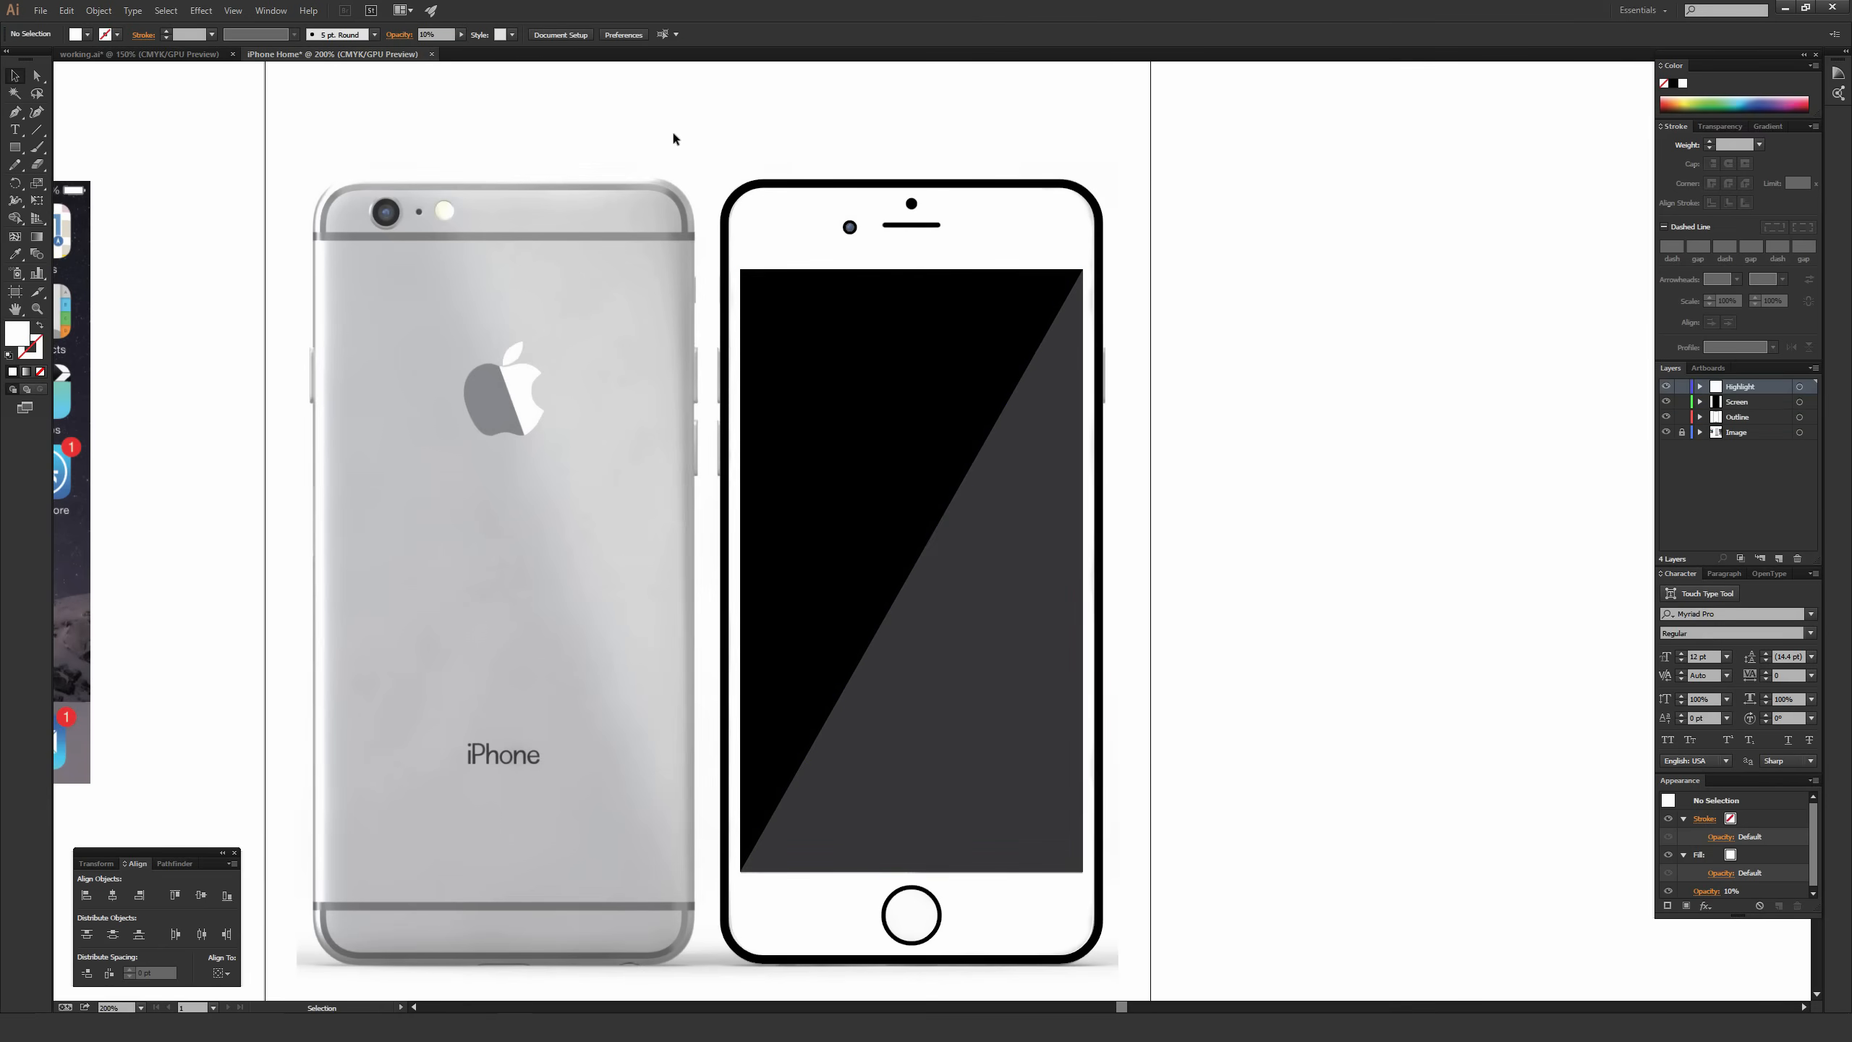
Hide the Image layer to view the traced phone on its own, and show the layer again.
{"action": "key", "text": "ctrl+1"}
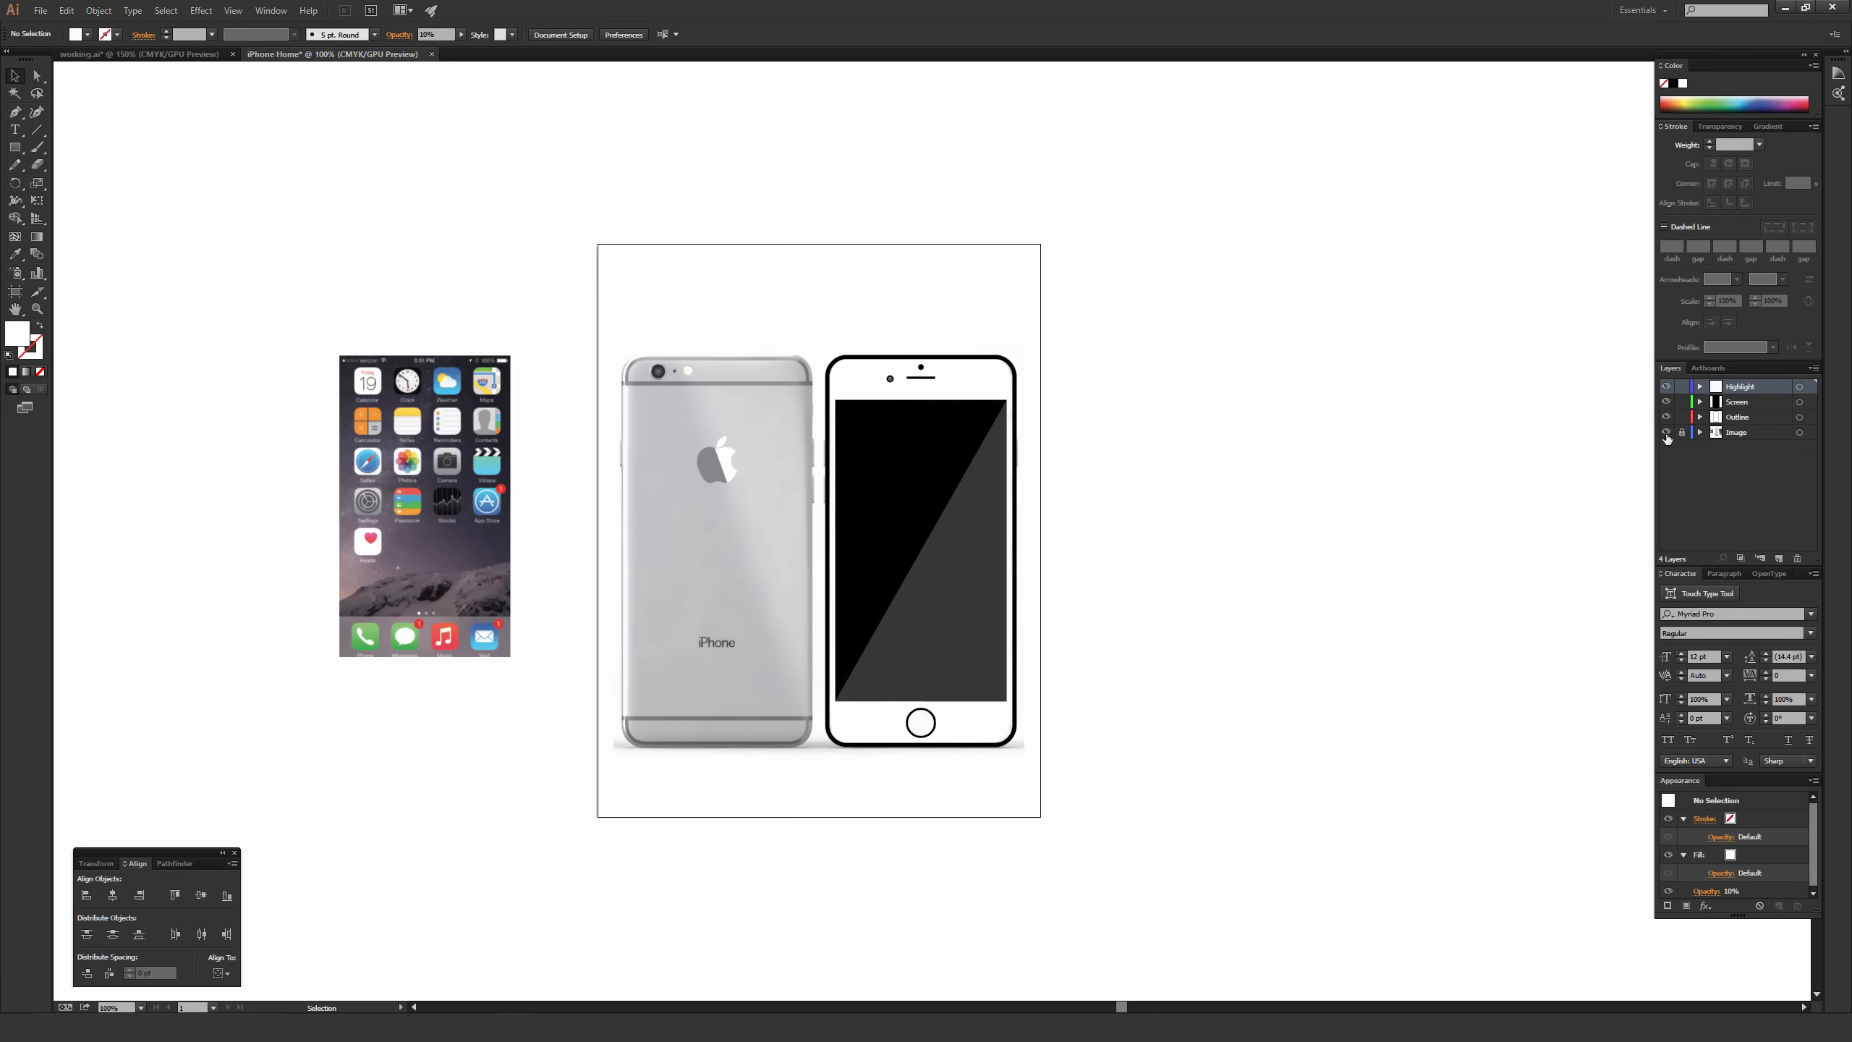
{"action": "left_click", "coordinate": [1667, 433]}
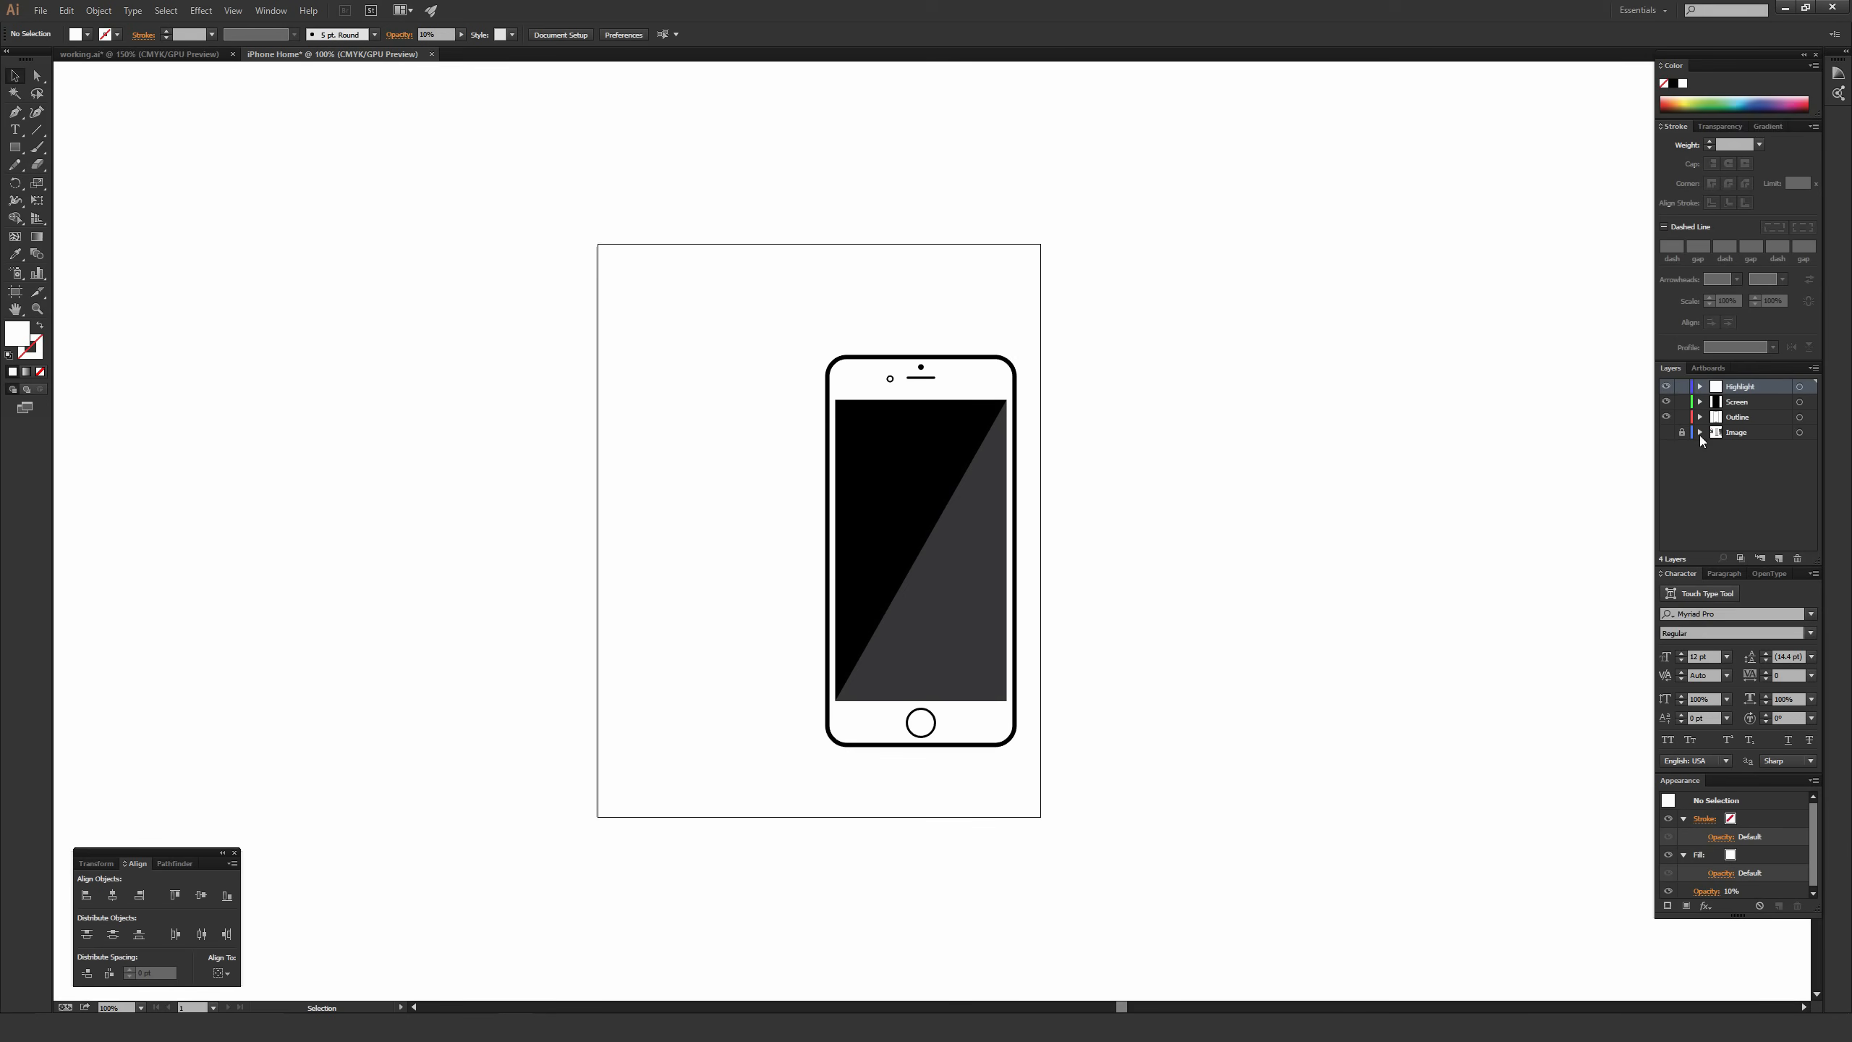
{"action": "left_click", "coordinate": [1666, 432]}
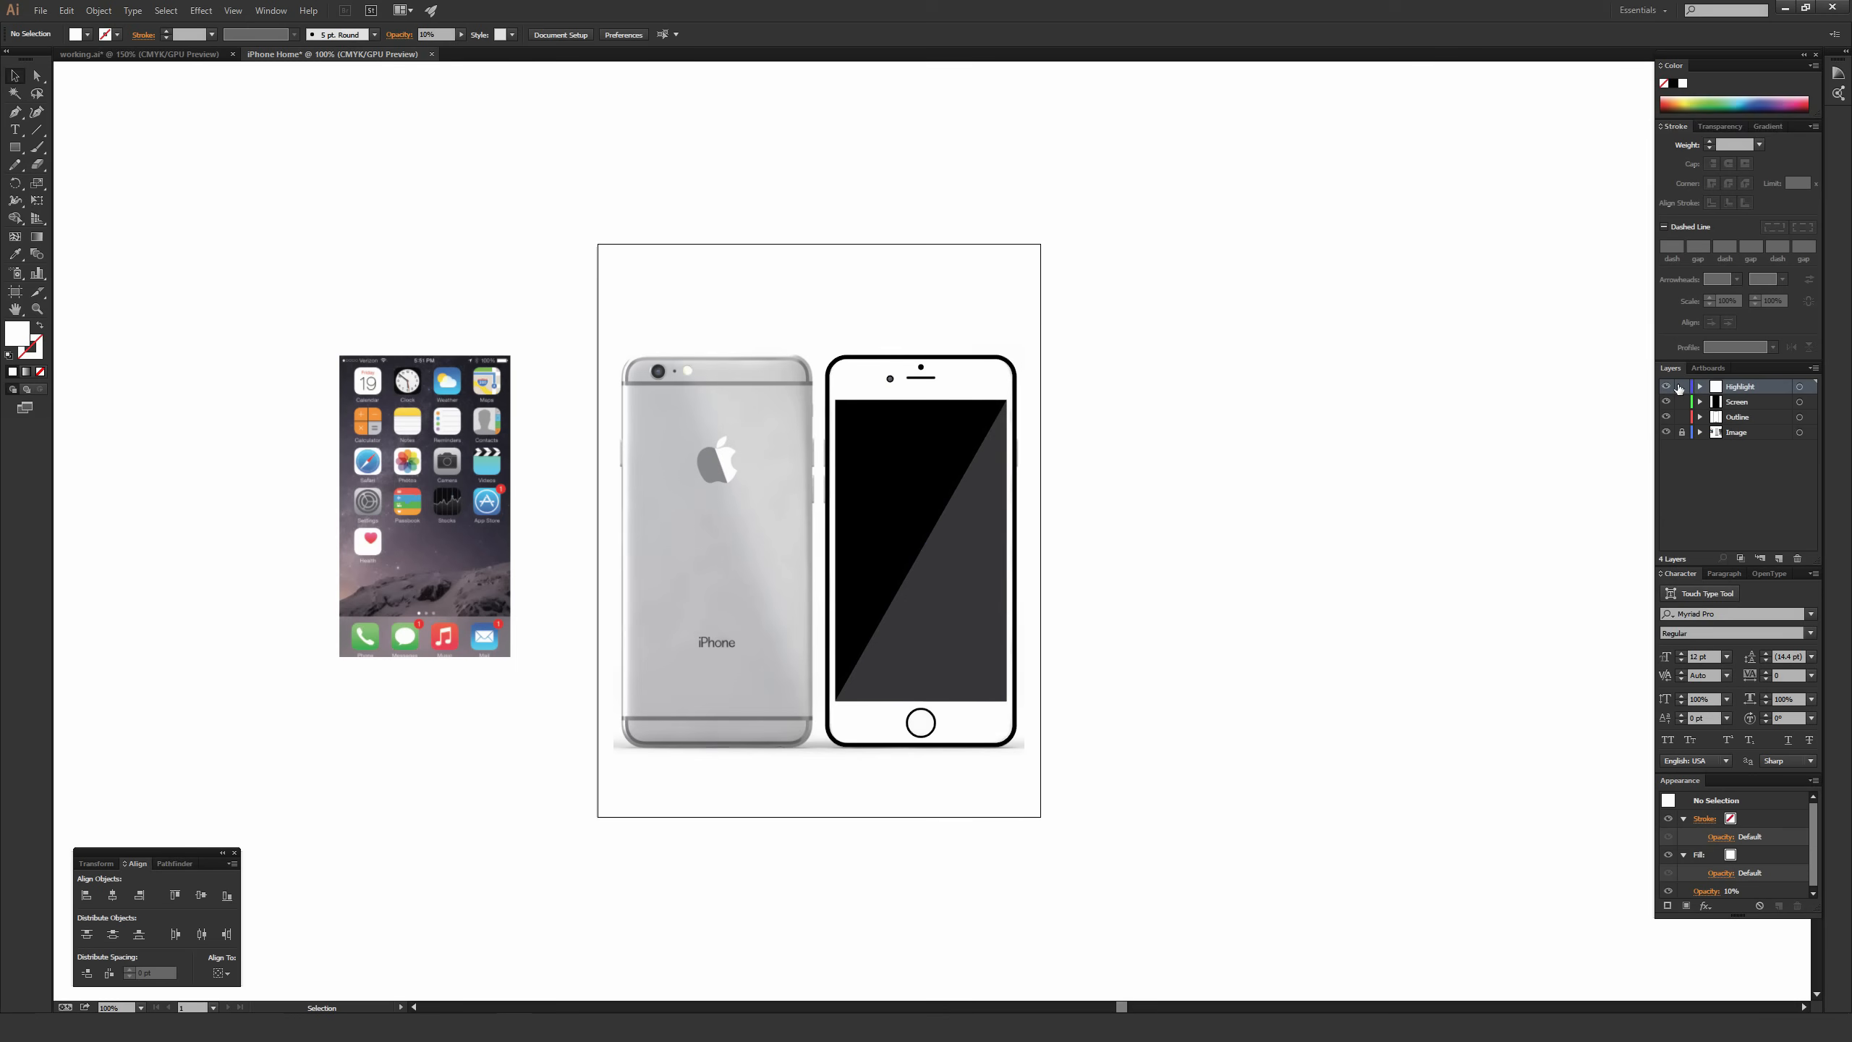
Lock the Highlight and Outline layers and make the Screen layer active.
{"action": "left_click", "coordinate": [1681, 387]}
{"action": "left_click", "coordinate": [1681, 416]}
{"action": "left_click", "coordinate": [1749, 404]}
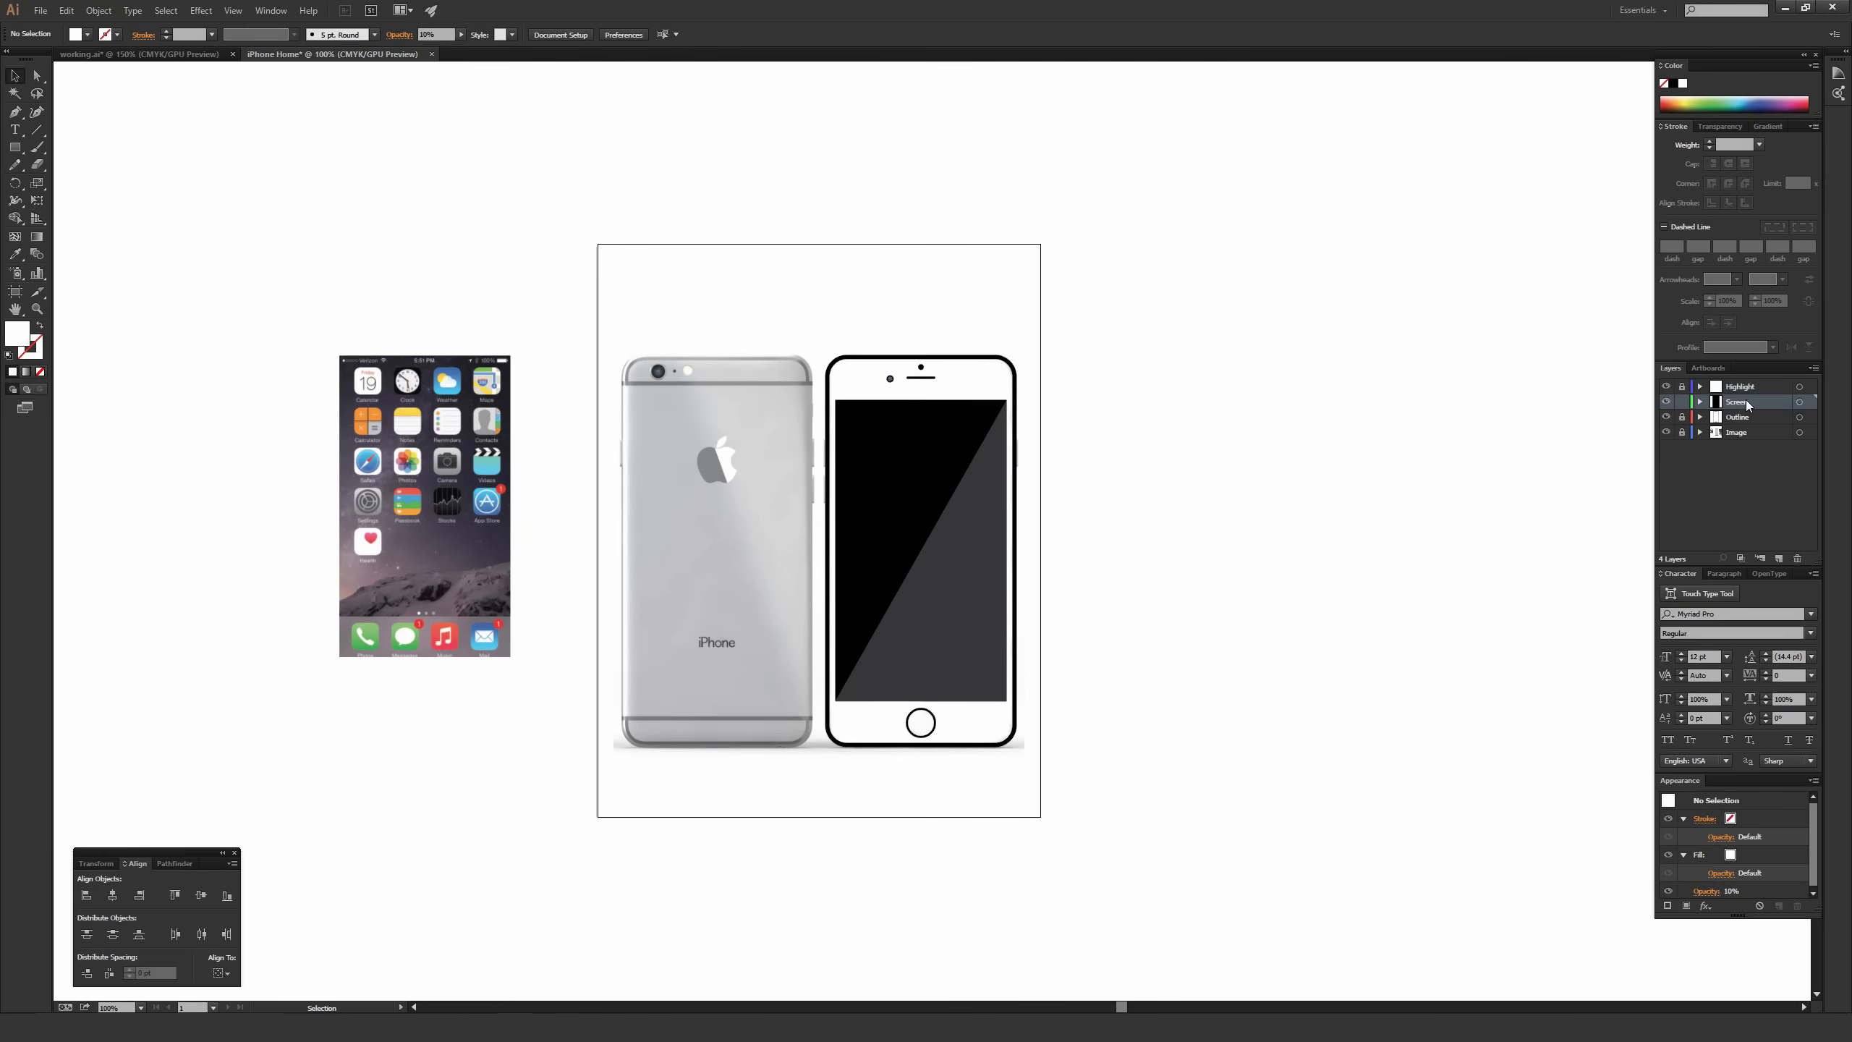
Unlock the Image layer, move the iPhone reference photo straight down below the artboard, and clear the selection.
{"action": "left_click", "coordinate": [1743, 436]}
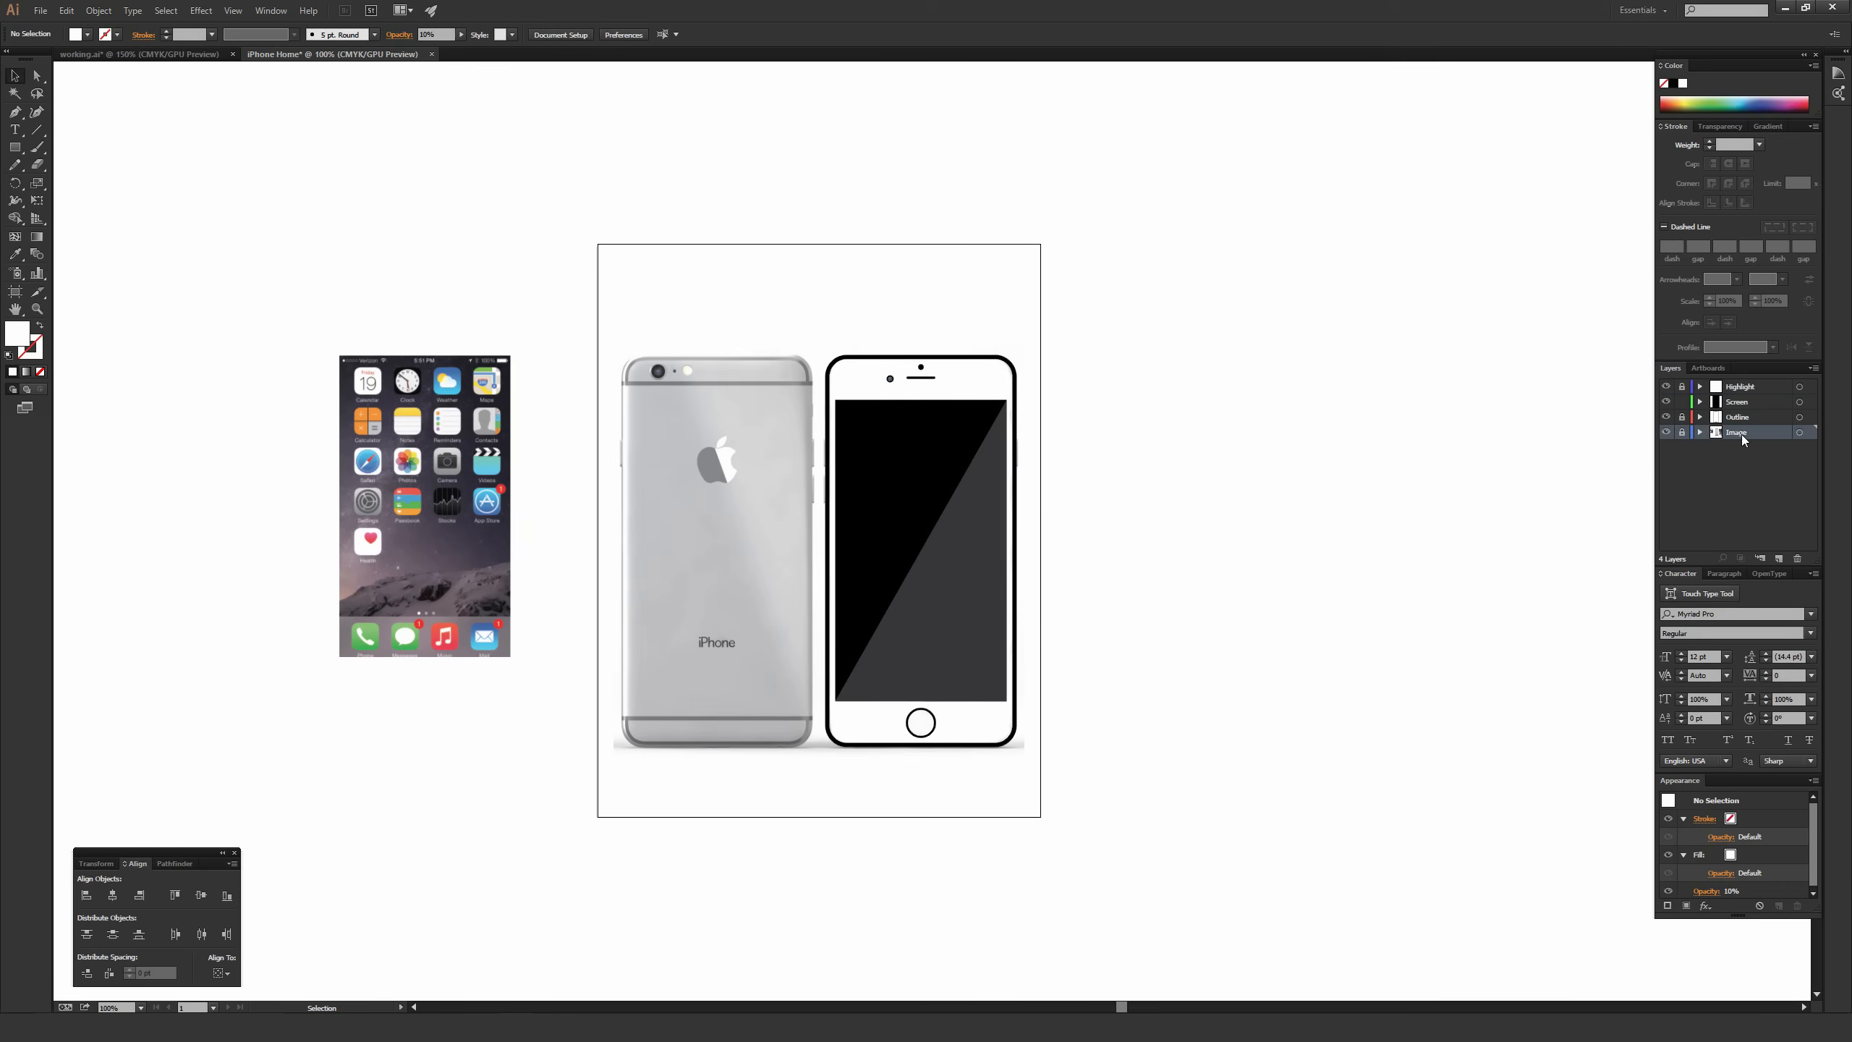
{"action": "left_click", "coordinate": [1681, 432]}
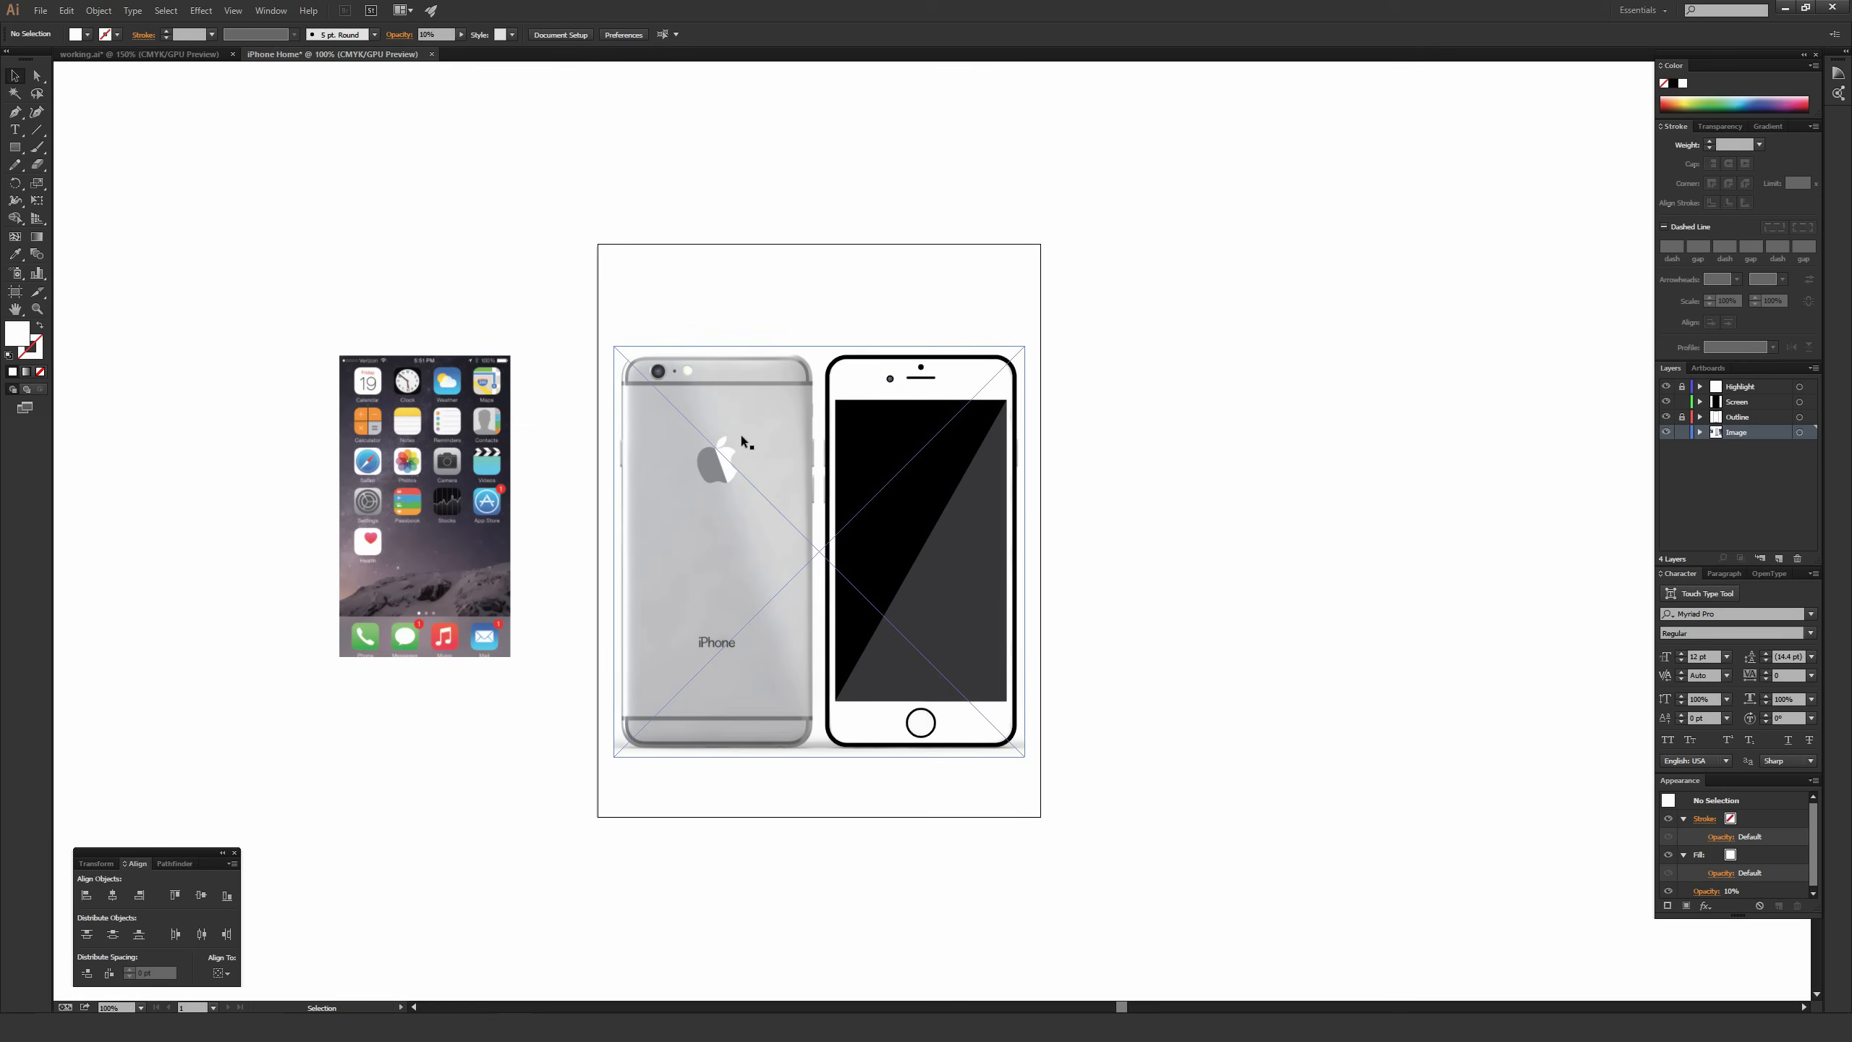
{"action": "left_click_drag", "start_coordinate": [732, 554], "coordinate": [732, 907]}
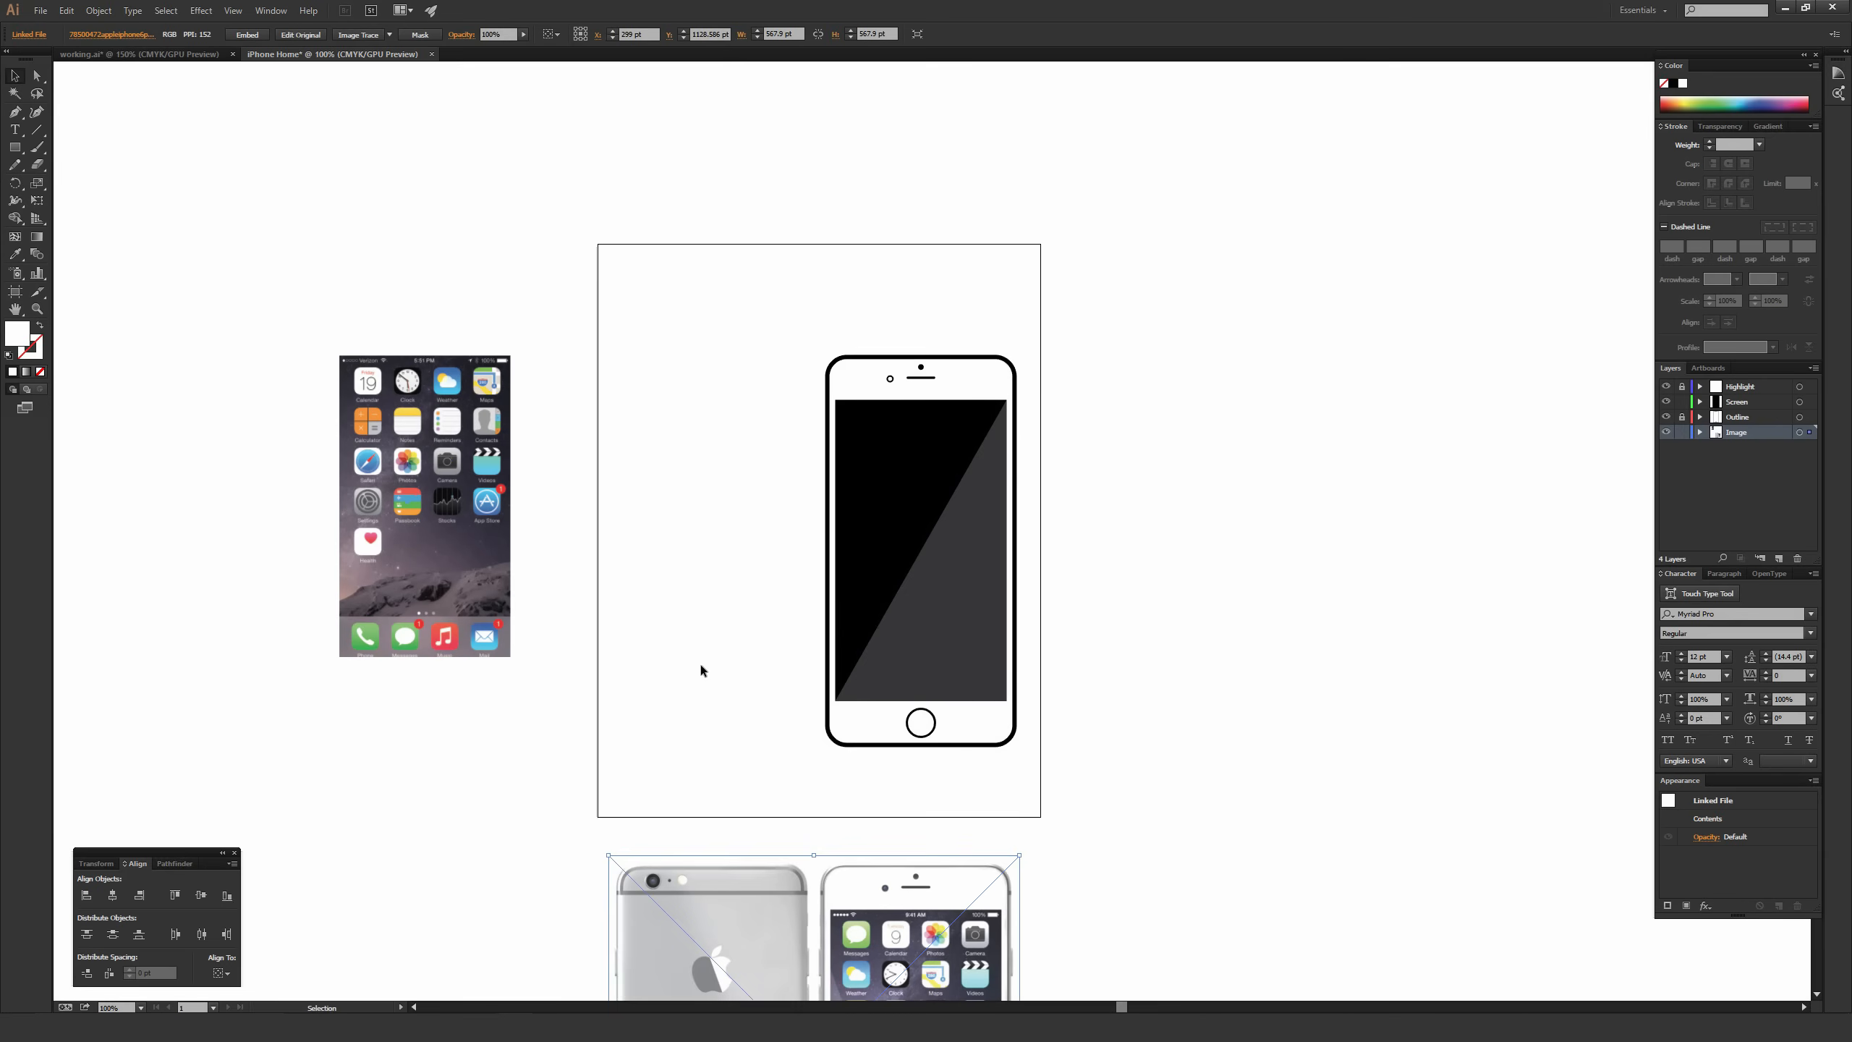
{"action": "left_click", "coordinate": [690, 624]}
Transfer the home-screen image beside the artboard to the Screen layer by cutting and pasting it, relocking the Image layer in between.
{"action": "left_click_drag", "start_coordinate": [591, 297], "coordinate": [442, 588]}
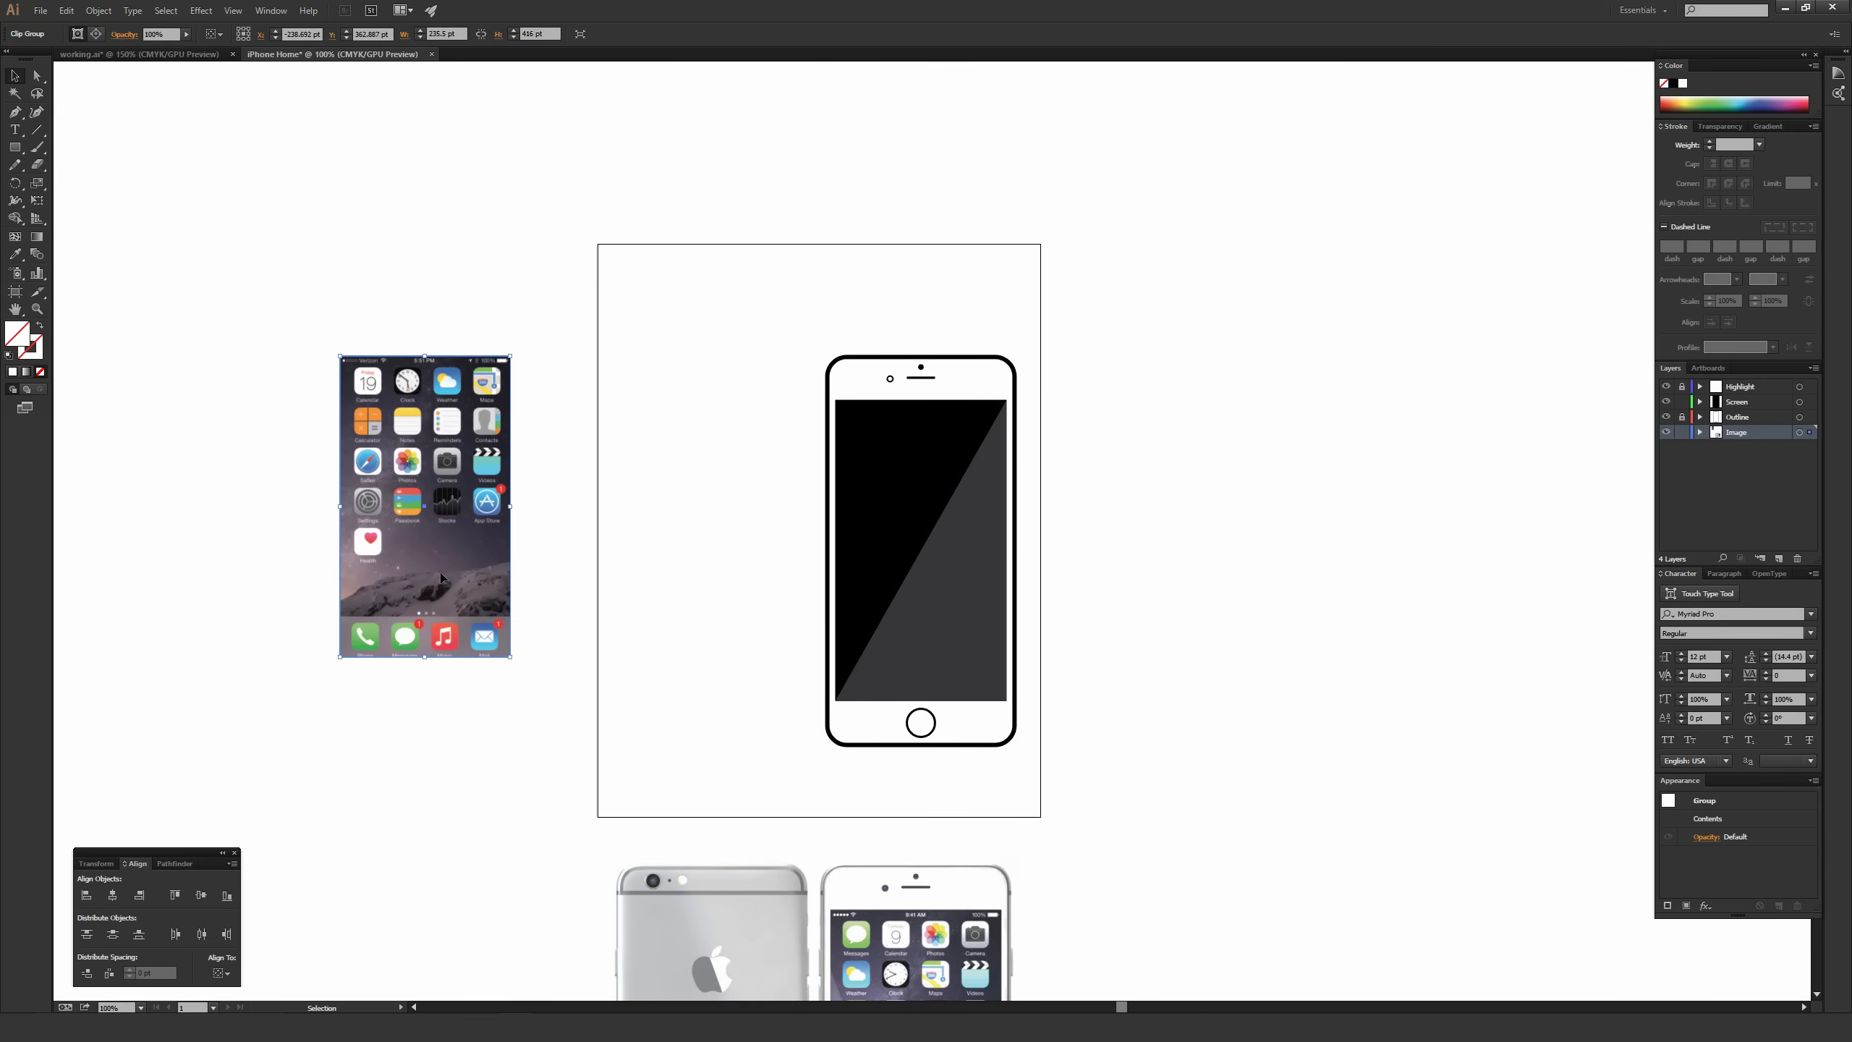
{"action": "key", "text": "Delete"}
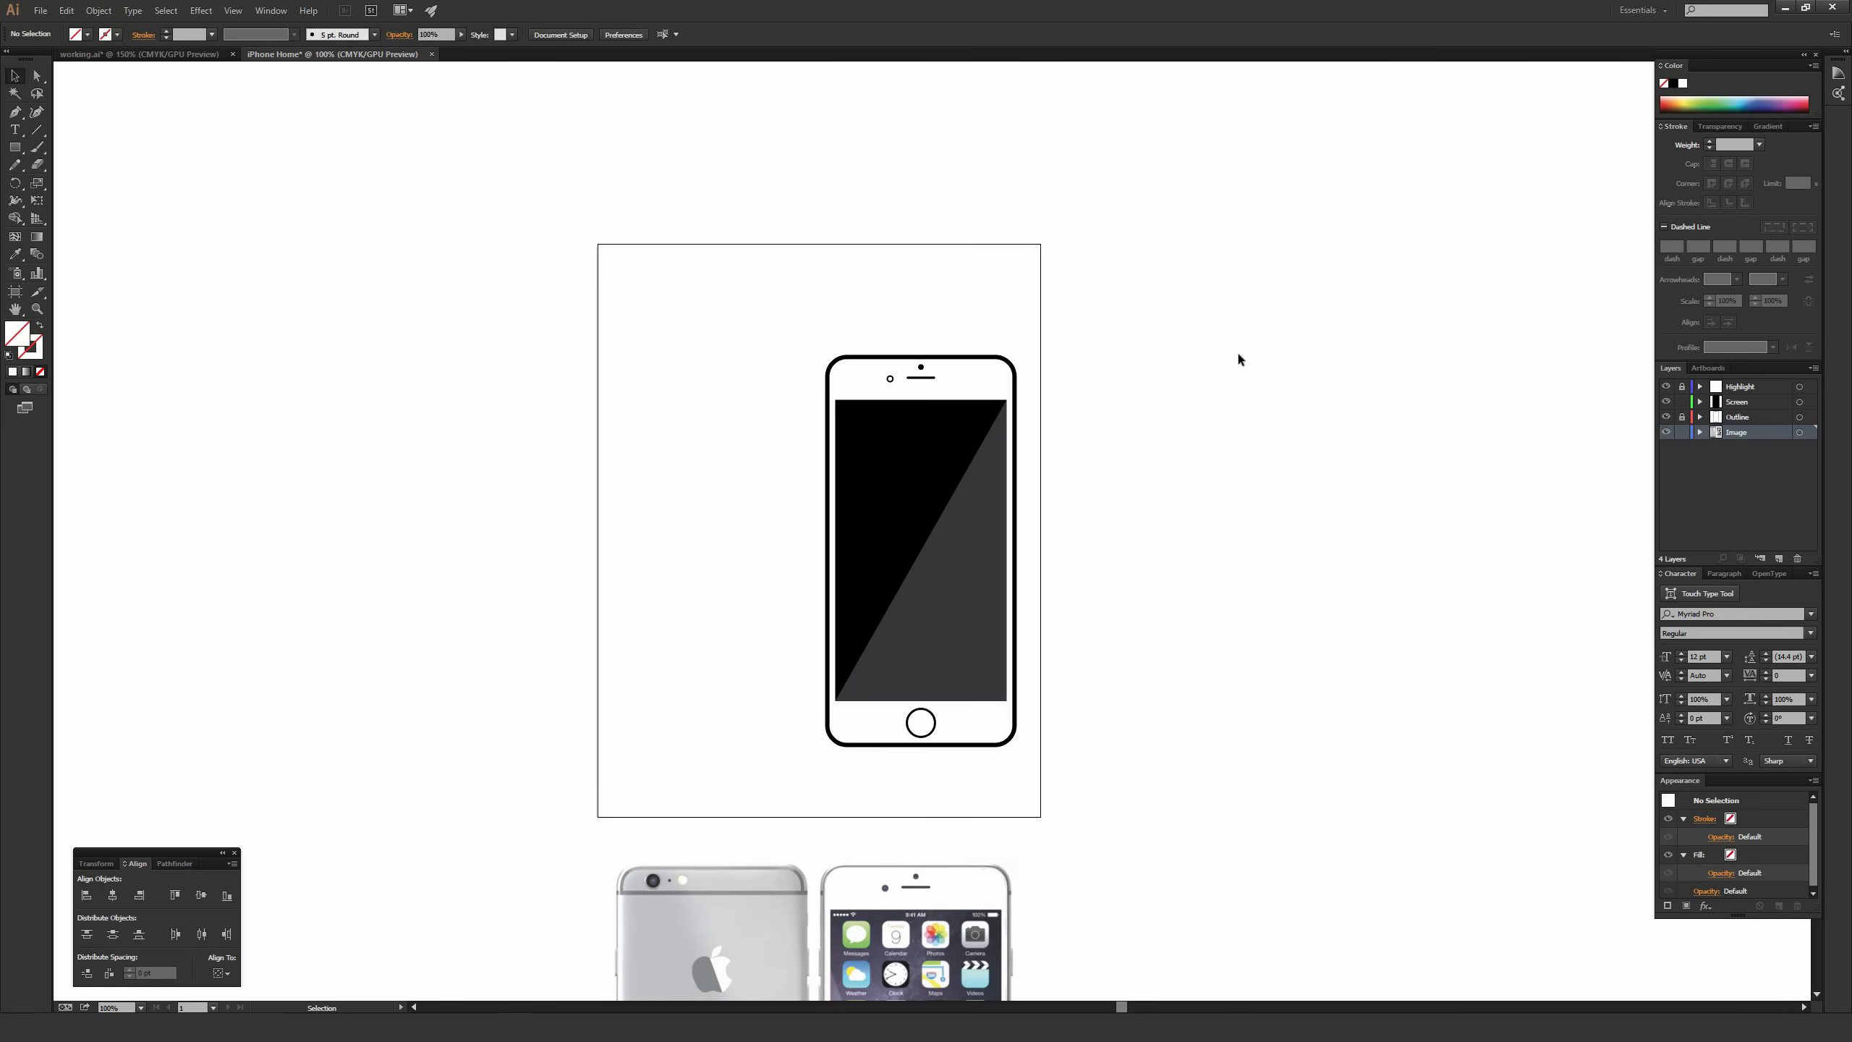
{"action": "left_click", "coordinate": [1681, 432]}
{"action": "left_click", "coordinate": [1746, 402]}
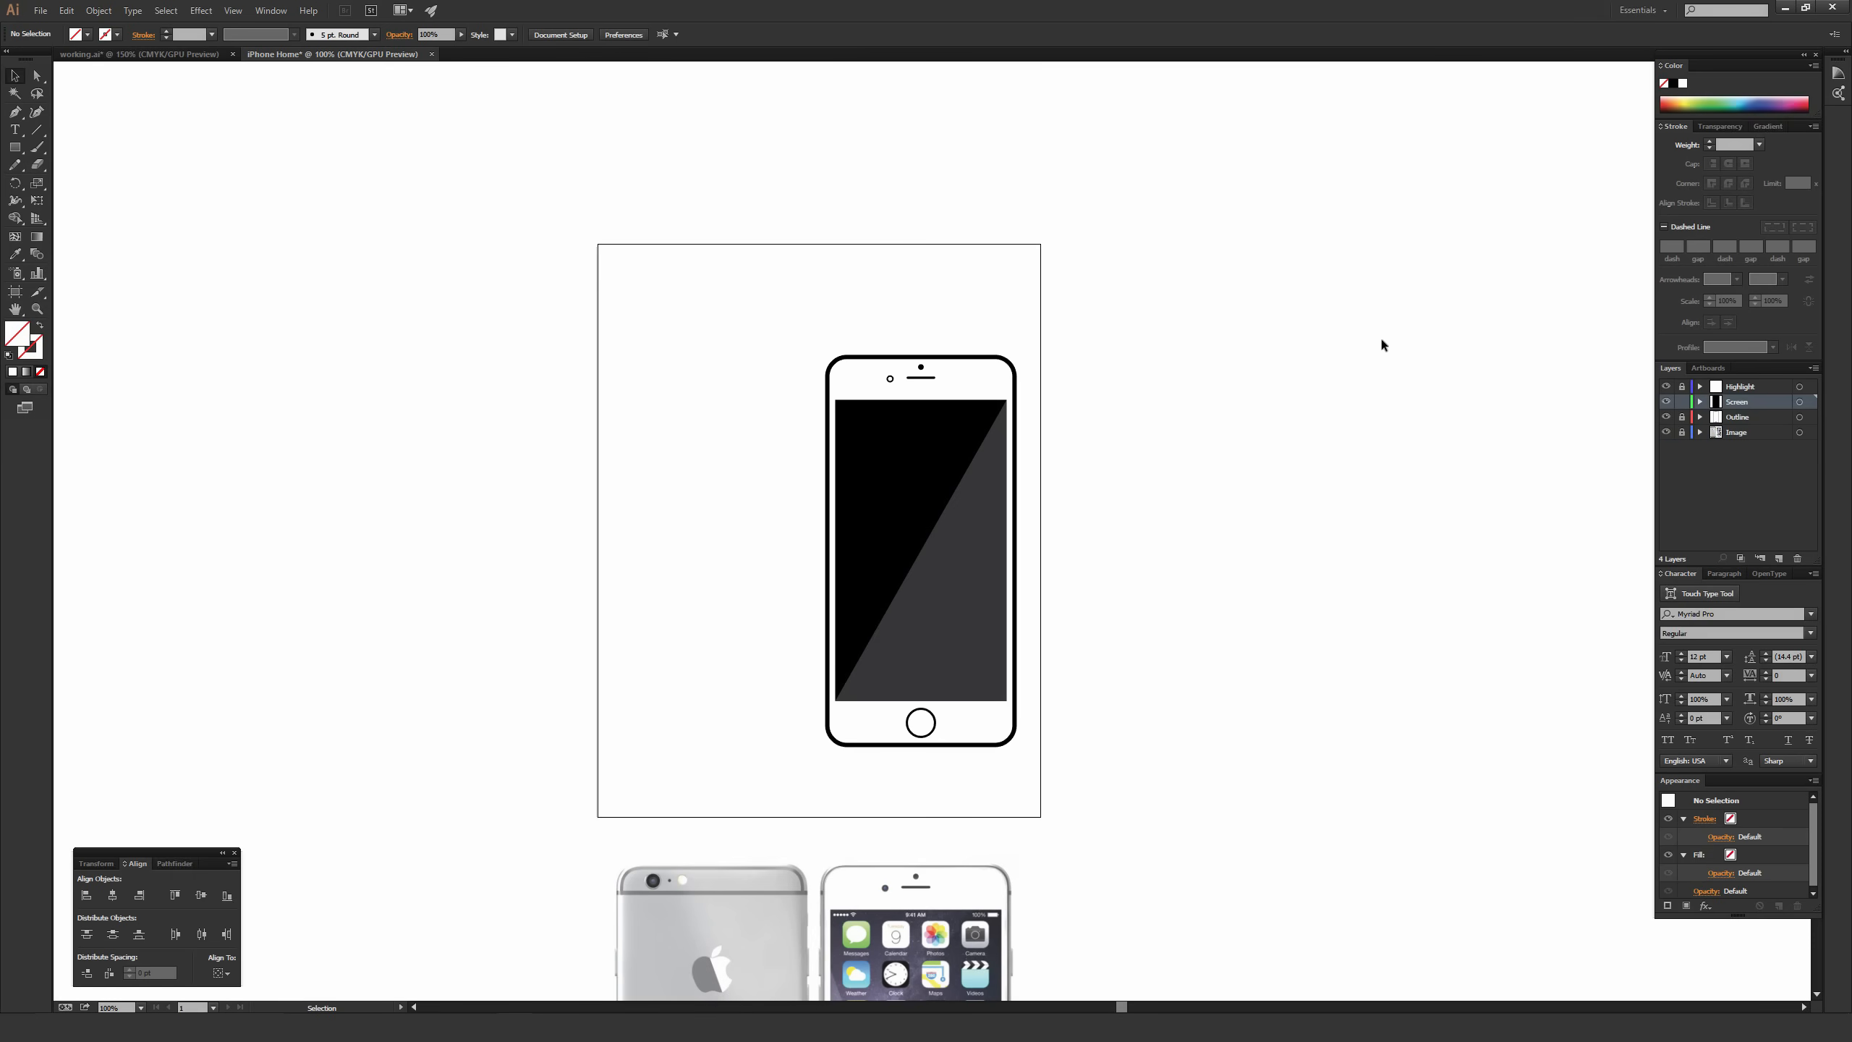
{"action": "key", "text": "ctrl+f"}
{"action": "key", "text": "v"}
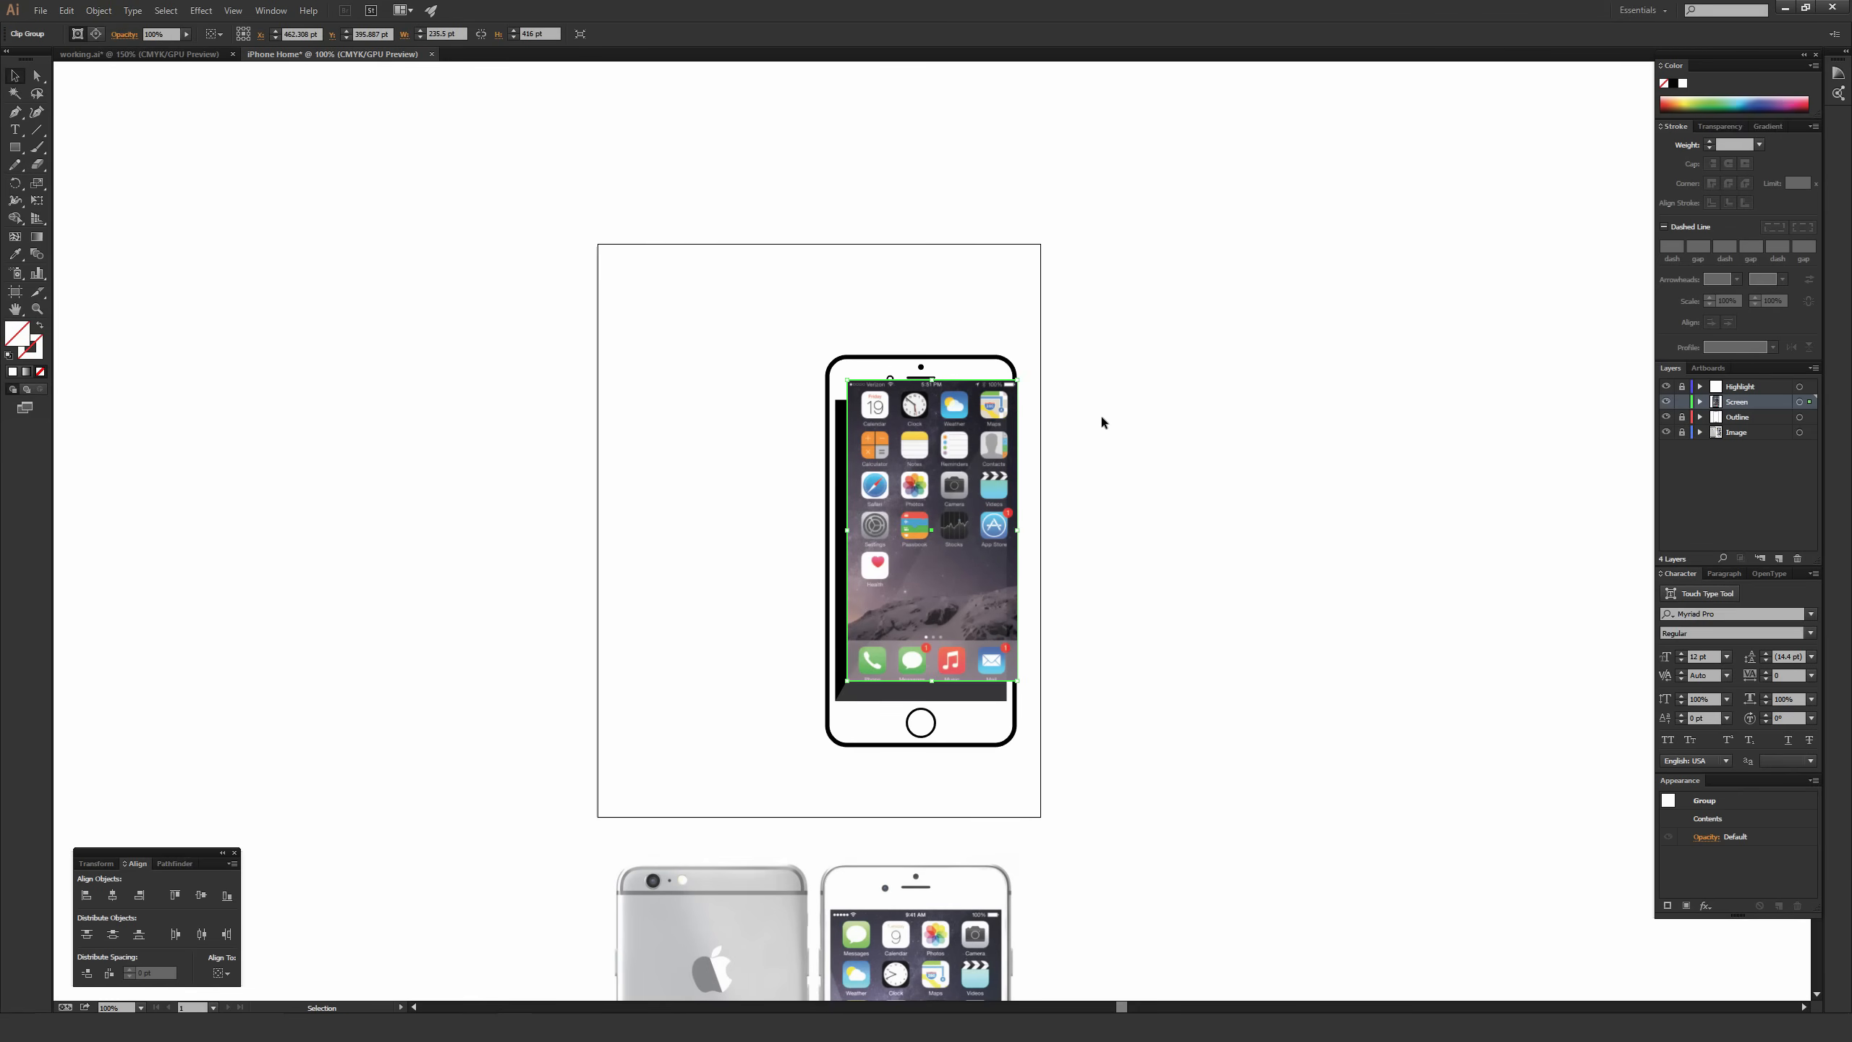
Move and nudge the home-screen image over the phone's black screen so that their top-left corners line up.
{"action": "key", "text": "ctrl+equal"}
{"action": "key", "text": "ctrl+equal"}
{"action": "key", "text": "v"}
{"action": "left_click_drag", "start_coordinate": [885, 298], "coordinate": [867, 336]}
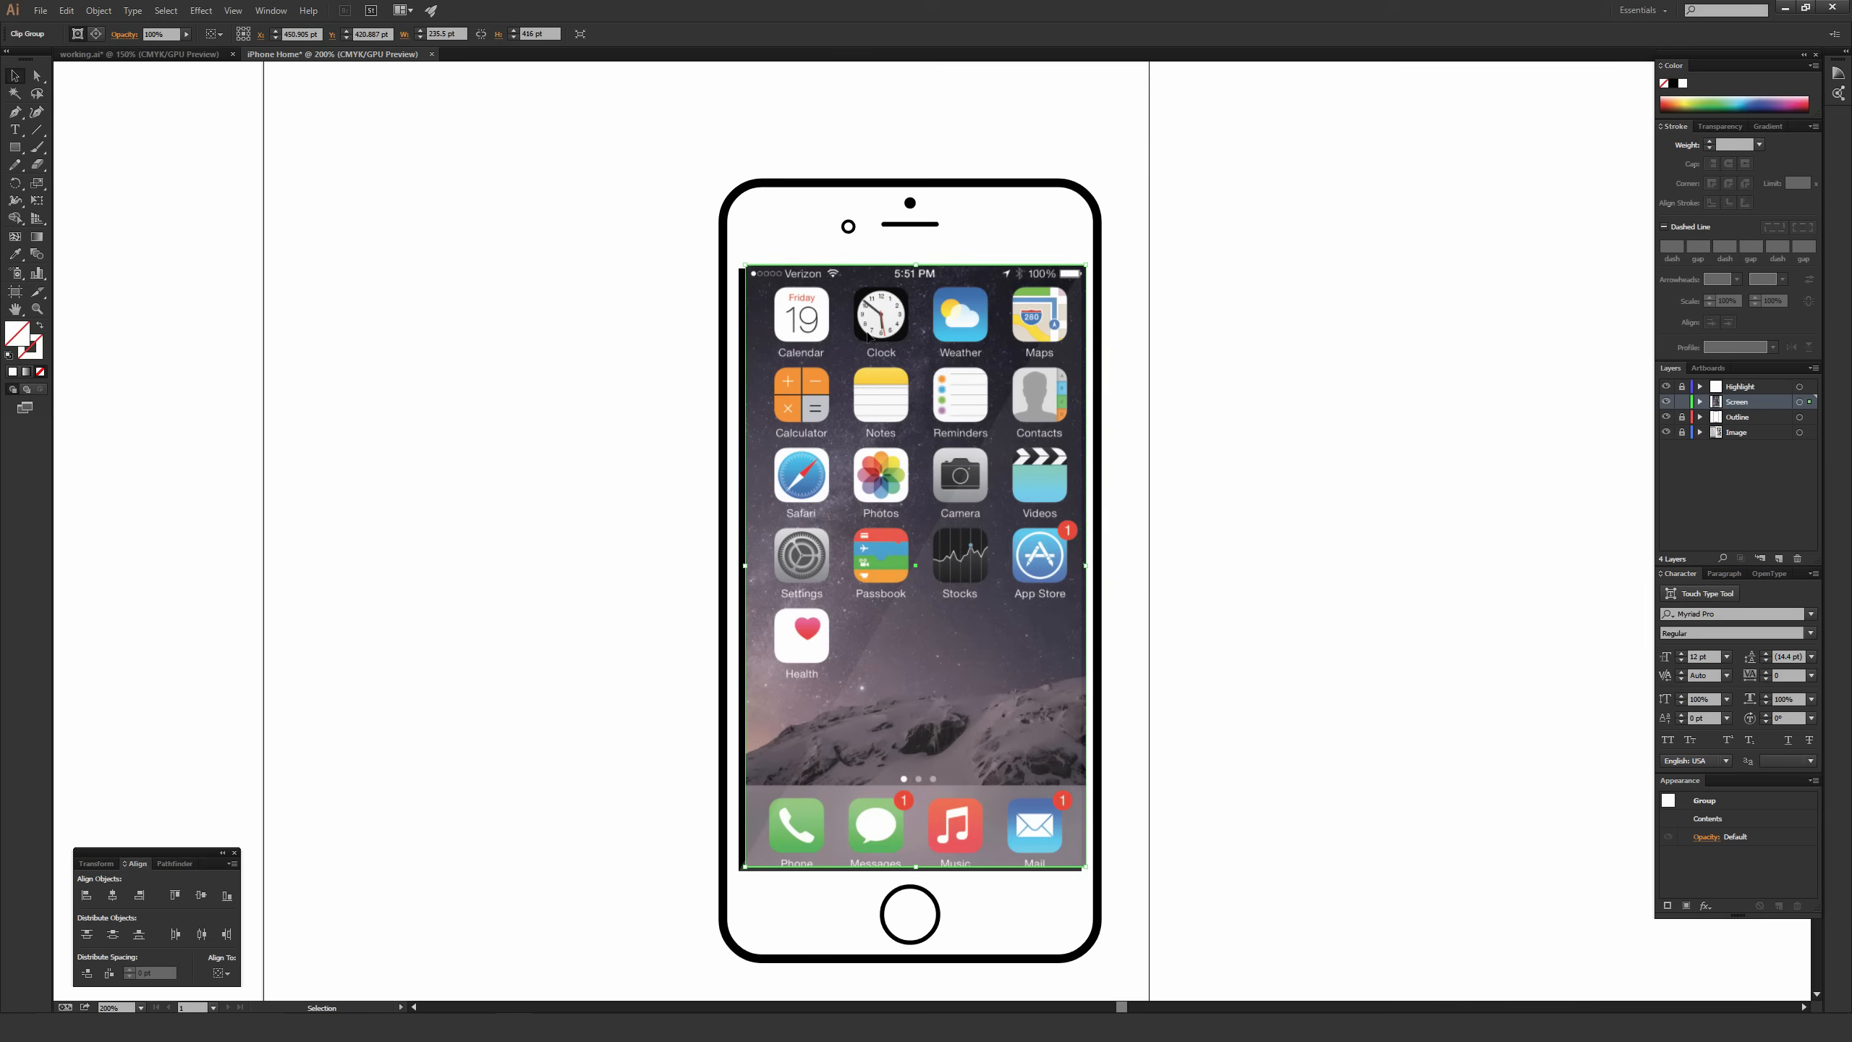
{"action": "key", "text": "ctrl+equal"}
{"action": "left_click_drag", "start_coordinate": [833, 236], "coordinate": [811, 241]}
{"action": "key", "text": "Down"}
{"action": "key", "text": "Right"}
{"action": "key", "text": "Right"}
{"action": "key", "text": "Down"}
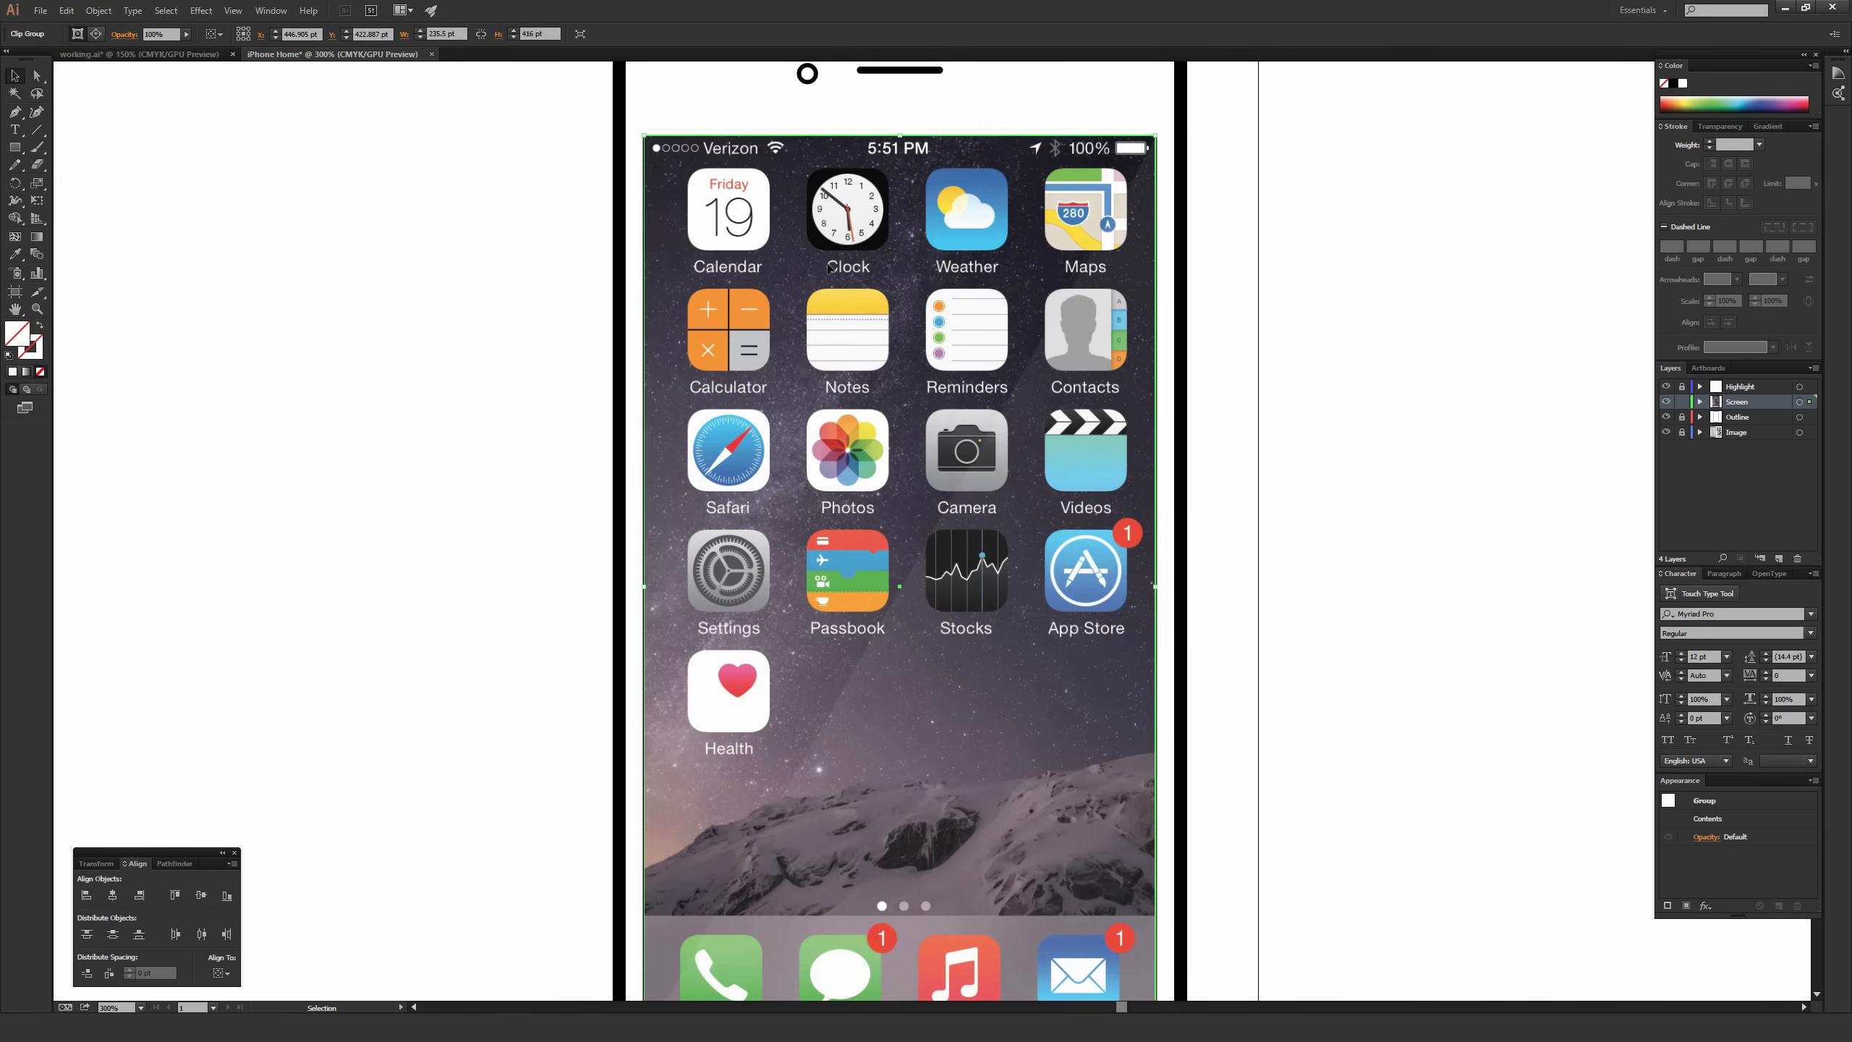
Enlarge the home-screen image to about 237 pt wide so it fully covers the black screen, and clear the selection.
{"action": "key", "text": "ctrl+equal"}
{"action": "key", "text": "ctrl+equal"}
{"action": "left_click_drag", "start_coordinate": [719, 157], "coordinate": [1130, 862]}
{"action": "mouse_move", "coordinate": [794, 497]}
{"action": "left_mouse_down"}
{"action": "mouse_move", "coordinate": [833, 527]}
{"action": "mouse_move", "coordinate": [813, 517]}
{"action": "left_mouse_up"}
{"action": "left_click_drag", "start_coordinate": [1029, 698], "coordinate": [911, 284]}
{"action": "left_click_drag", "start_coordinate": [1237, 740], "coordinate": [1250, 756]}
{"action": "left_click", "coordinate": [1419, 573]}
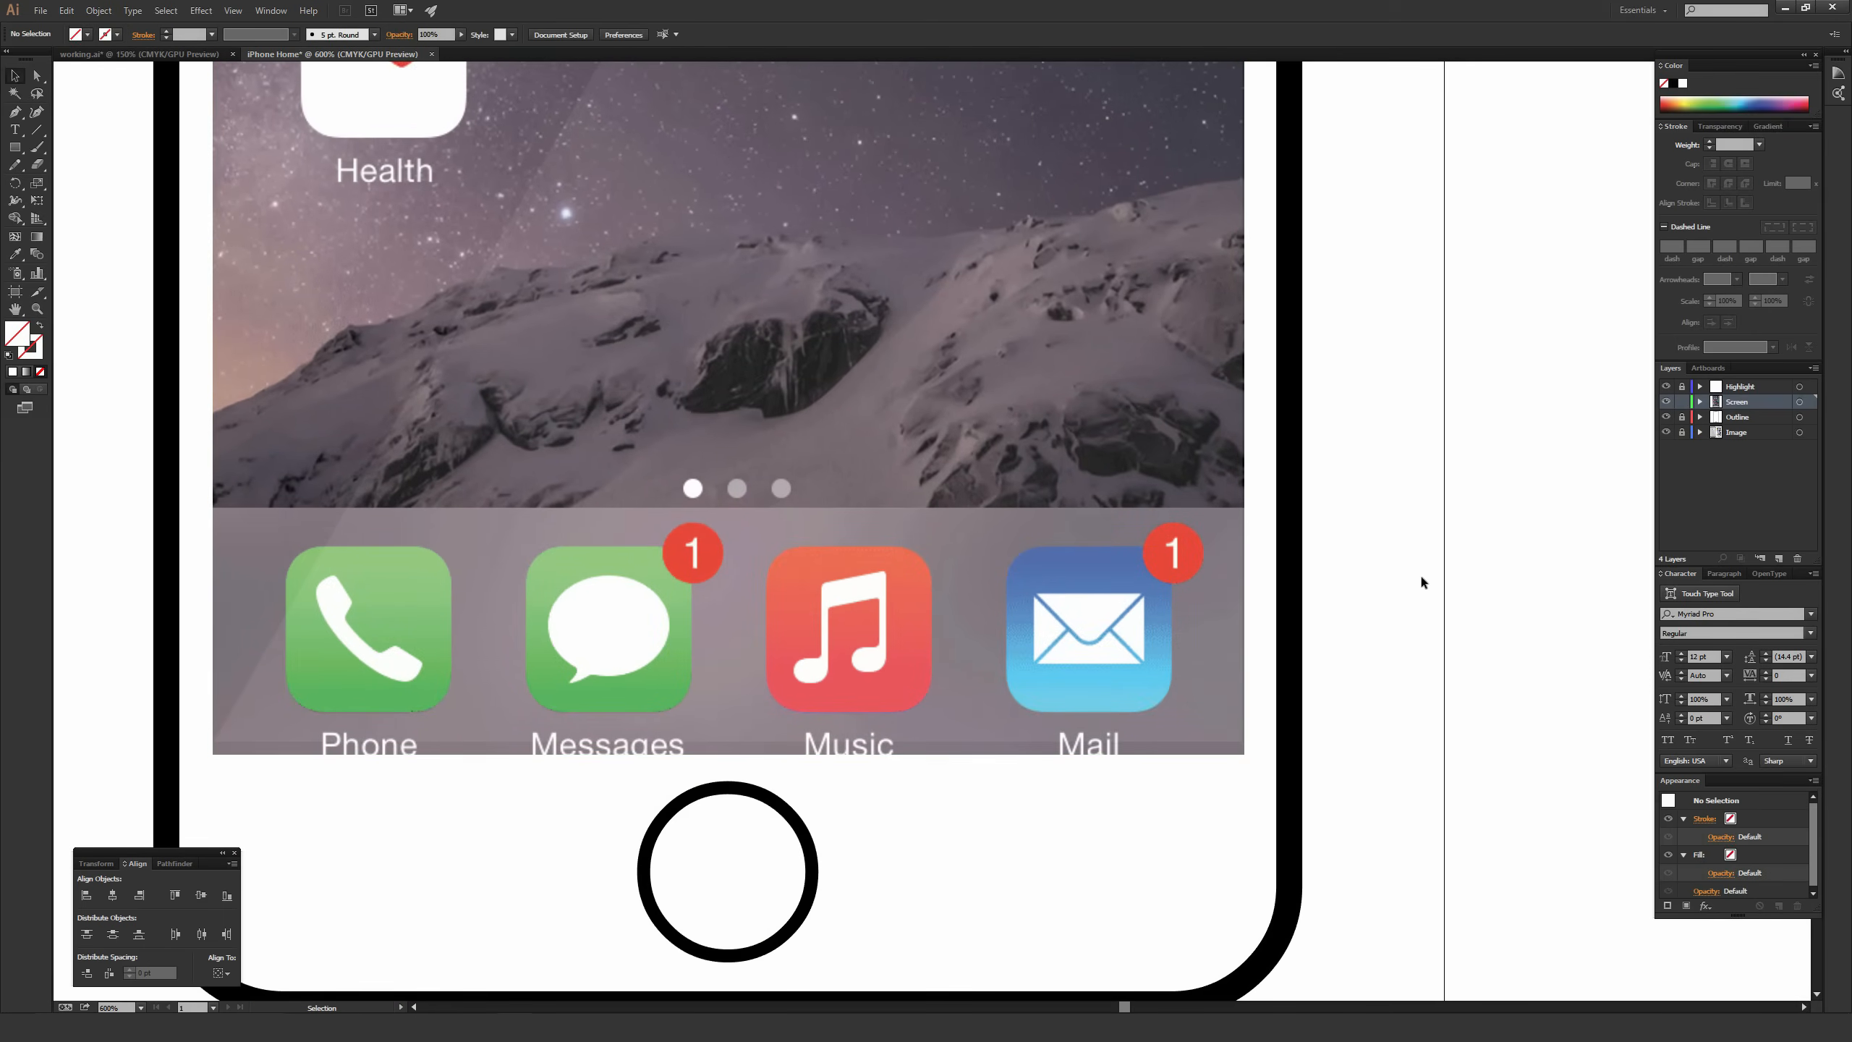
{"action": "key", "text": "ctrl+0"}
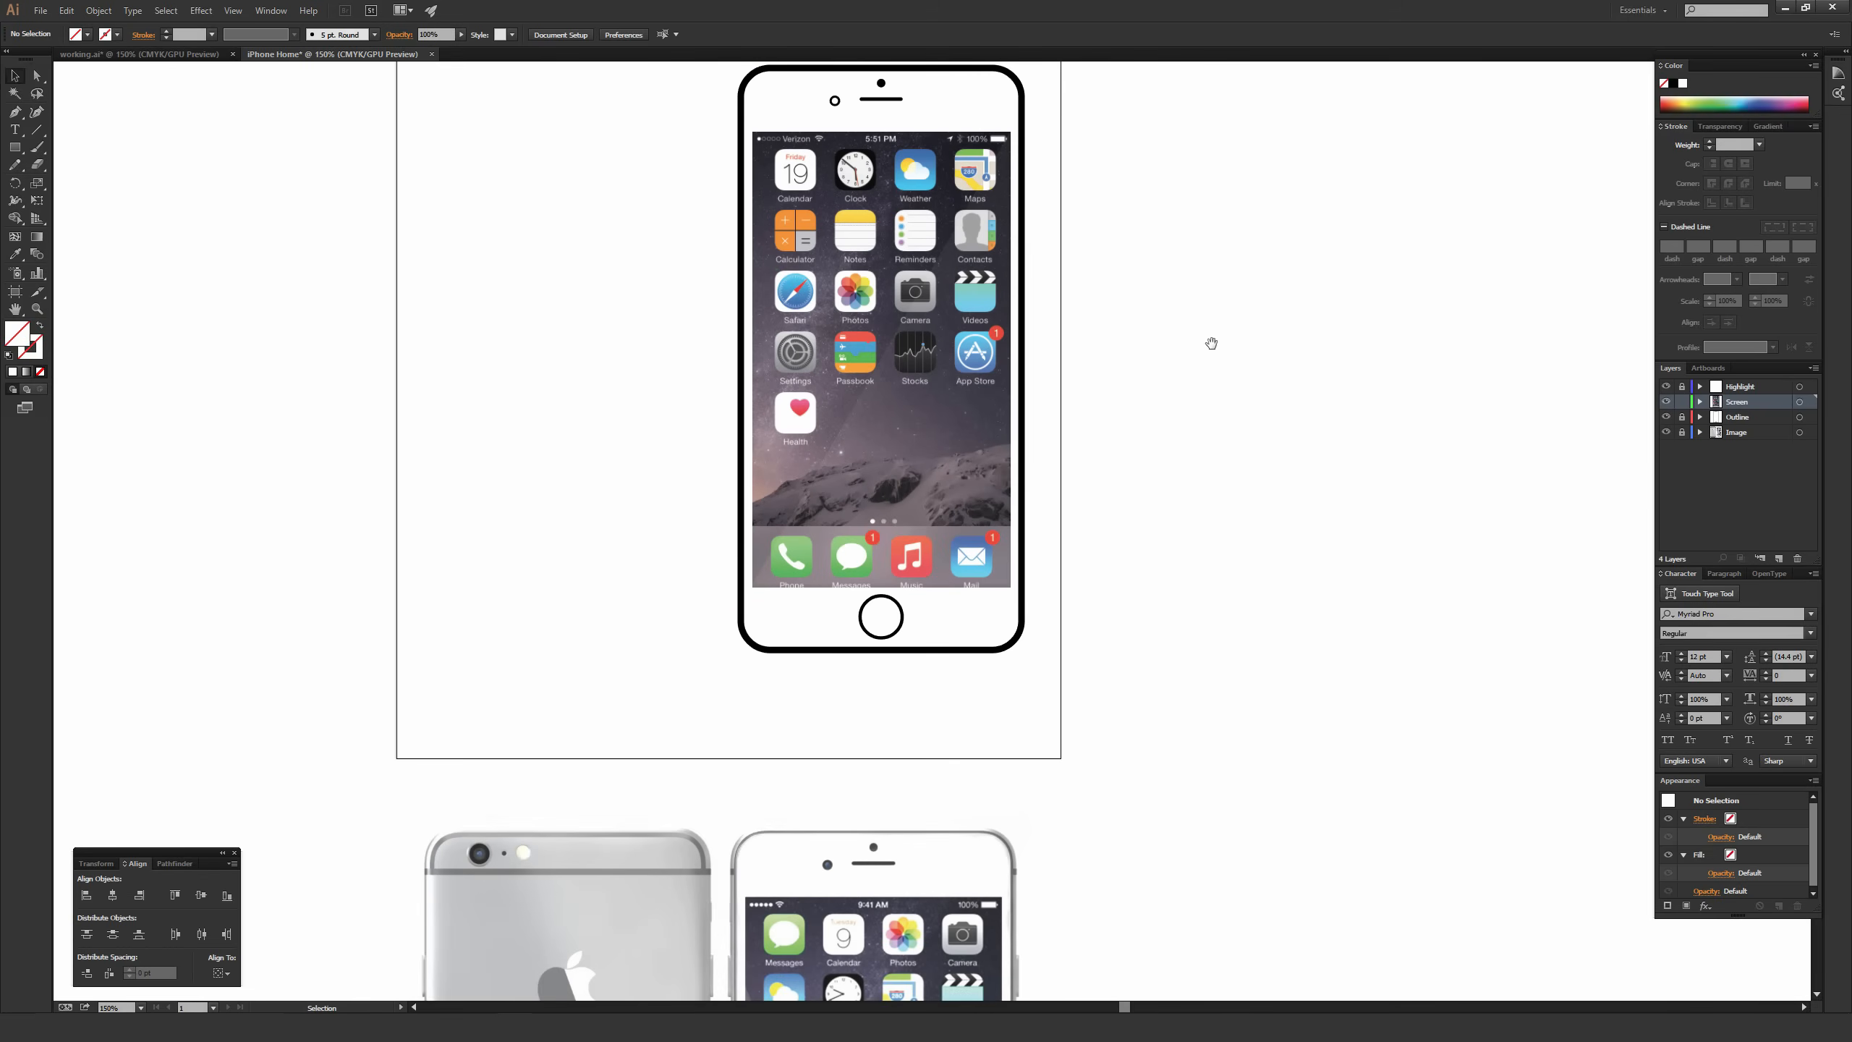
Remove the home-screen image from the Screen layer and undo the removal.
{"action": "key", "text": "ctrl+a"}
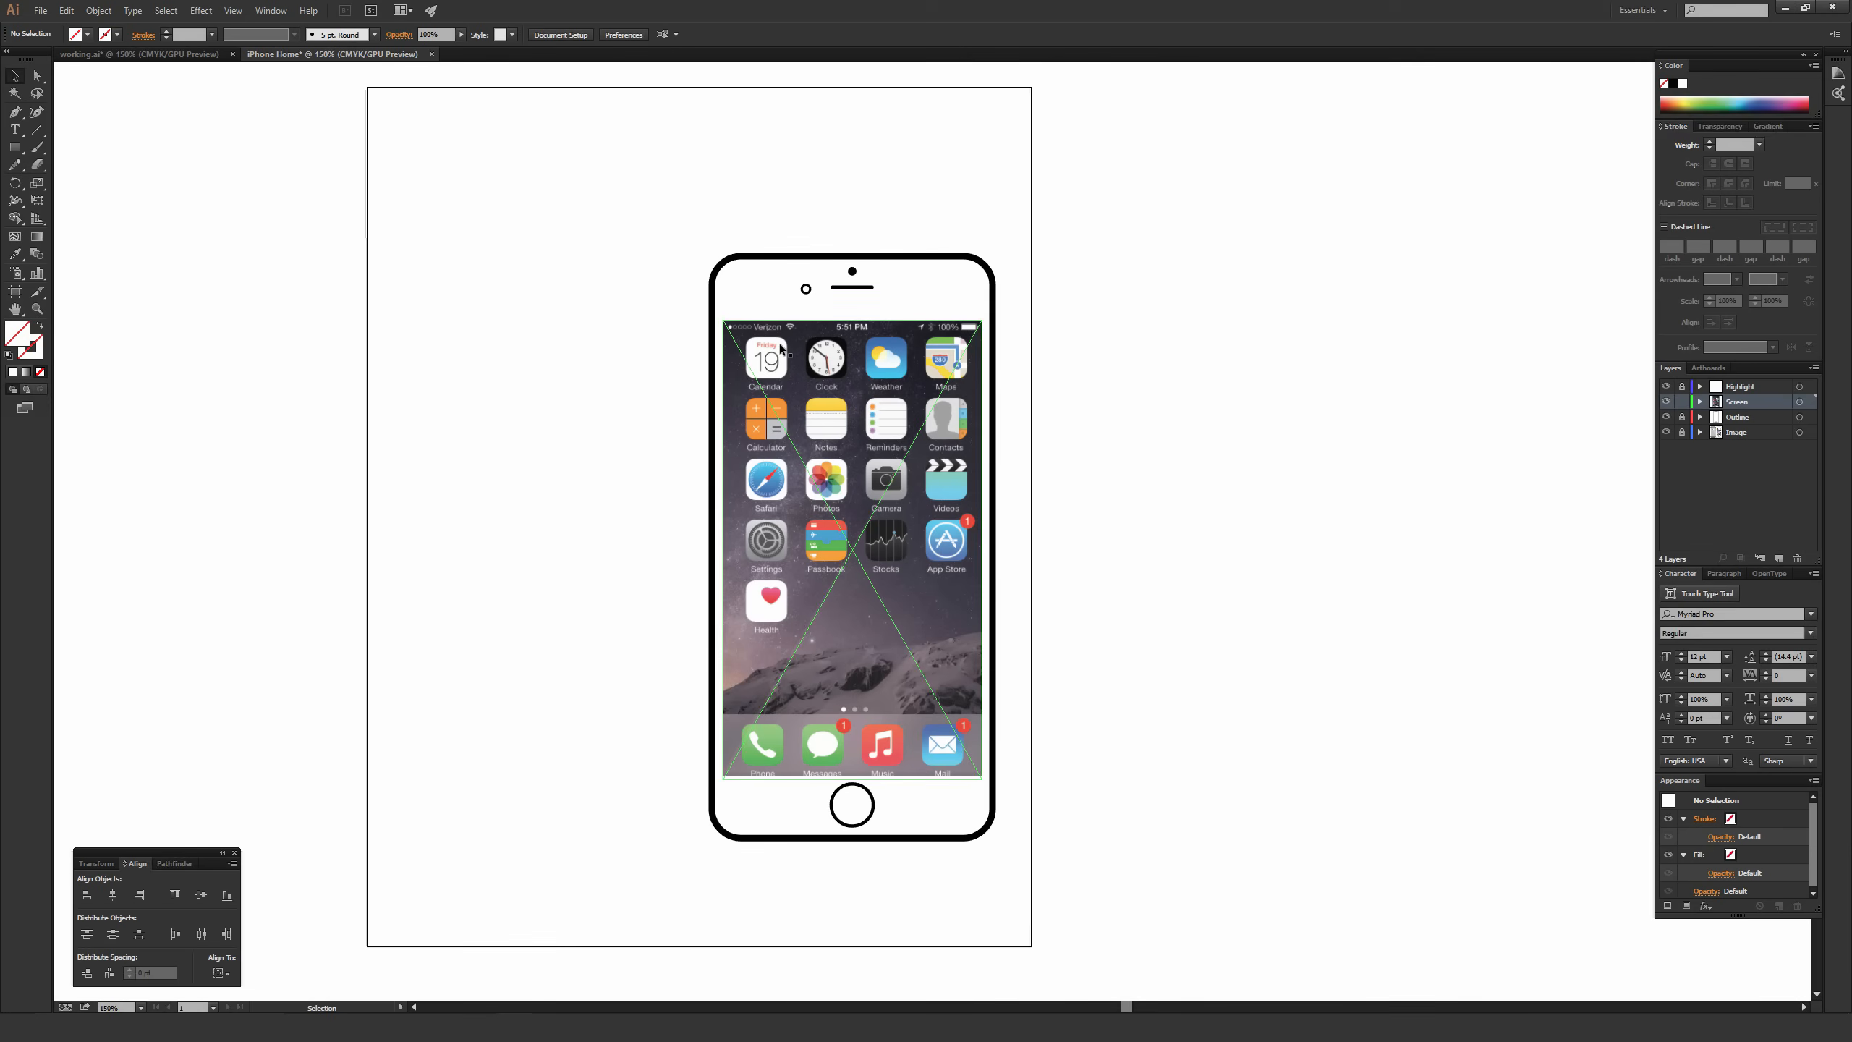
{"action": "key", "text": "Delete"}
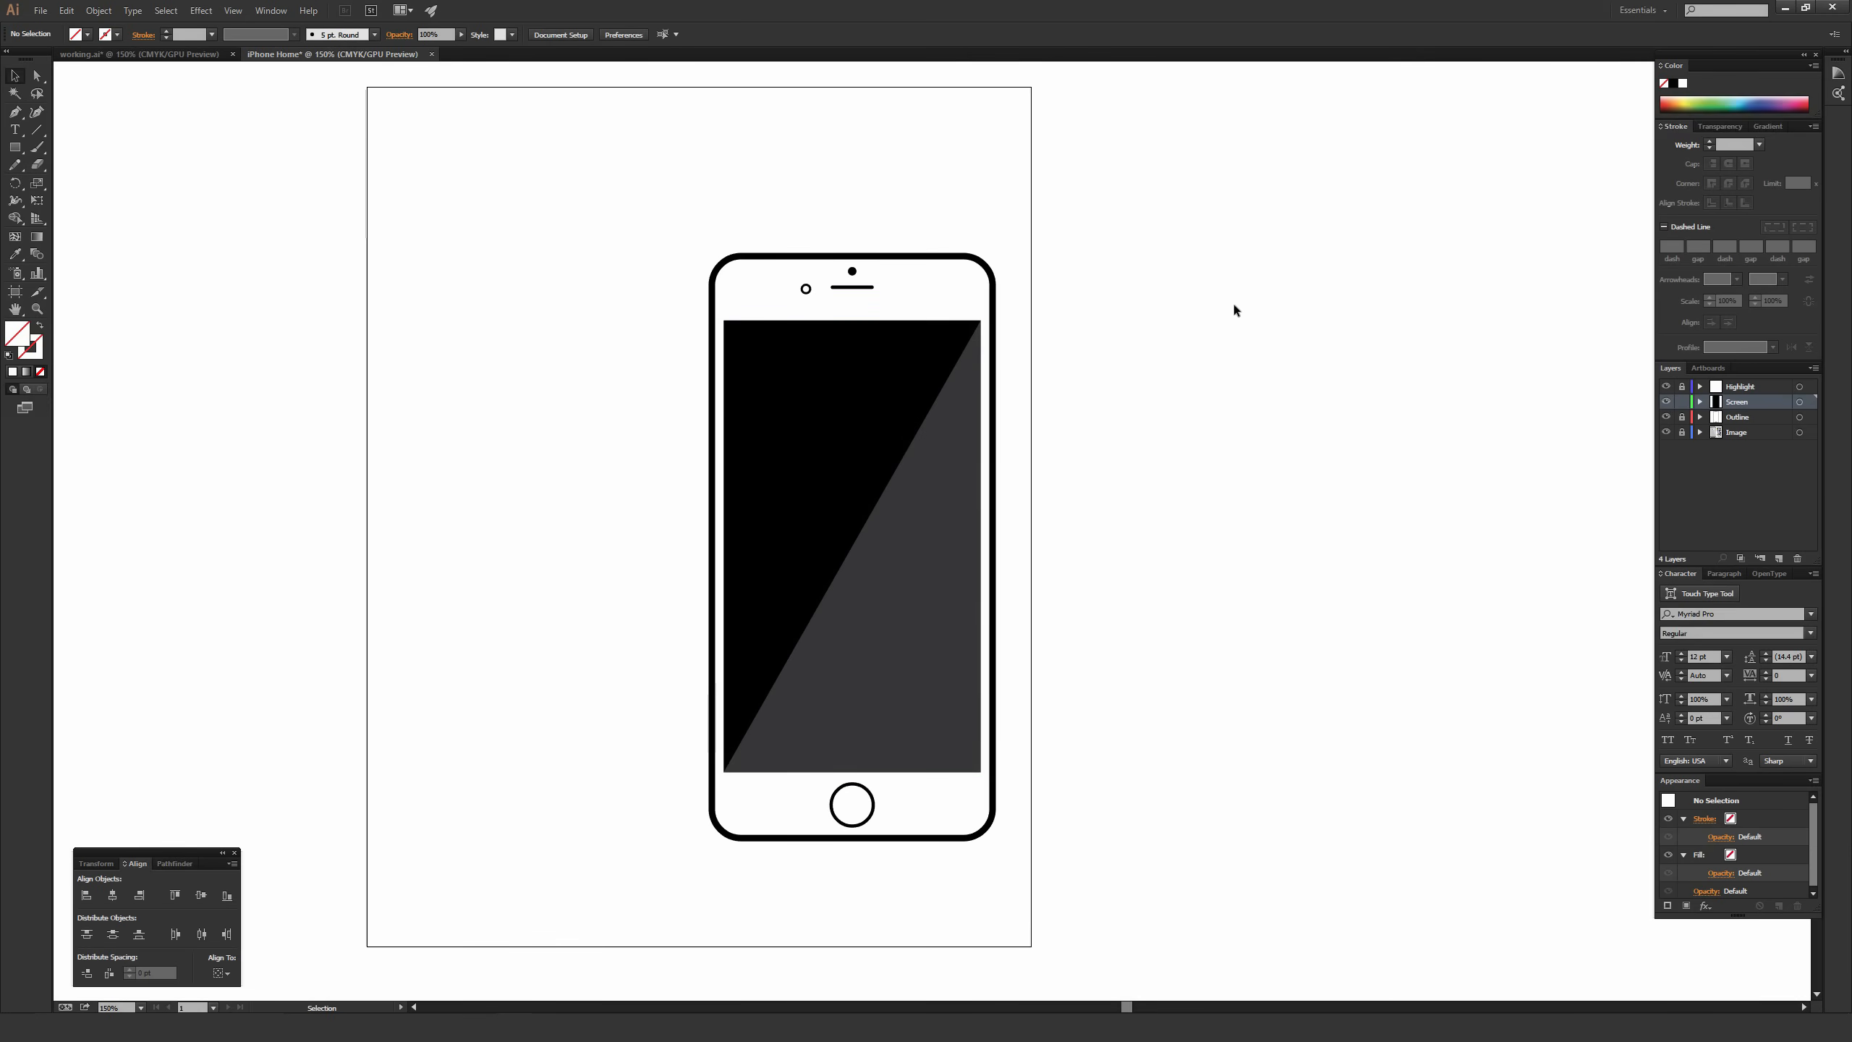
{"action": "key", "text": "ctrl+z"}
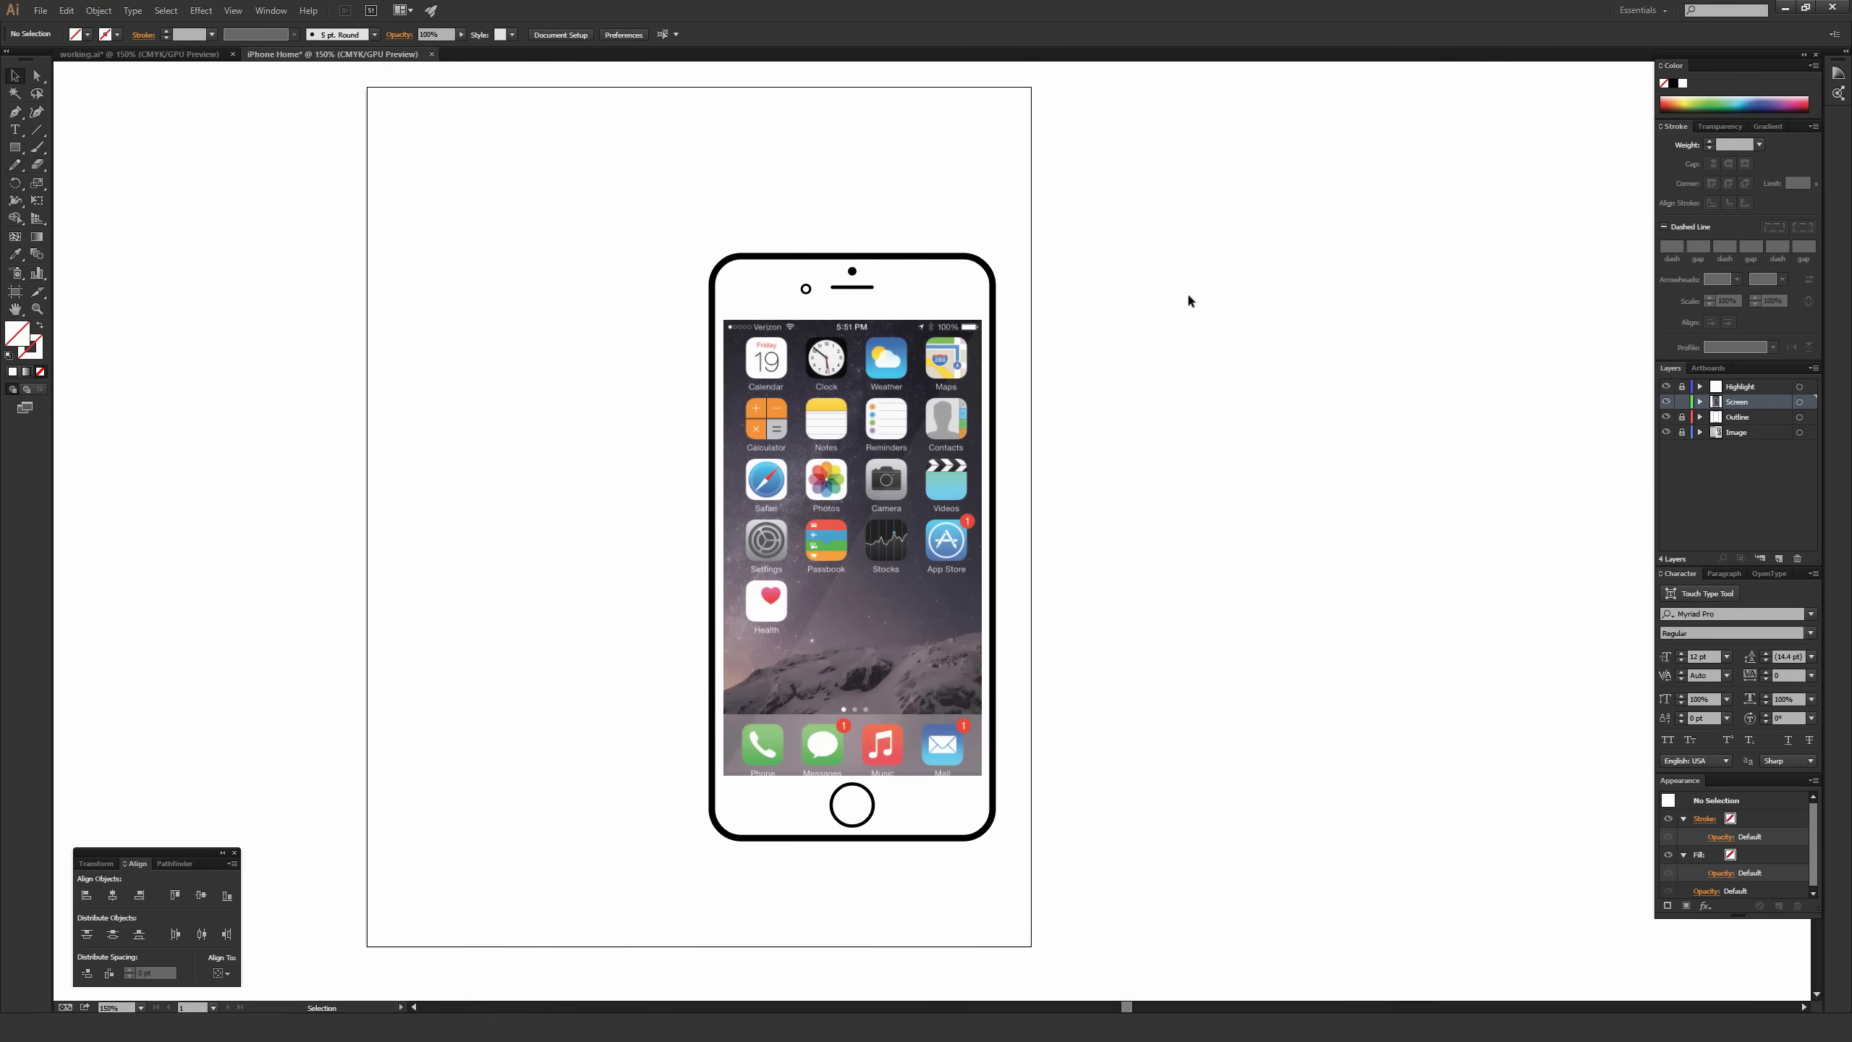
Send the home-screen image to the back of the Screen layer, behind the black rectangle, and clear the selection.
{"action": "left_click", "coordinate": [770, 348]}
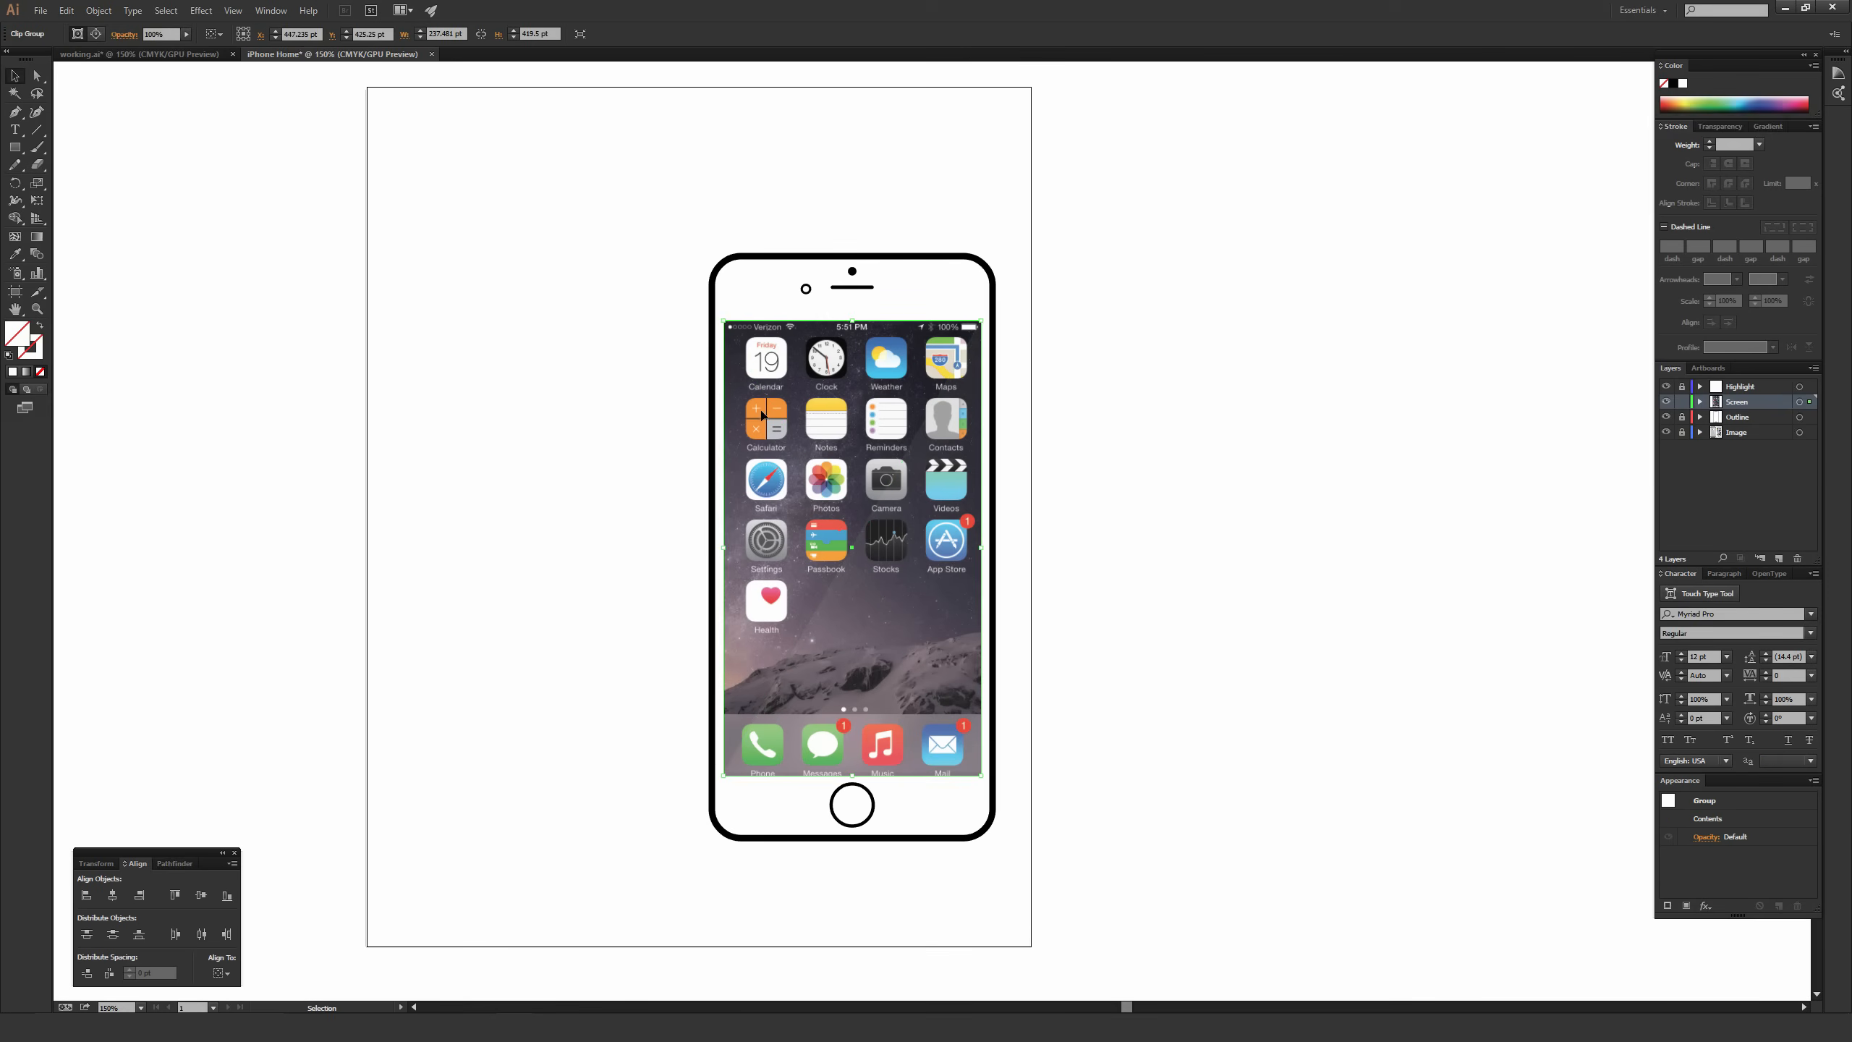
{"action": "right_click", "coordinate": [768, 371]}
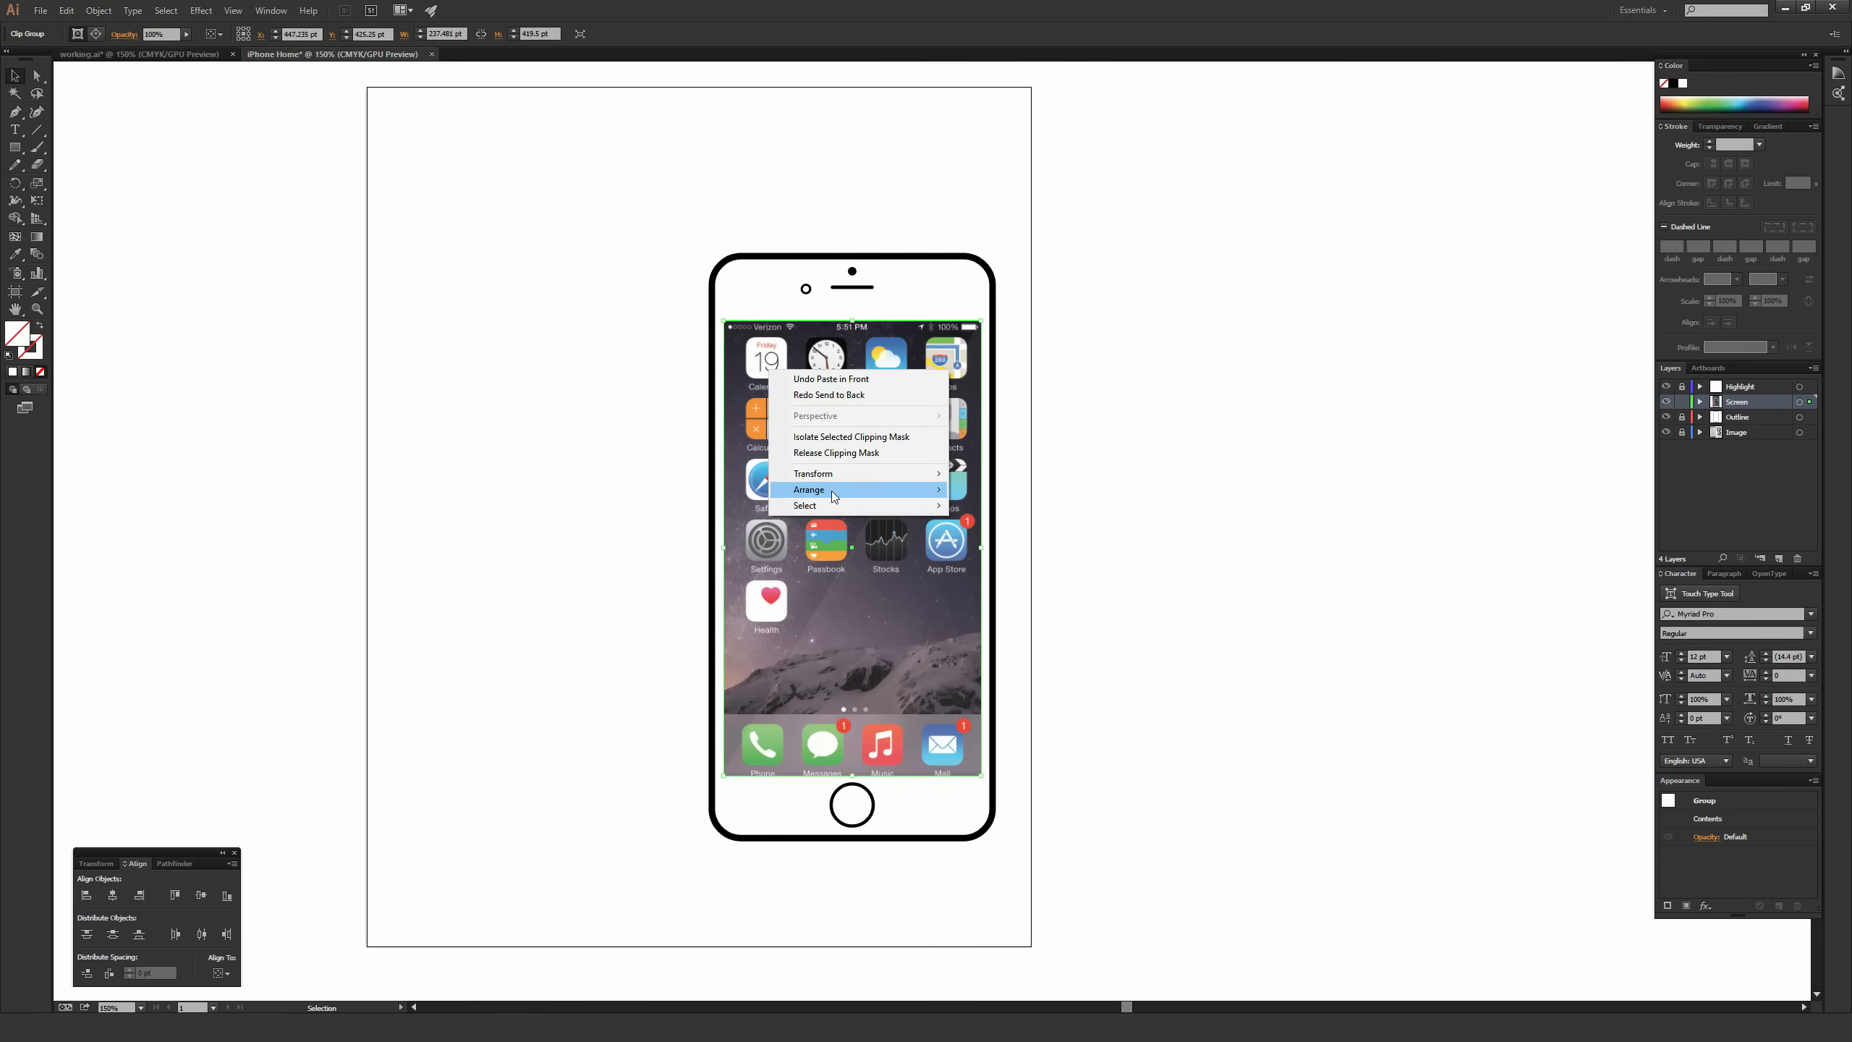
{"action": "mouse_move", "coordinate": [832, 492]}
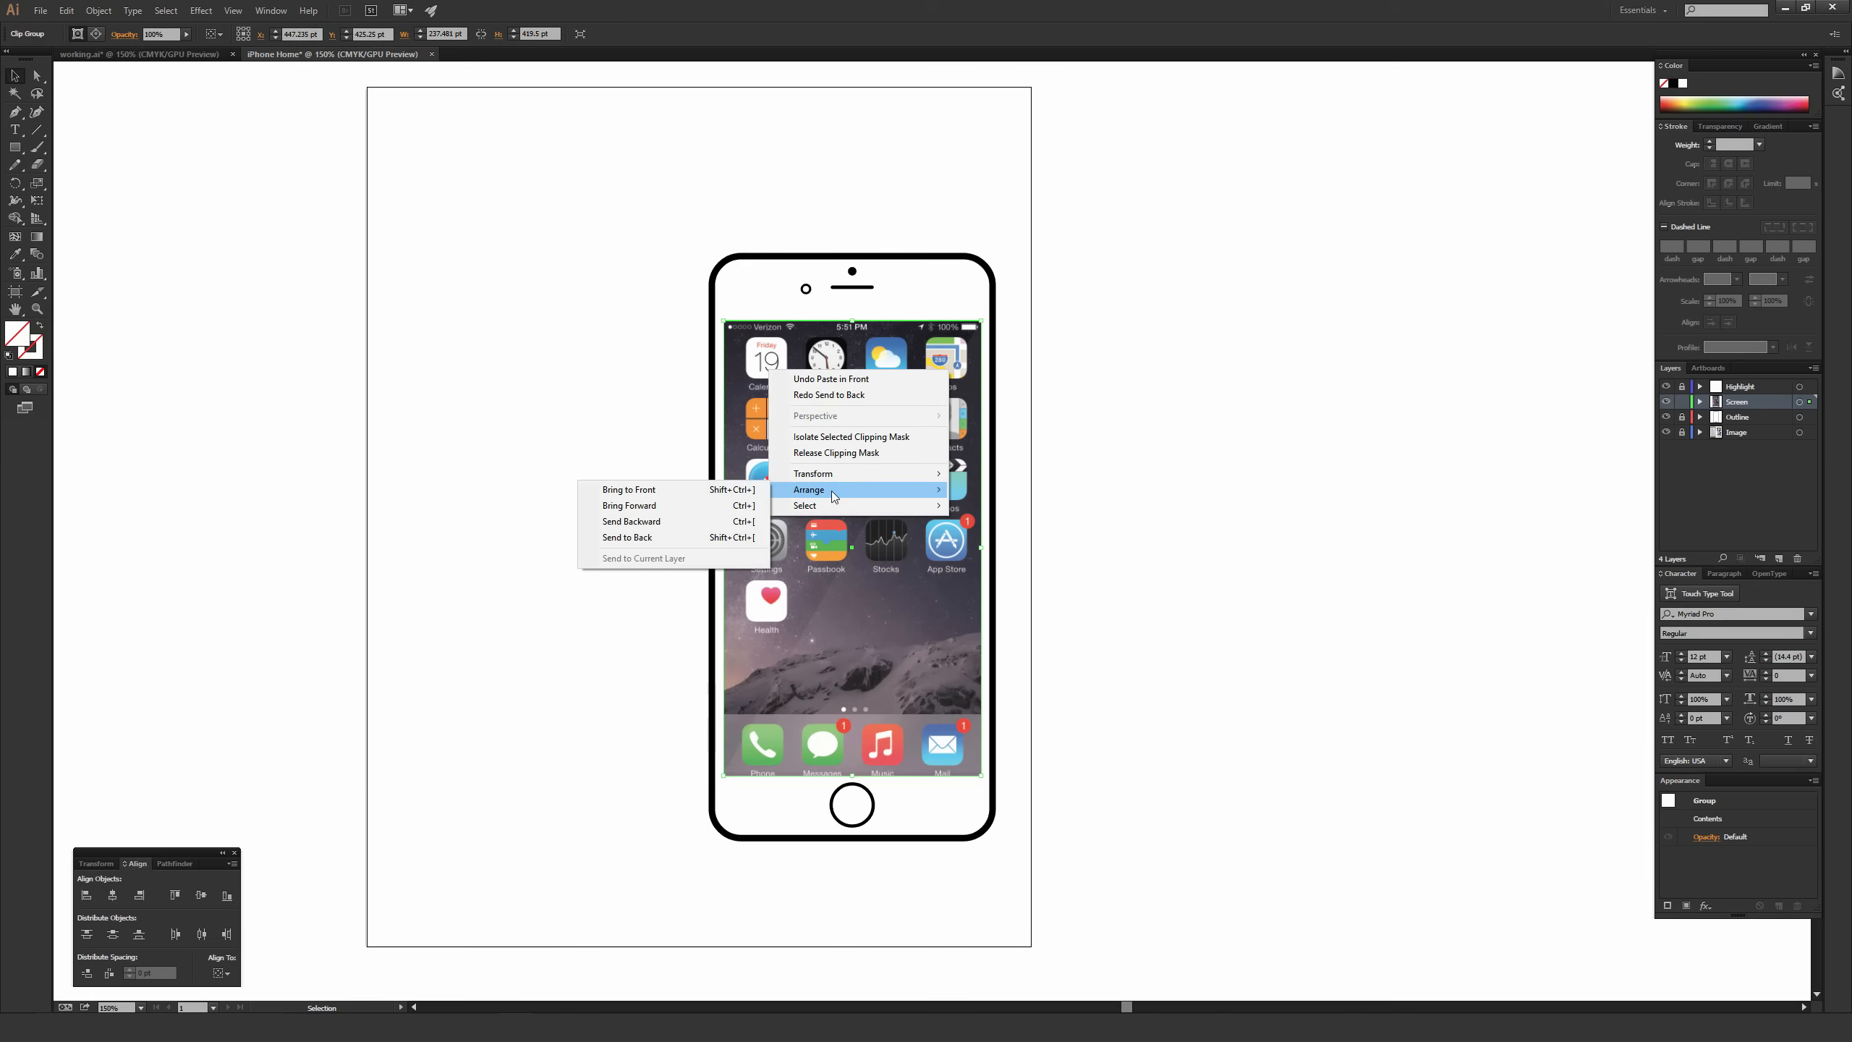
{"action": "left_click", "coordinate": [642, 540]}
{"action": "left_click", "coordinate": [1197, 461]}
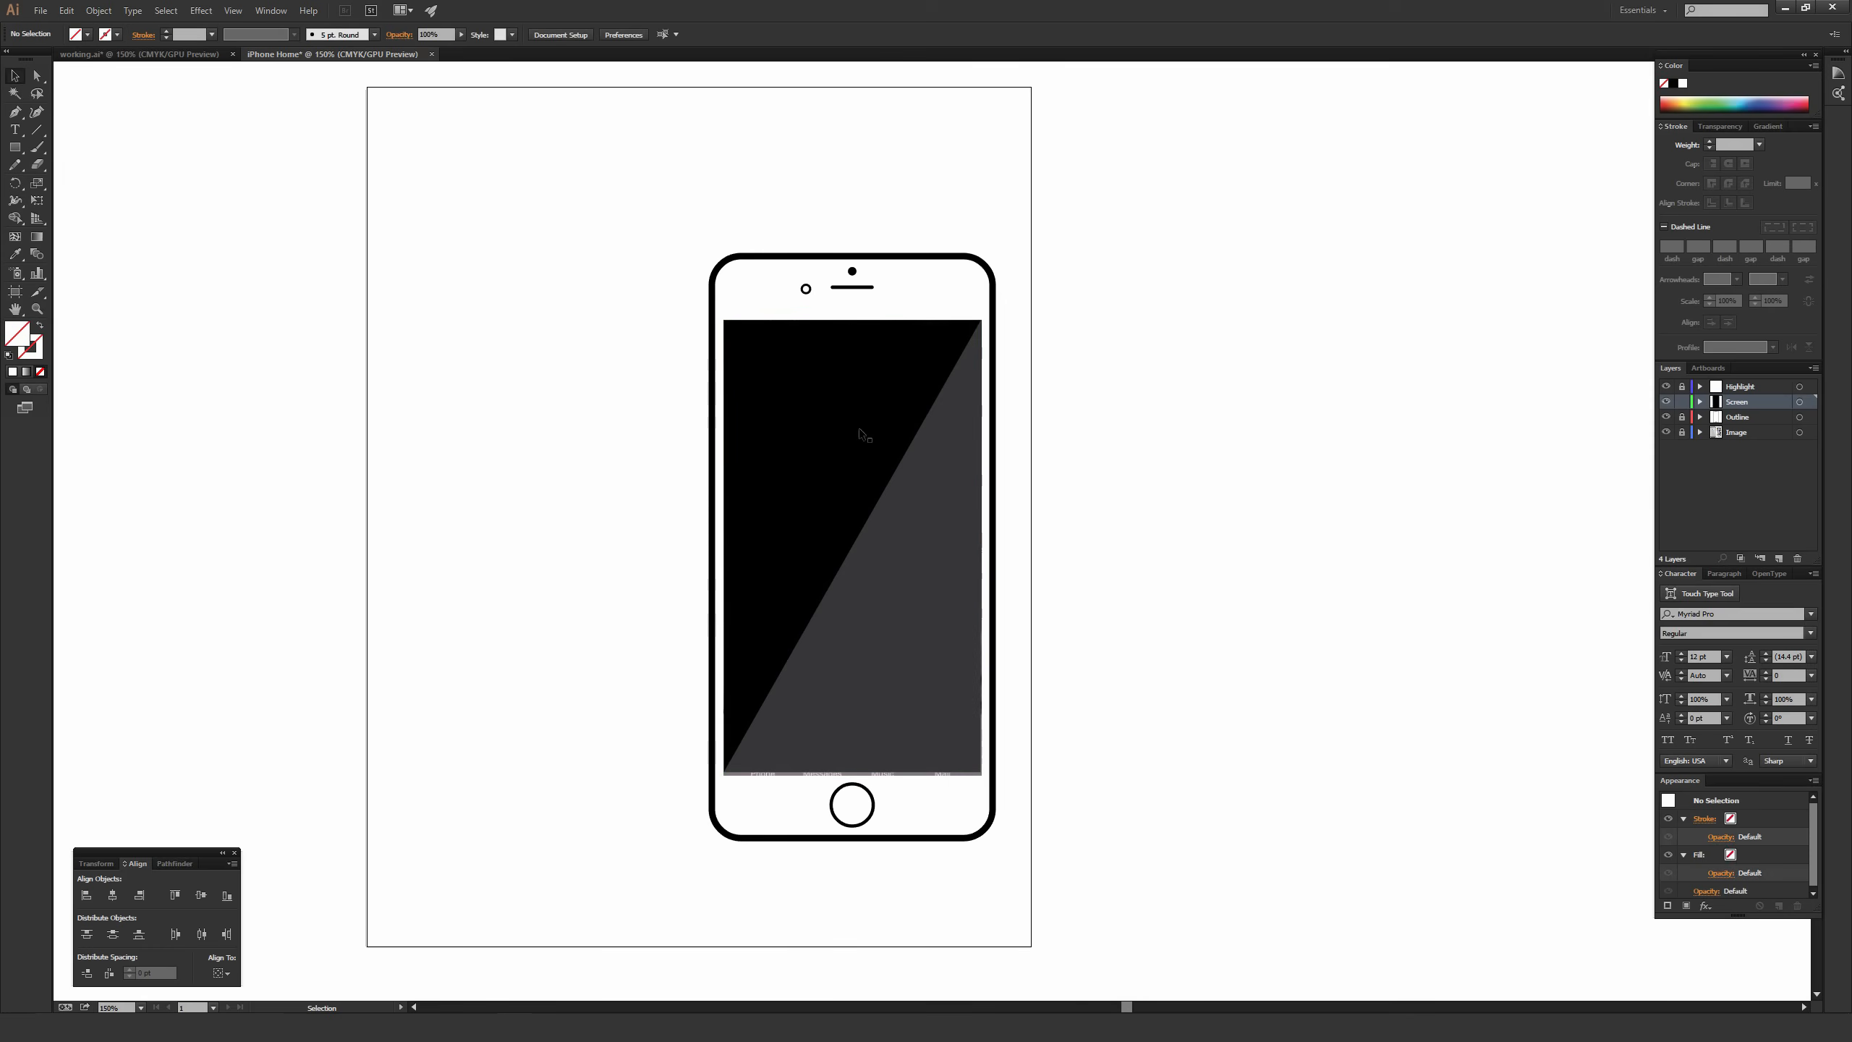
{"action": "left_click", "coordinate": [758, 343]}
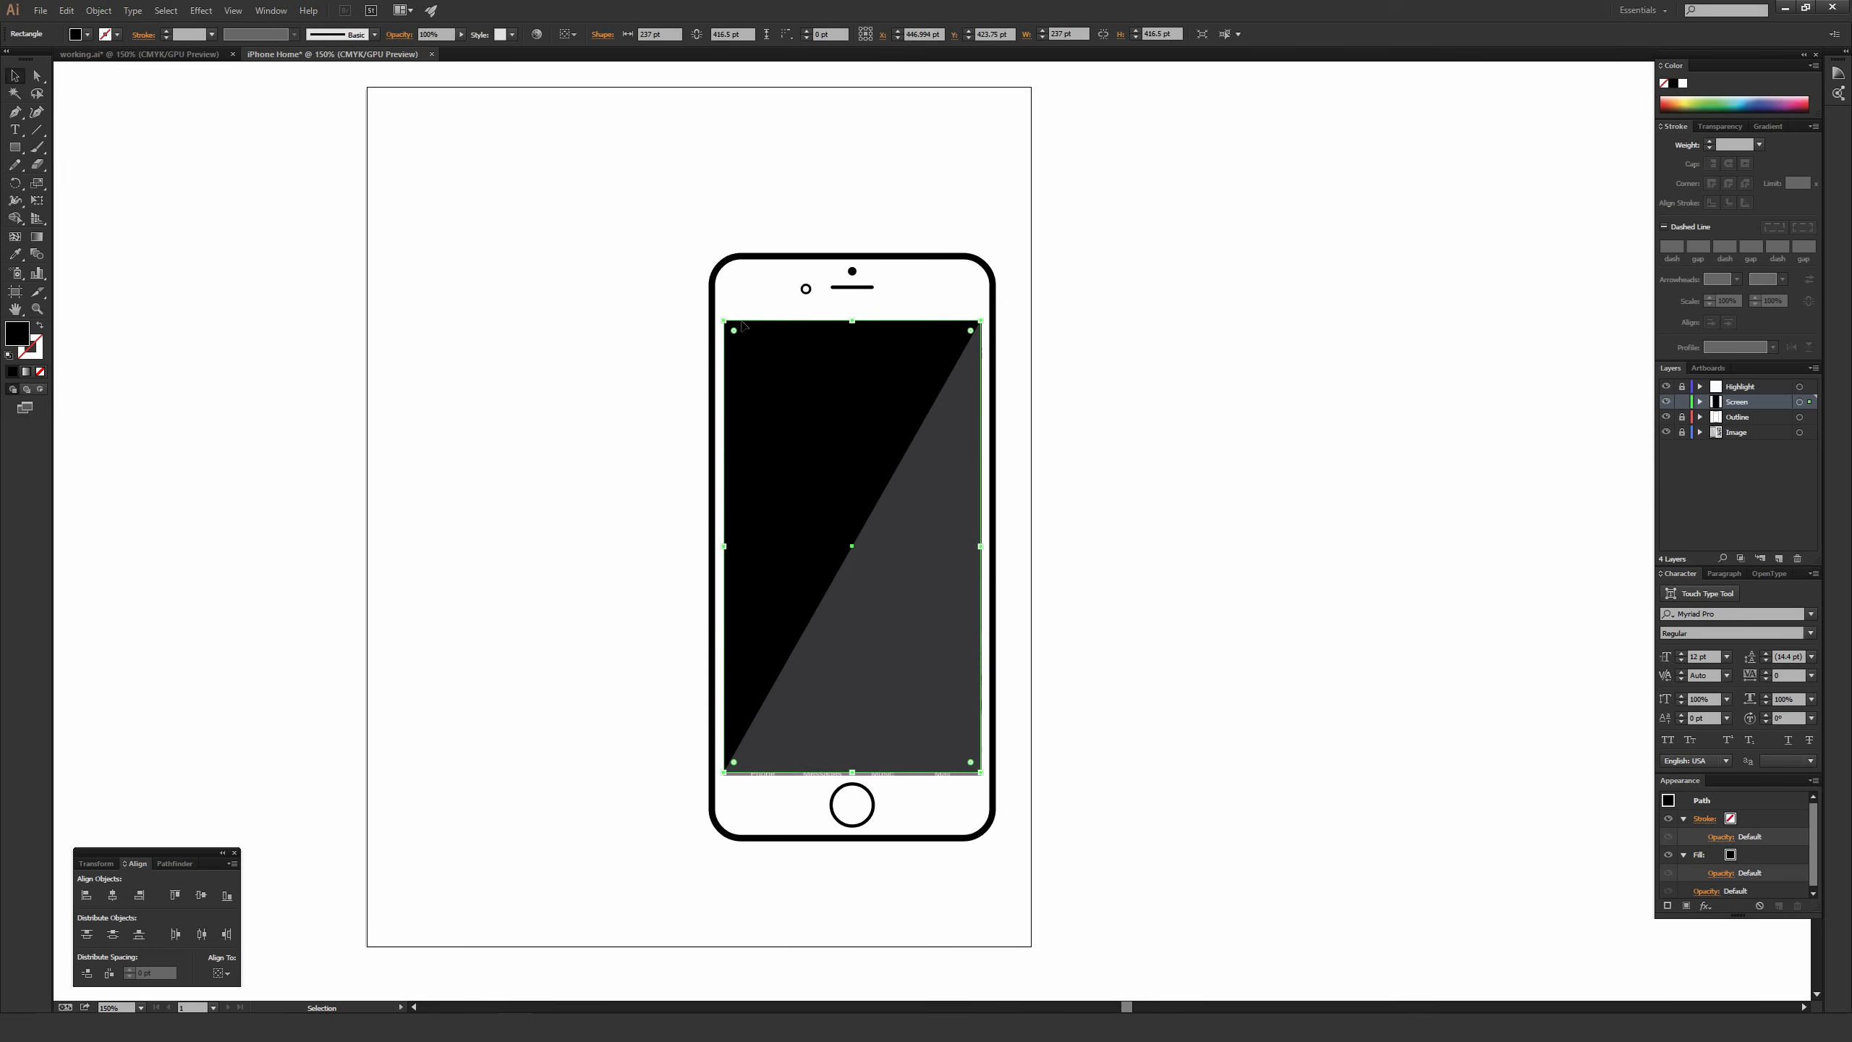
{"action": "left_click", "coordinate": [1144, 340]}
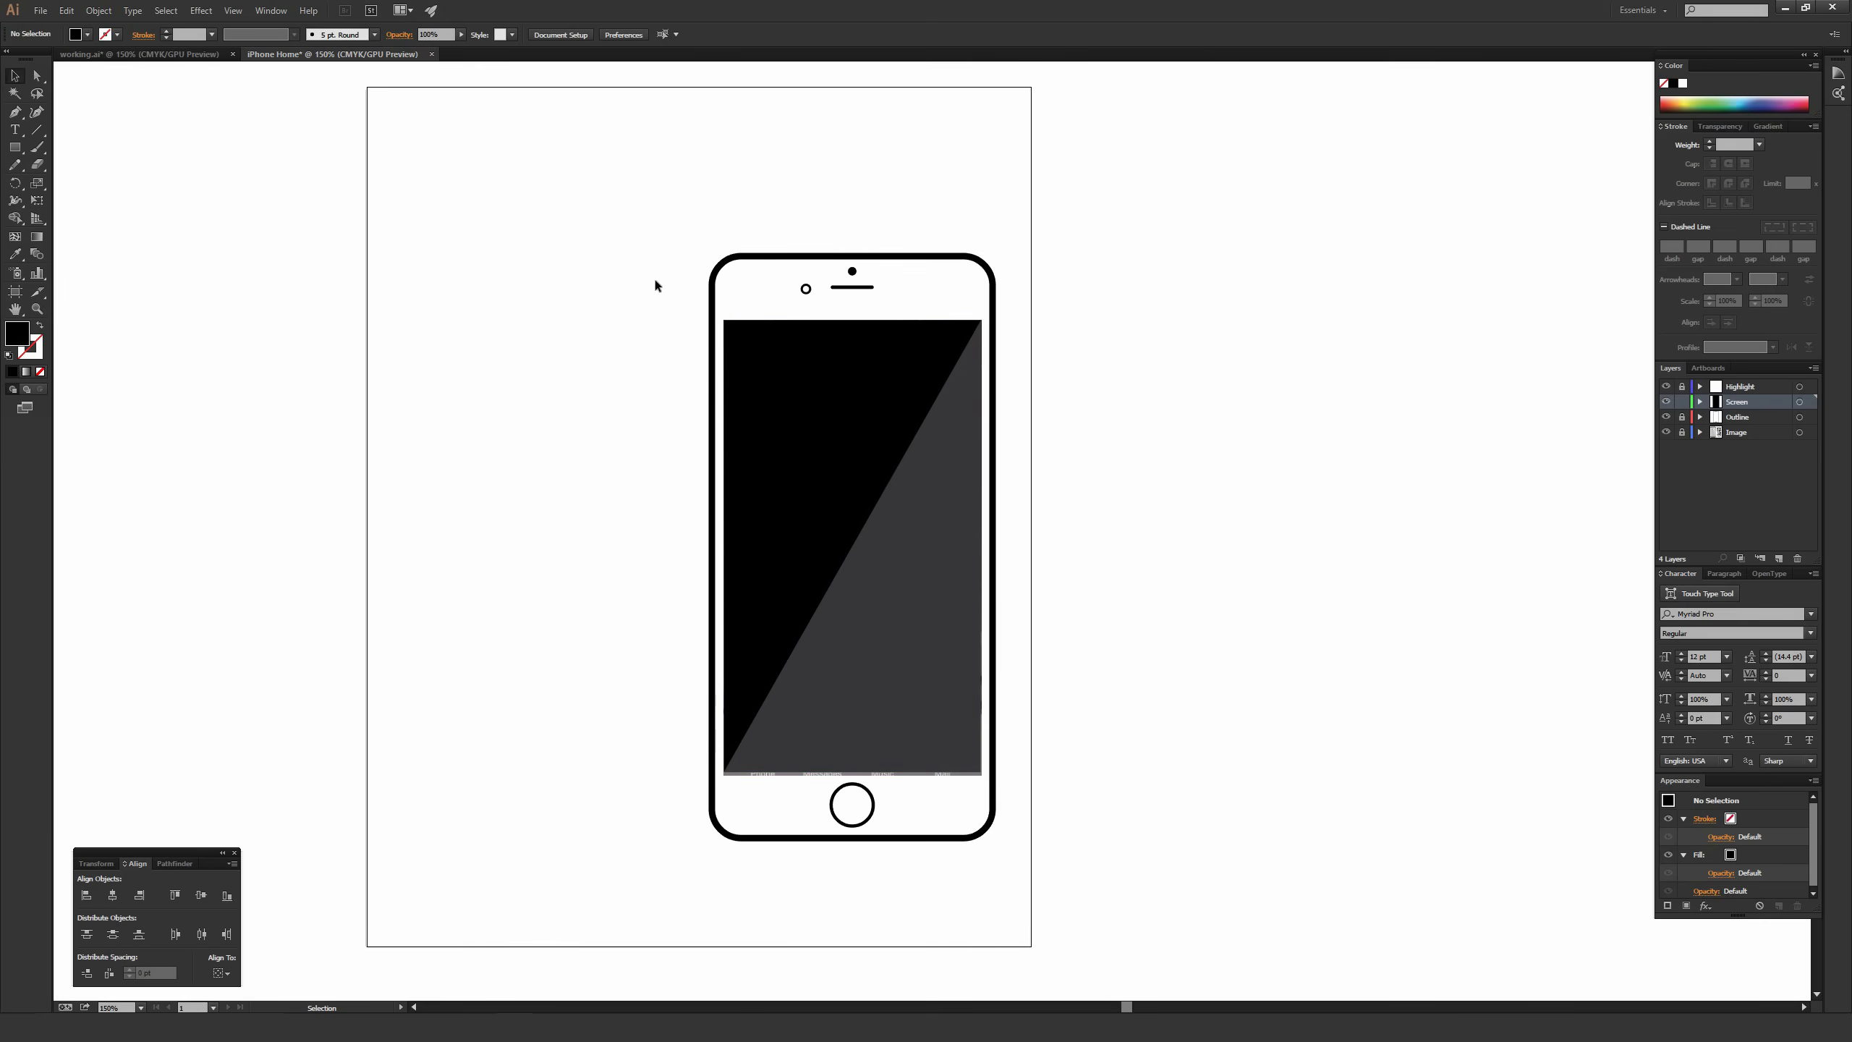
Make a clipping mask from the black screen rectangle and the home-screen image behind it, and clear the selection.
{"action": "key", "text": "ctrl+plus"}
{"action": "left_click_drag", "start_coordinate": [658, 230], "coordinate": [706, 305]}
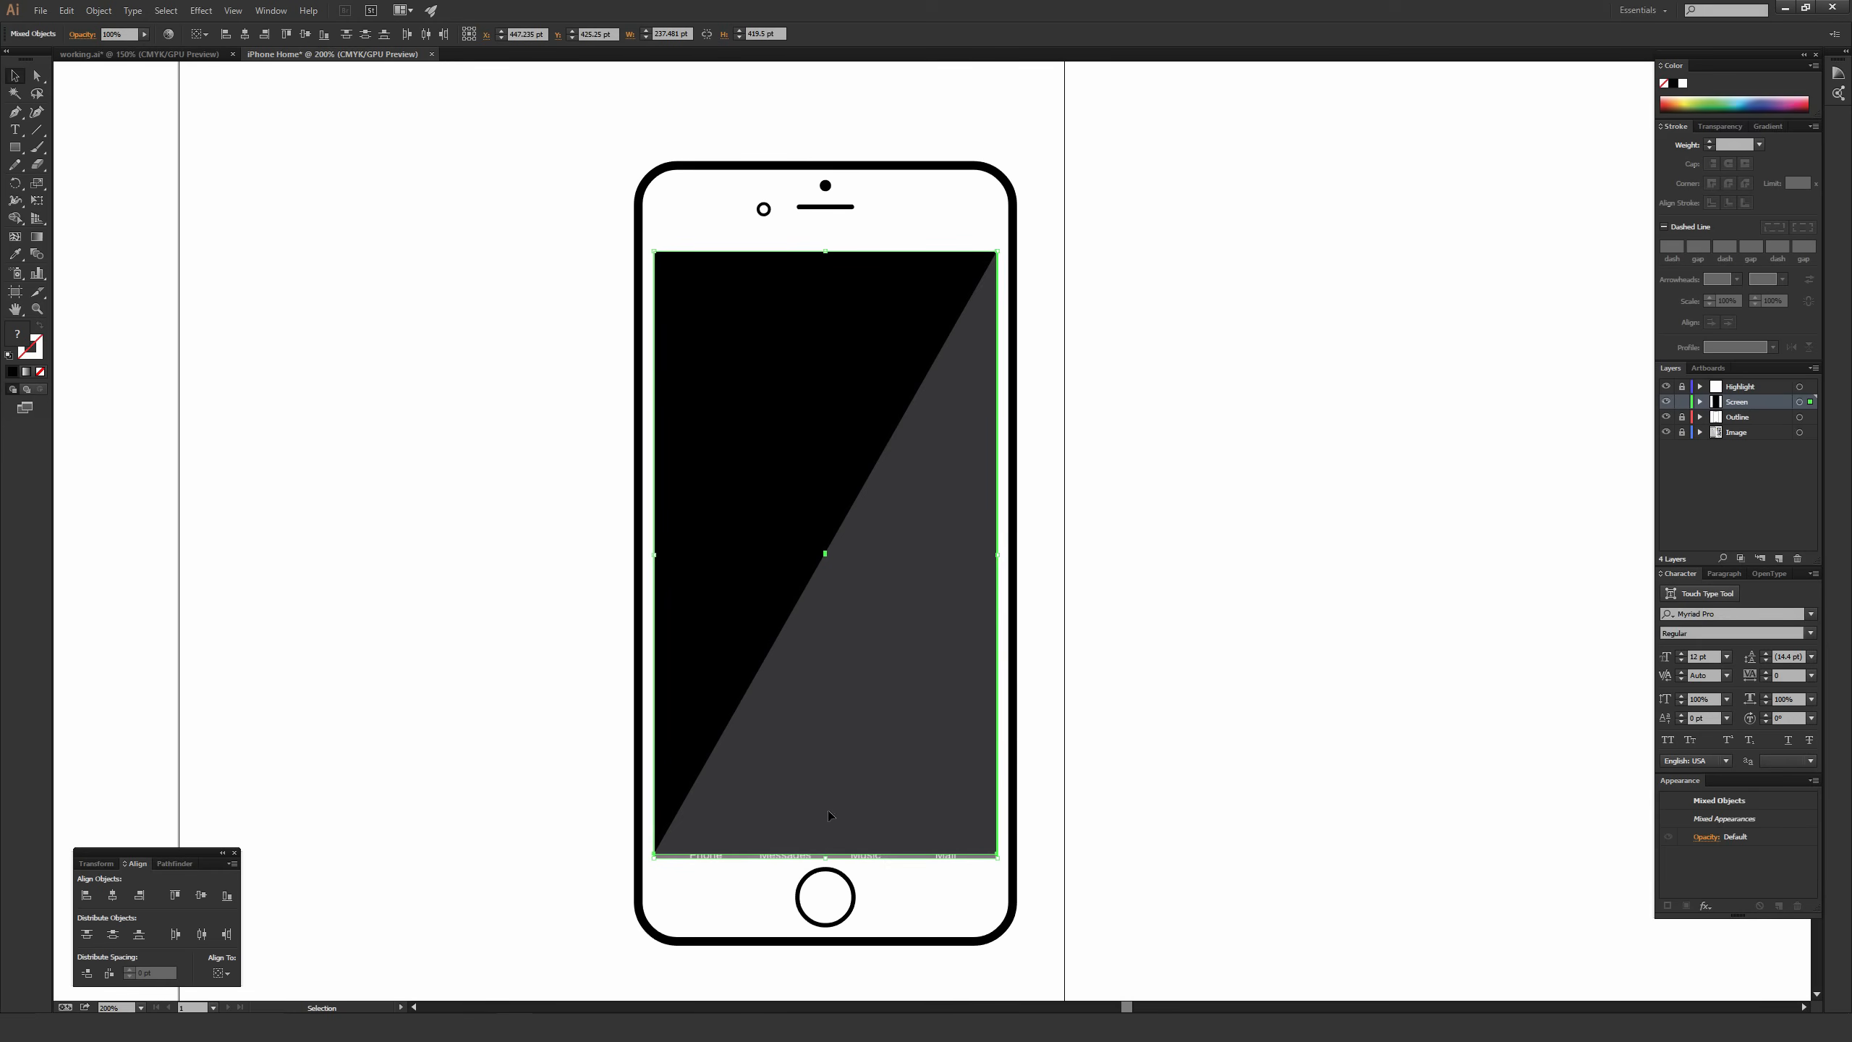
{"action": "right_click", "coordinate": [734, 345]}
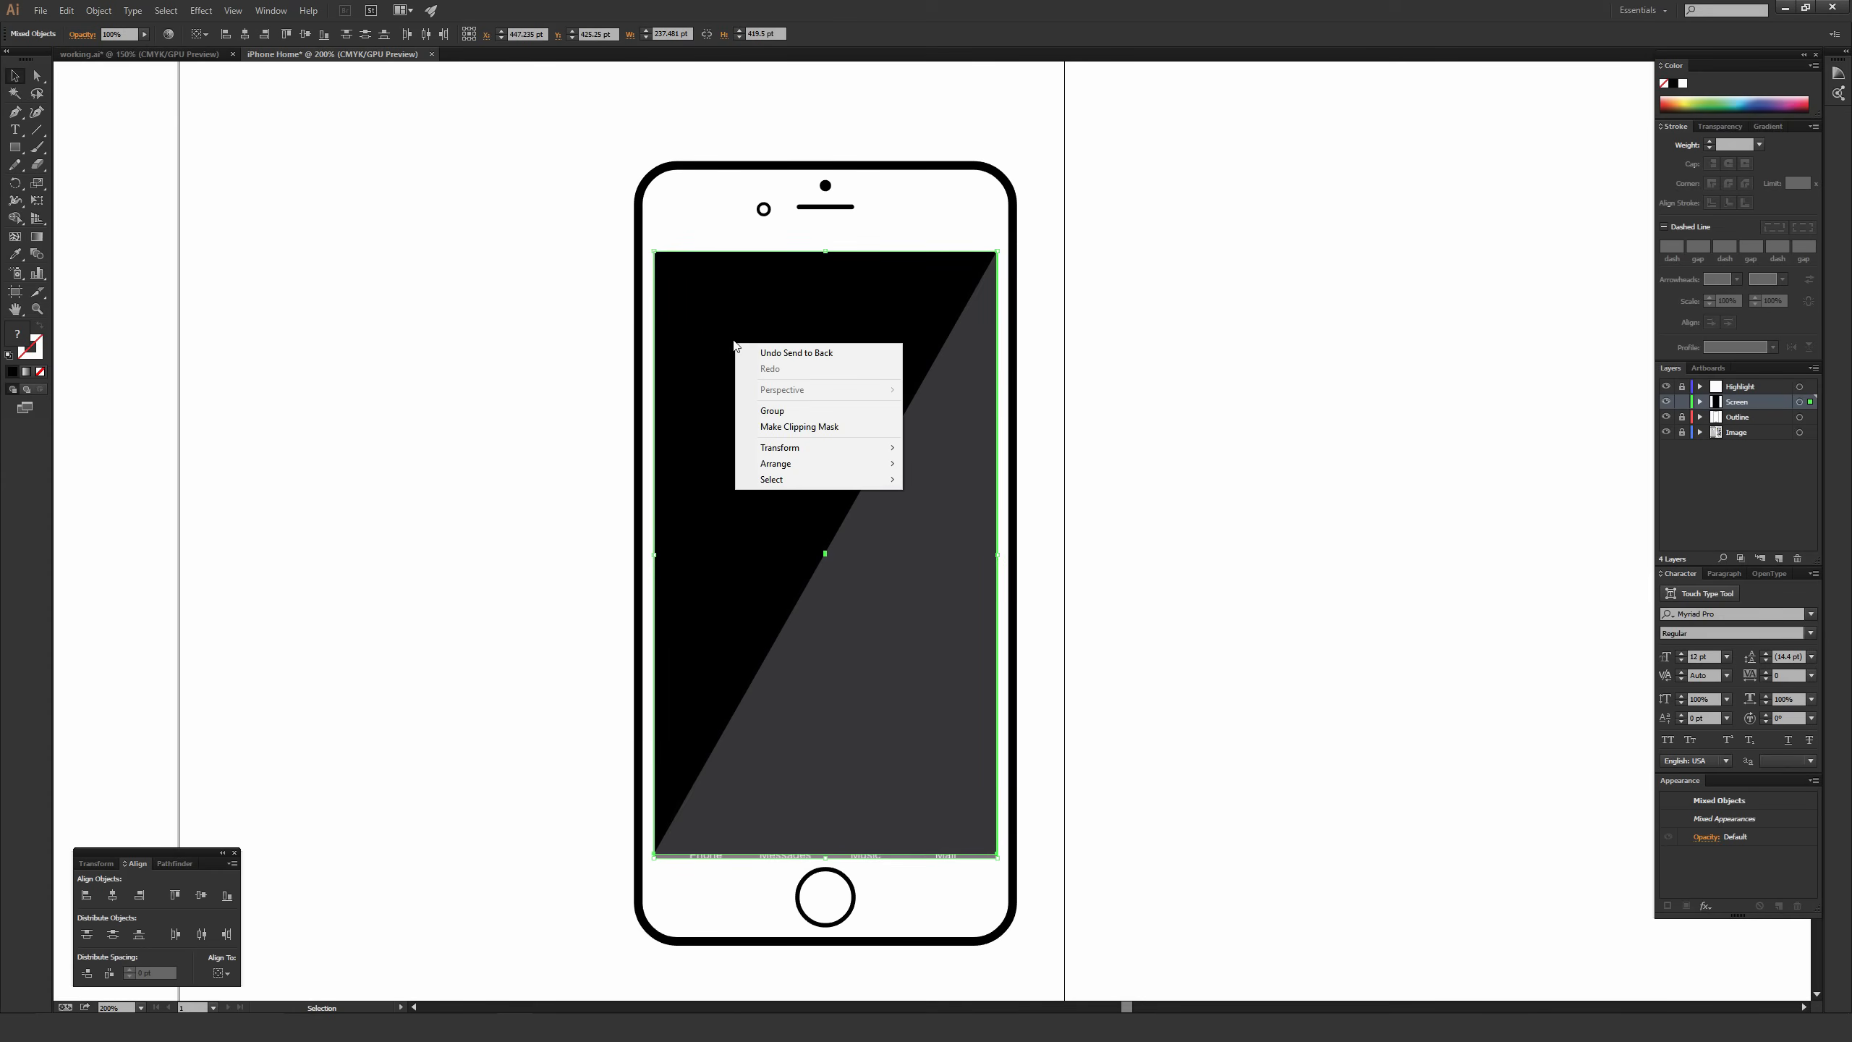
{"action": "left_click", "coordinate": [810, 425]}
{"action": "left_click", "coordinate": [1164, 322]}
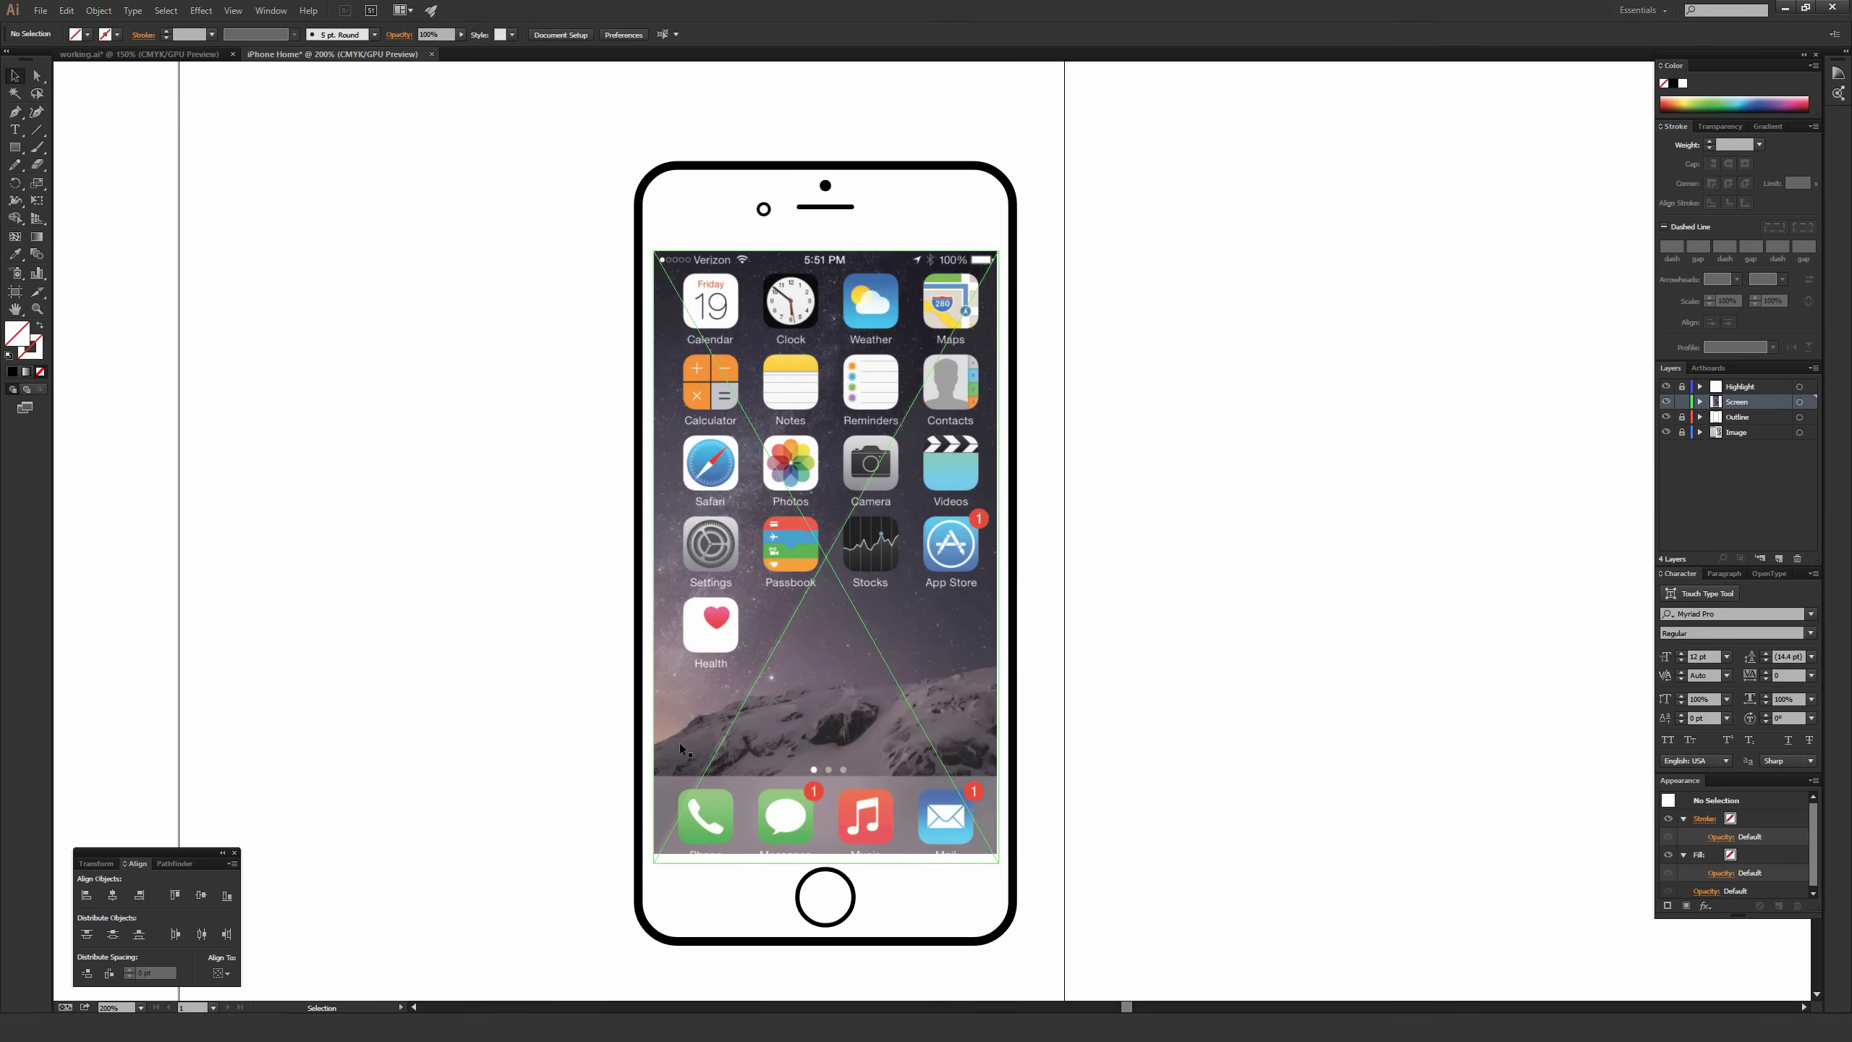
Unlock the Highlight layer, set the diagonal highlight's opacity to 42%, and clear the selection.
{"action": "key", "text": "ctrl+equal"}
{"action": "key", "text": "ctrl+equal"}
{"action": "left_click_drag", "start_coordinate": [598, 802], "coordinate": [874, 300]}
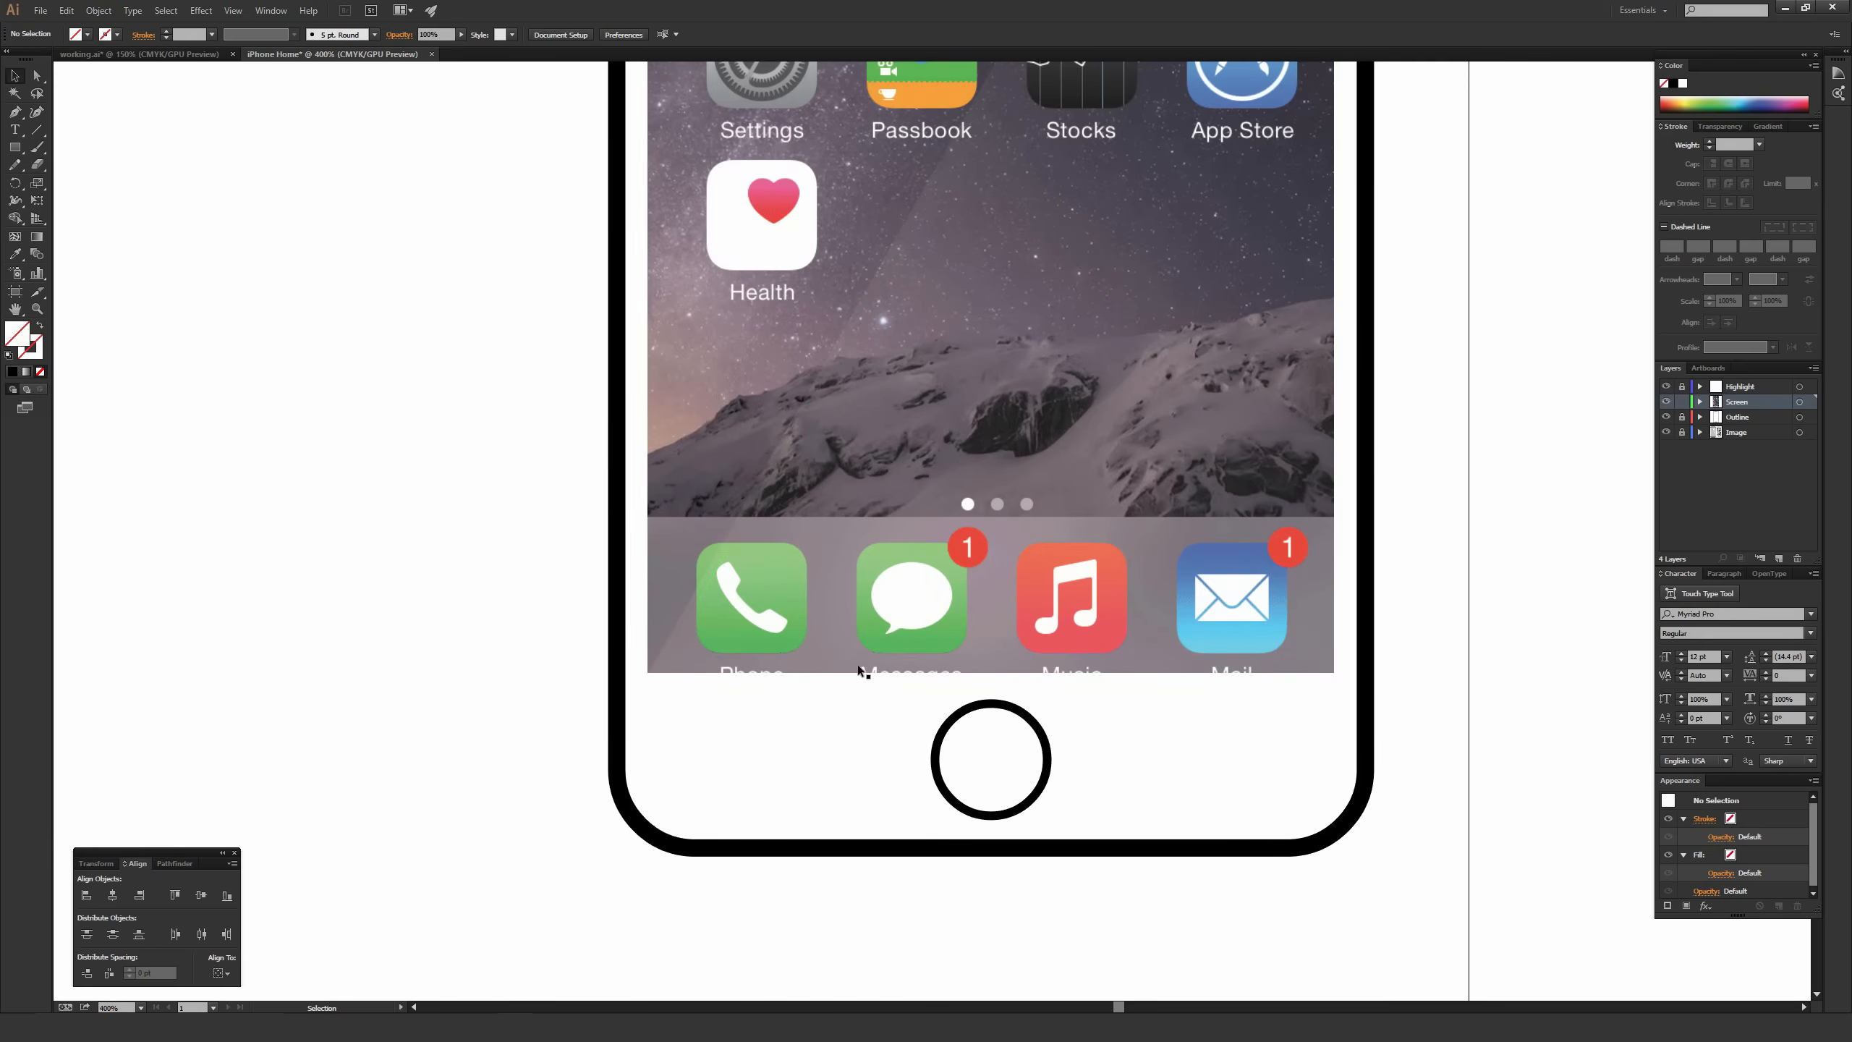
{"action": "key", "text": "ctrl+minus"}
{"action": "key", "text": "ctrl+minus"}
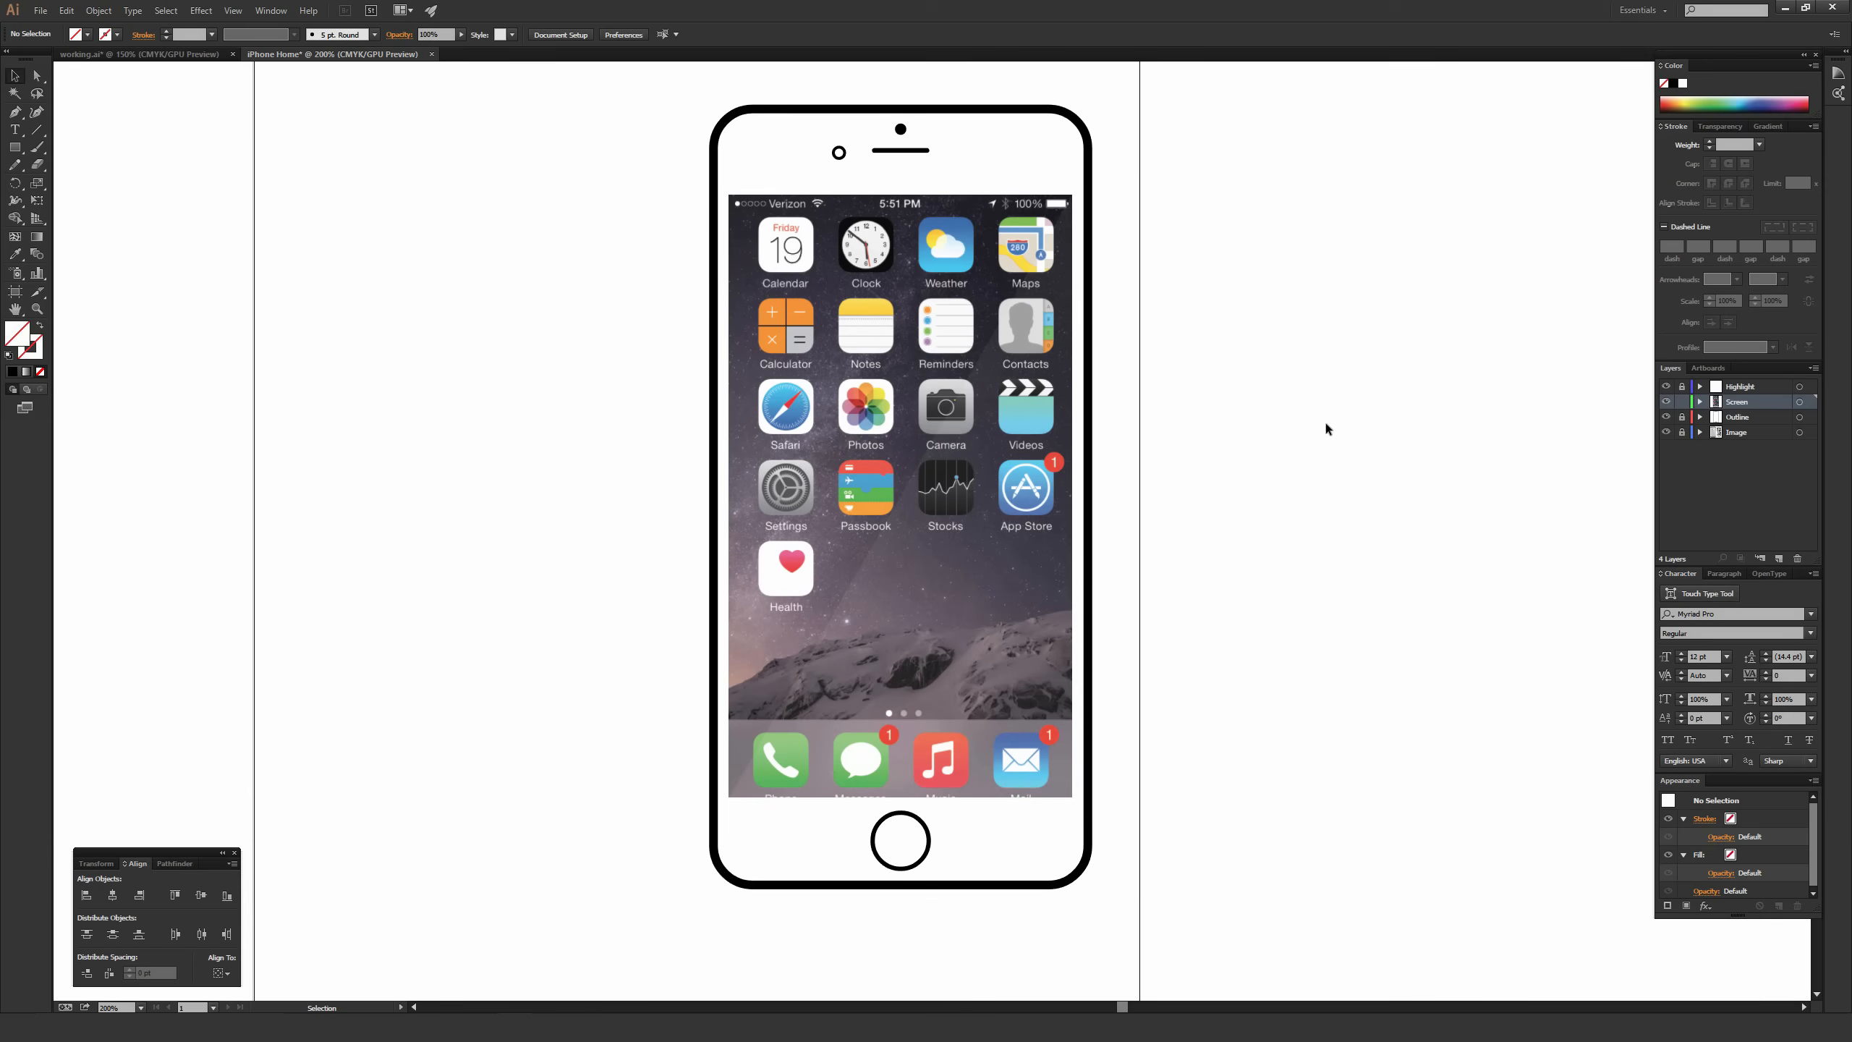
{"action": "left_click", "coordinate": [1681, 387]}
{"action": "left_click", "coordinate": [929, 547]}
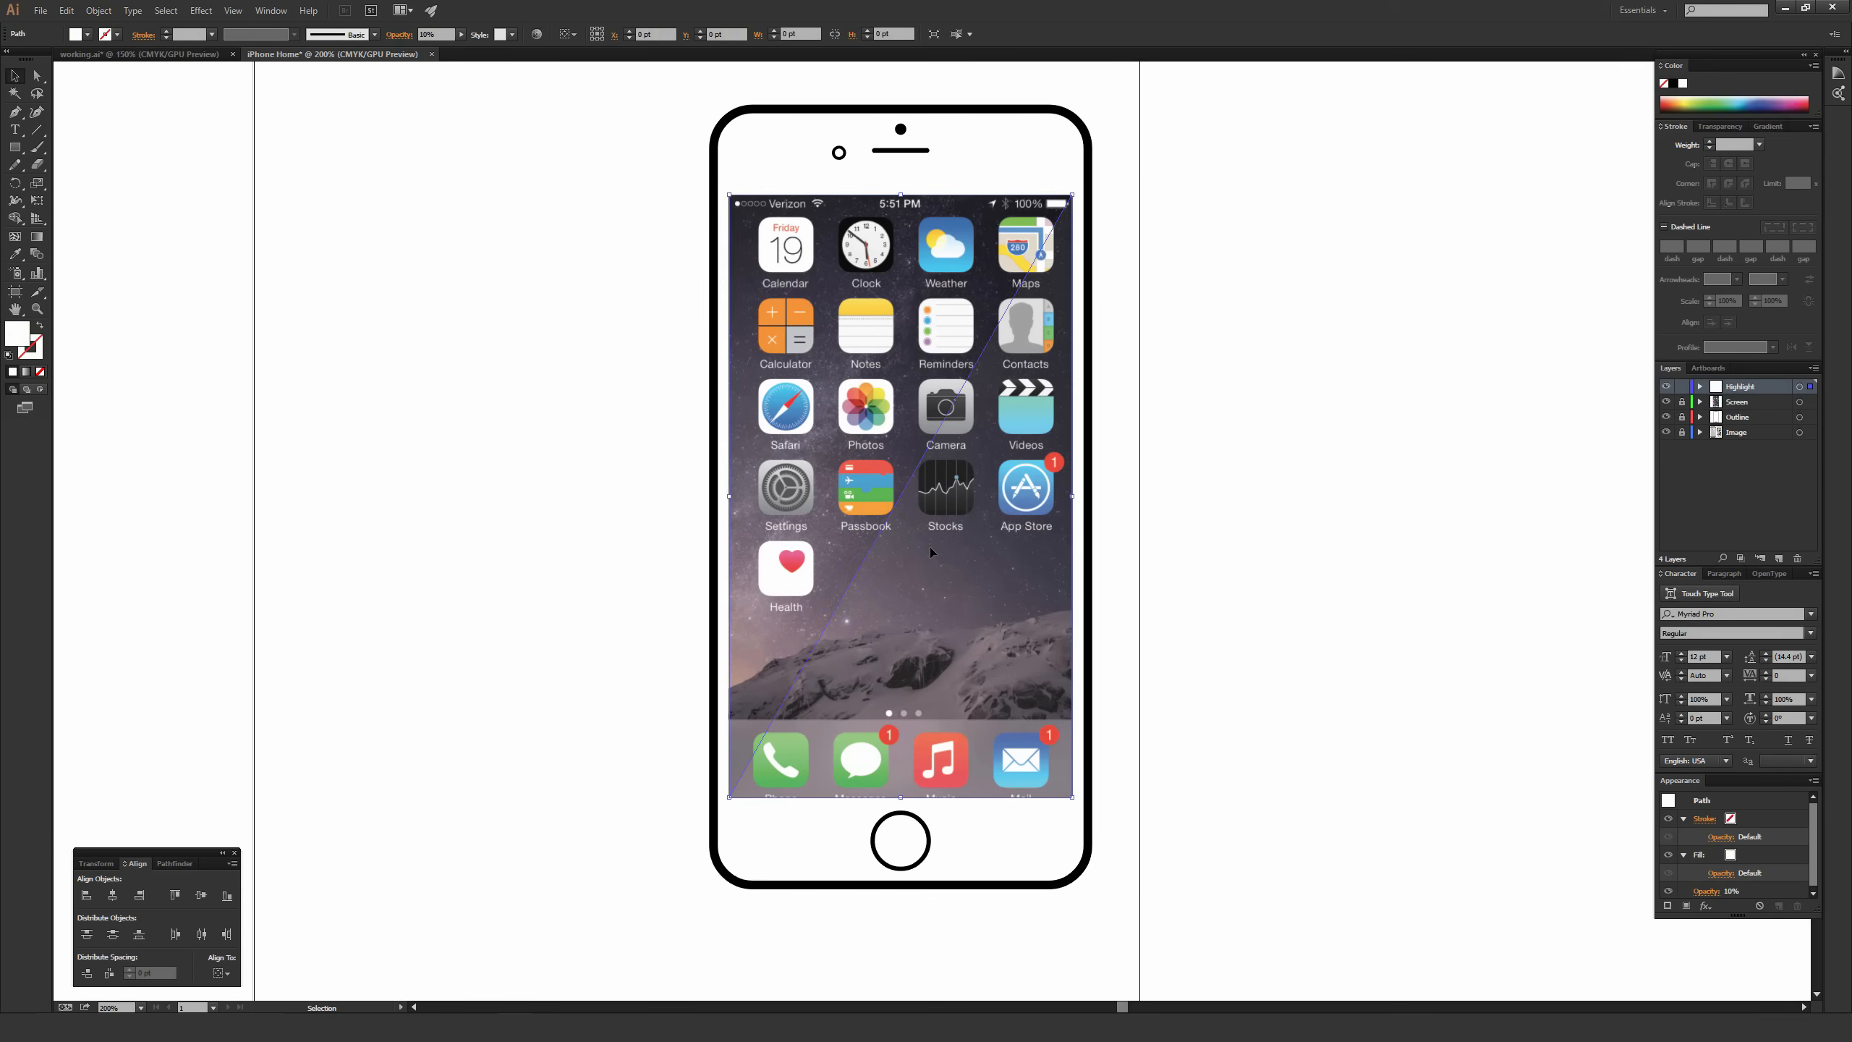
{"action": "left_click", "coordinate": [461, 34]}
{"action": "left_click_drag", "start_coordinate": [405, 47], "coordinate": [430, 47]}
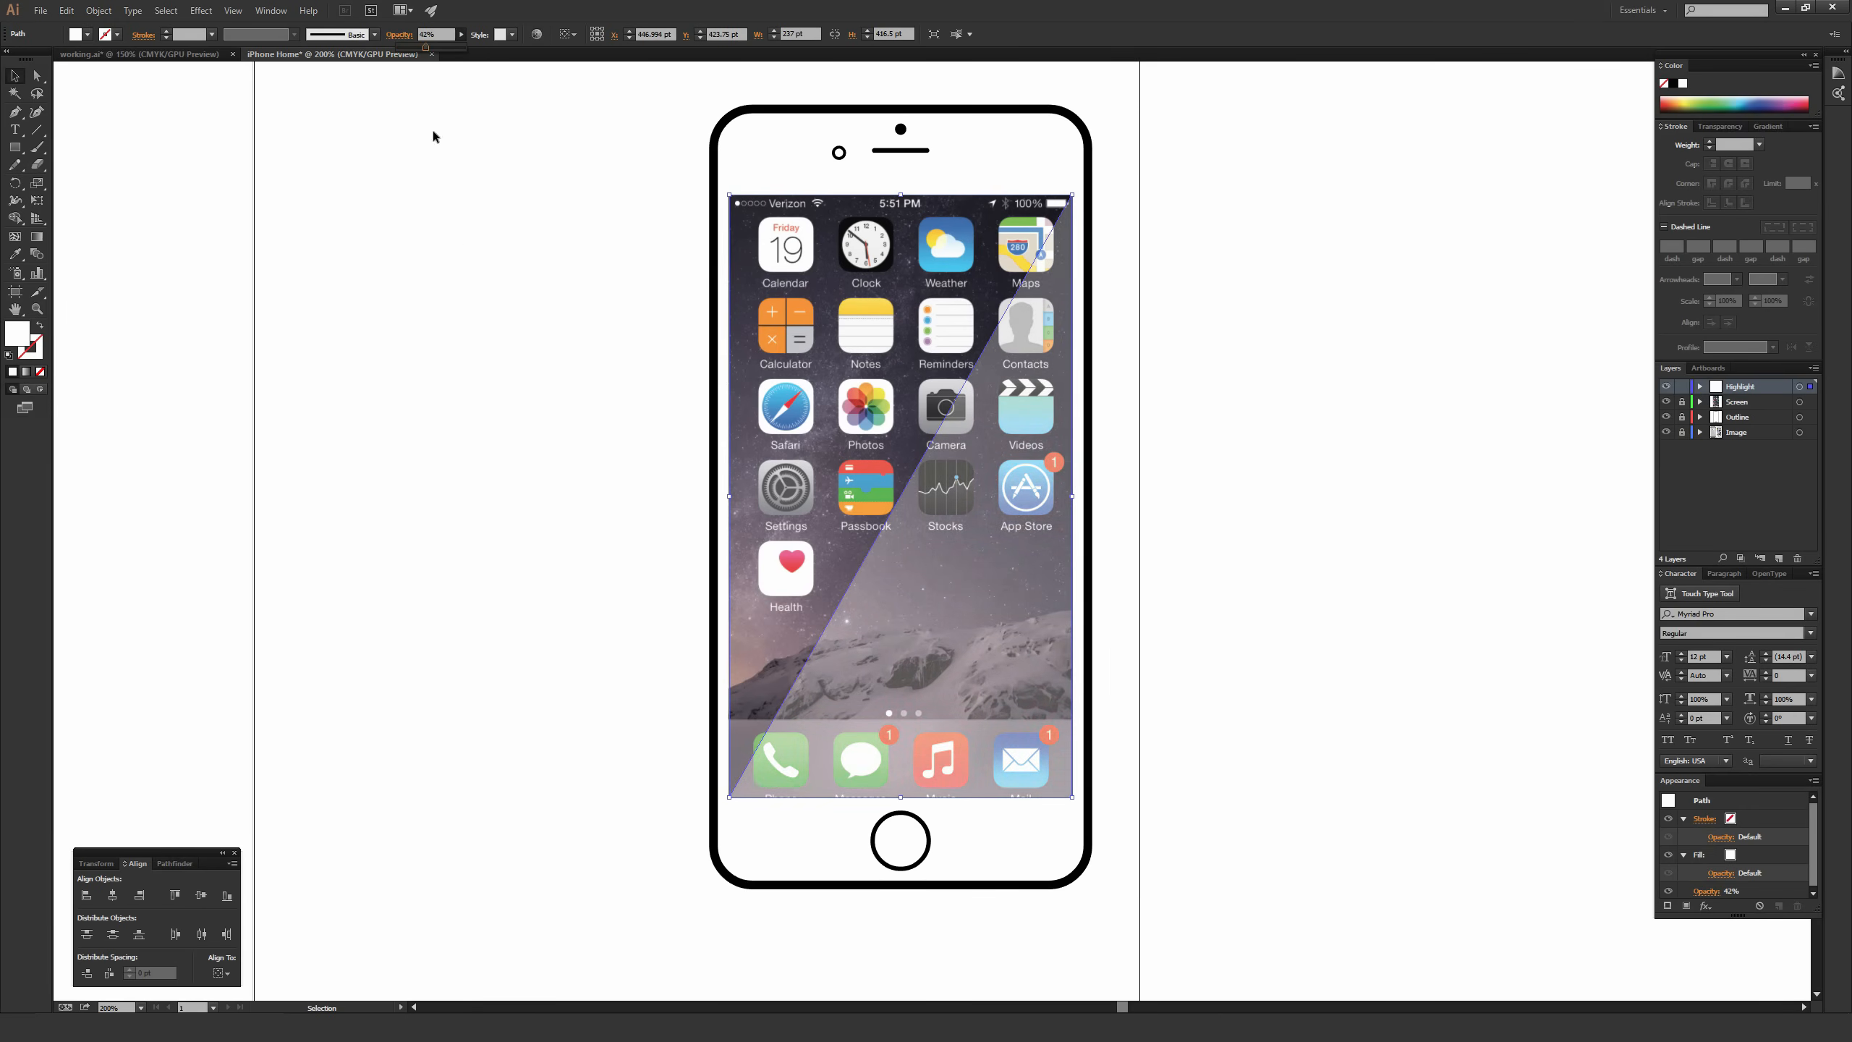
{"action": "left_click", "coordinate": [502, 348]}
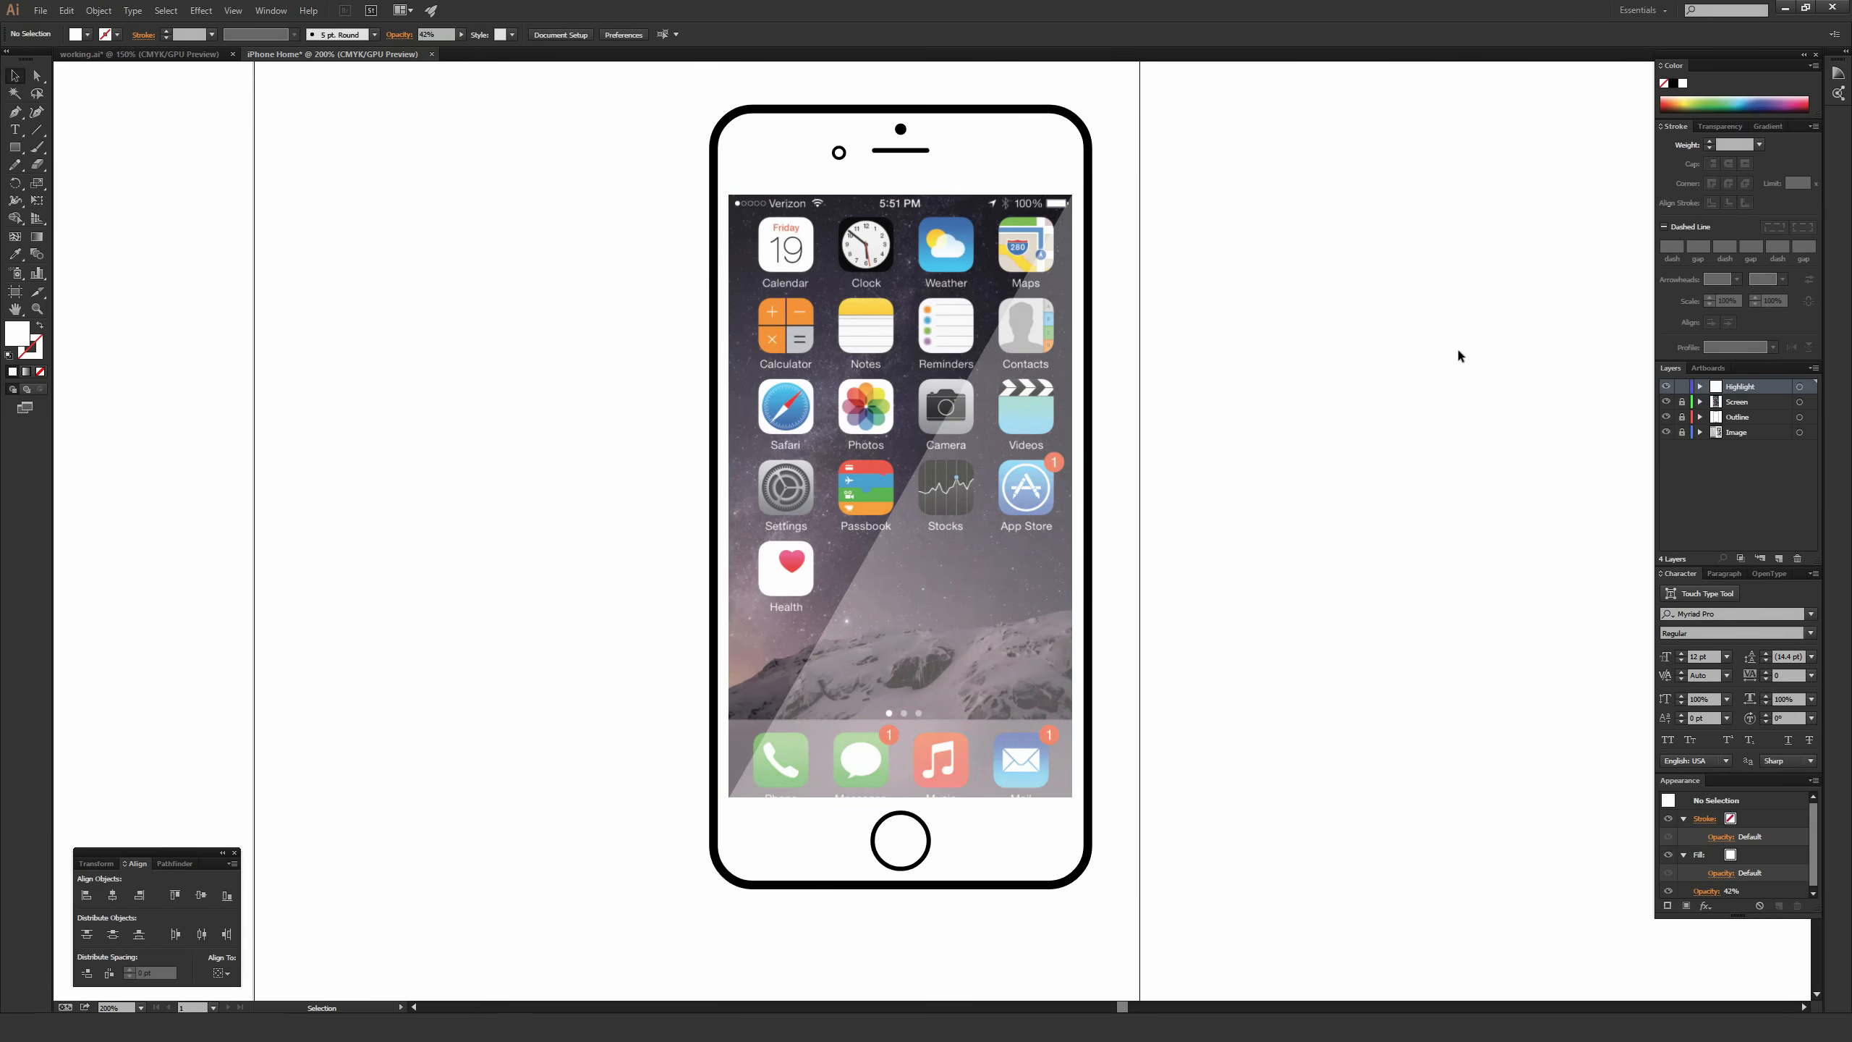
{"action": "key", "text": "ctrl+minus"}
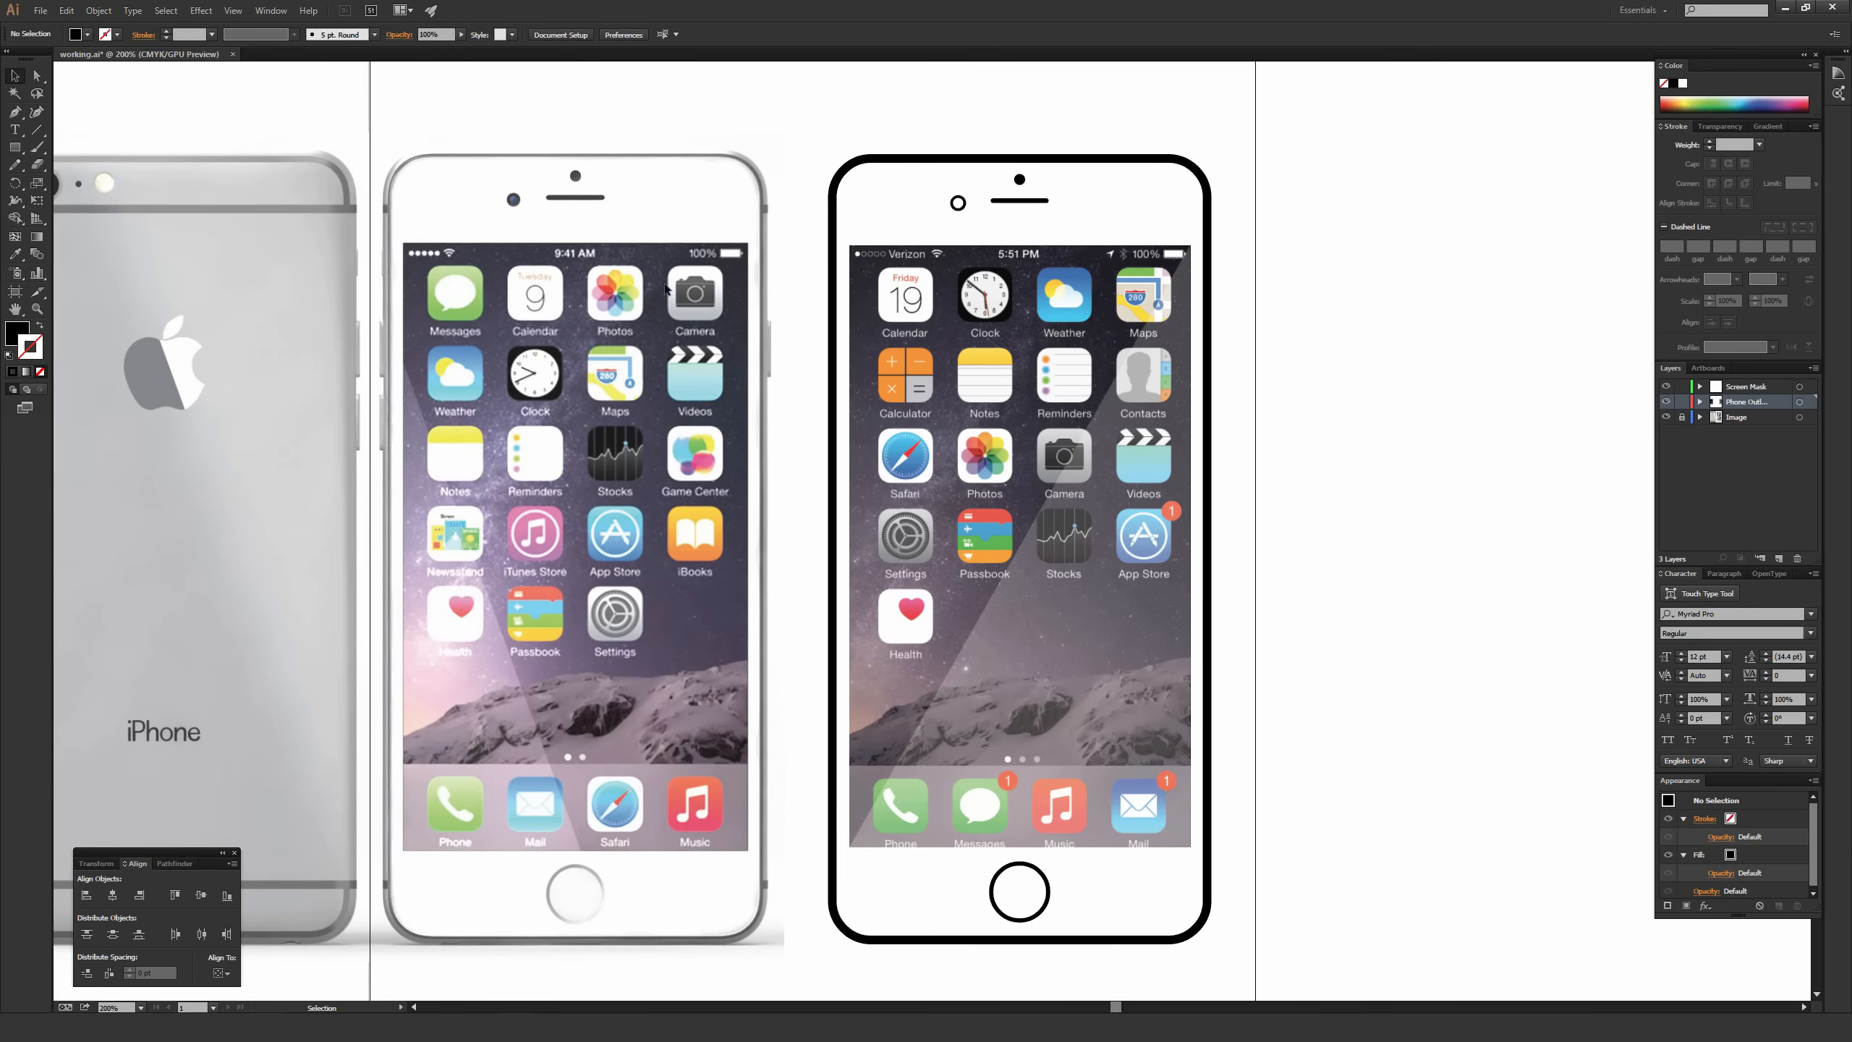
Draw a black side-button rectangle about 7.7 by 40 pt over the upper right edge of the phone outline, leaving it deselected.
{"action": "key", "text": "m"}
{"action": "left_click_drag", "start_coordinate": [1206, 310], "coordinate": [1220, 370]}
{"action": "key", "text": "v"}
{"action": "left_click", "coordinate": [1302, 318]}
Round all corners of the right side button to a radius of about 3 pt and clear the selection.
{"action": "key", "text": "ctrl+equal"}
{"action": "key", "text": "ctrl+equal"}
{"action": "key", "text": "ctrl+equal"}
{"action": "key", "text": "space"}
{"action": "left_click_drag", "start_coordinate": [1400, 146], "coordinate": [983, 367]}
{"action": "left_click_drag", "start_coordinate": [1393, 97], "coordinate": [1071, 380]}
{"action": "key", "text": "ctrl+equal"}
{"action": "key", "text": "ctrl+equal"}
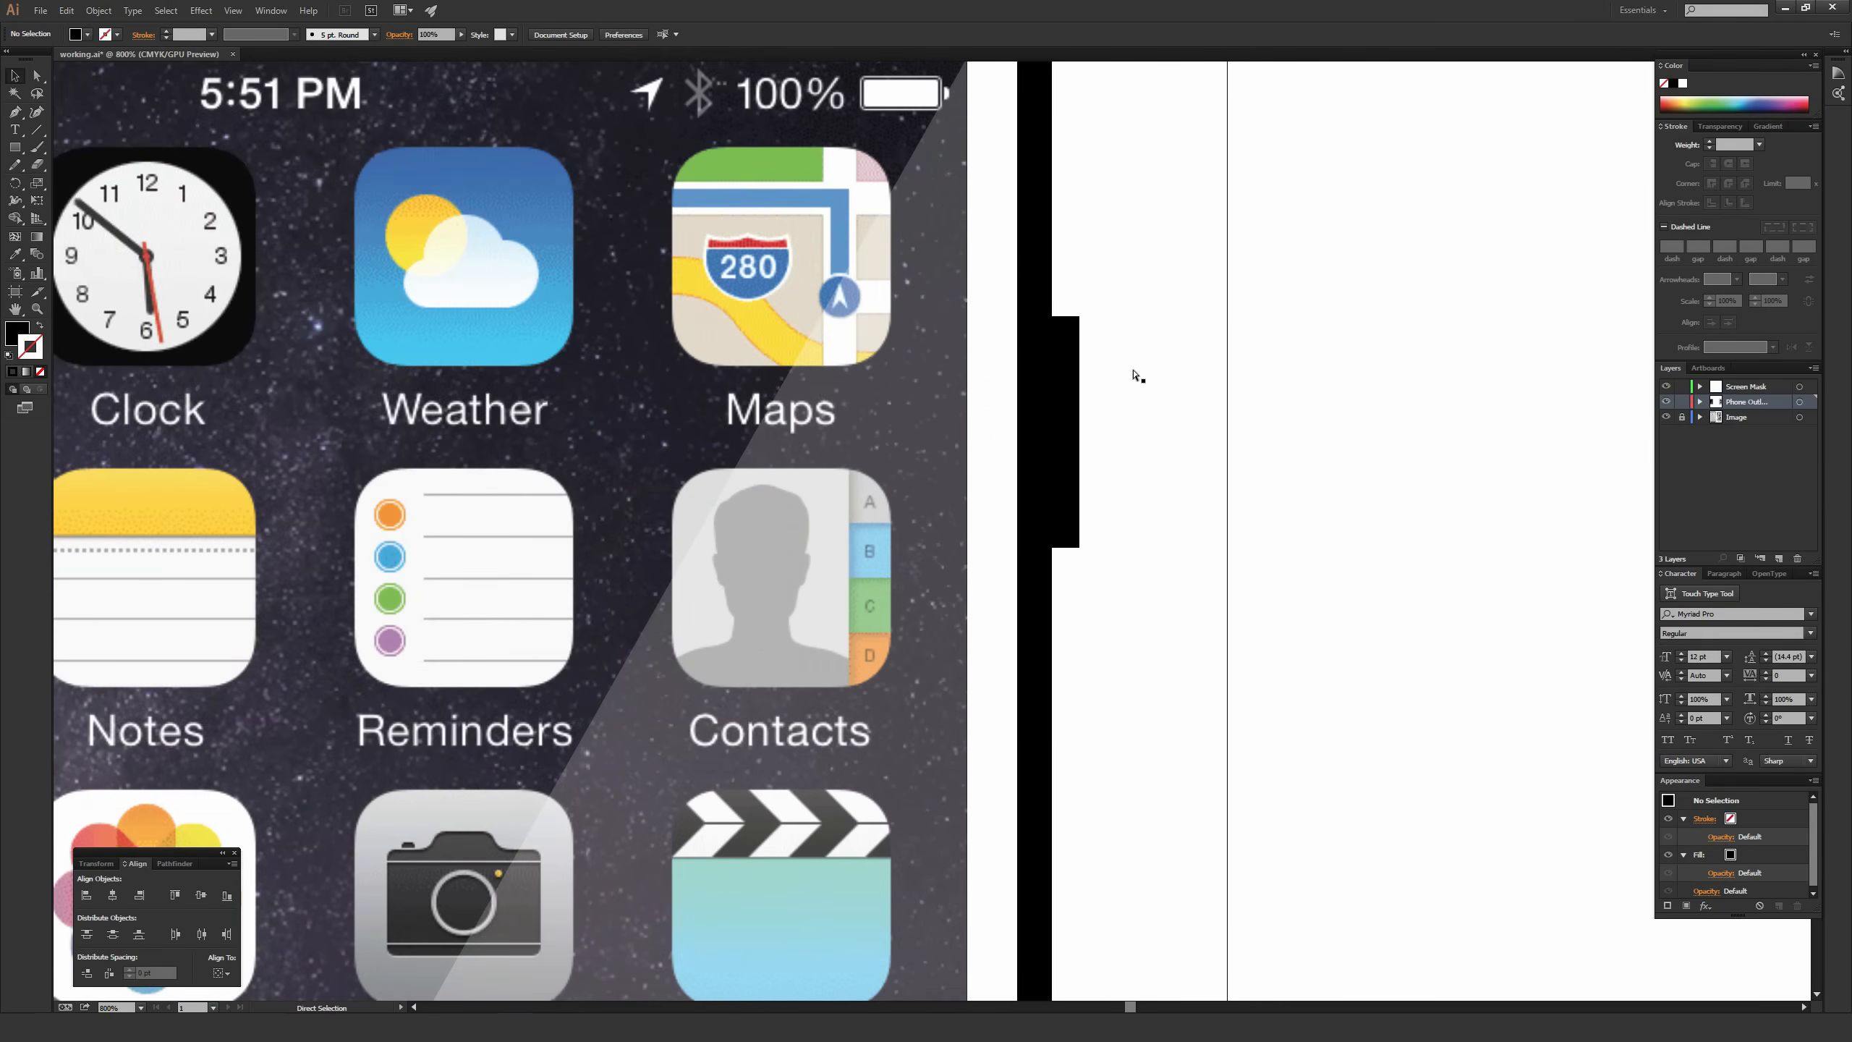
{"action": "left_click", "coordinate": [1133, 374]}
{"action": "key", "text": "space"}
{"action": "left_click_drag", "start_coordinate": [1195, 306], "coordinate": [1131, 378]}
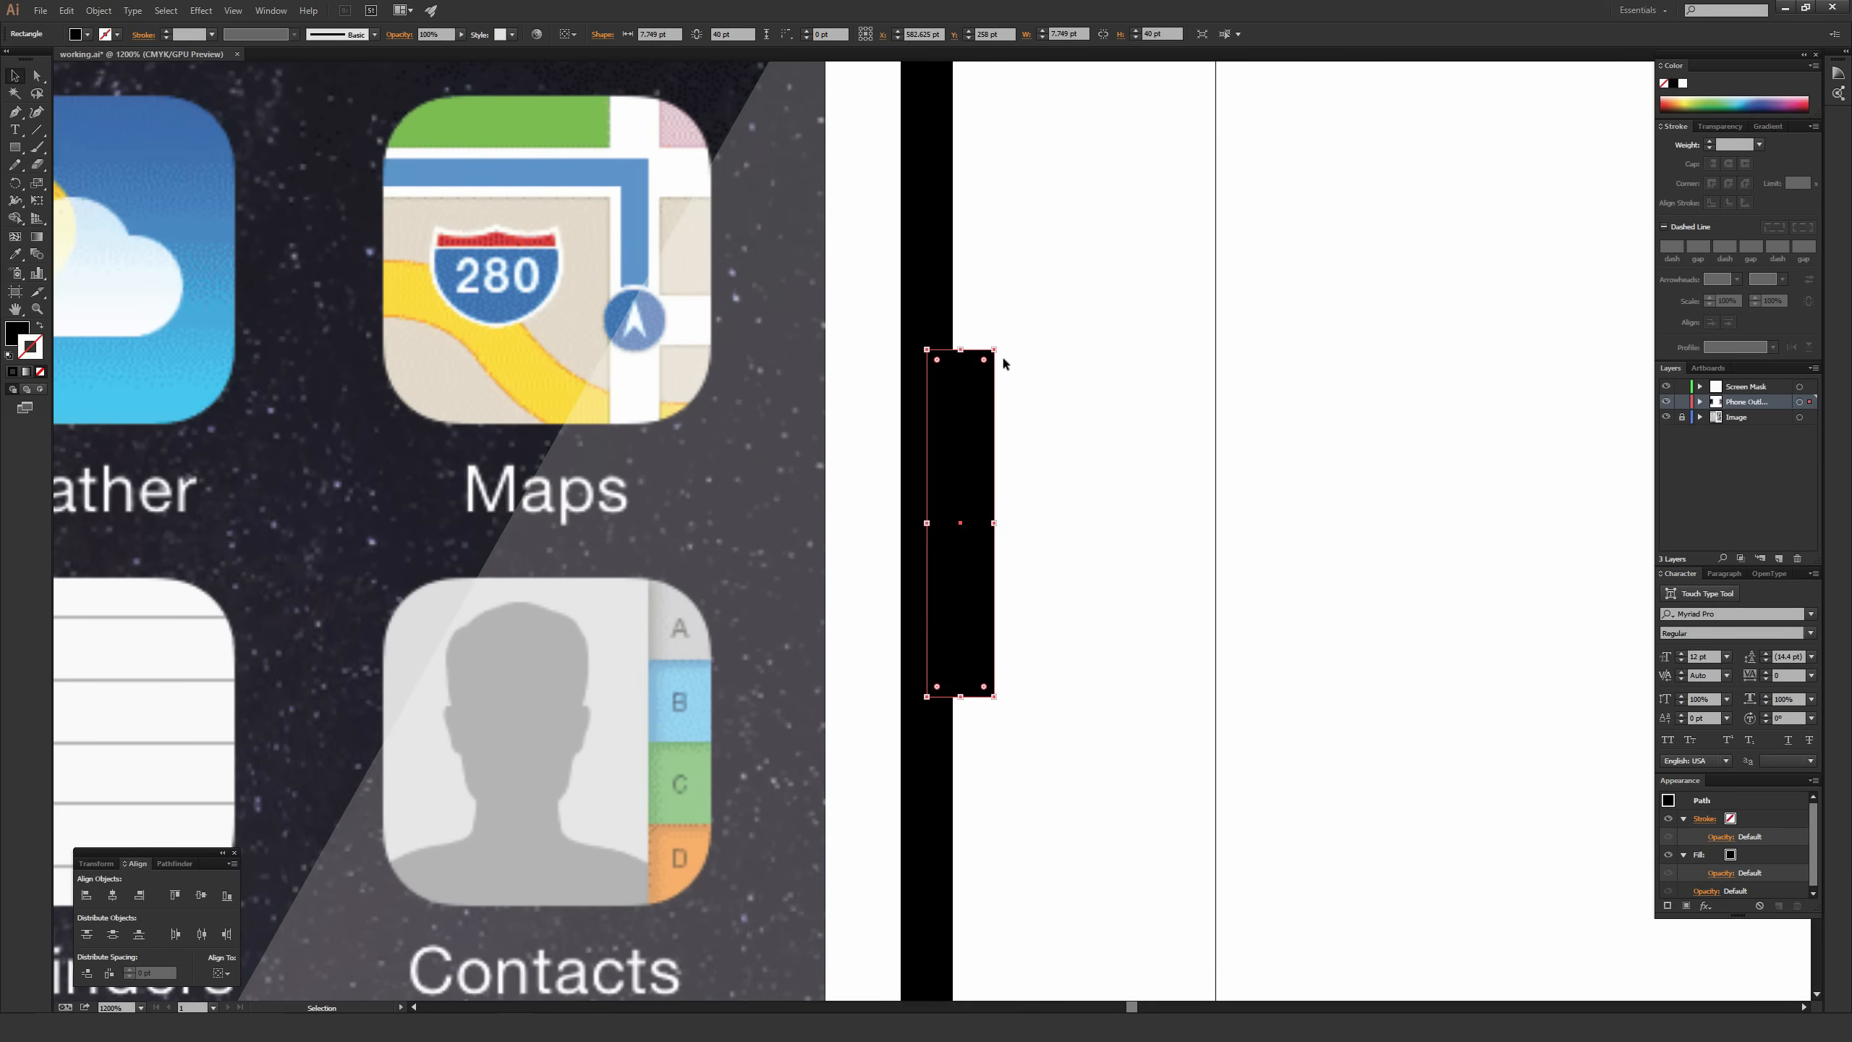
{"action": "left_click_drag", "start_coordinate": [986, 365], "coordinate": [971, 427]}
{"action": "left_click", "coordinate": [1102, 359]}
{"action": "left_click", "coordinate": [1076, 356]}
Duplicate the rounded side button onto the phone's left edge, slightly lower than the right one, and clear the selection.
{"action": "key", "text": "ctrl+minus"}
{"action": "key", "text": "ctrl+minus"}
{"action": "key", "text": "ctrl+minus"}
{"action": "key", "text": "ctrl+minus"}
{"action": "key", "text": "ctrl+minus"}
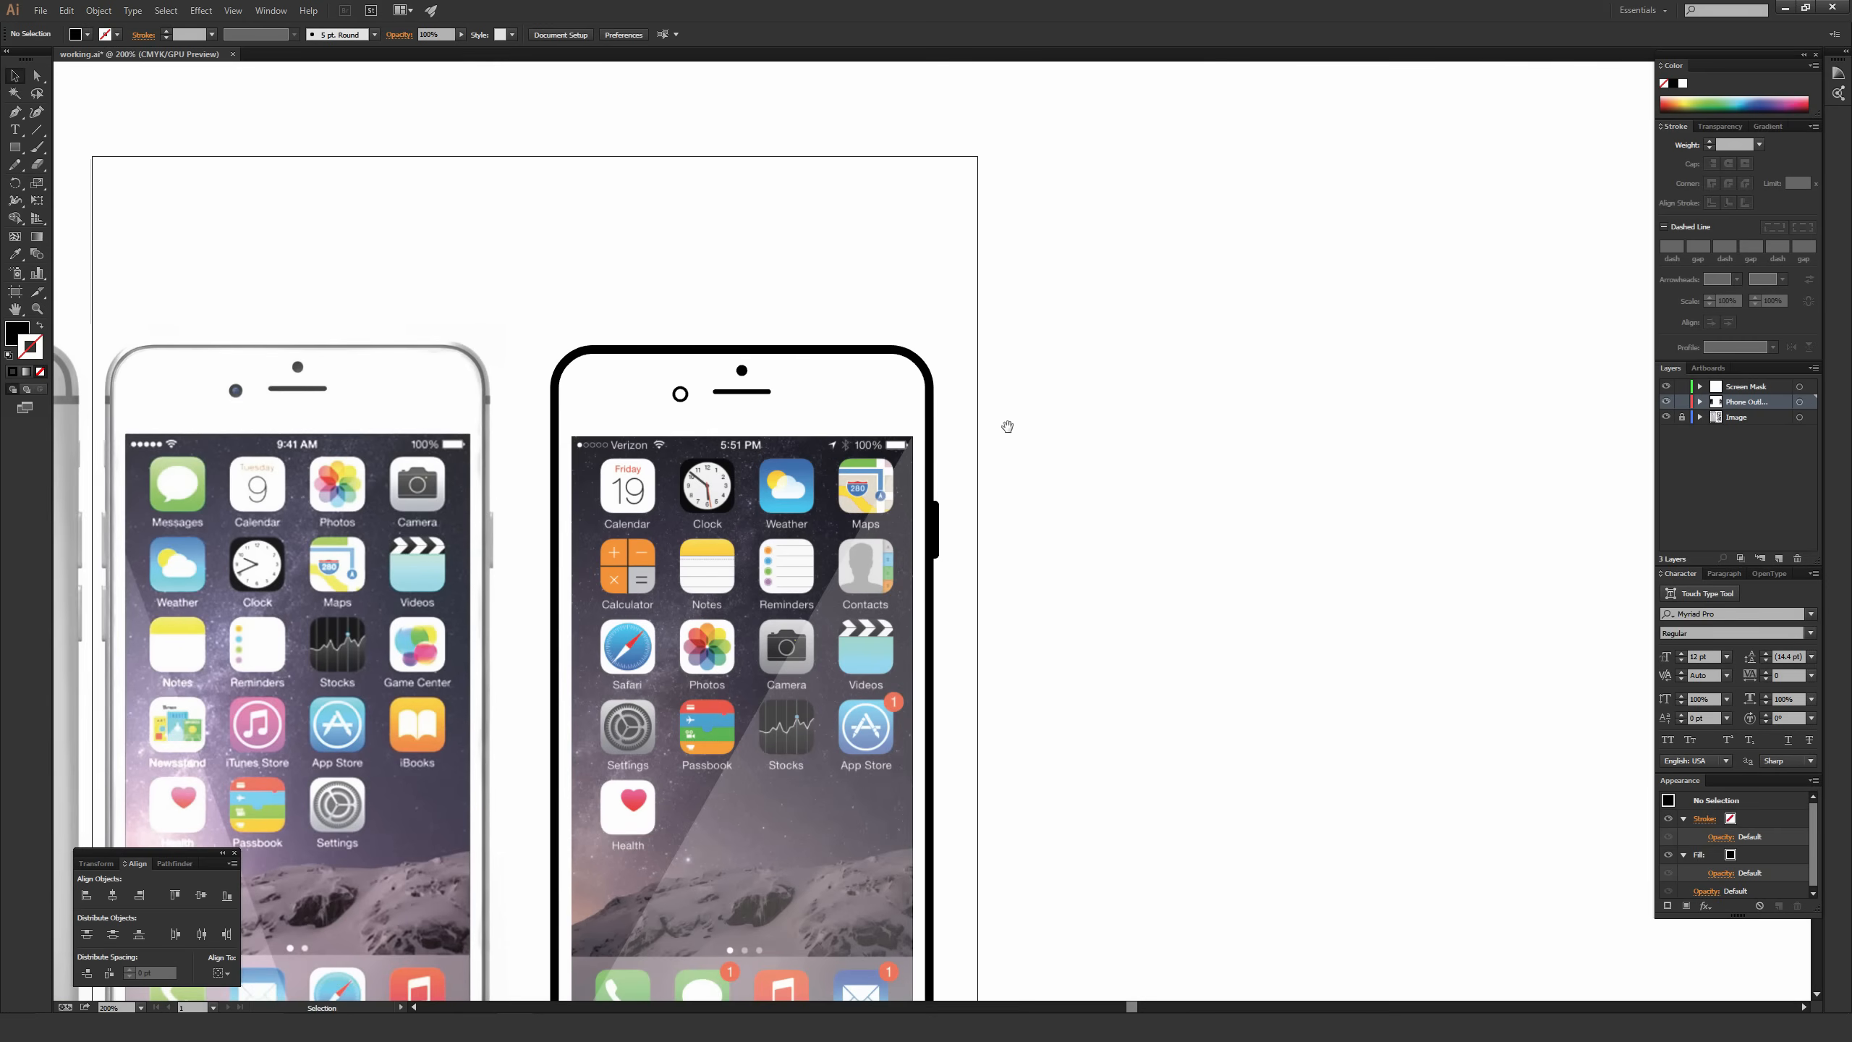
{"action": "left_click_drag", "start_coordinate": [1005, 426], "coordinate": [1166, 308]}
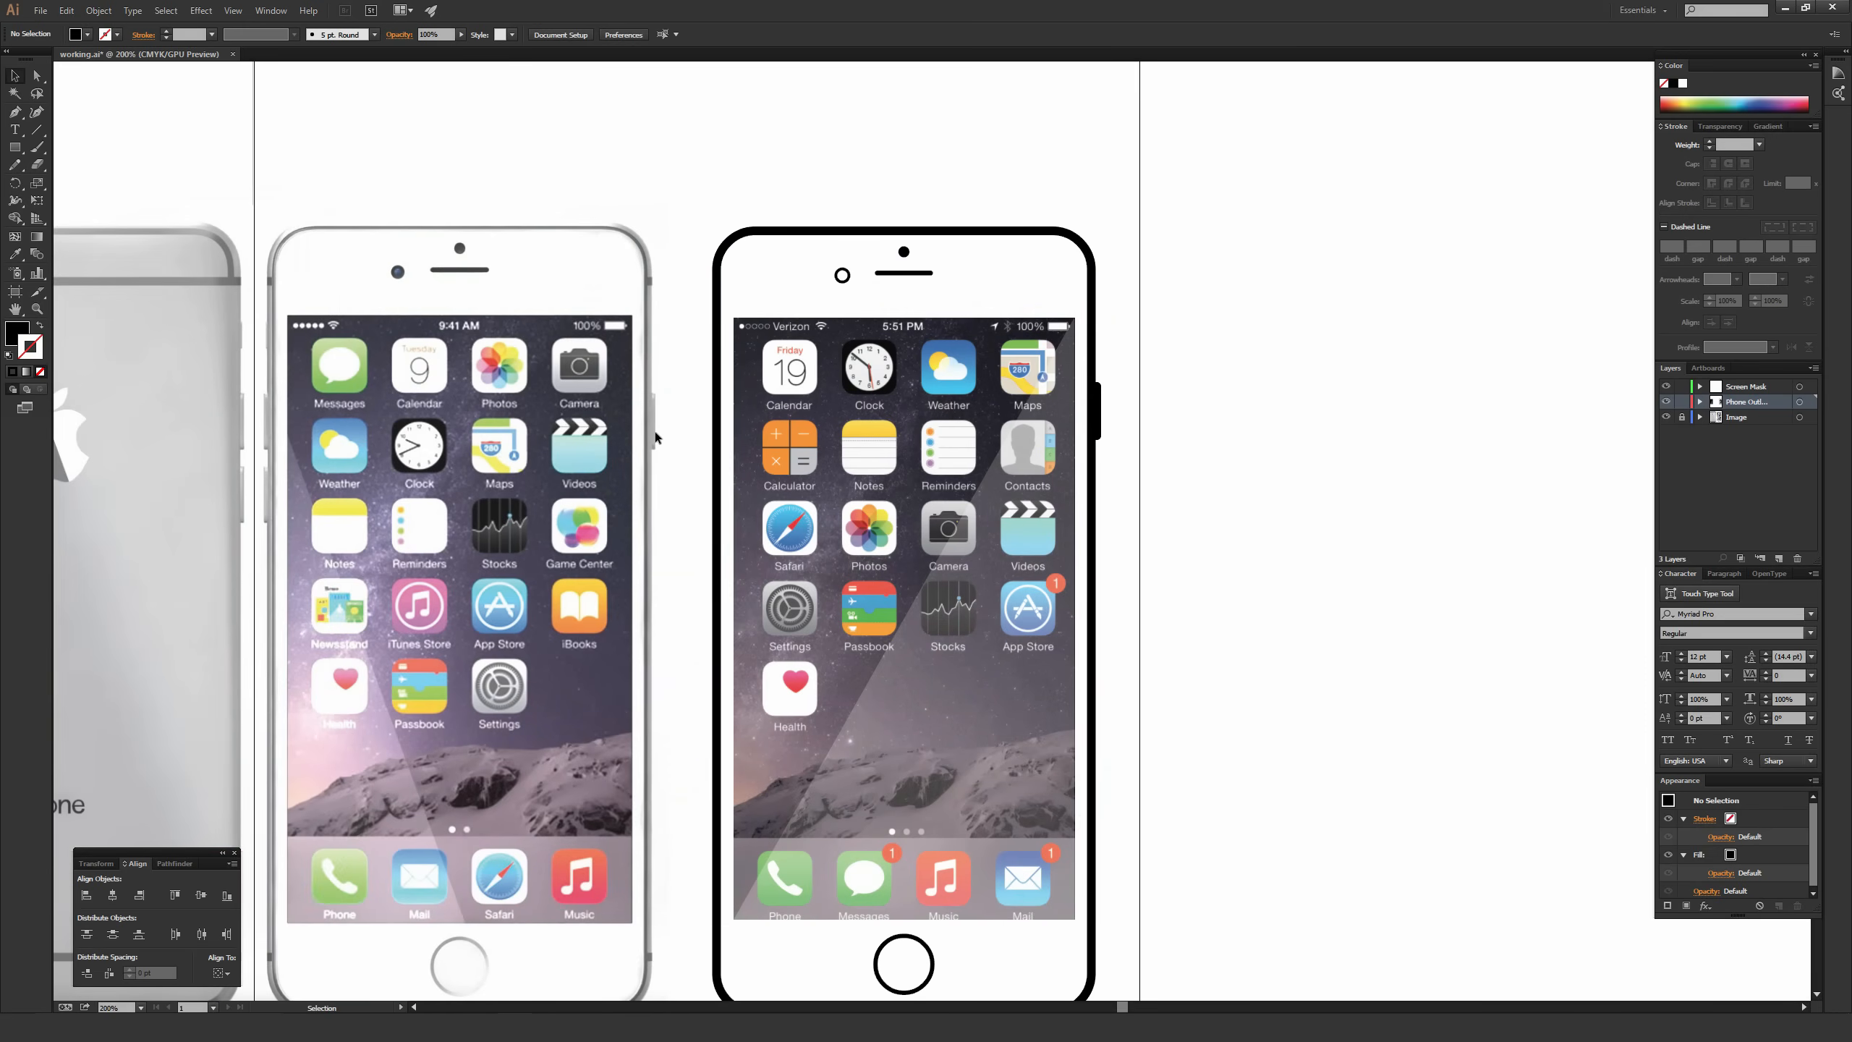
{"action": "left_click_drag", "start_coordinate": [654, 431], "coordinate": [784, 379]}
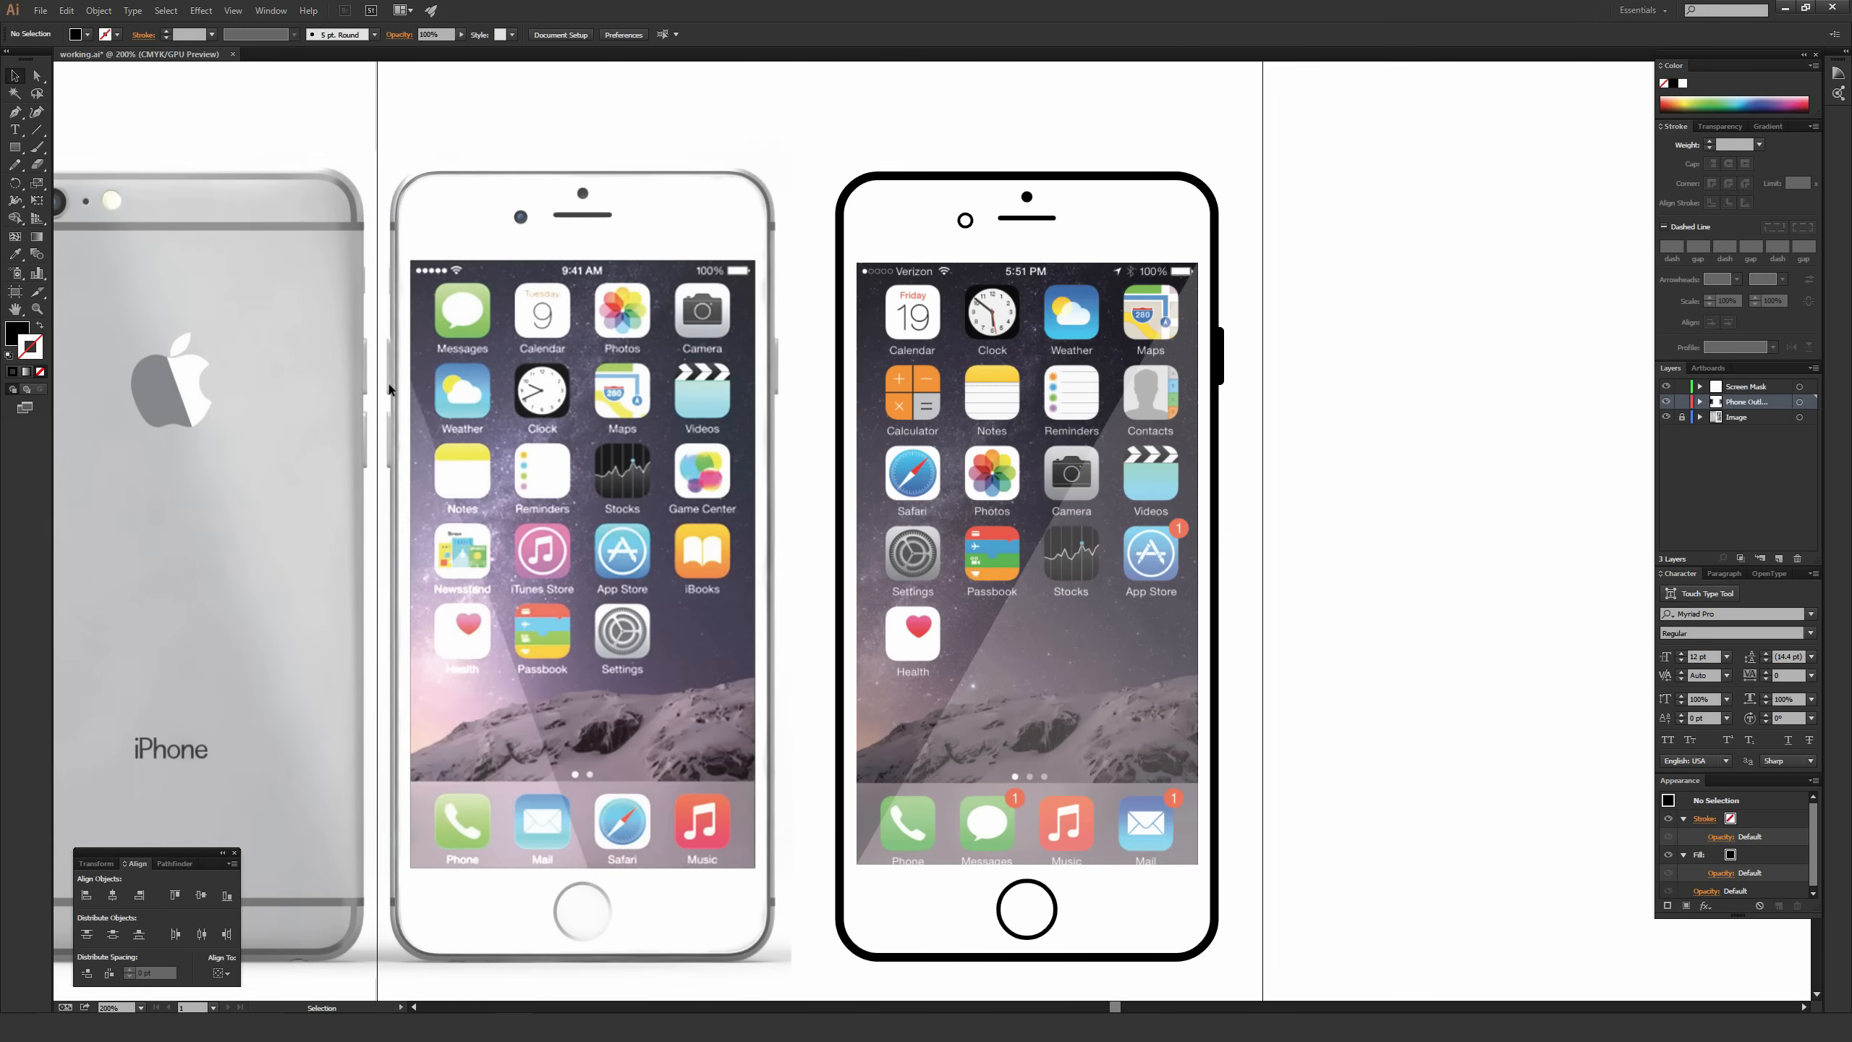
{"action": "left_click", "coordinate": [1218, 343]}
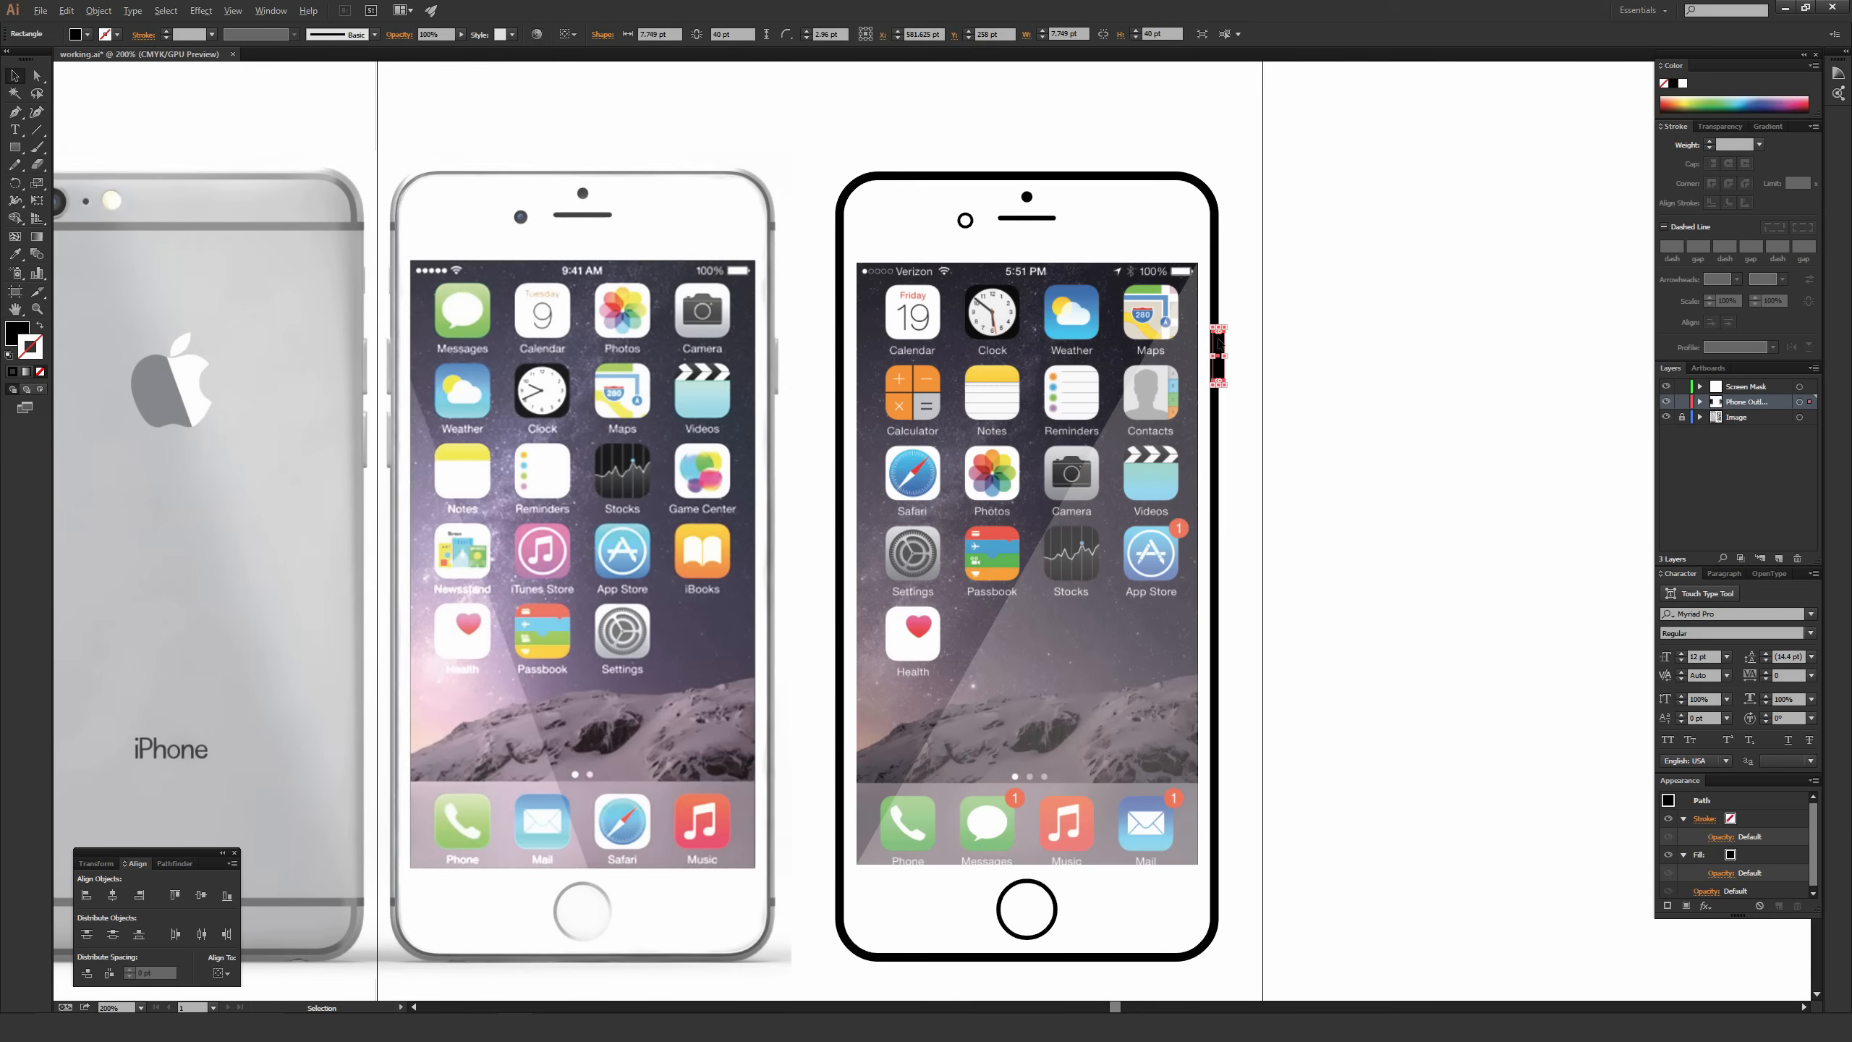
{"action": "left_click_drag", "start_coordinate": [1220, 348], "coordinate": [835, 359]}
{"action": "left_click", "coordinate": [808, 298]}
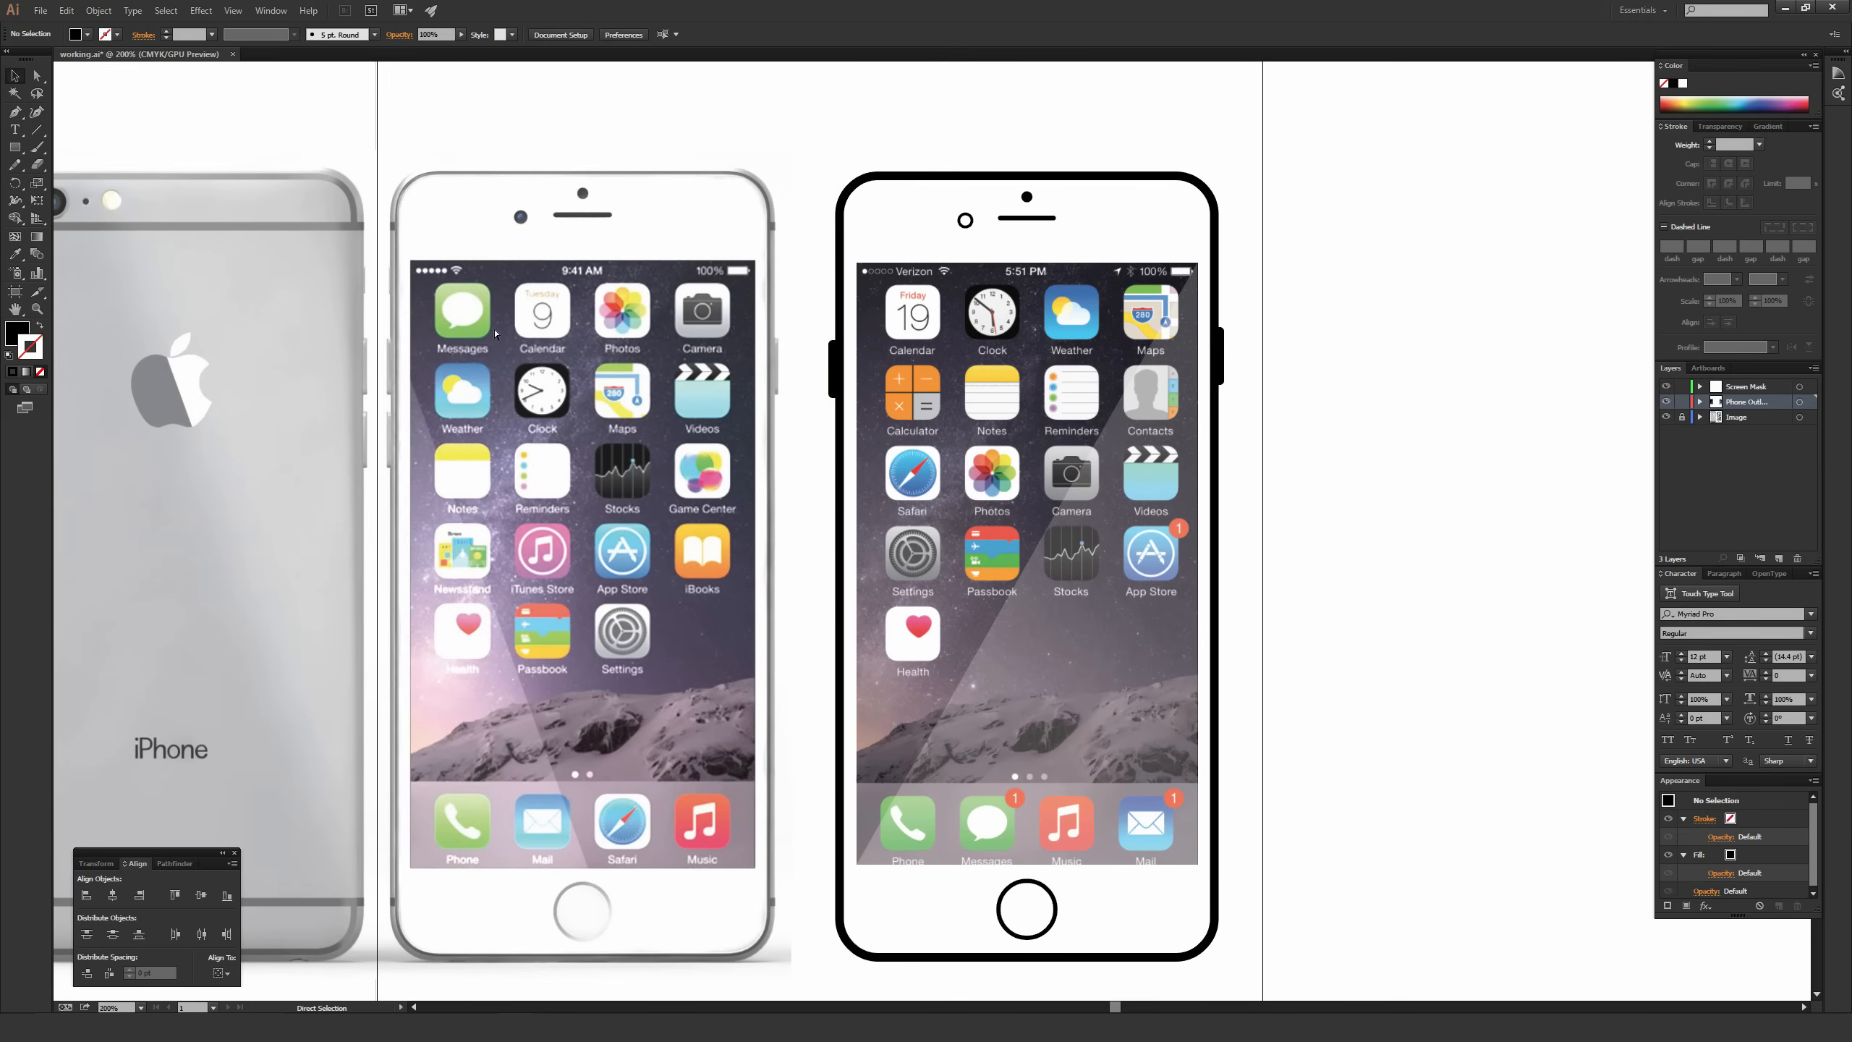
Duplicate the left side button straight down with a small gap to make a second button, and clear the selection.
{"action": "scroll", "coordinate": [833, 357], "scroll_direction": "up", "scroll_amount": 2}
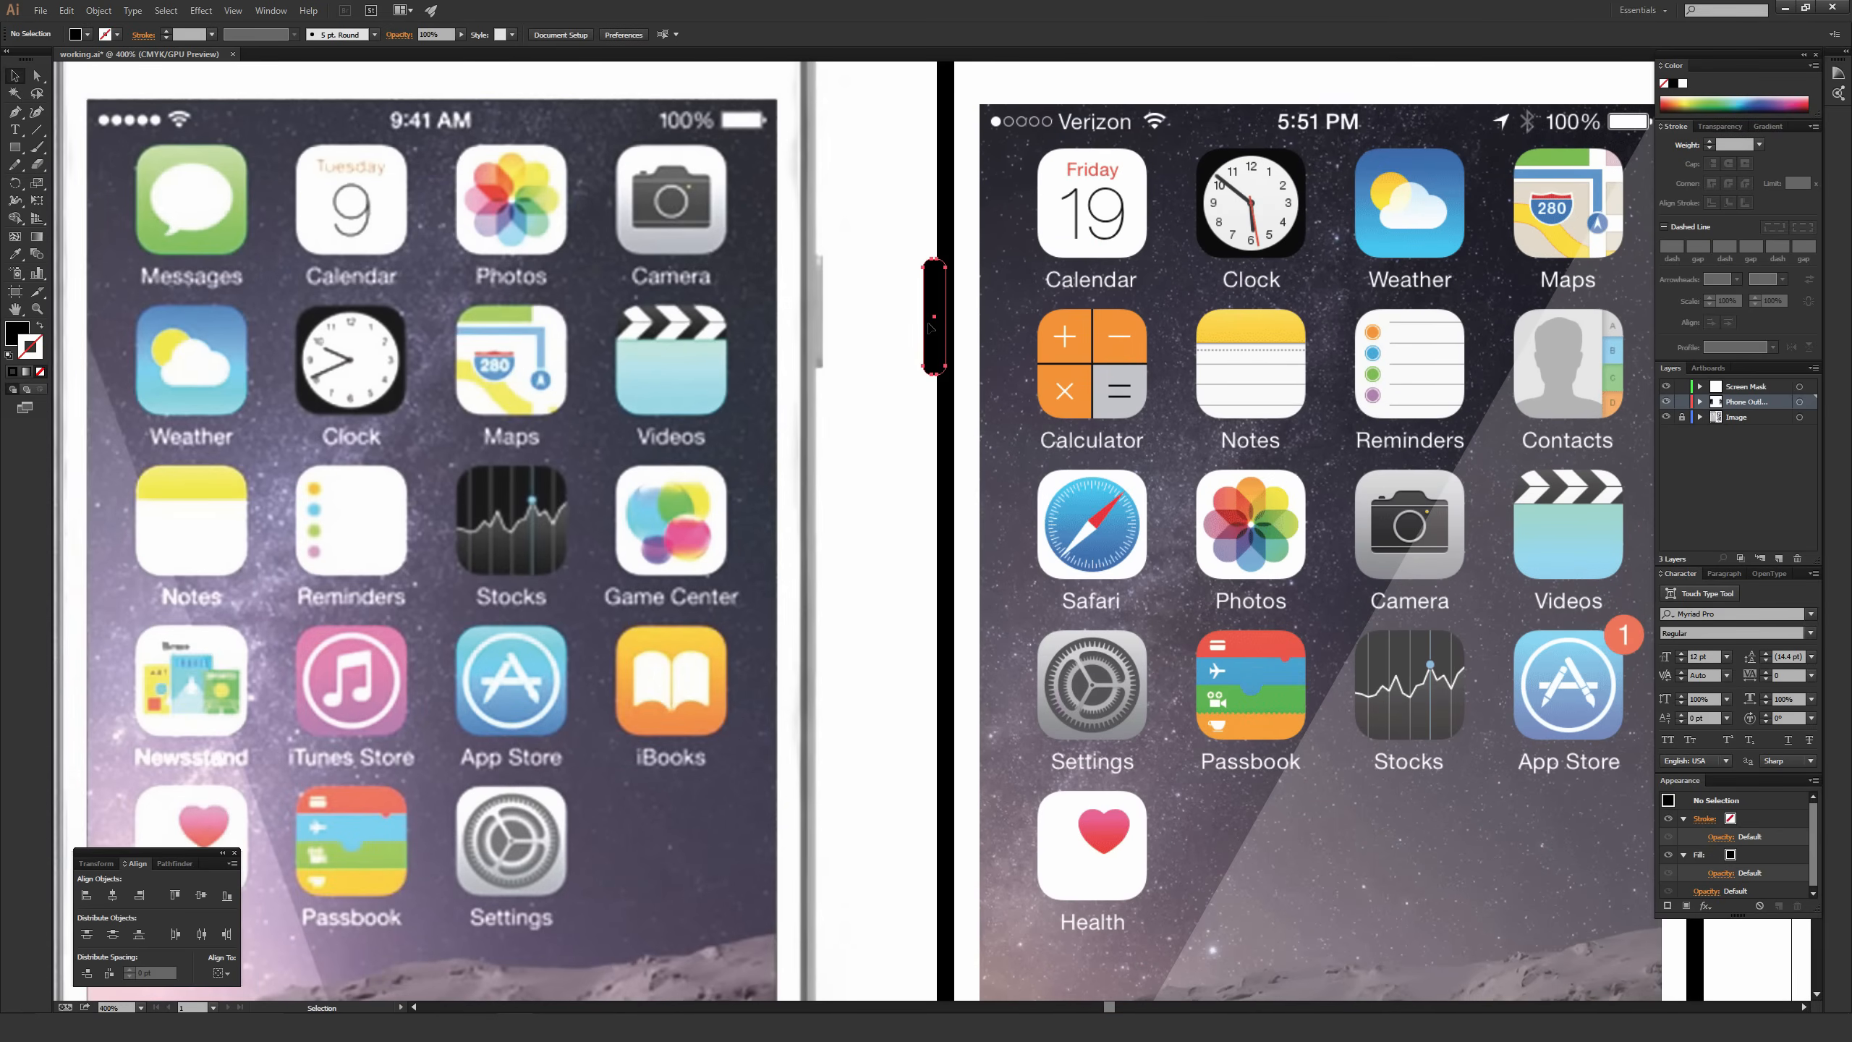
{"action": "left_click", "coordinate": [932, 321]}
{"action": "left_click_drag", "start_coordinate": [938, 294], "coordinate": [938, 428]}
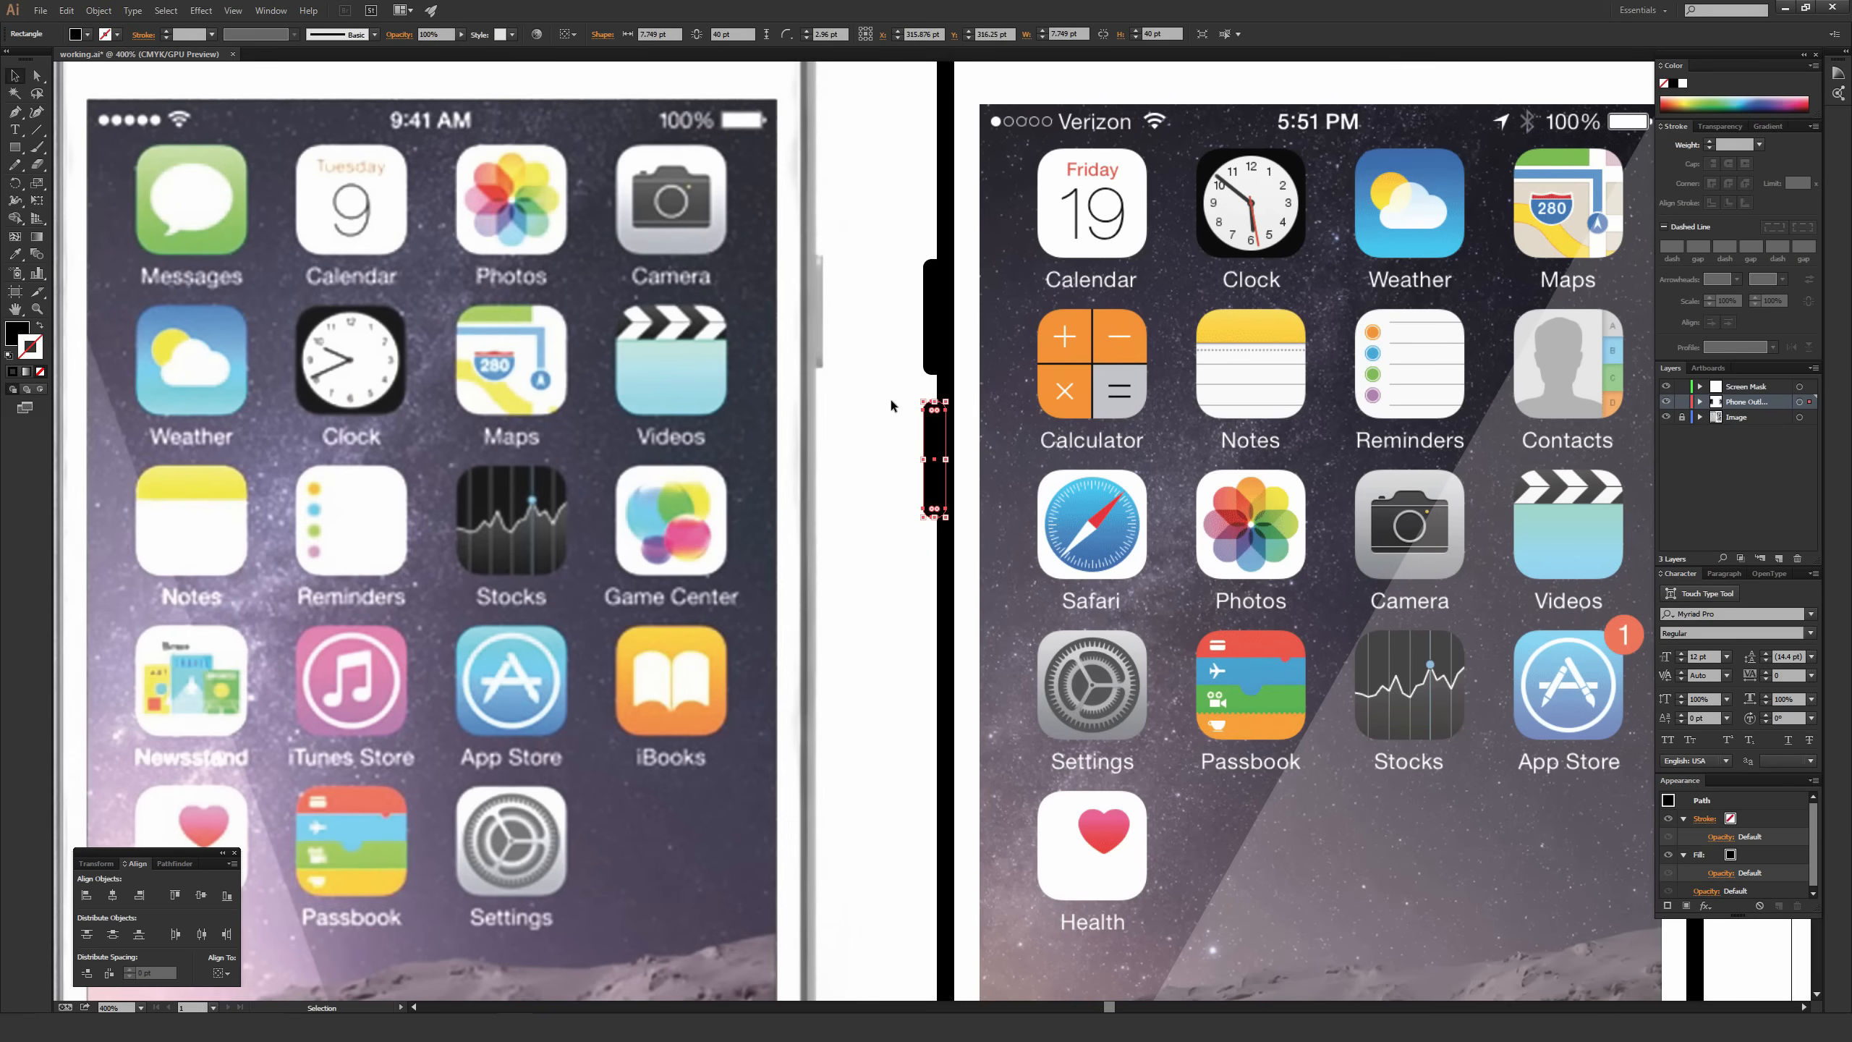
{"action": "left_click", "coordinate": [890, 403]}
{"action": "key", "text": "ctrl+minus"}
{"action": "key", "text": "ctrl+minus"}
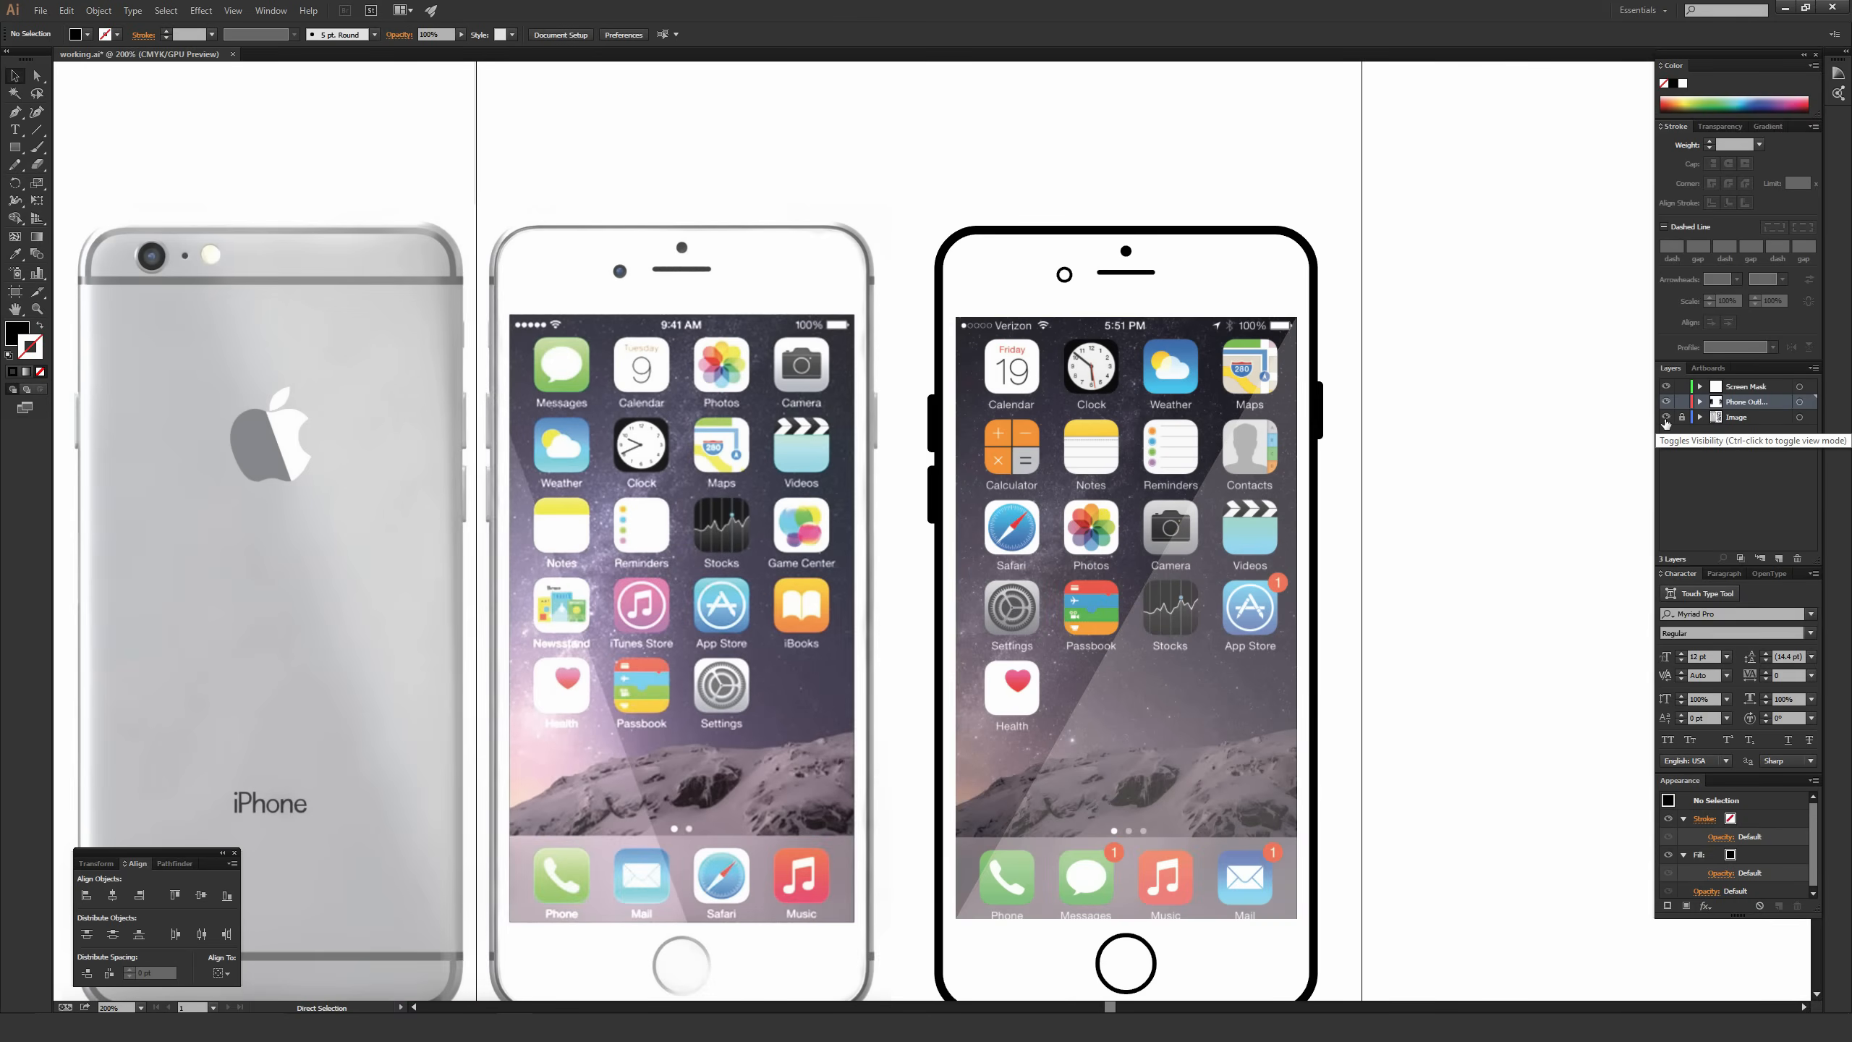
Hide the Image layer that holds the reference photo.
{"action": "left_click", "coordinate": [1665, 418]}
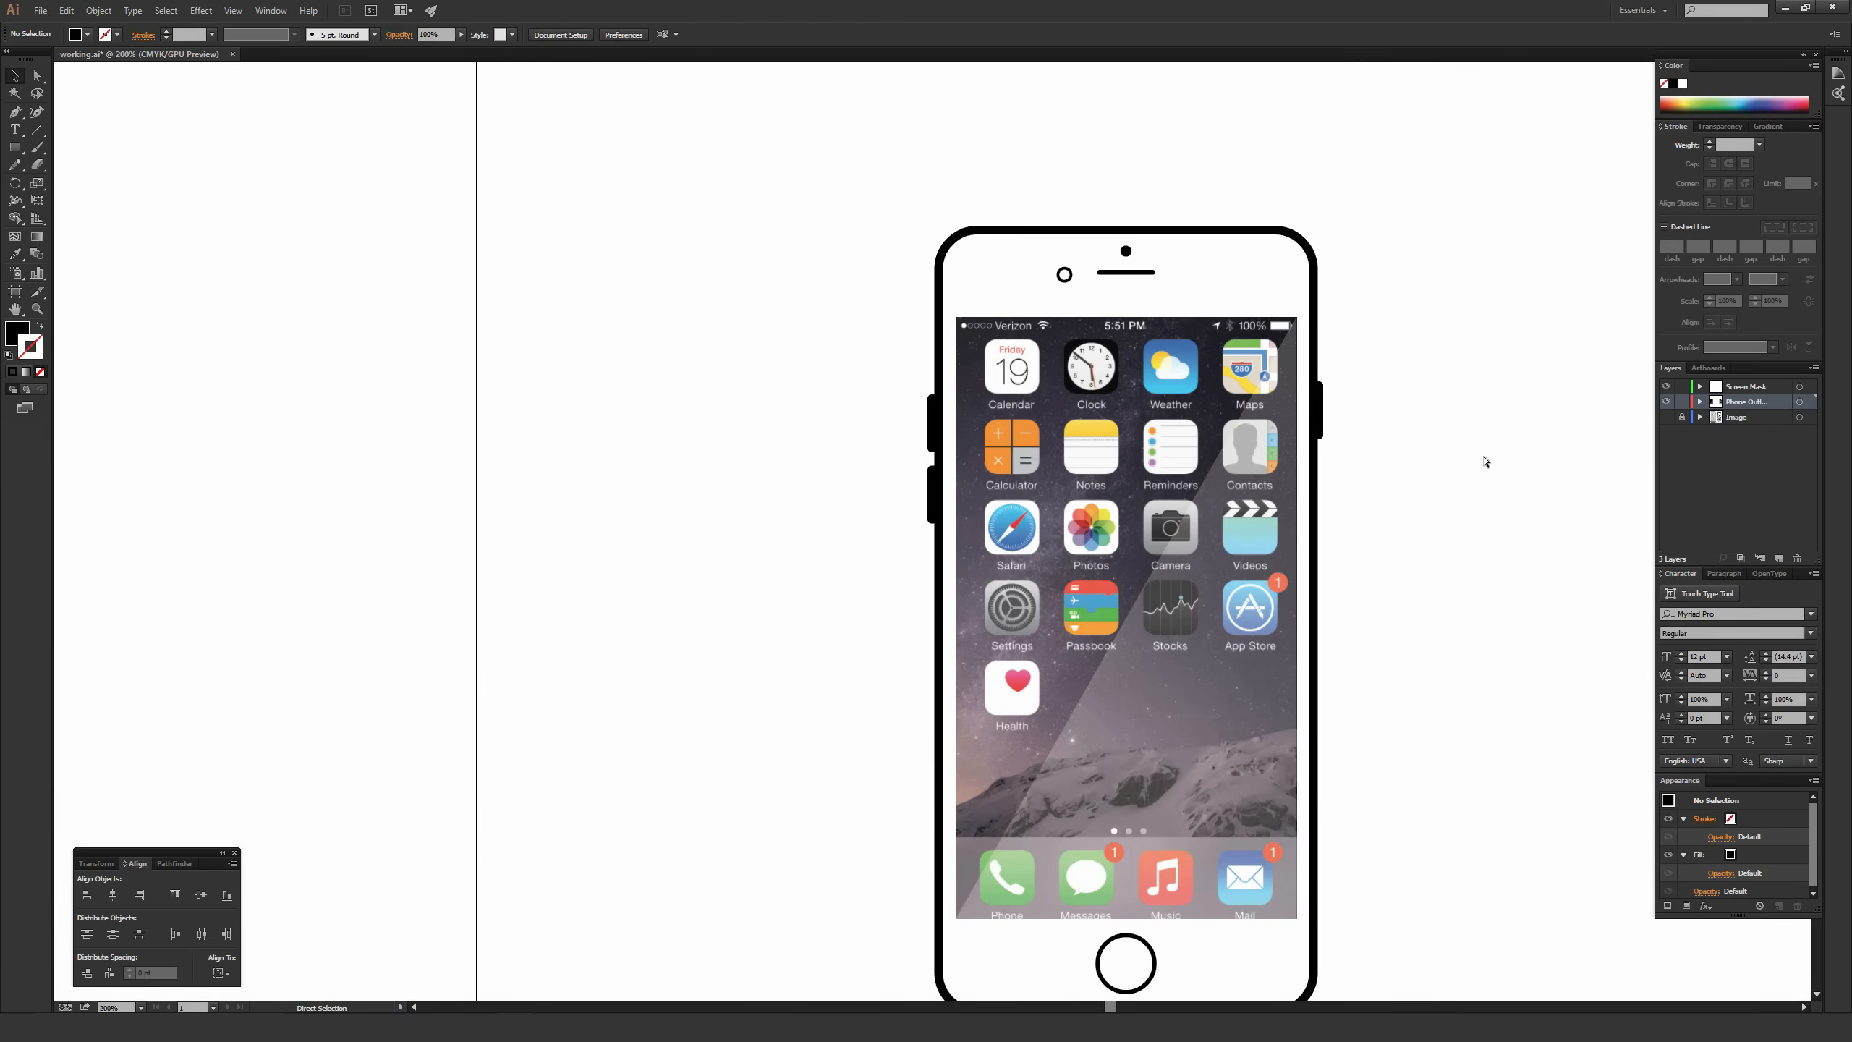
{"action": "key", "text": "ctrl+minus"}
{"action": "left_click_drag", "start_coordinate": [1400, 474], "coordinate": [1278, 418]}
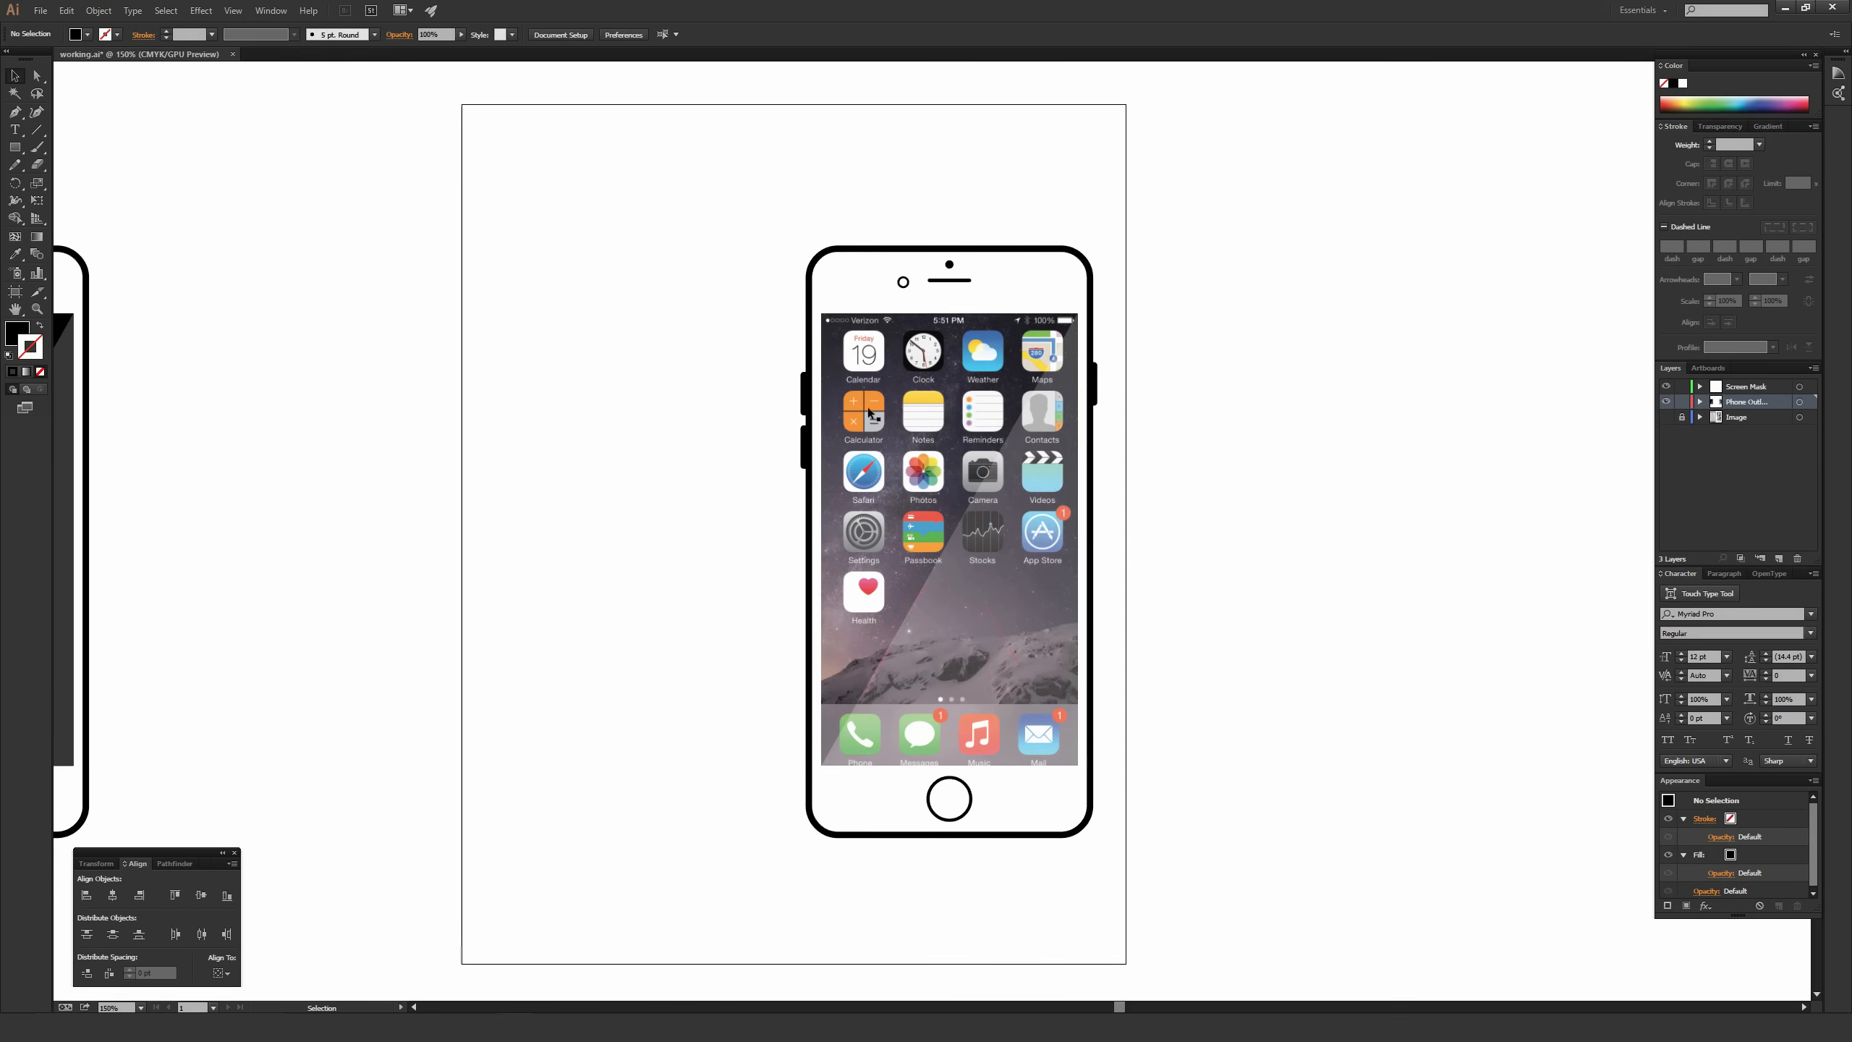
Move both left side buttons together about 1.3 pt inward toward the phone outline and clear the selection.
{"action": "key", "text": "ctrl+plus"}
{"action": "key", "text": "ctrl+plus"}
{"action": "key", "text": "ctrl+plus"}
{"action": "key", "text": "ctrl+plus"}
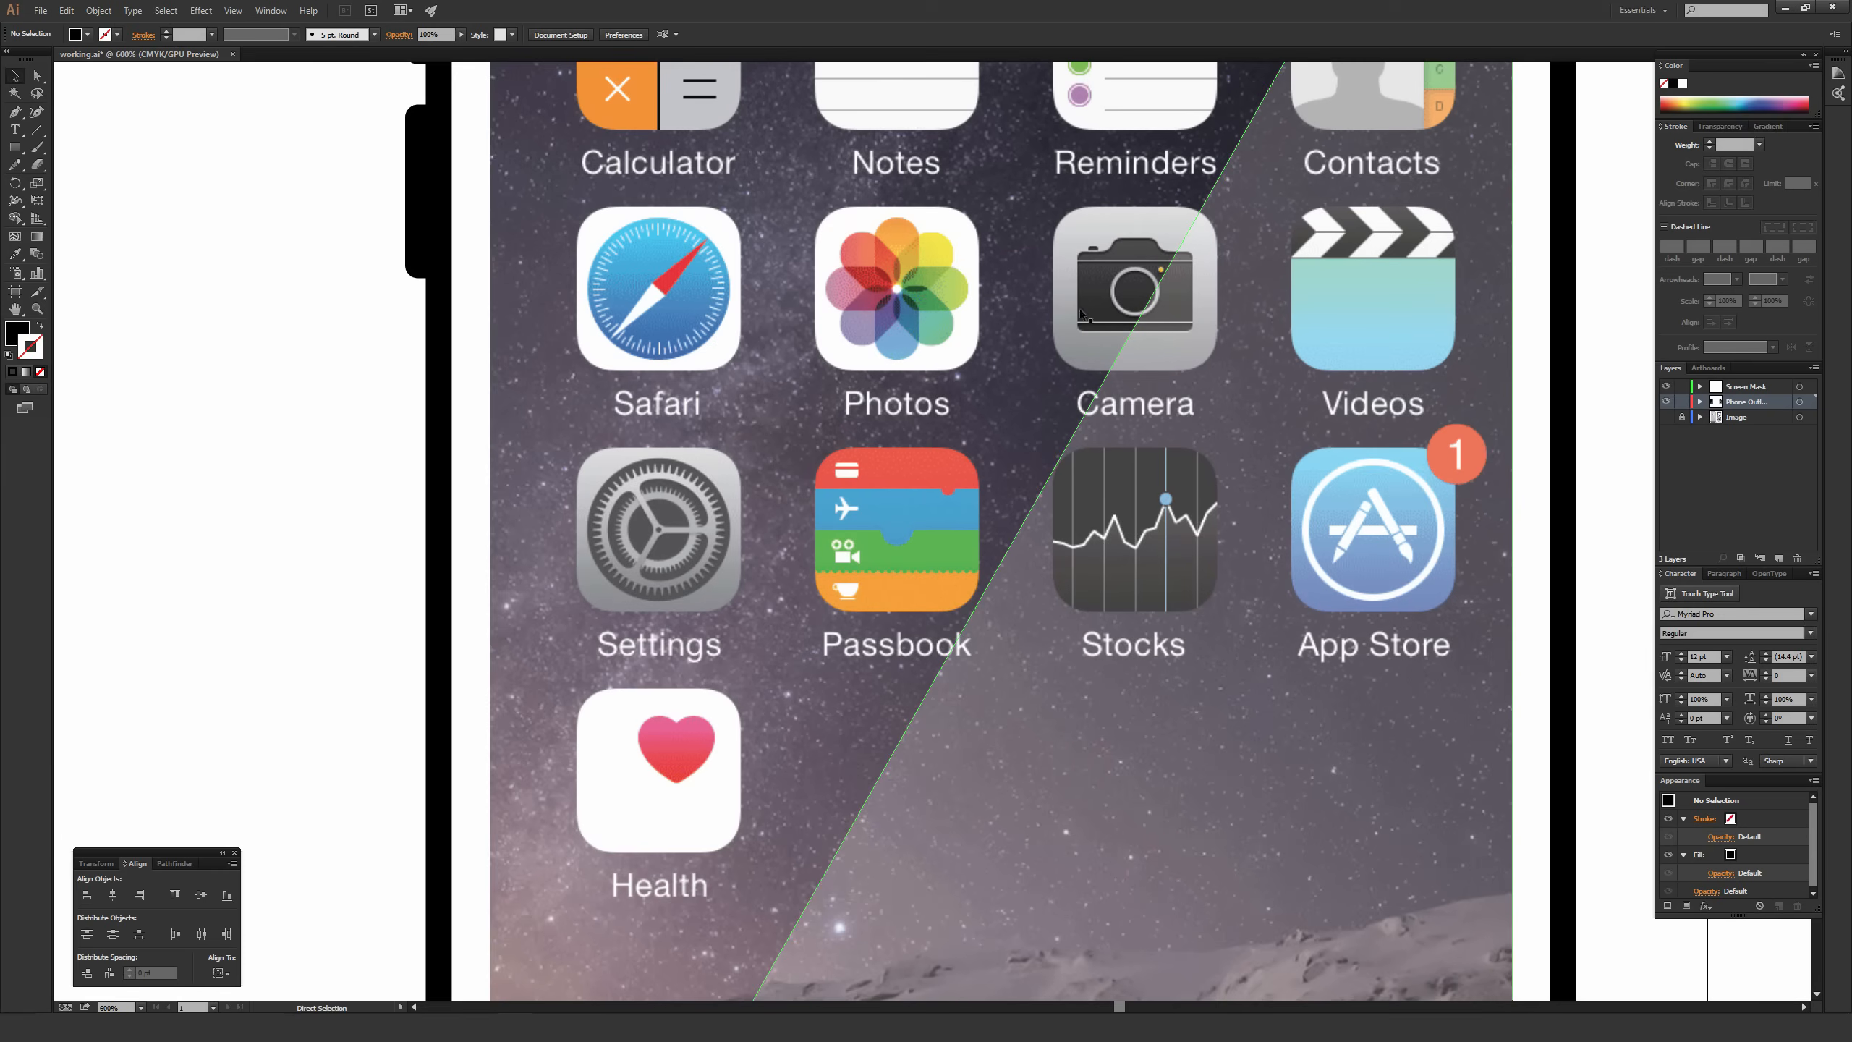
{"action": "left_click_drag", "start_coordinate": [1106, 498], "coordinate": [1450, 785]}
{"action": "left_click", "coordinate": [764, 478]}
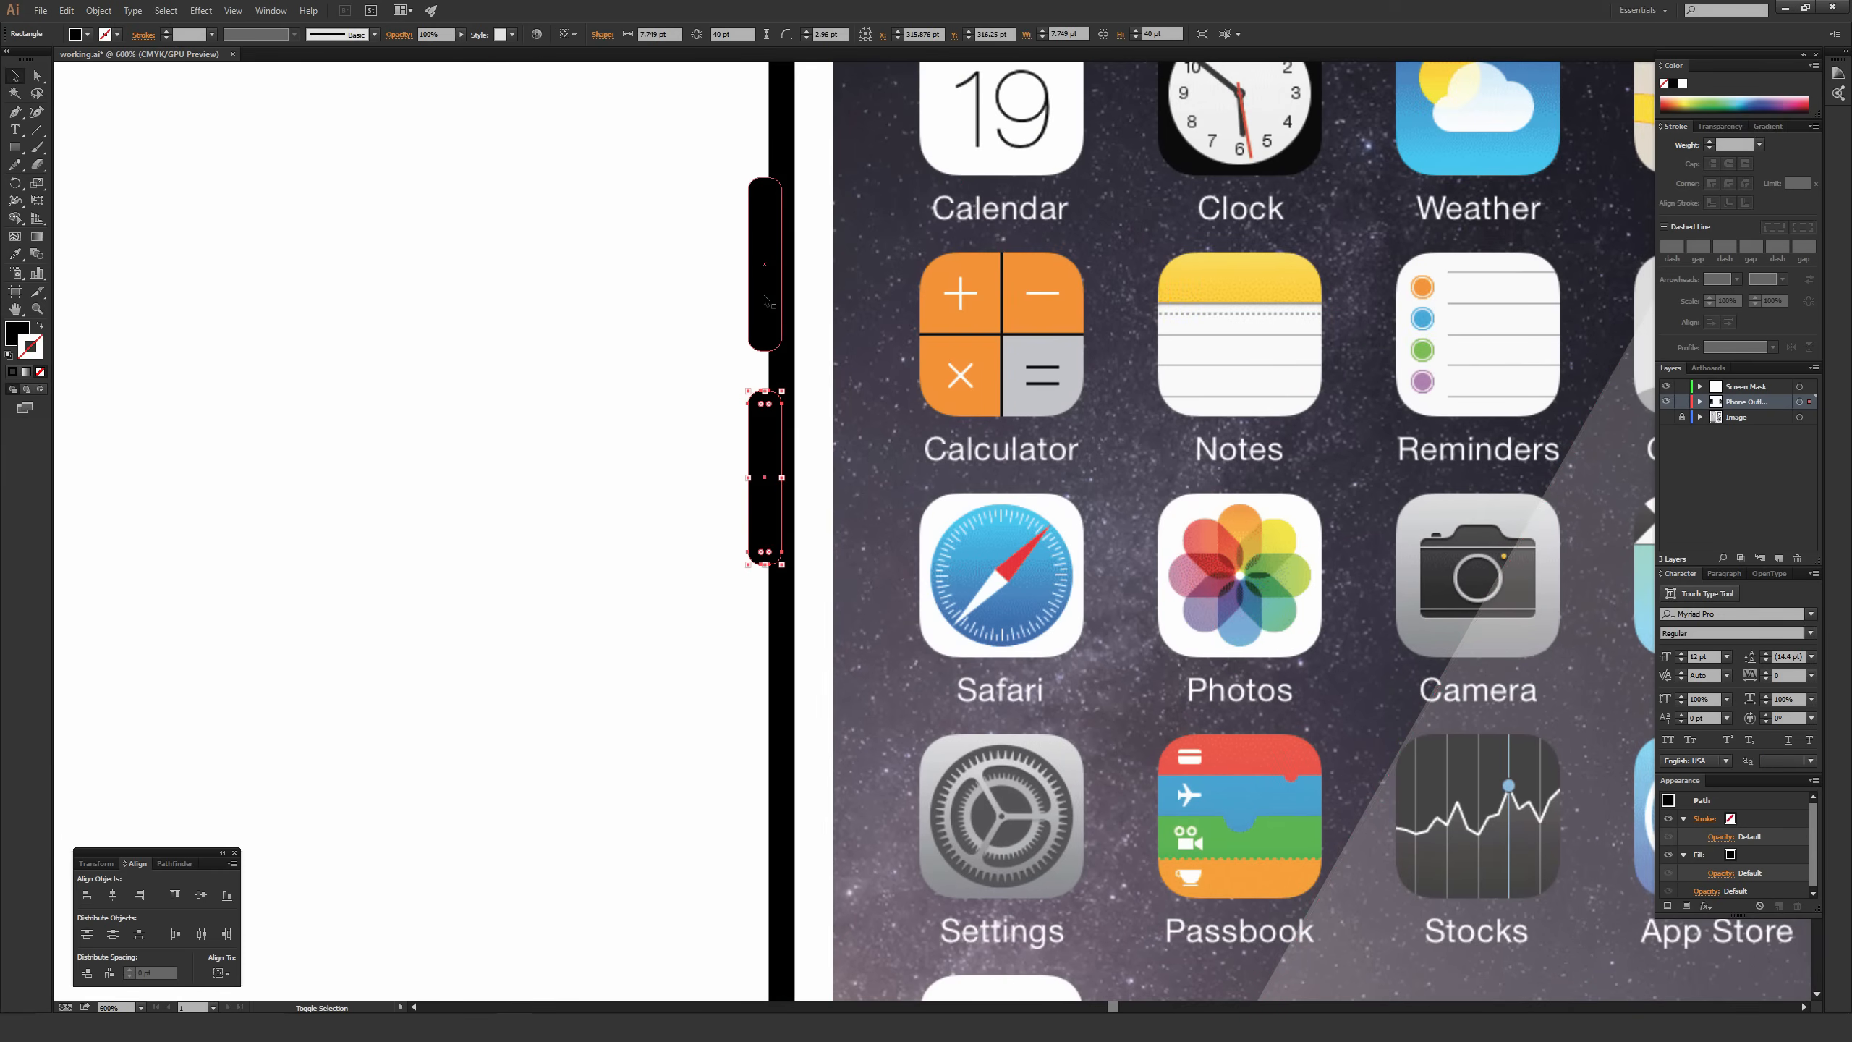
{"action": "left_click", "coordinate": [764, 301], "text": "shift"}
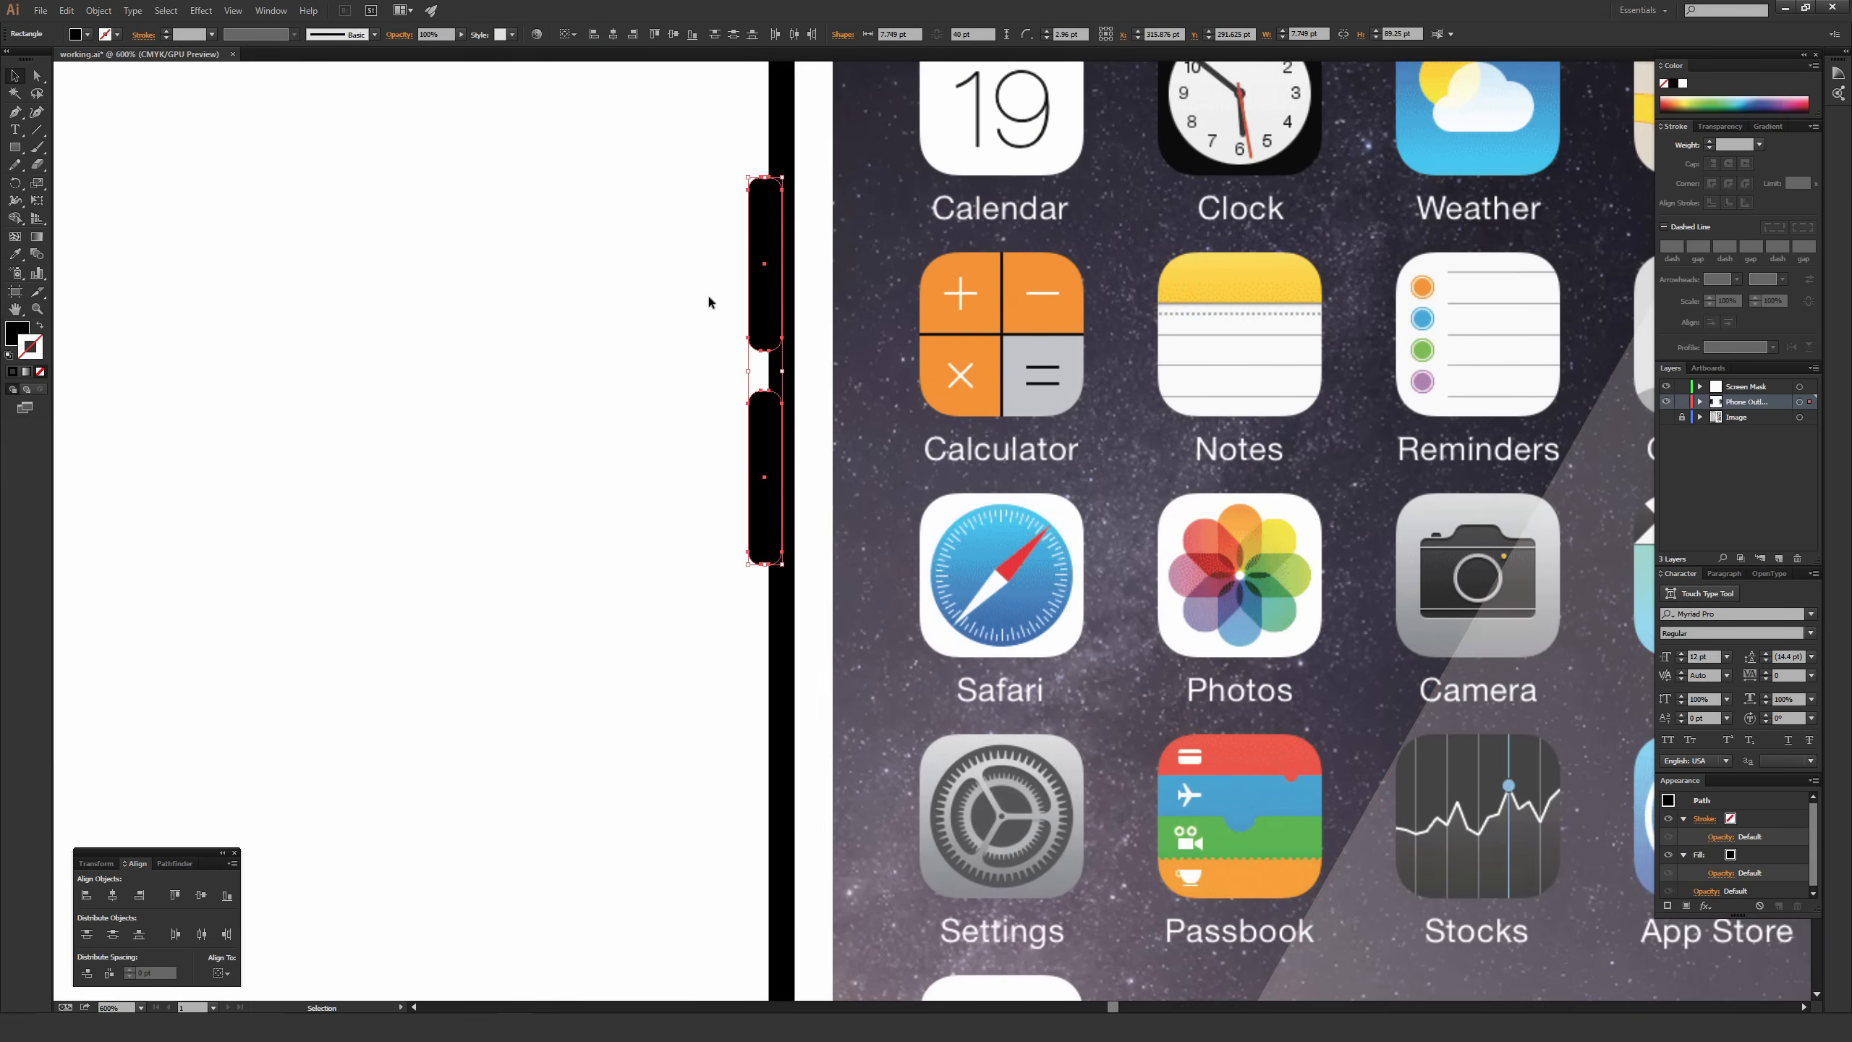
{"action": "left_click_drag", "start_coordinate": [764, 326], "coordinate": [769, 328]}
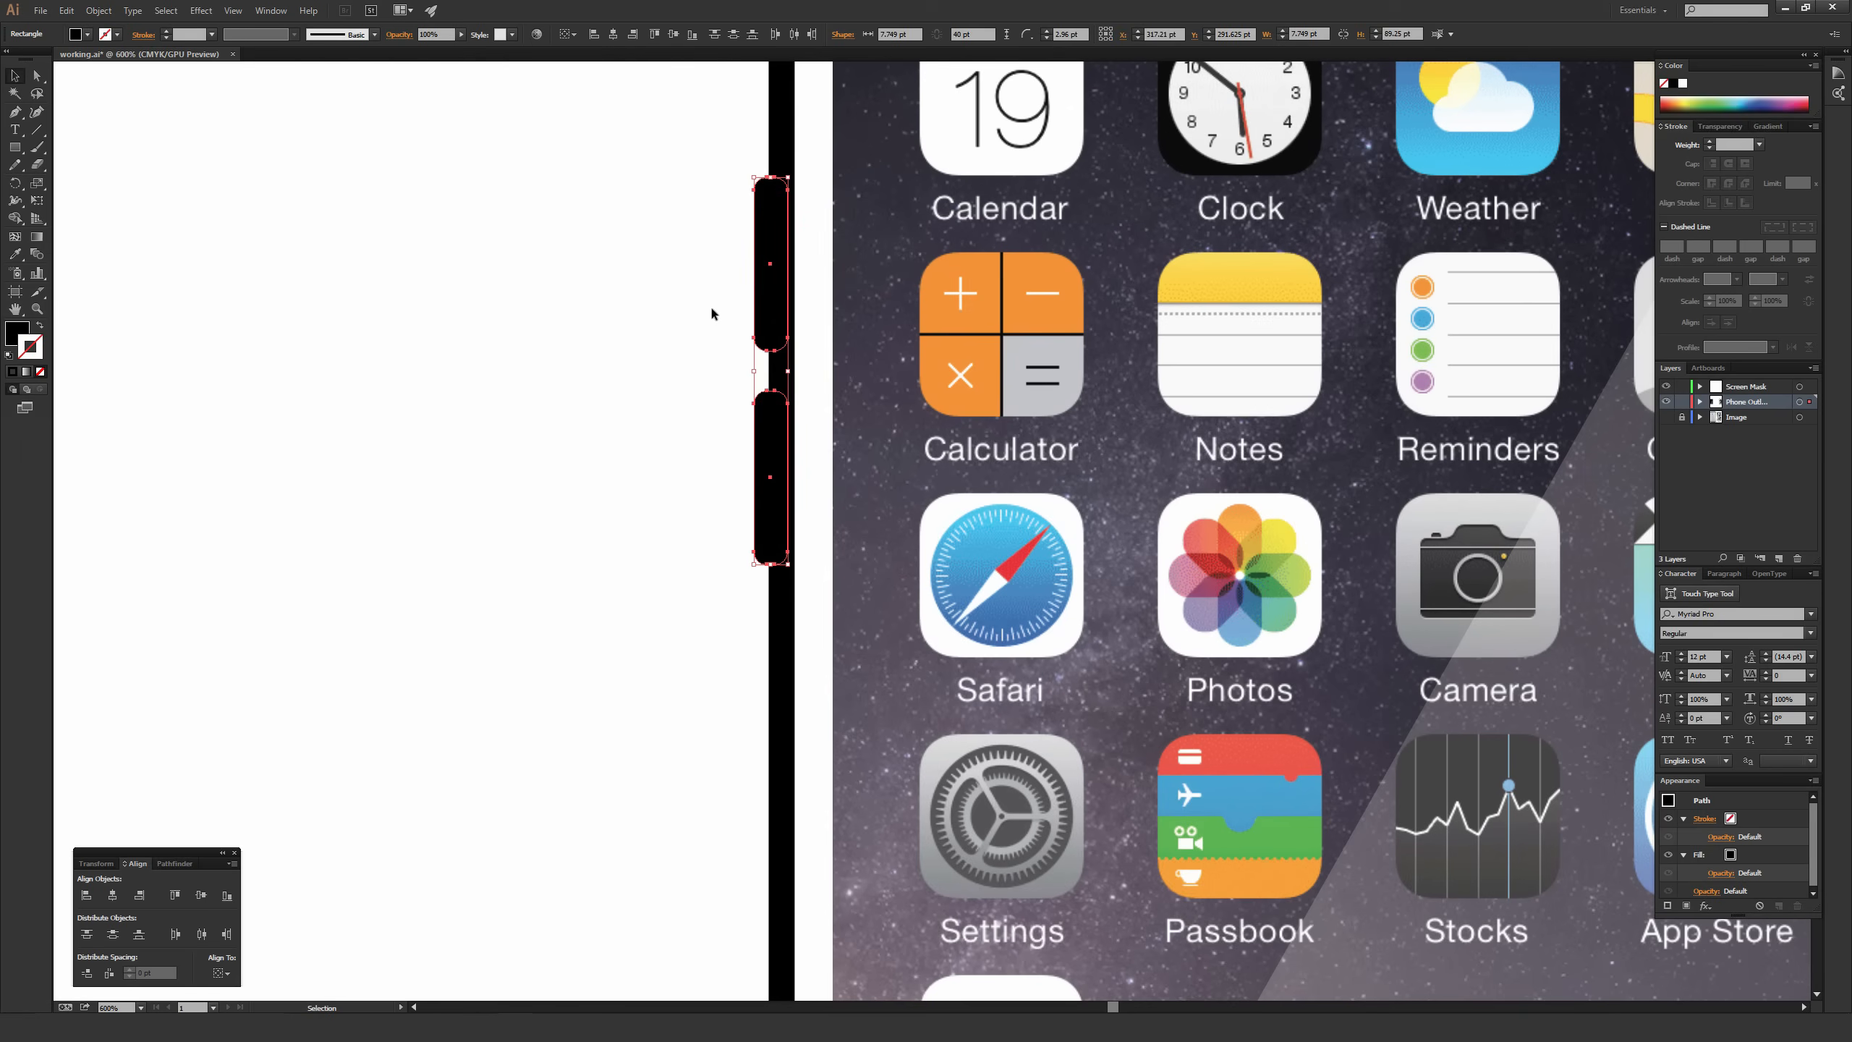
{"action": "left_click", "coordinate": [677, 337]}
{"action": "key", "text": "ctrl+minus"}
{"action": "key", "text": "ctrl+minus"}
{"action": "key", "text": "ctrl+minus"}
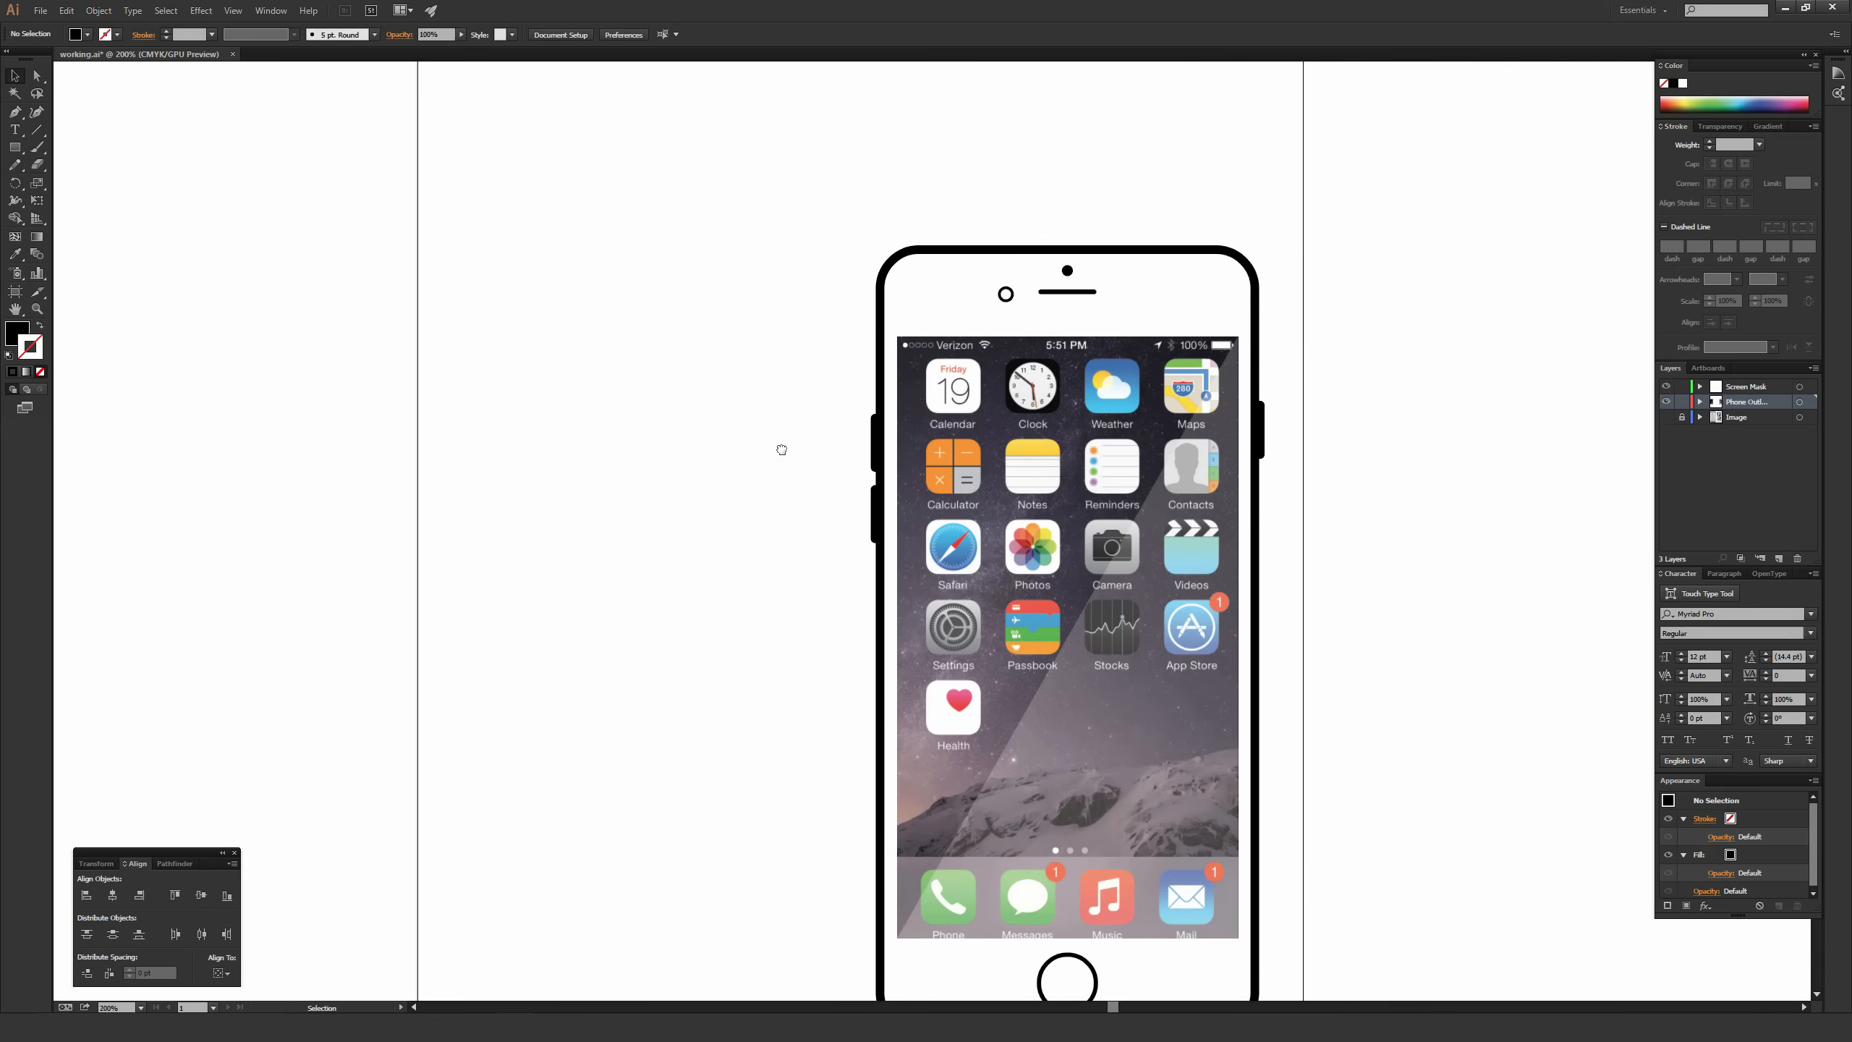
{"action": "left_click_drag", "start_coordinate": [798, 459], "coordinate": [657, 346]}
{"action": "key", "text": "ctrl+minus"}
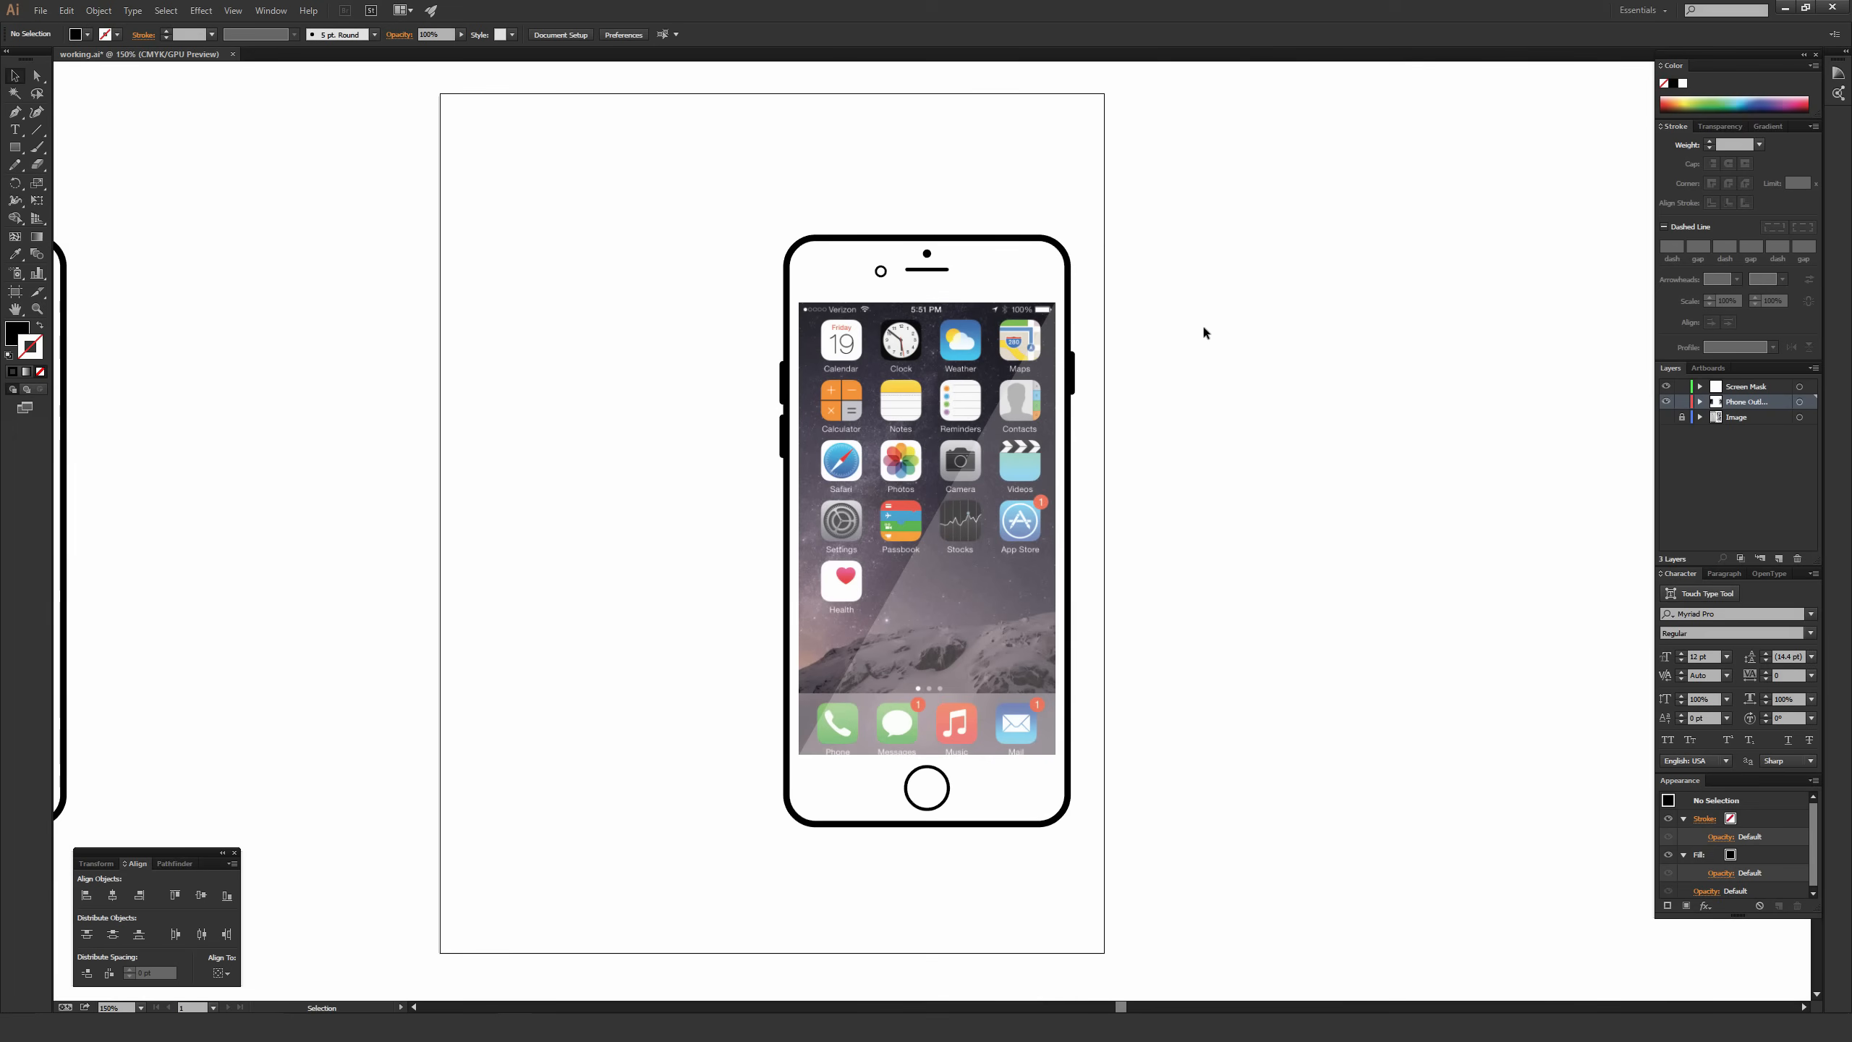